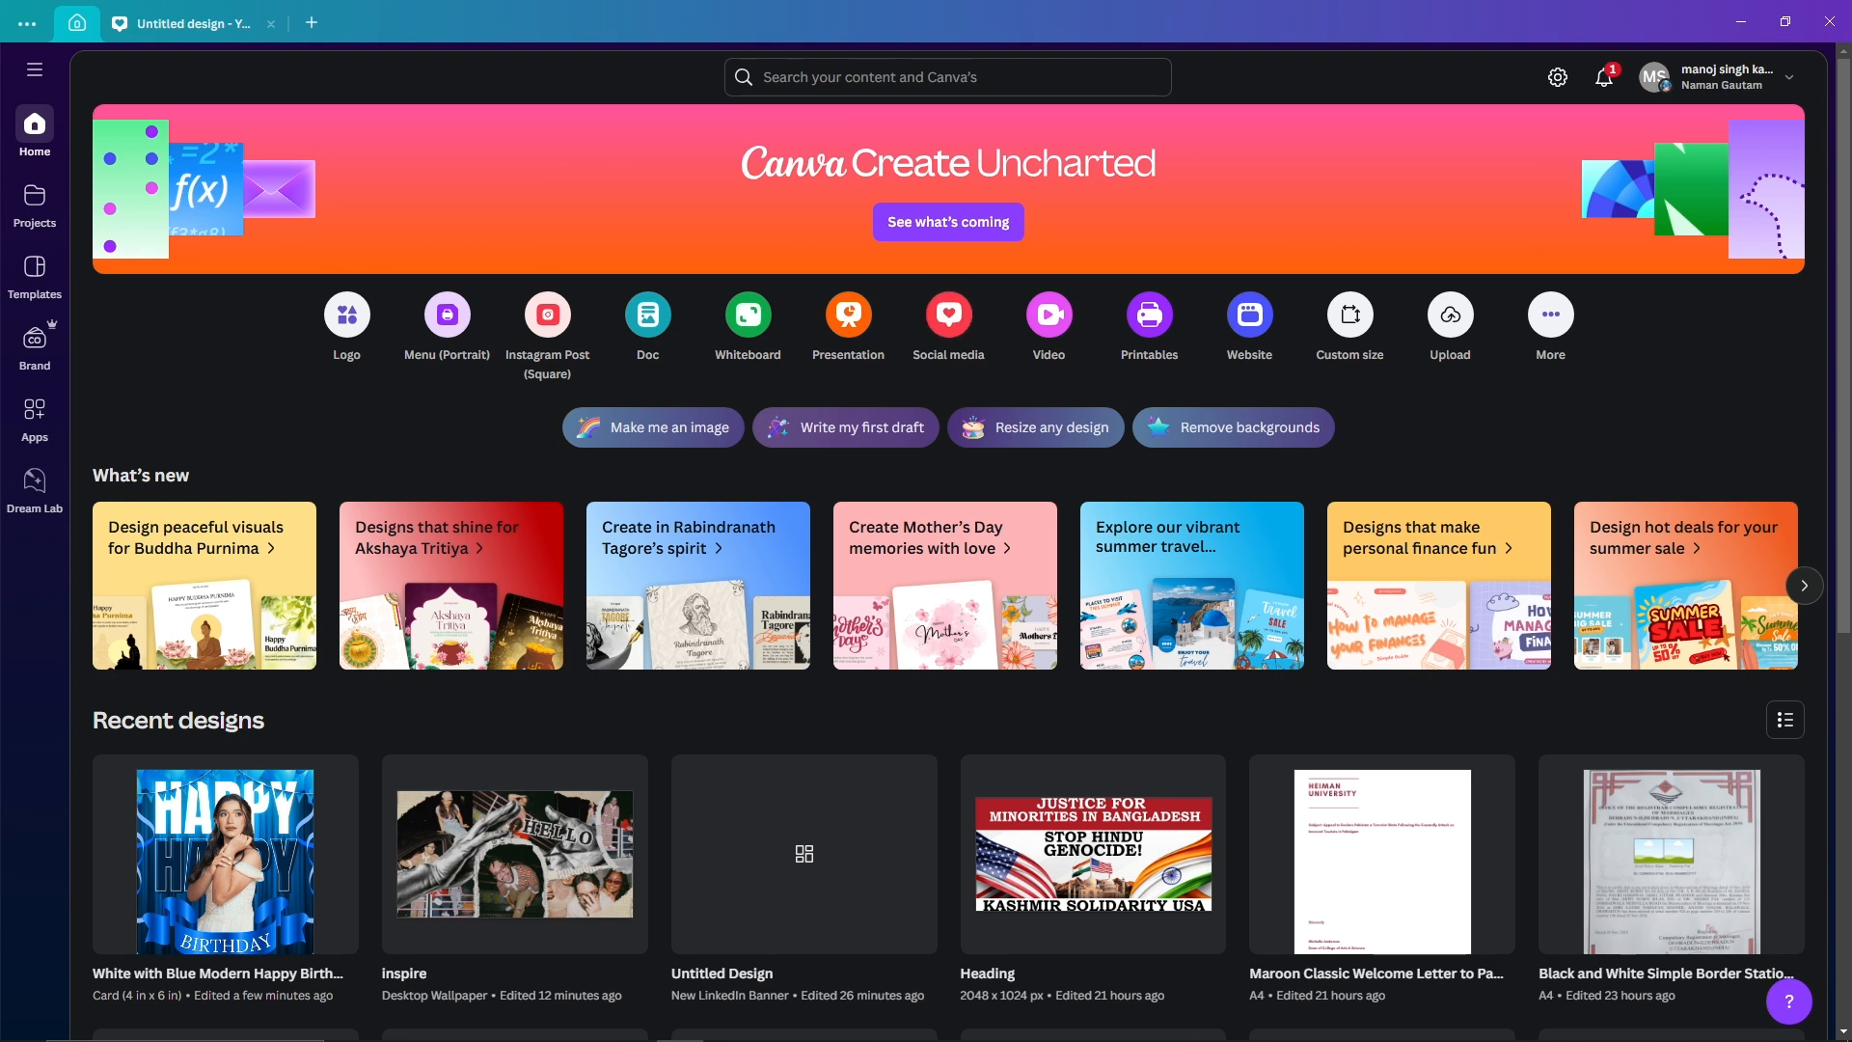
- Open the untitled YouTube Thumbnail design and search its elements for "island", limiting the results to photos
click(193, 23)
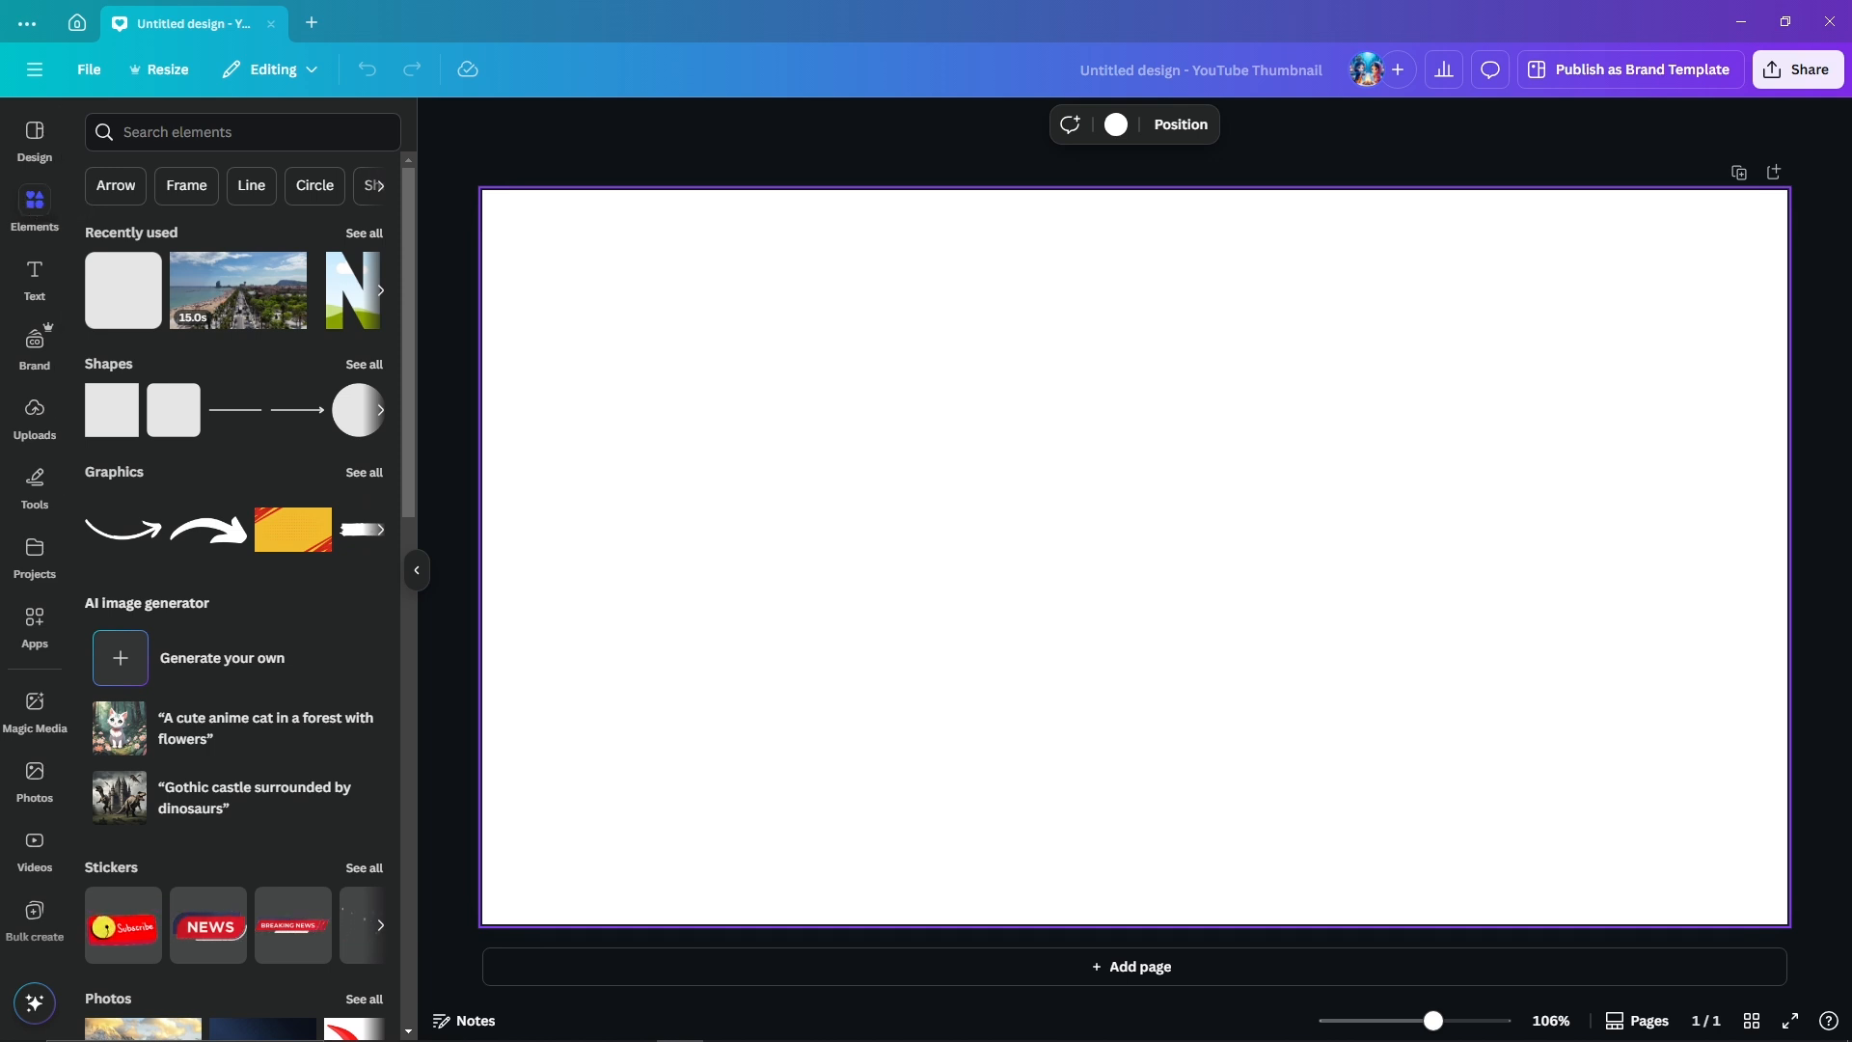
click(232, 132)
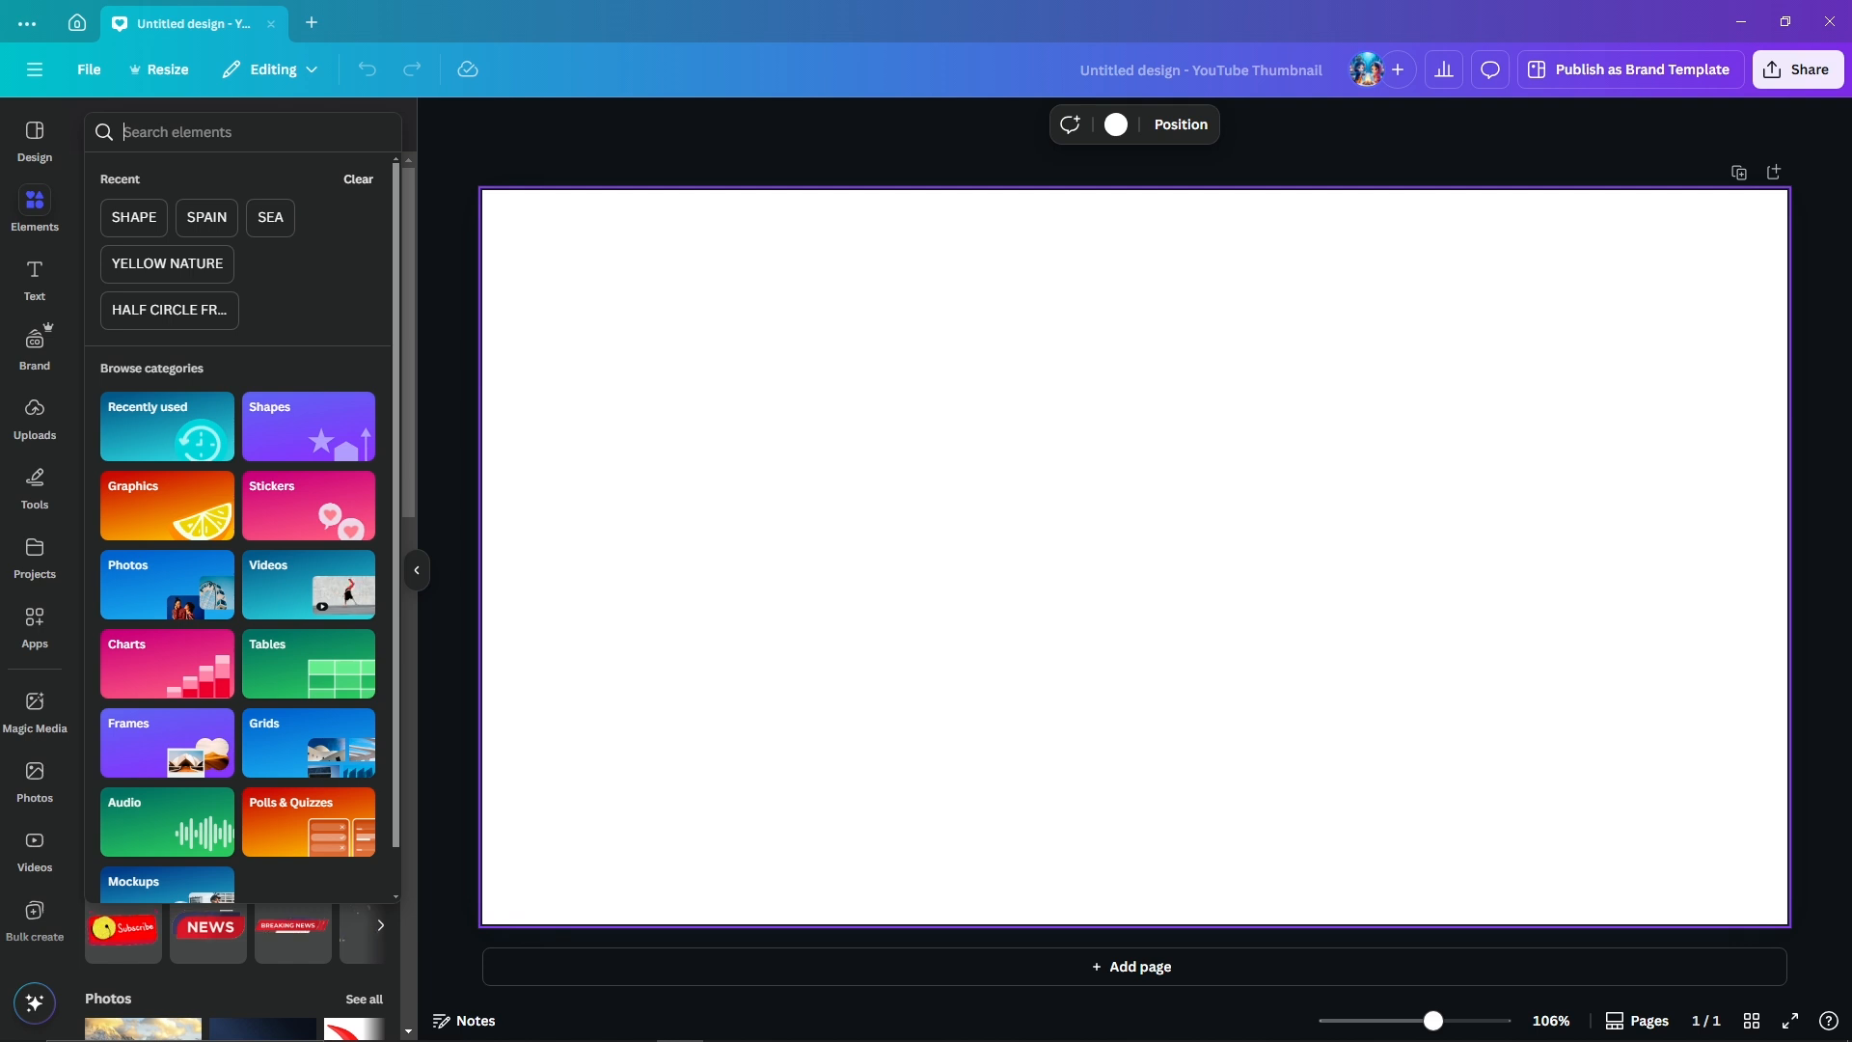
text(wa)
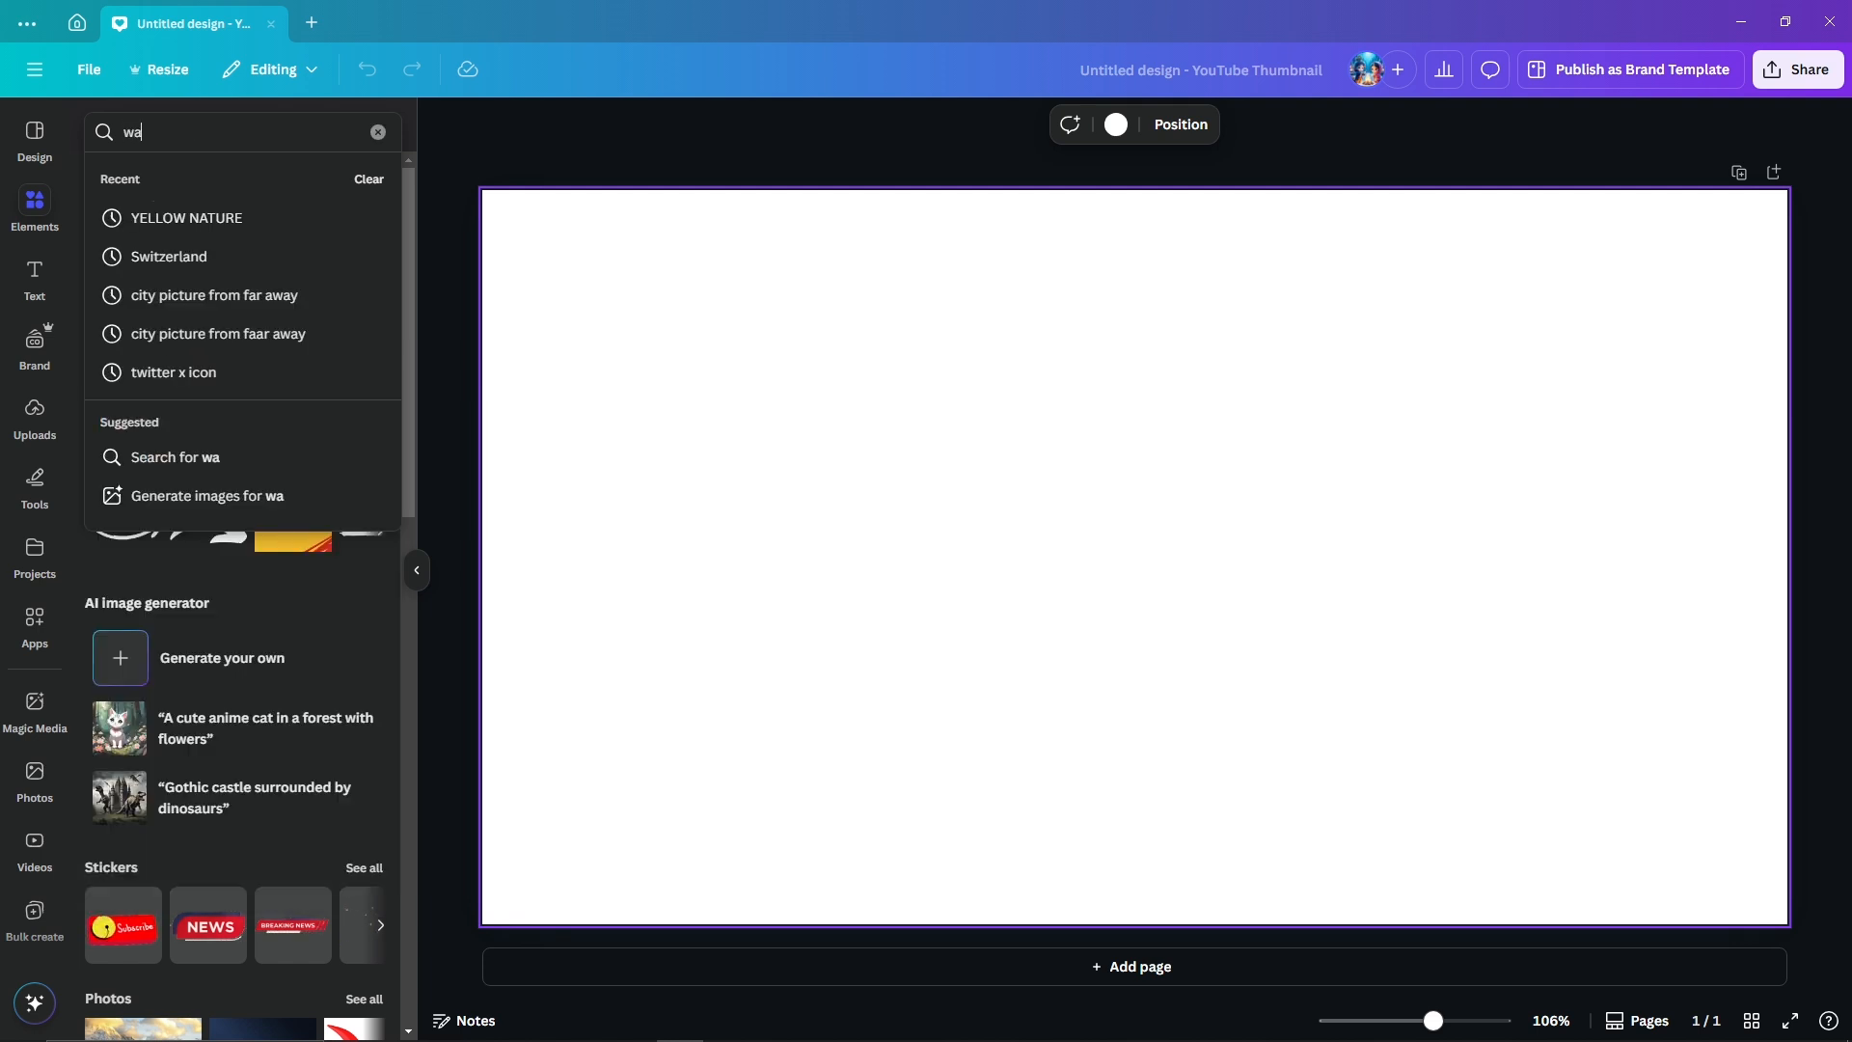
key(BackSpace)
key(BackSpace)
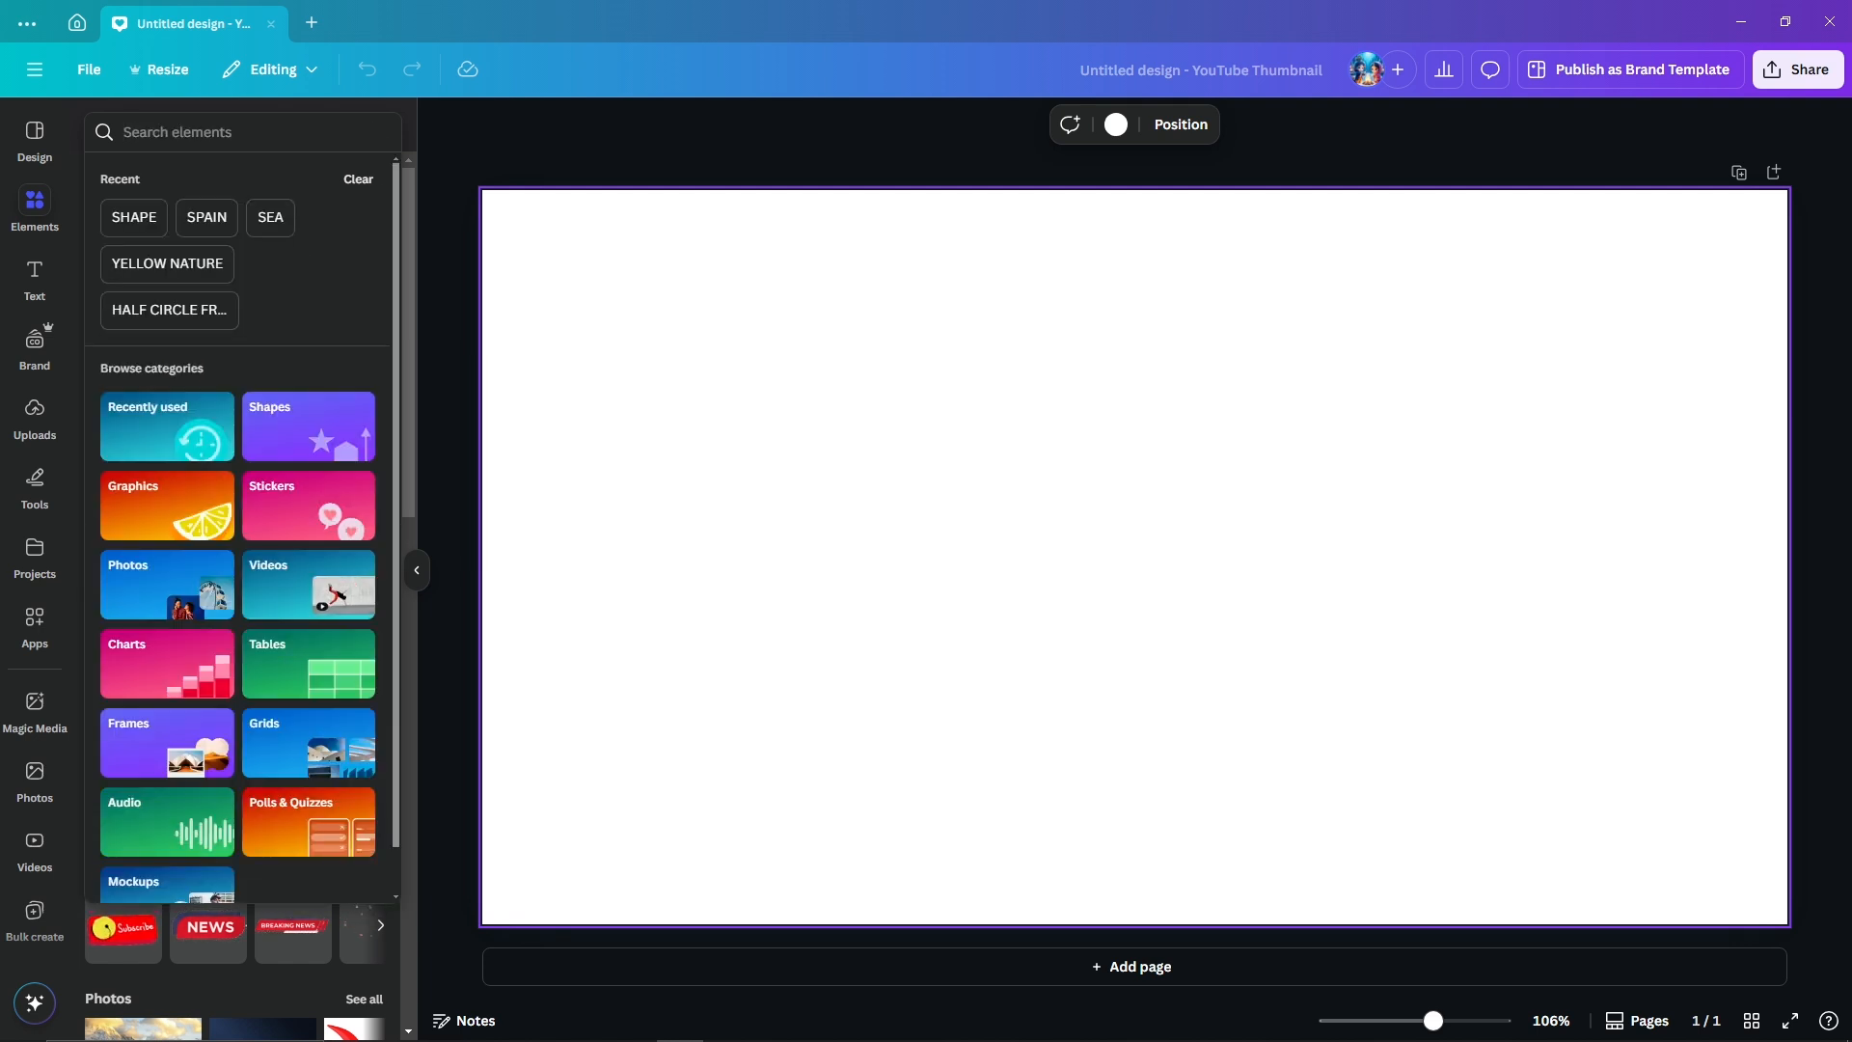
text(i)
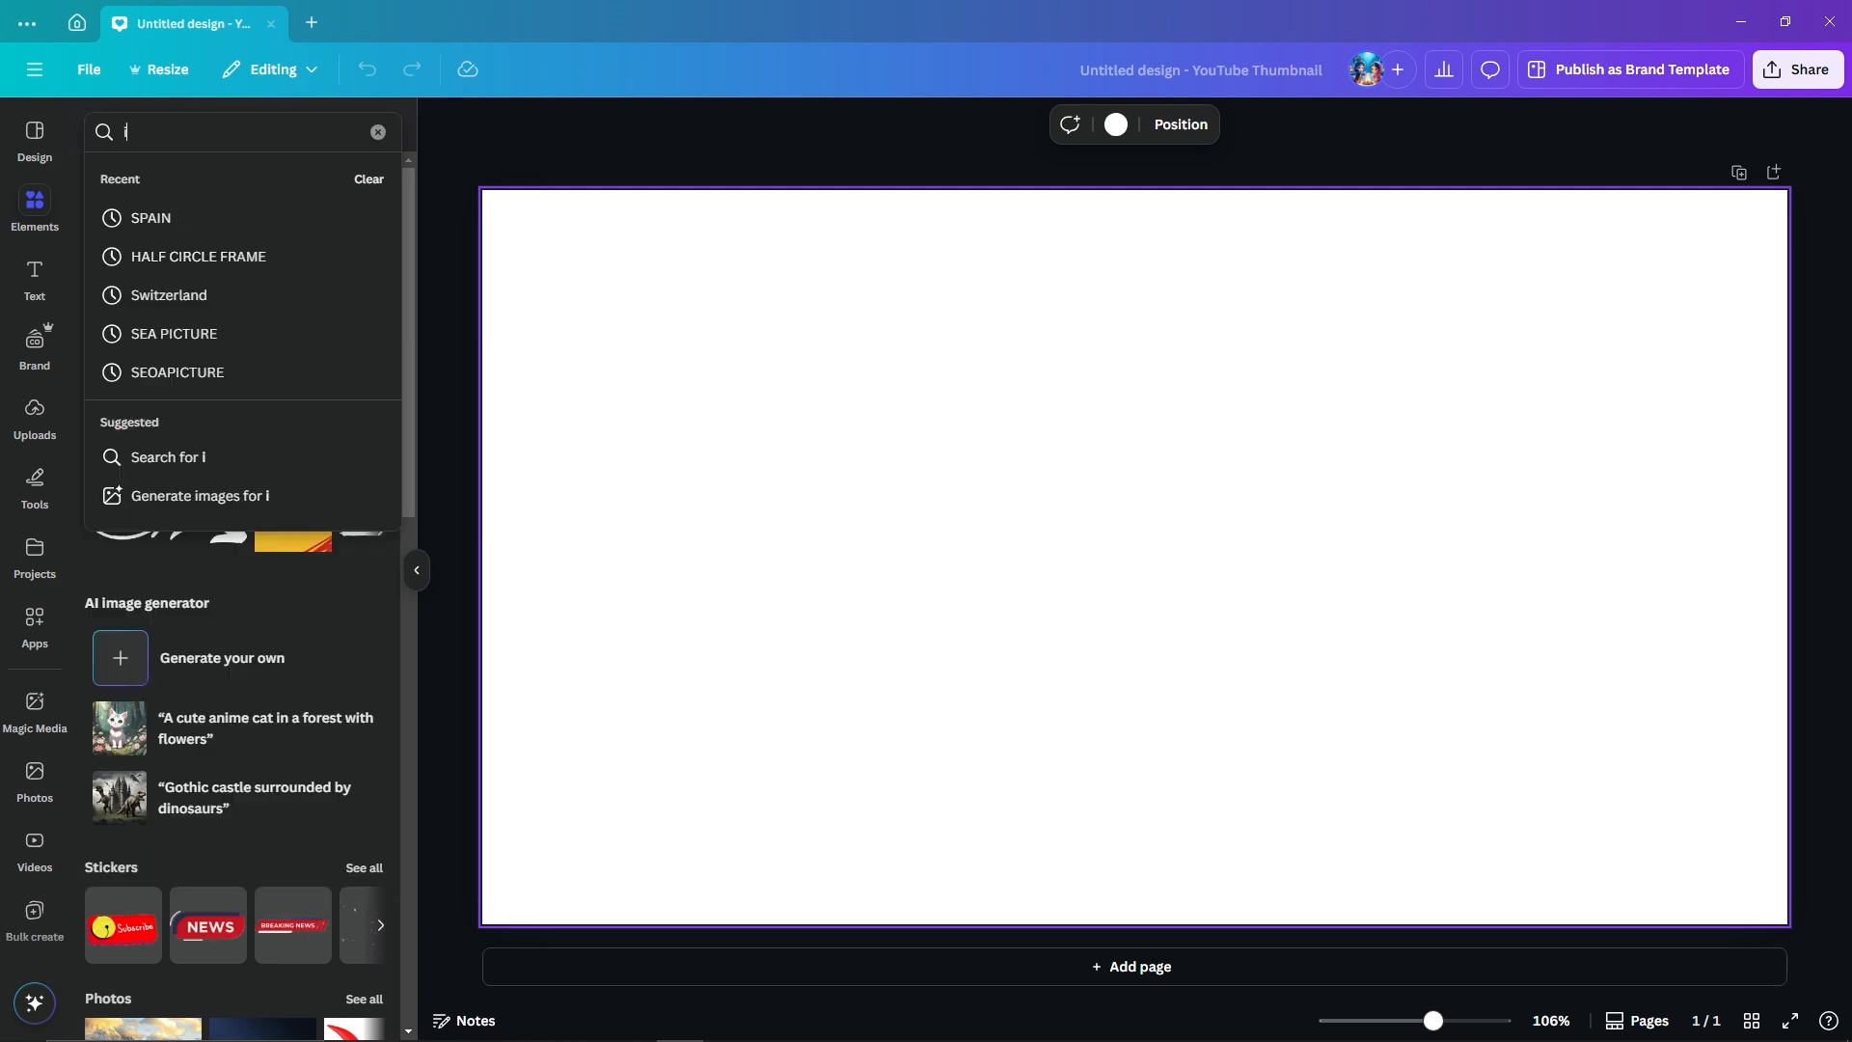
text(sland)
key(Return)
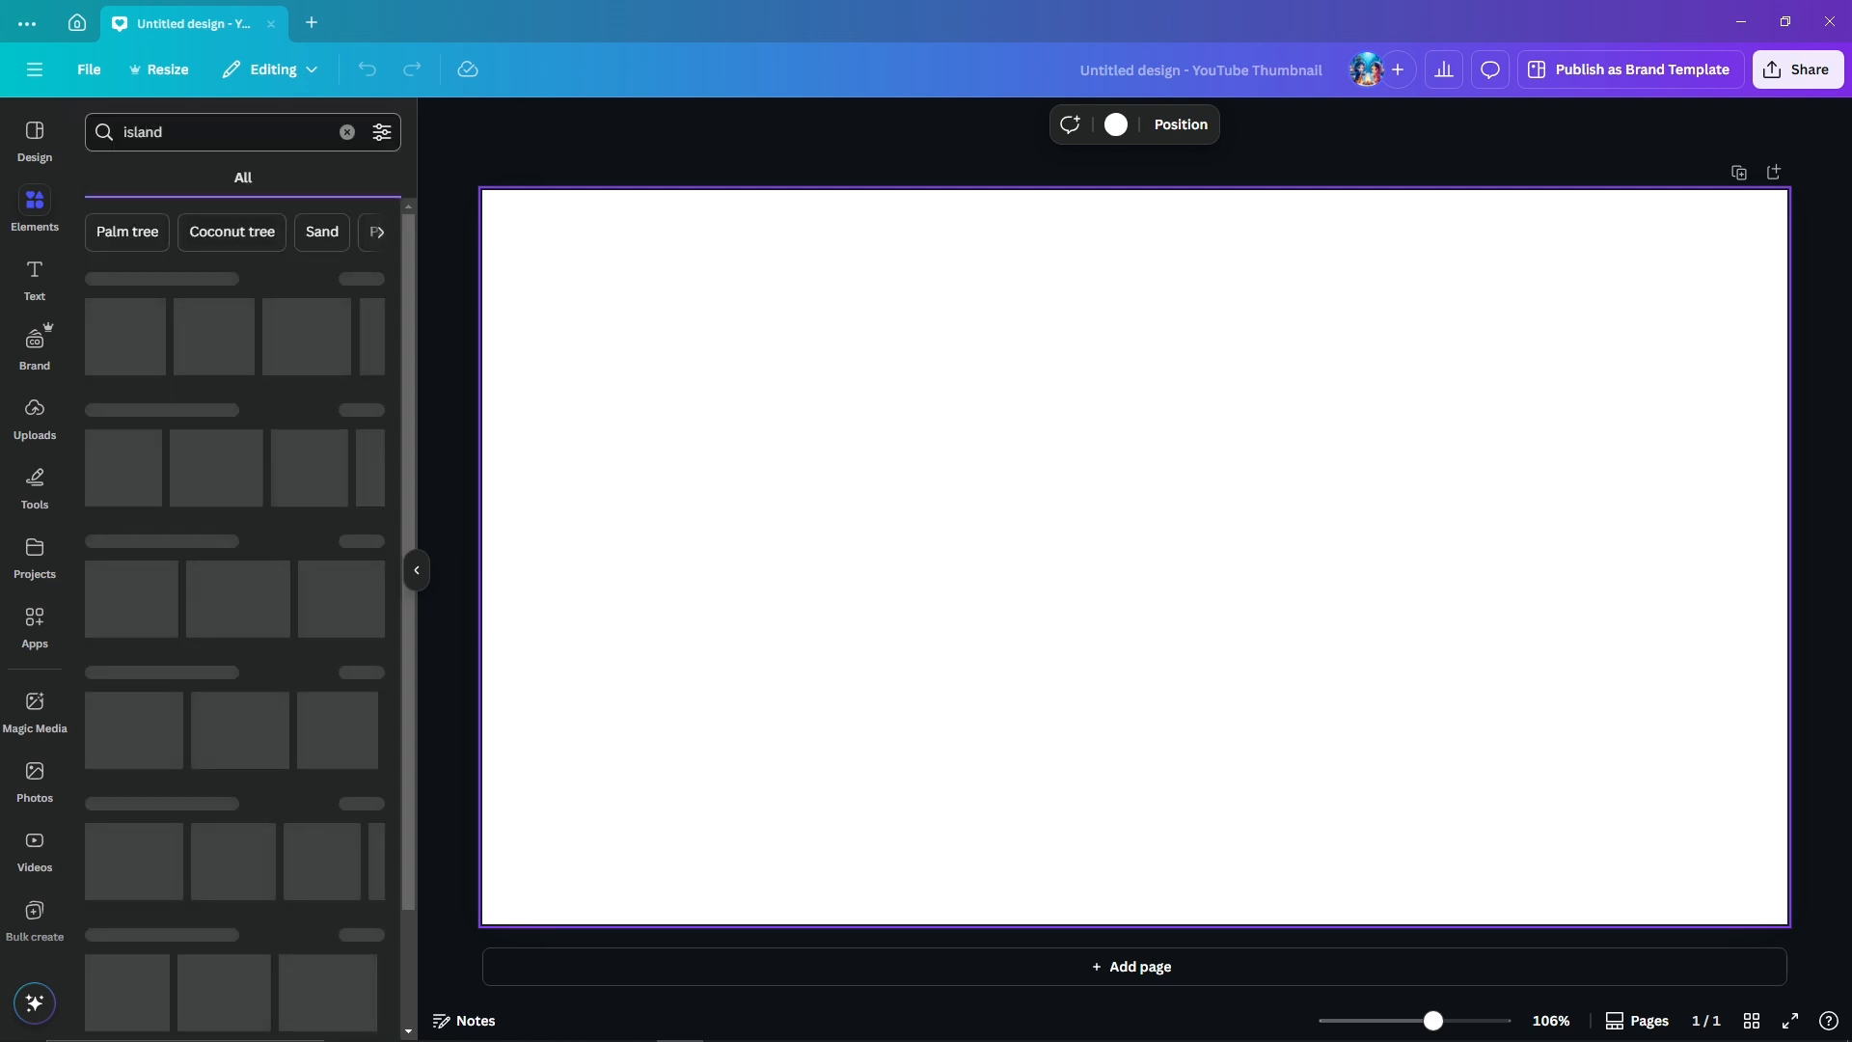
click(223, 177)
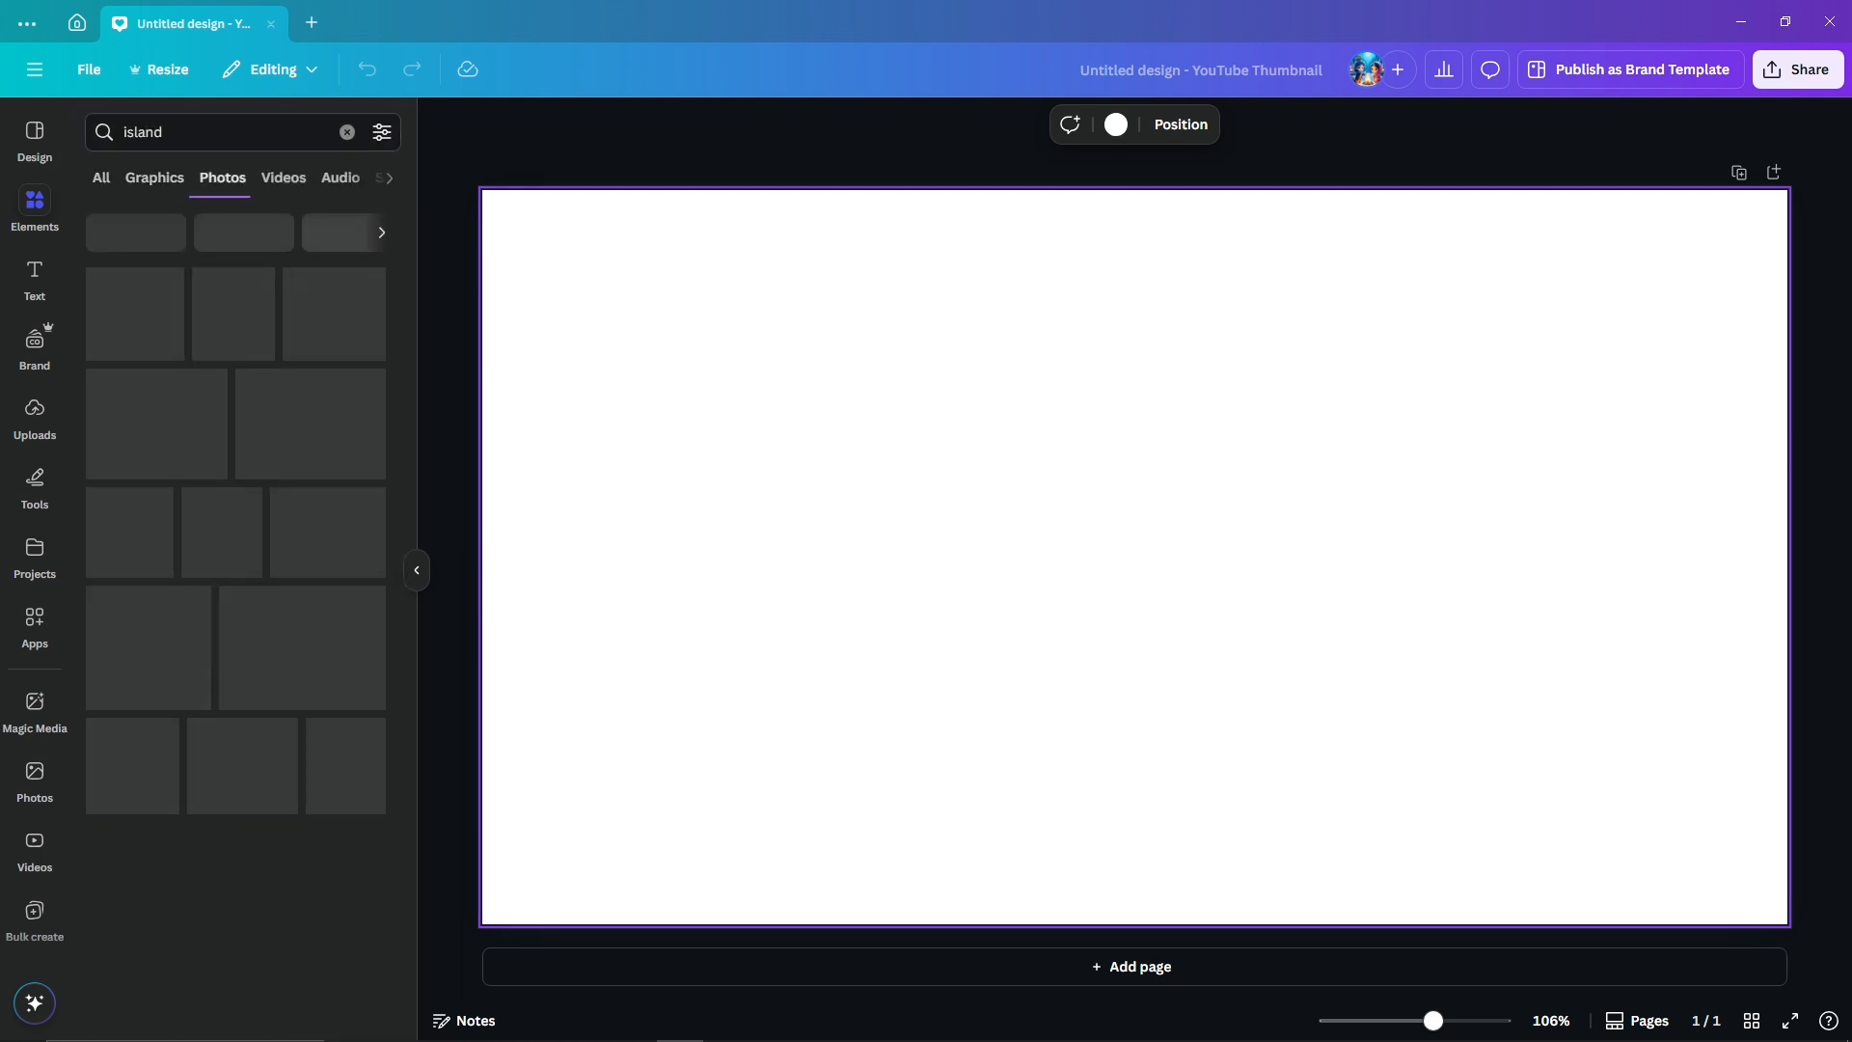
- Add the photo of overwater bungalows framed by palm leaves to the blank page
scroll(164, 546, down, 2)
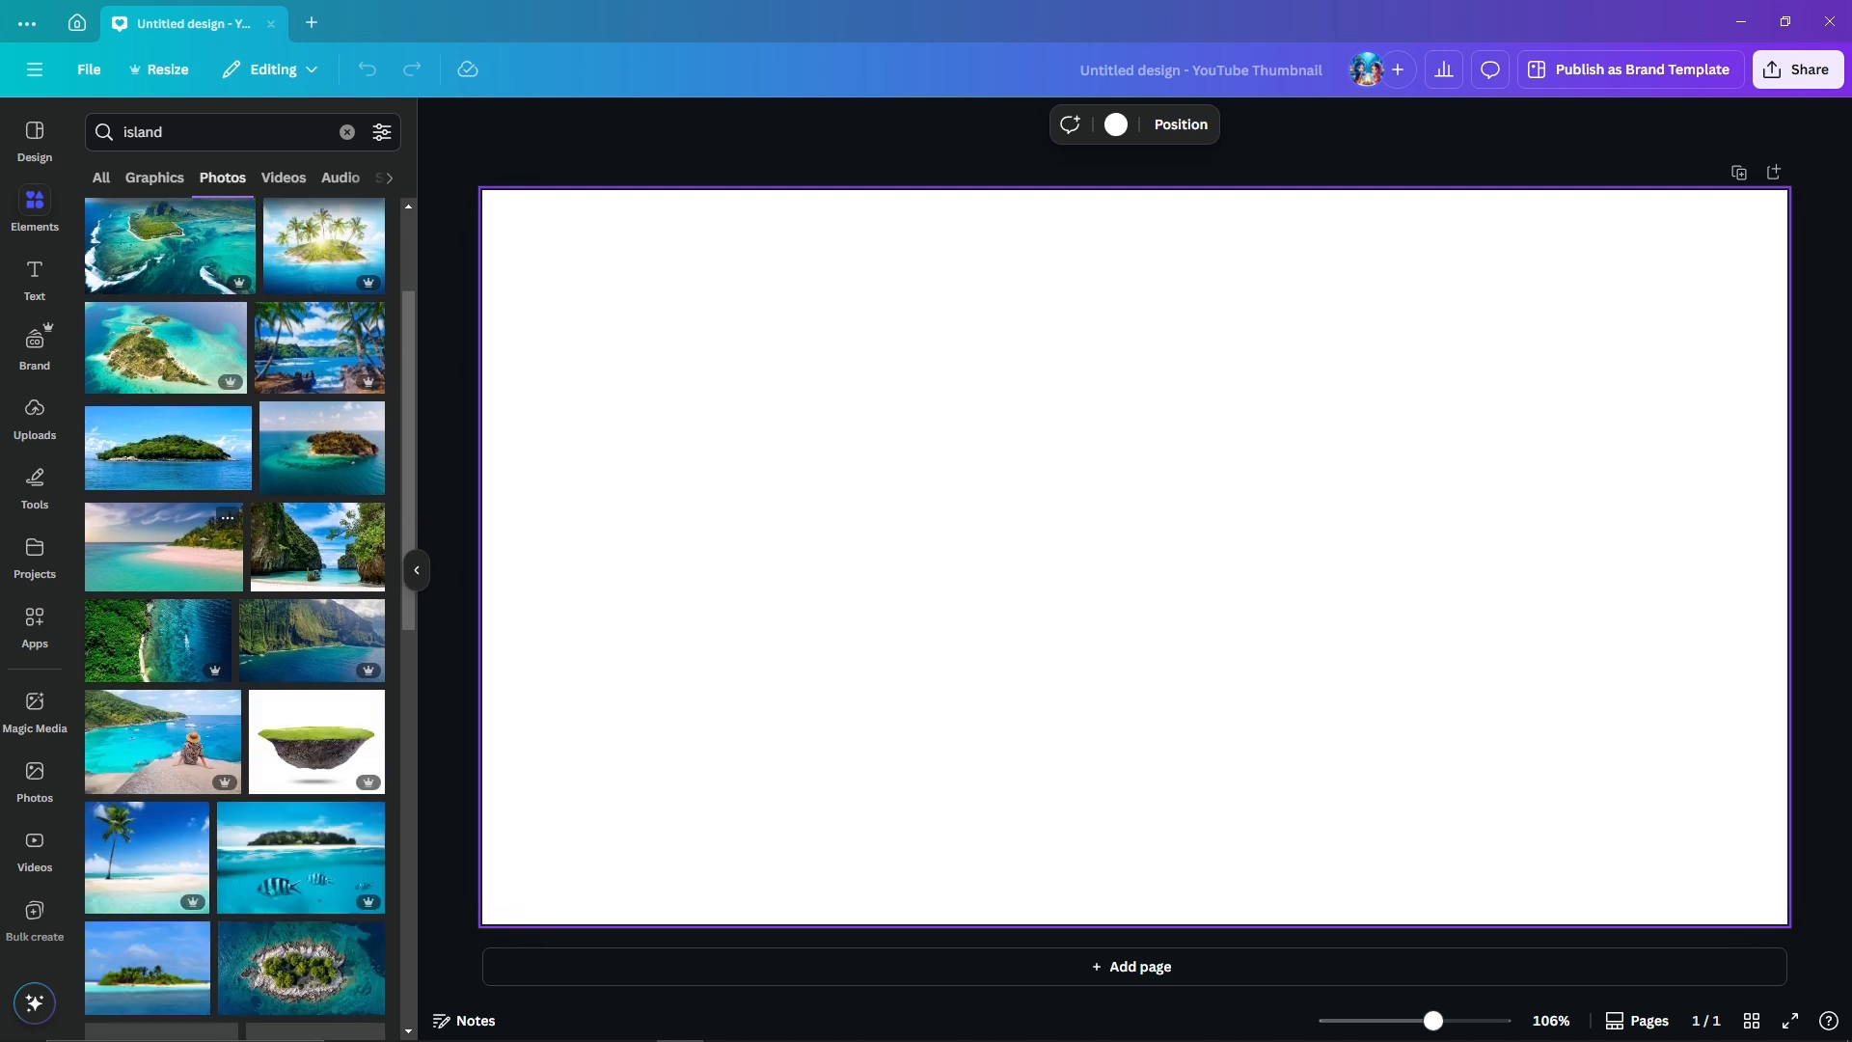
scroll(193, 541, down, 2)
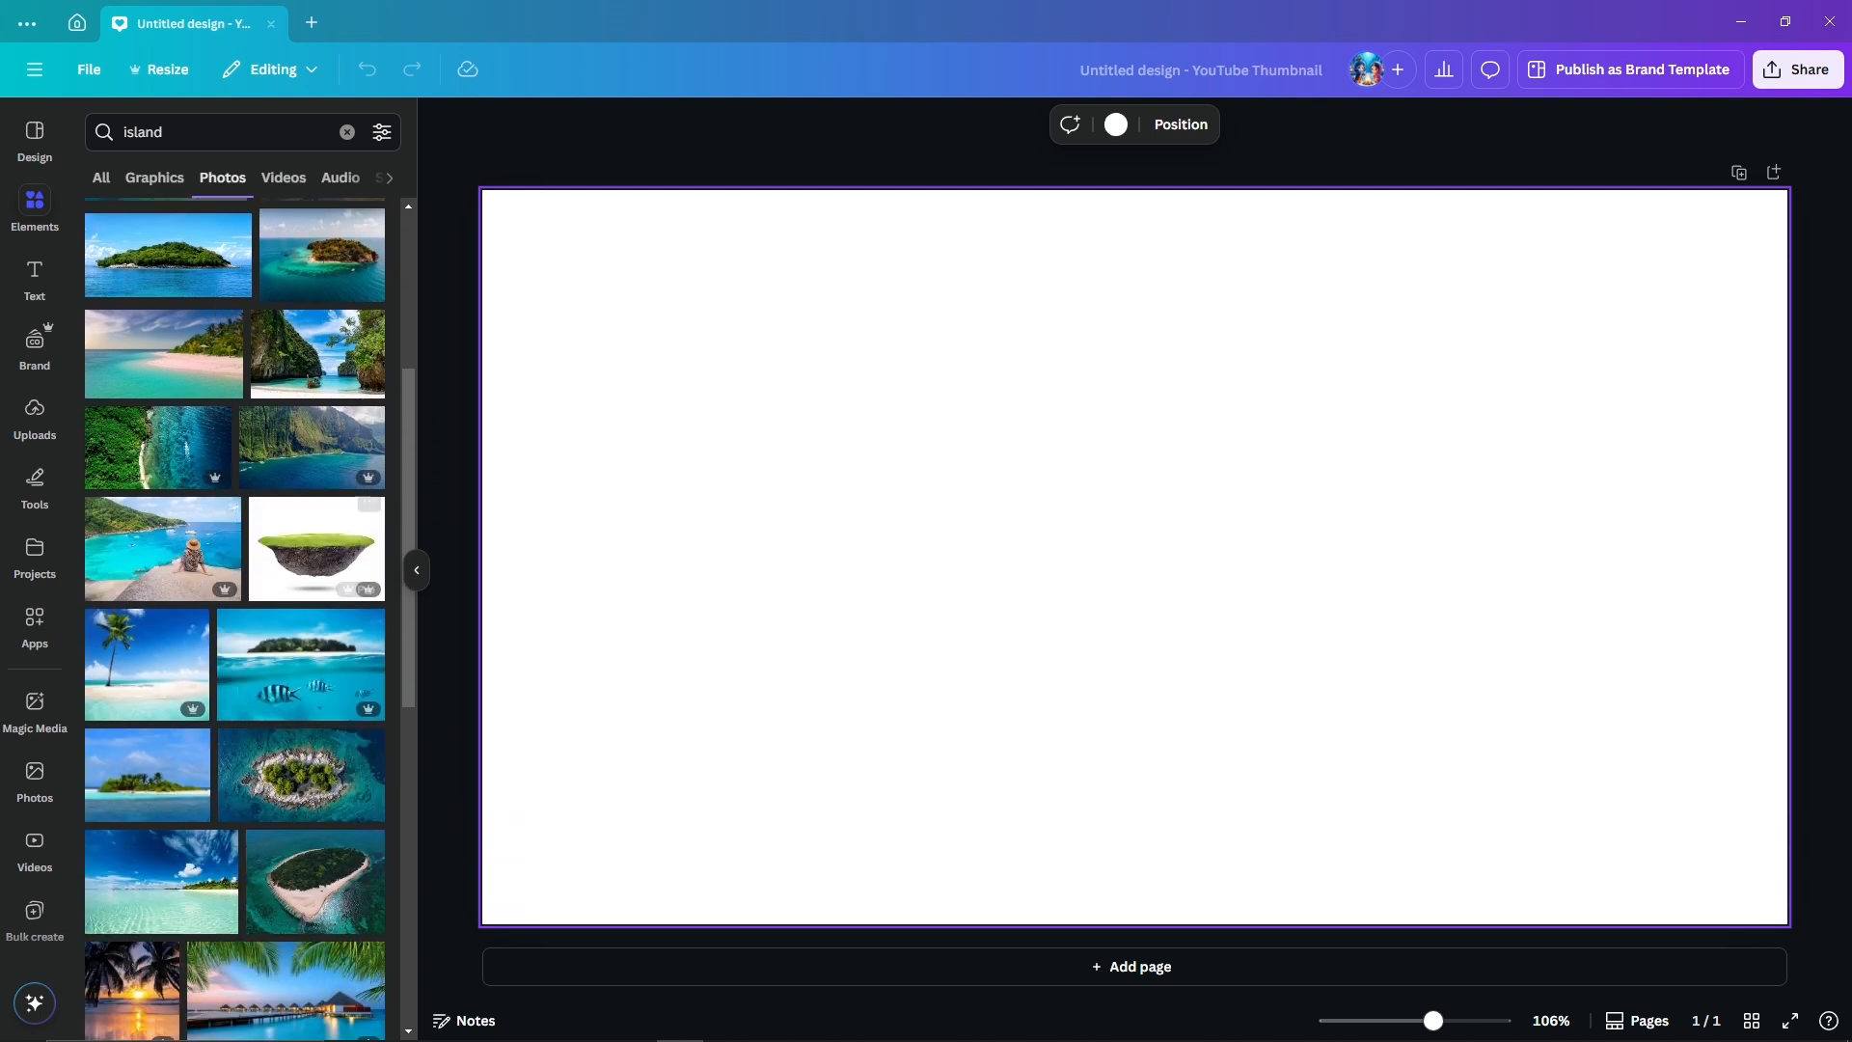
scroll(301, 618, down, 1)
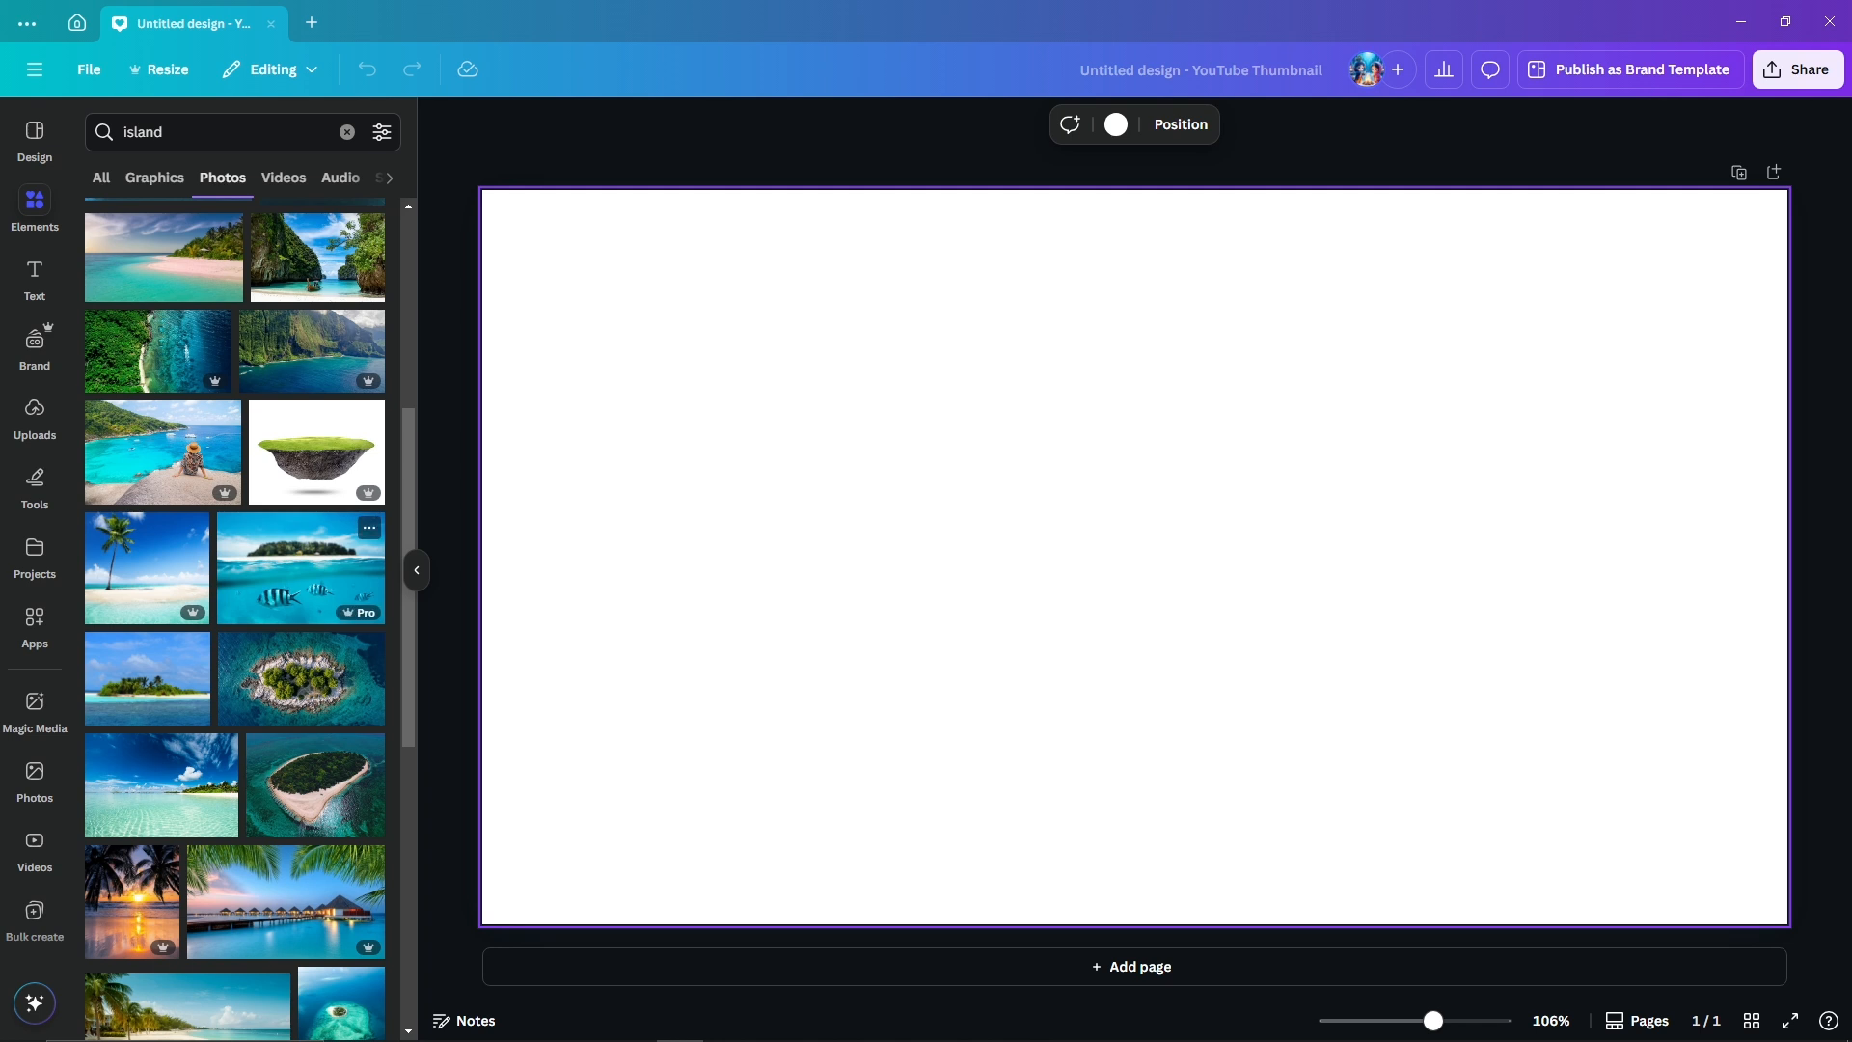
scroll(289, 579, down, 3)
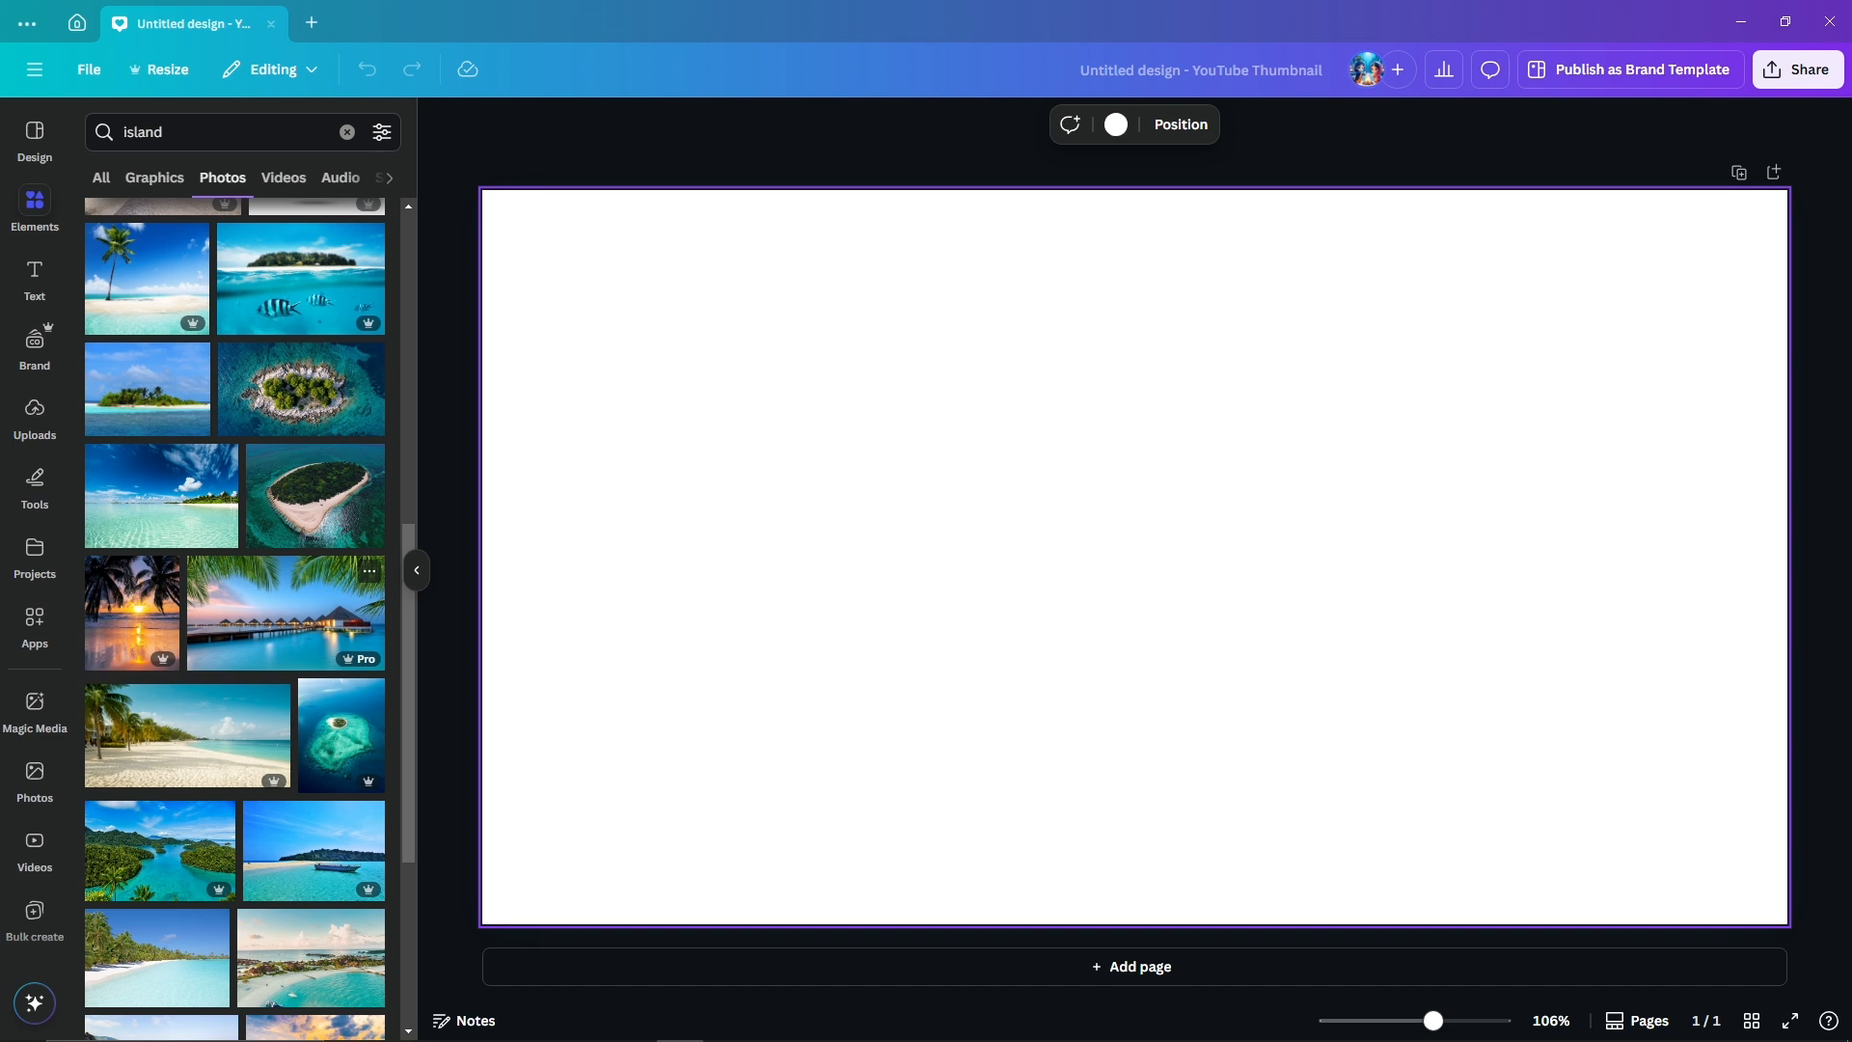
scroll(290, 578, down, 1)
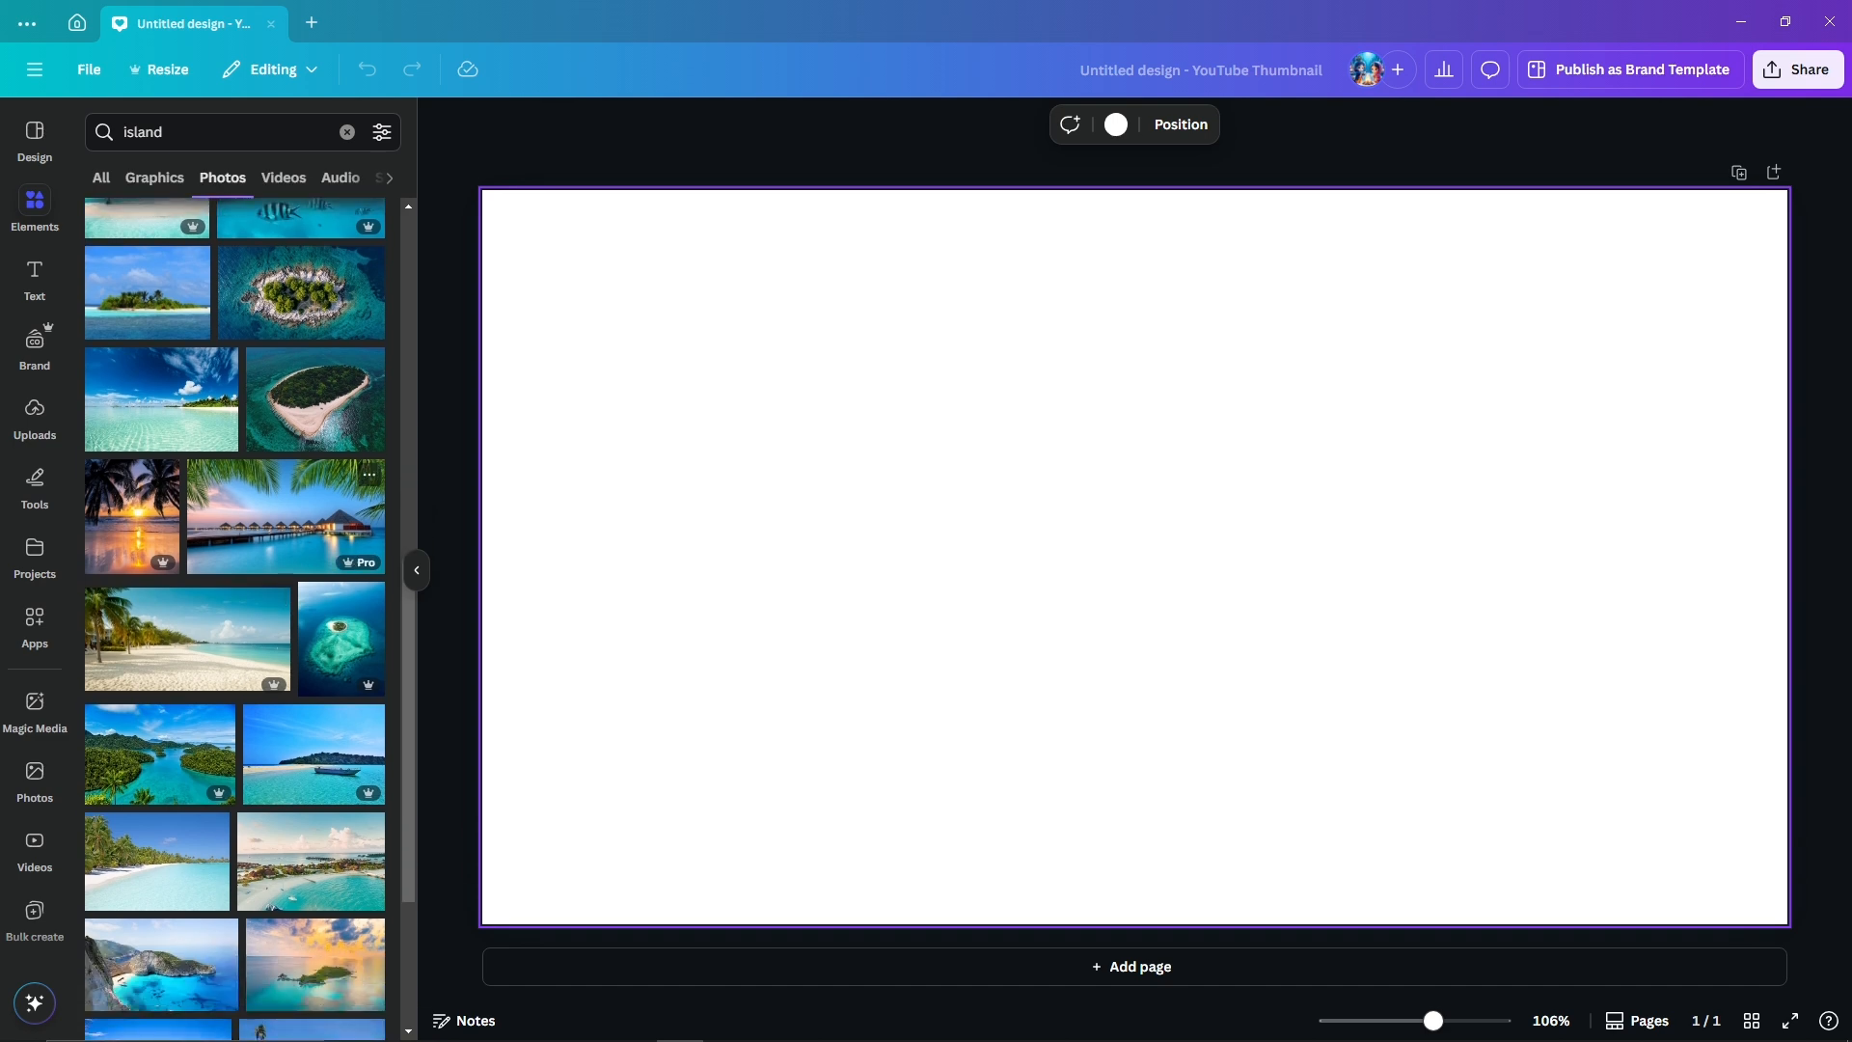
click(286, 516)
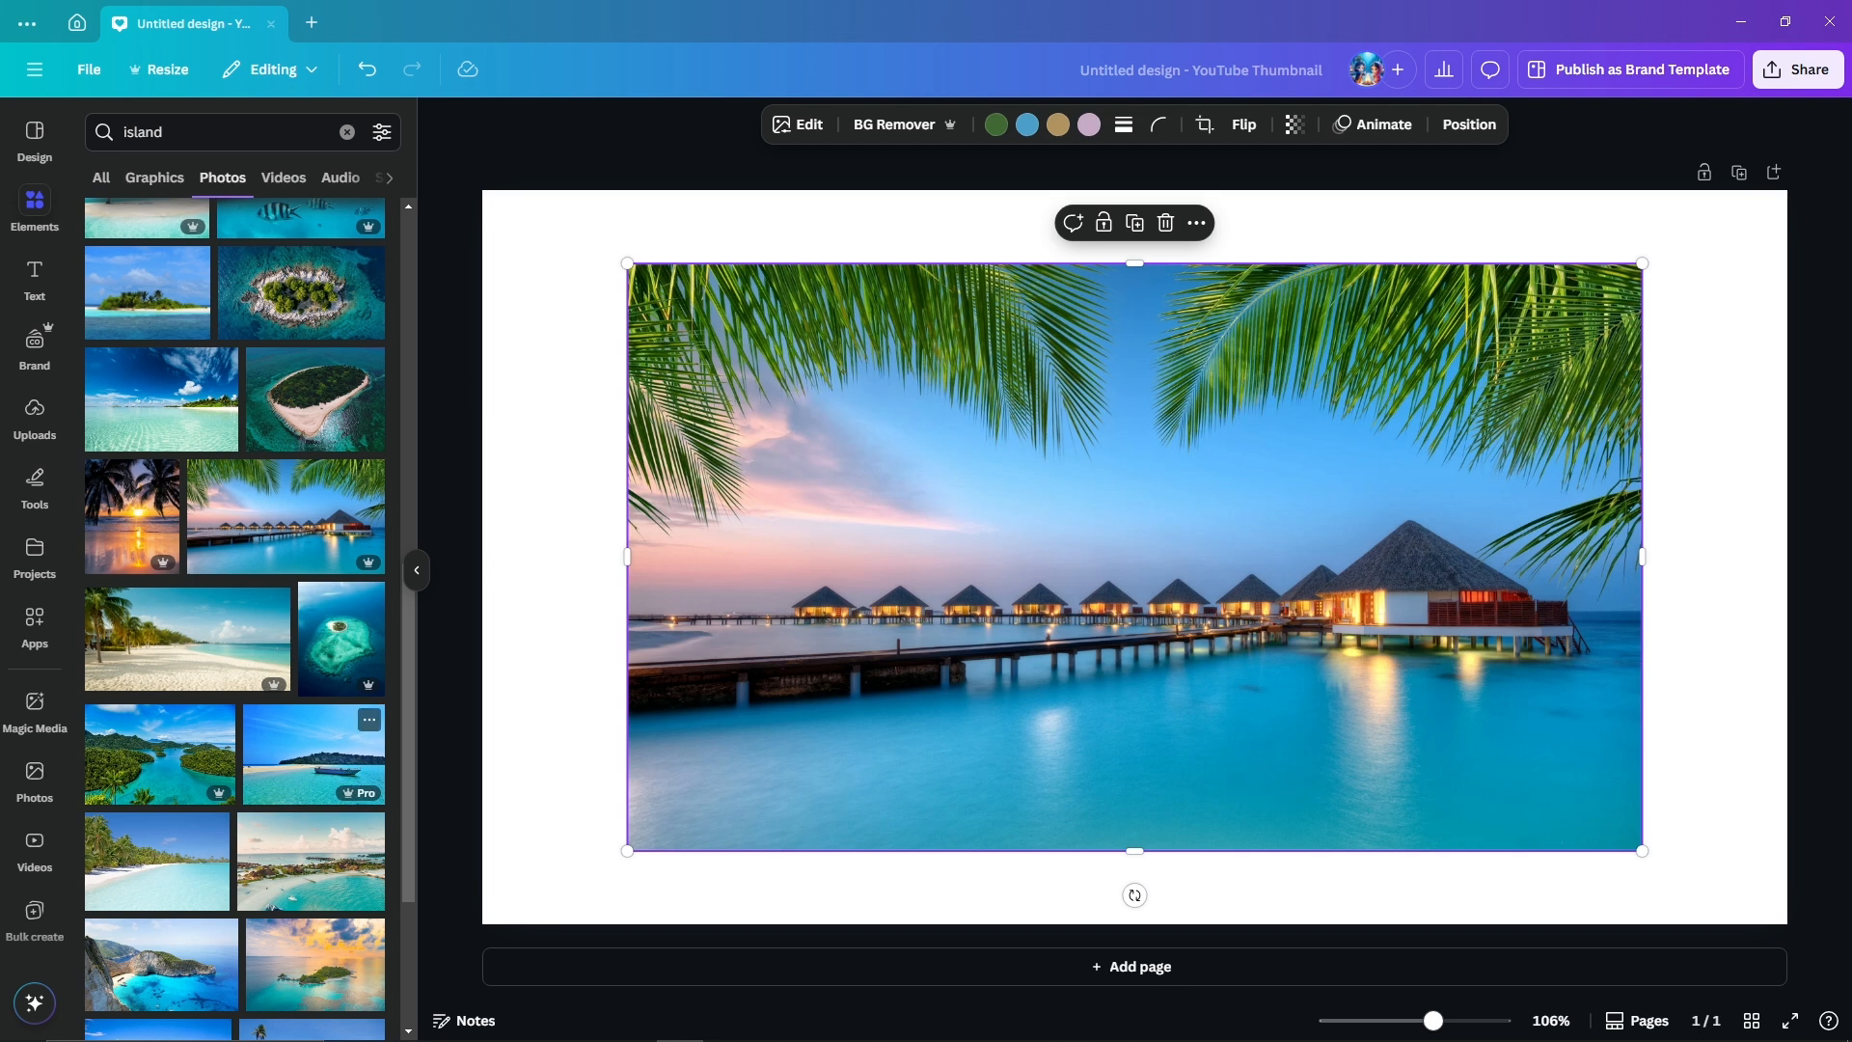
- Add the photo of a turquoise sea with distant mountains over the bungalow photo and shift it slightly upward
scroll(315, 772, down, 2)
scroll(289, 762, down, 1)
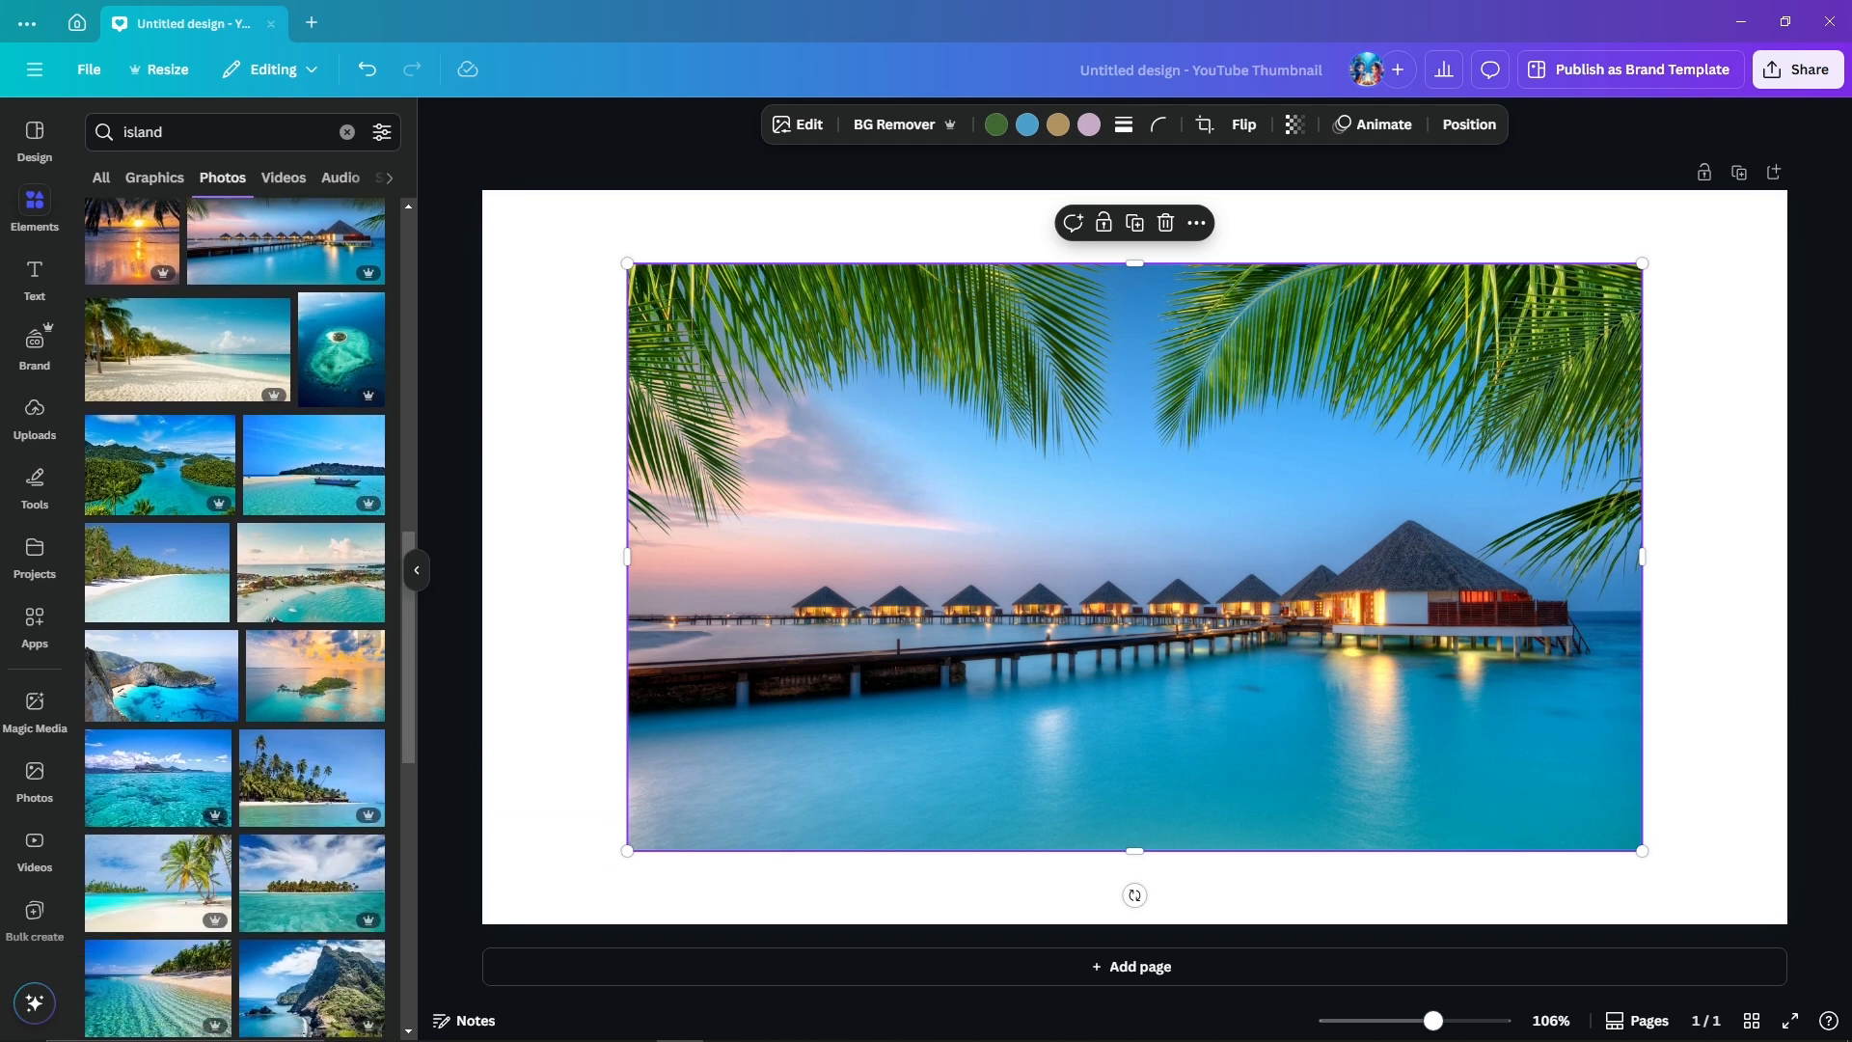
click(157, 776)
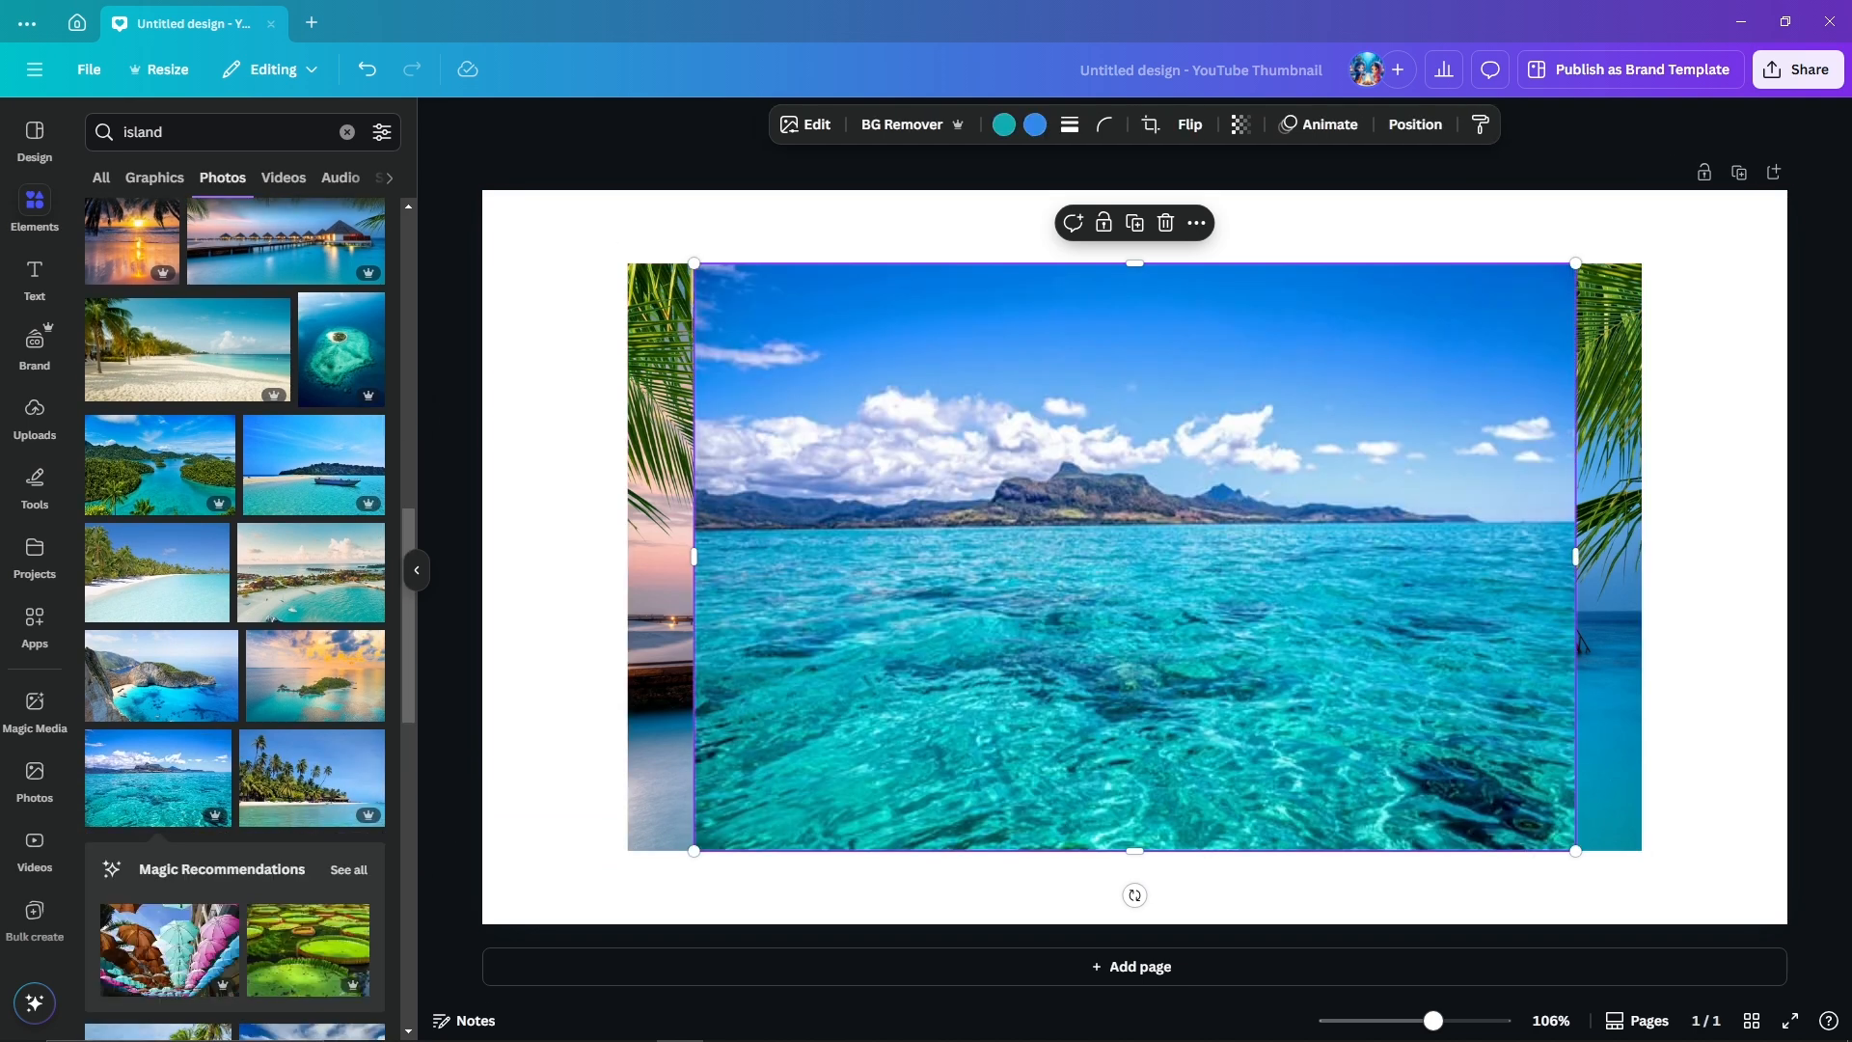
drag(1090, 578, 1090, 556)
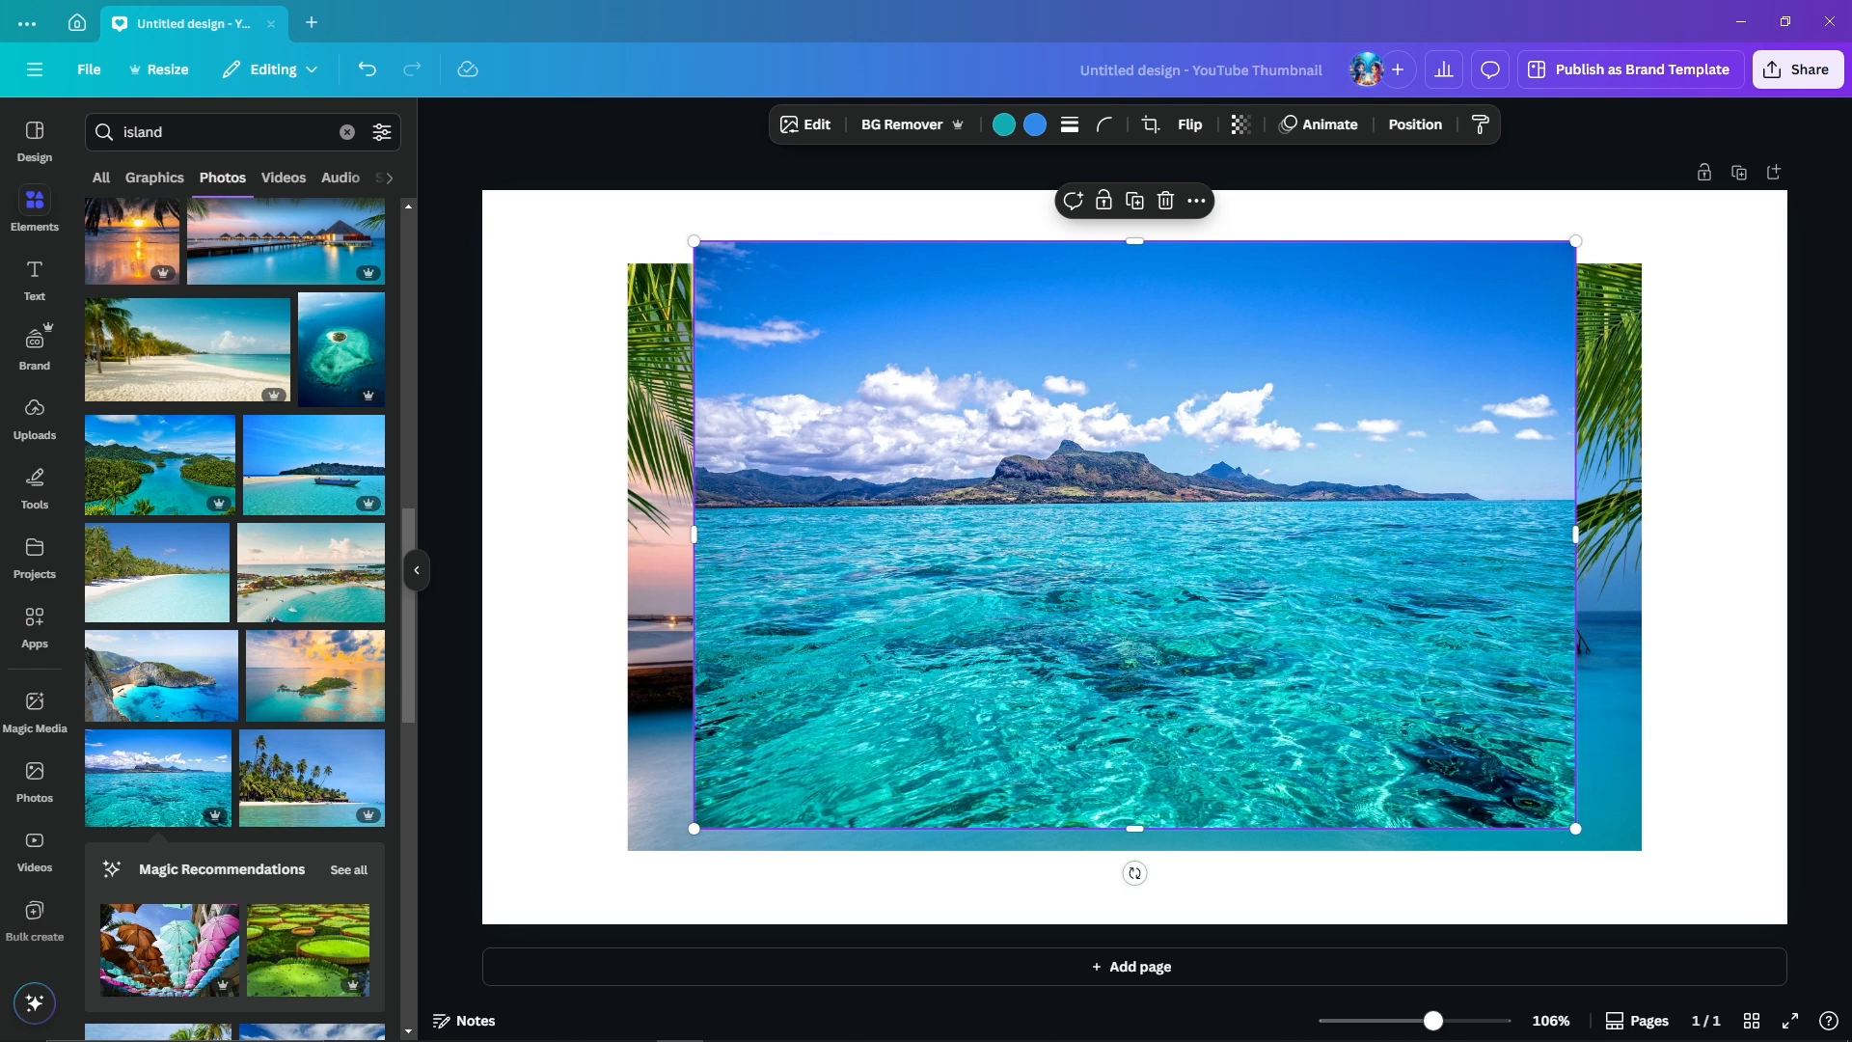
- Try the palm island photo with the underwater coral reef on the page and delete it
scroll(164, 704, down, 6)
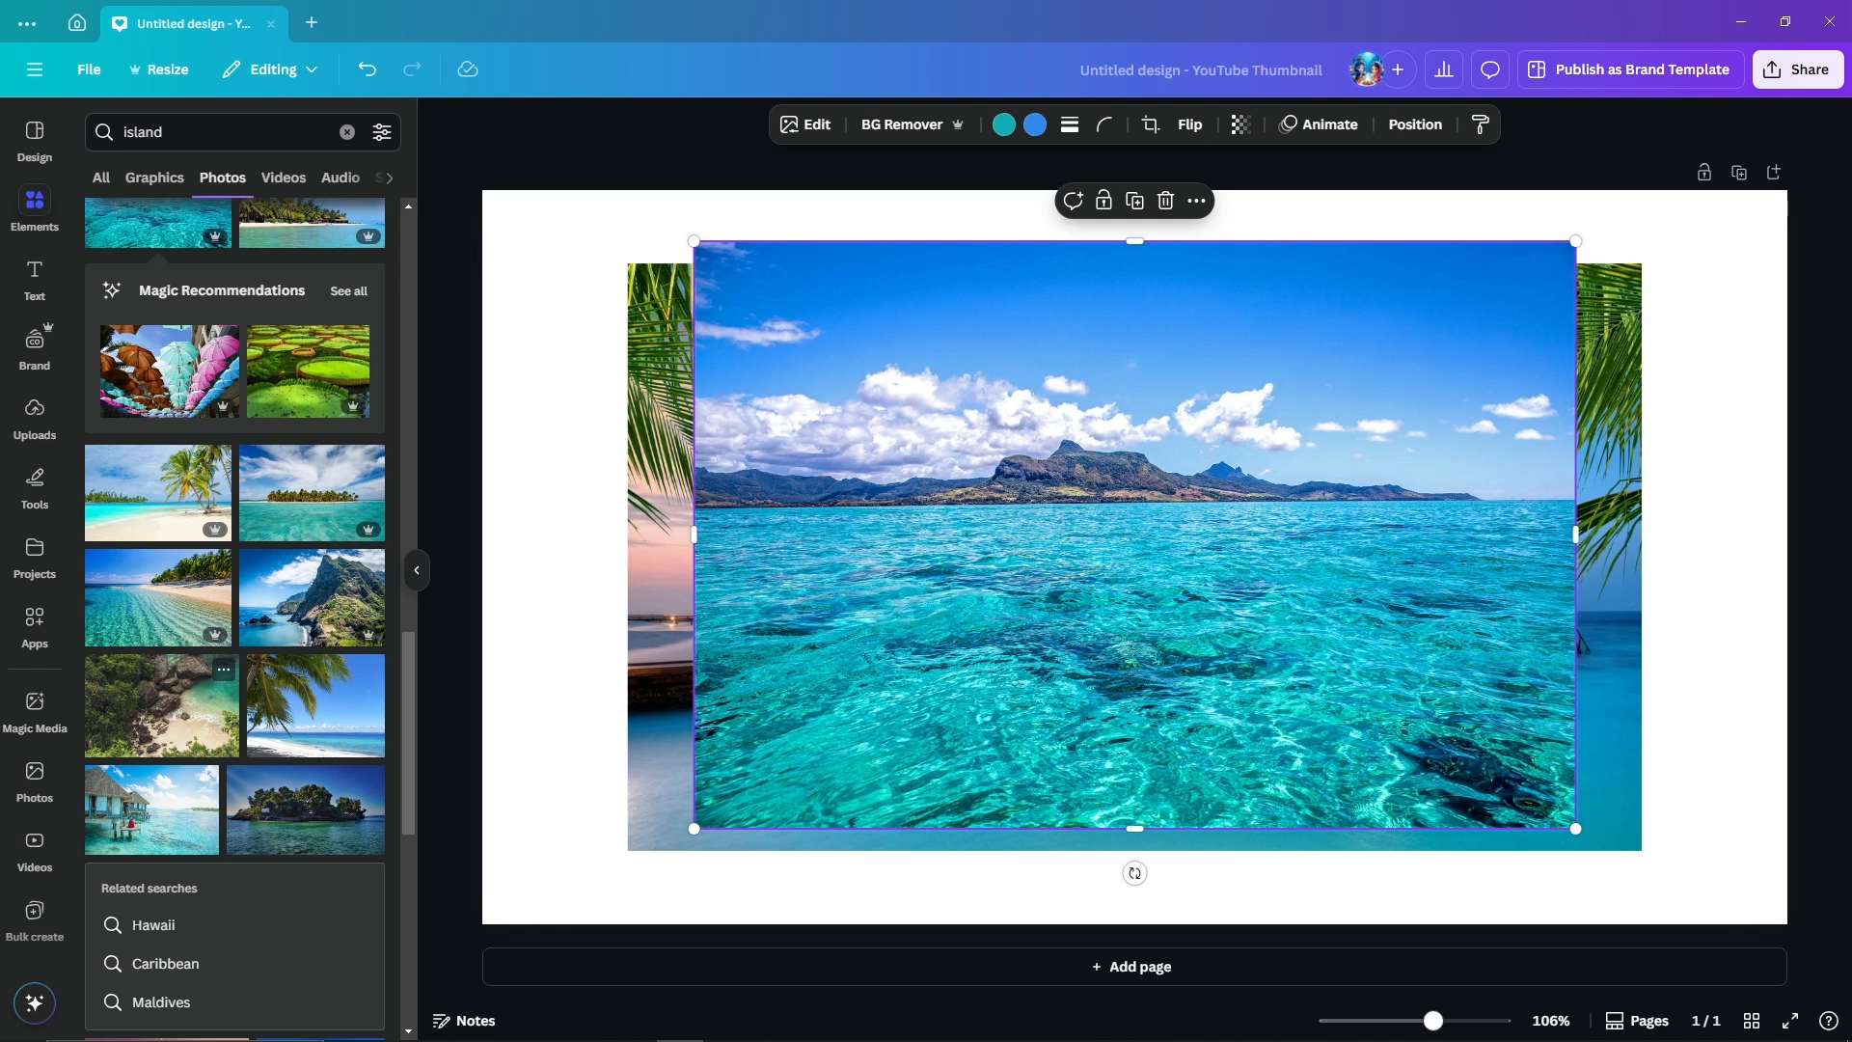
scroll(193, 480, down, 5)
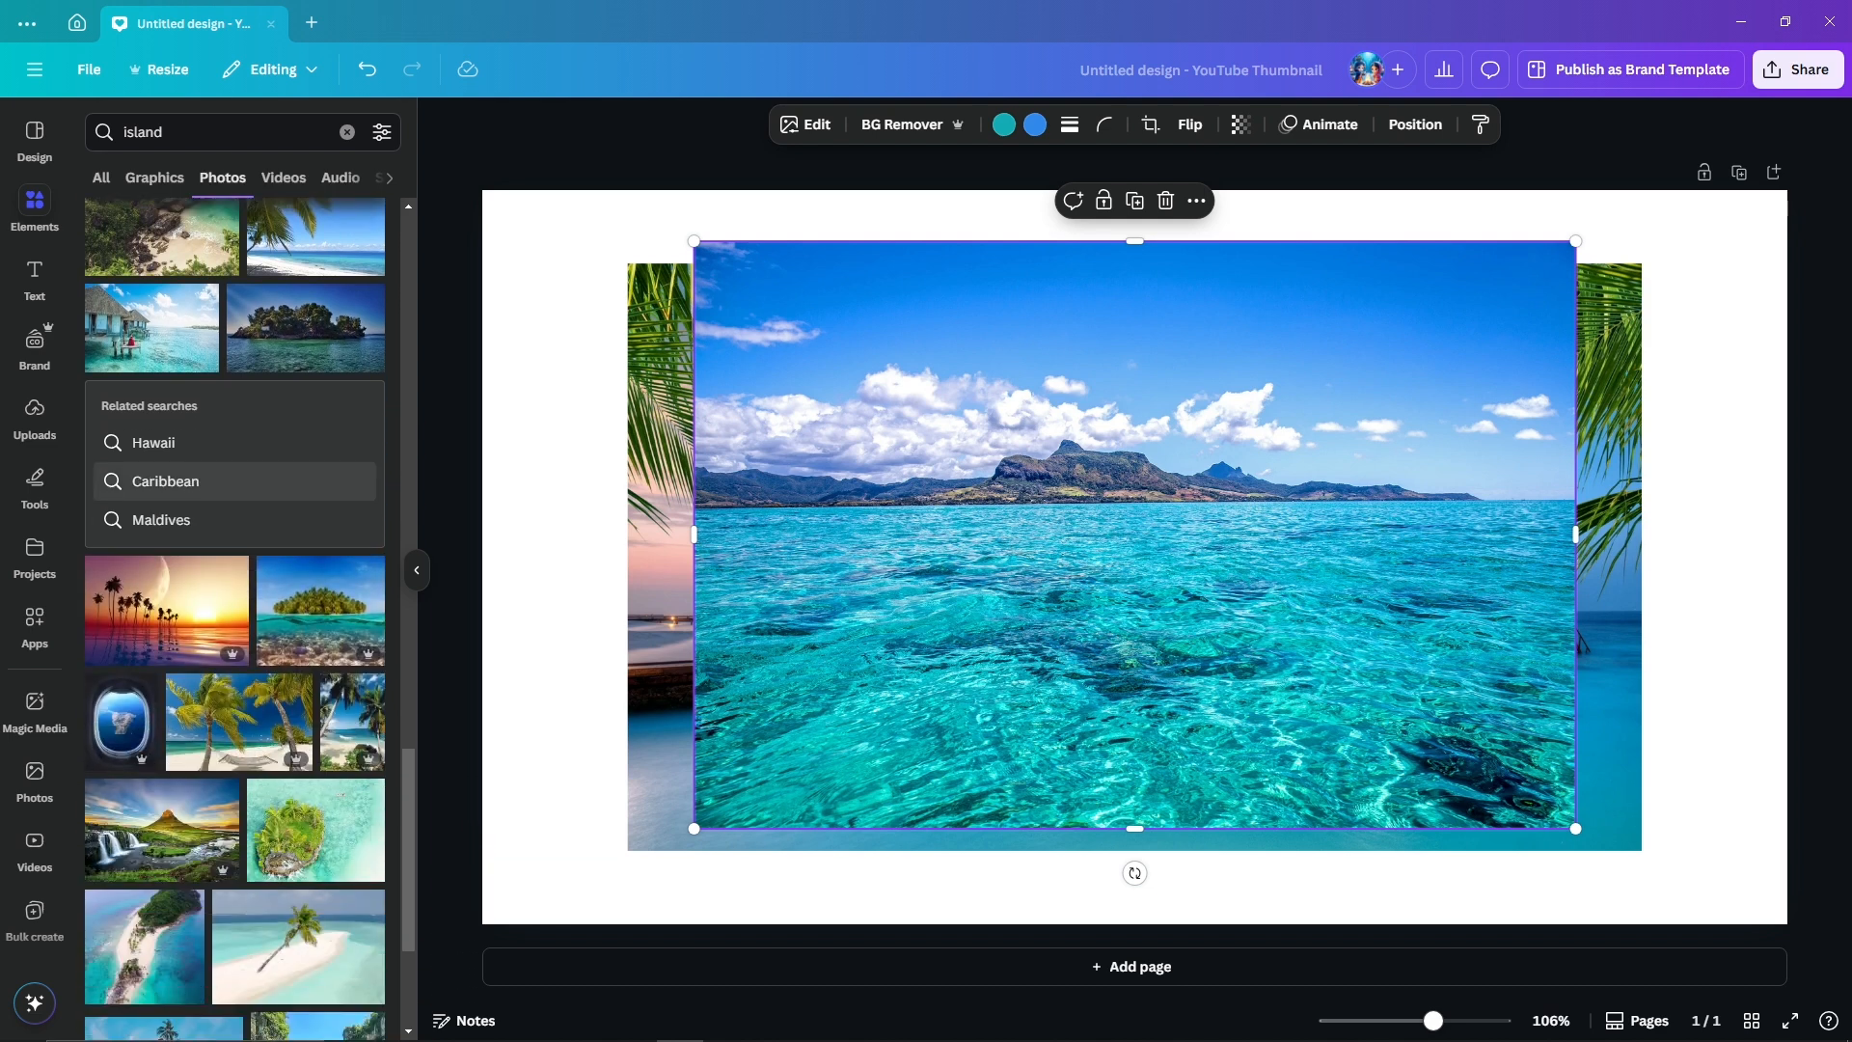
scroll(232, 483, down, 1)
click(320, 514)
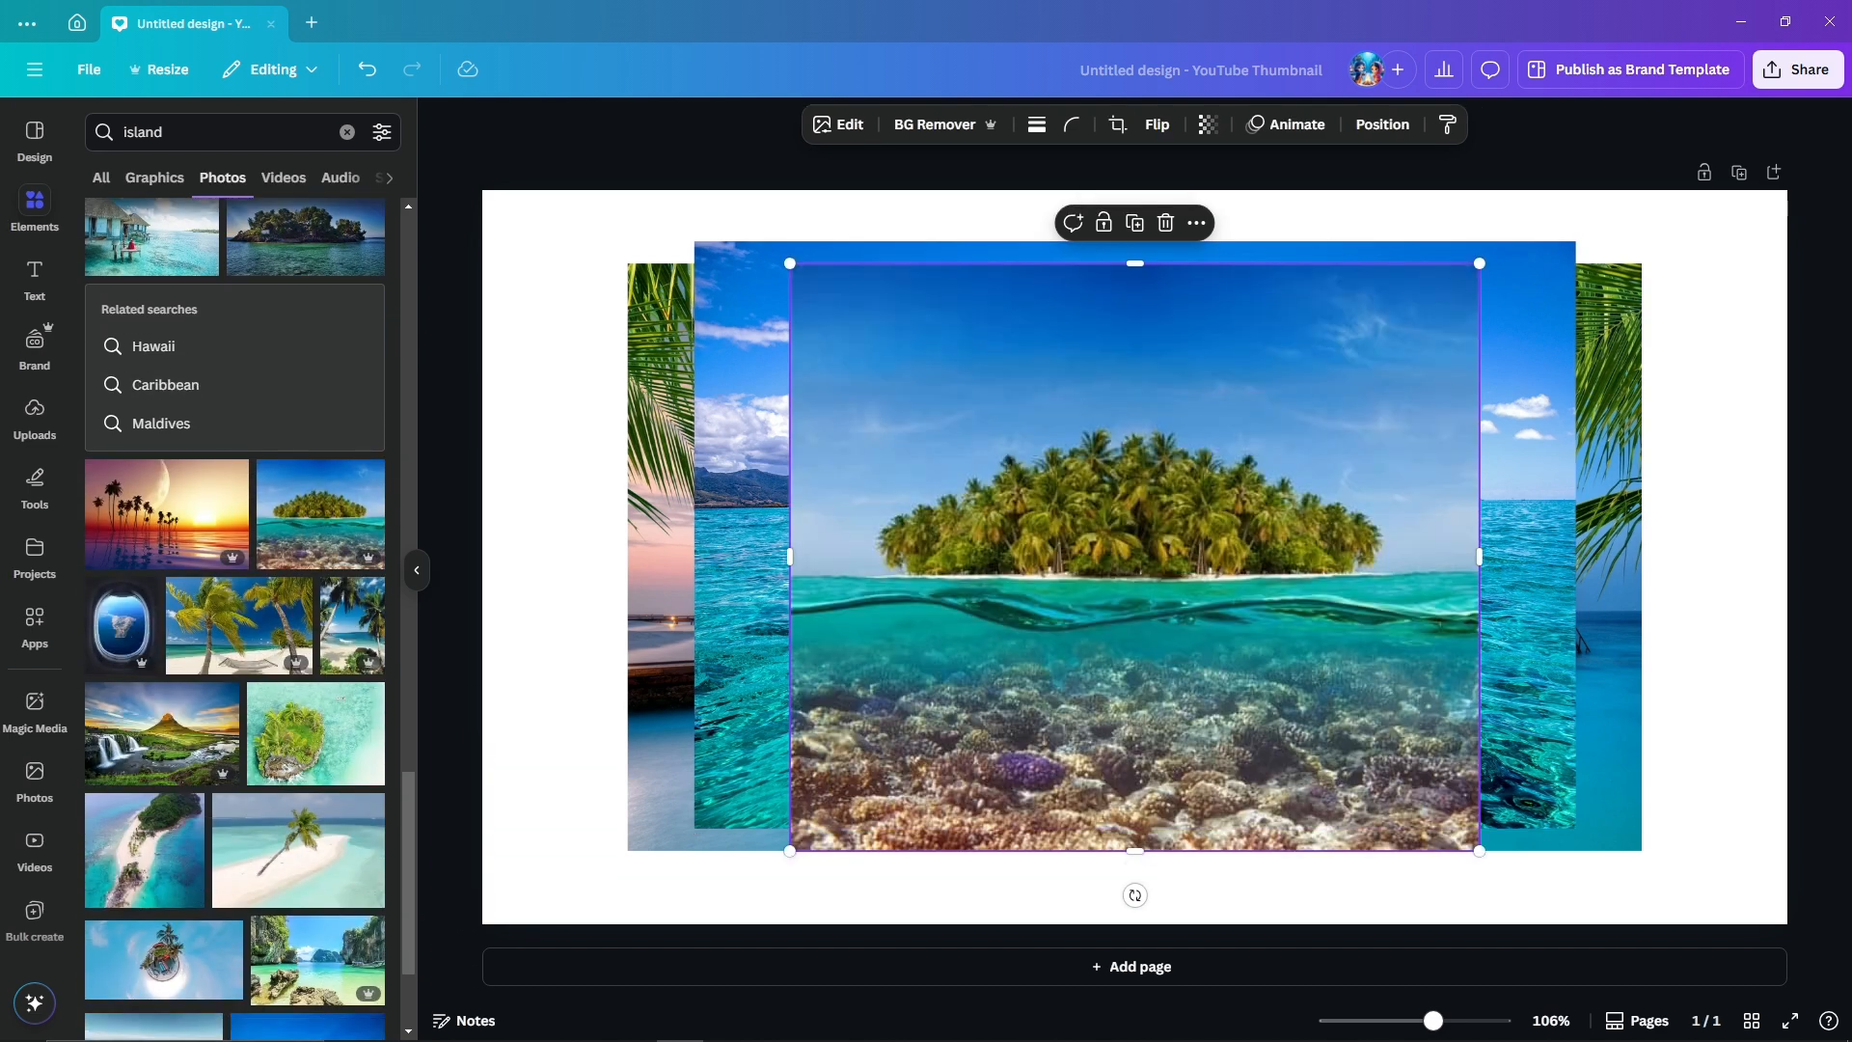
drag(1013, 557, 923, 557)
key(Delete)
- Add the photo of green limestone cliffs above a clear lagoon and offset it from the photos beneath
scroll(234, 579, down, 2)
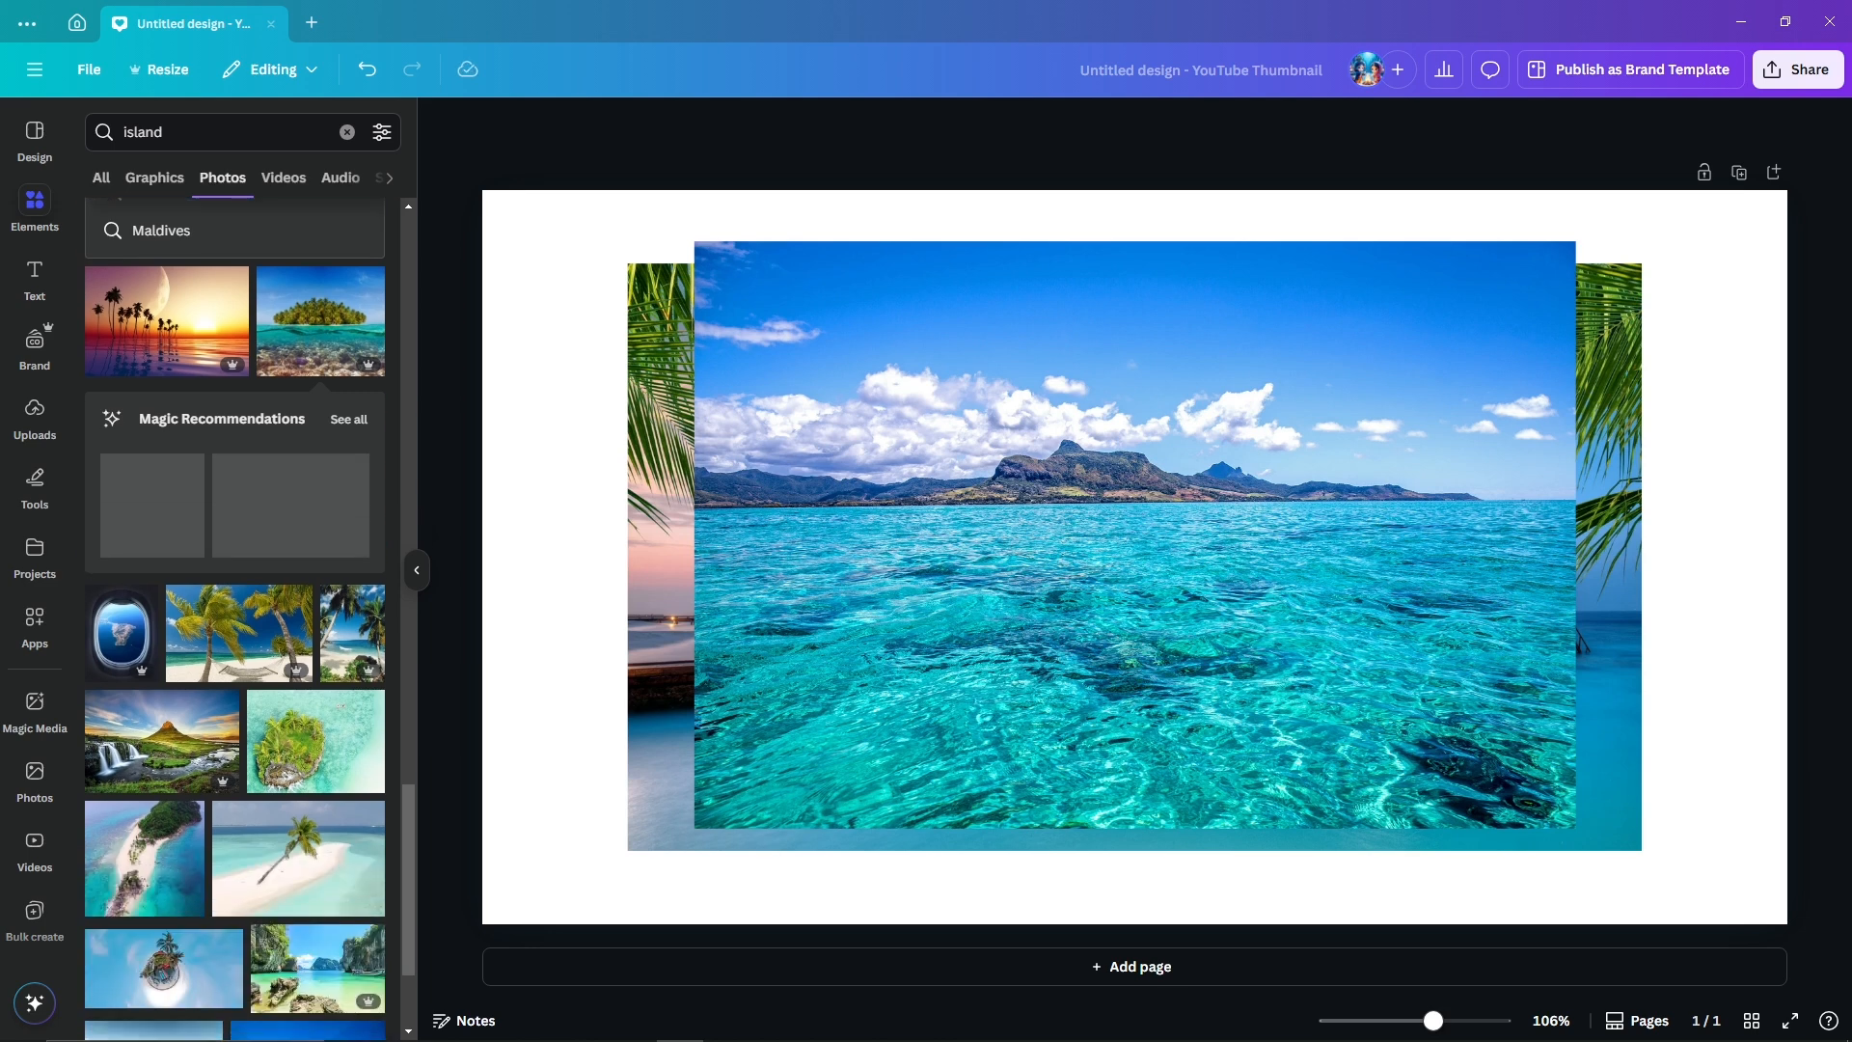
scroll(192, 675, down, 5)
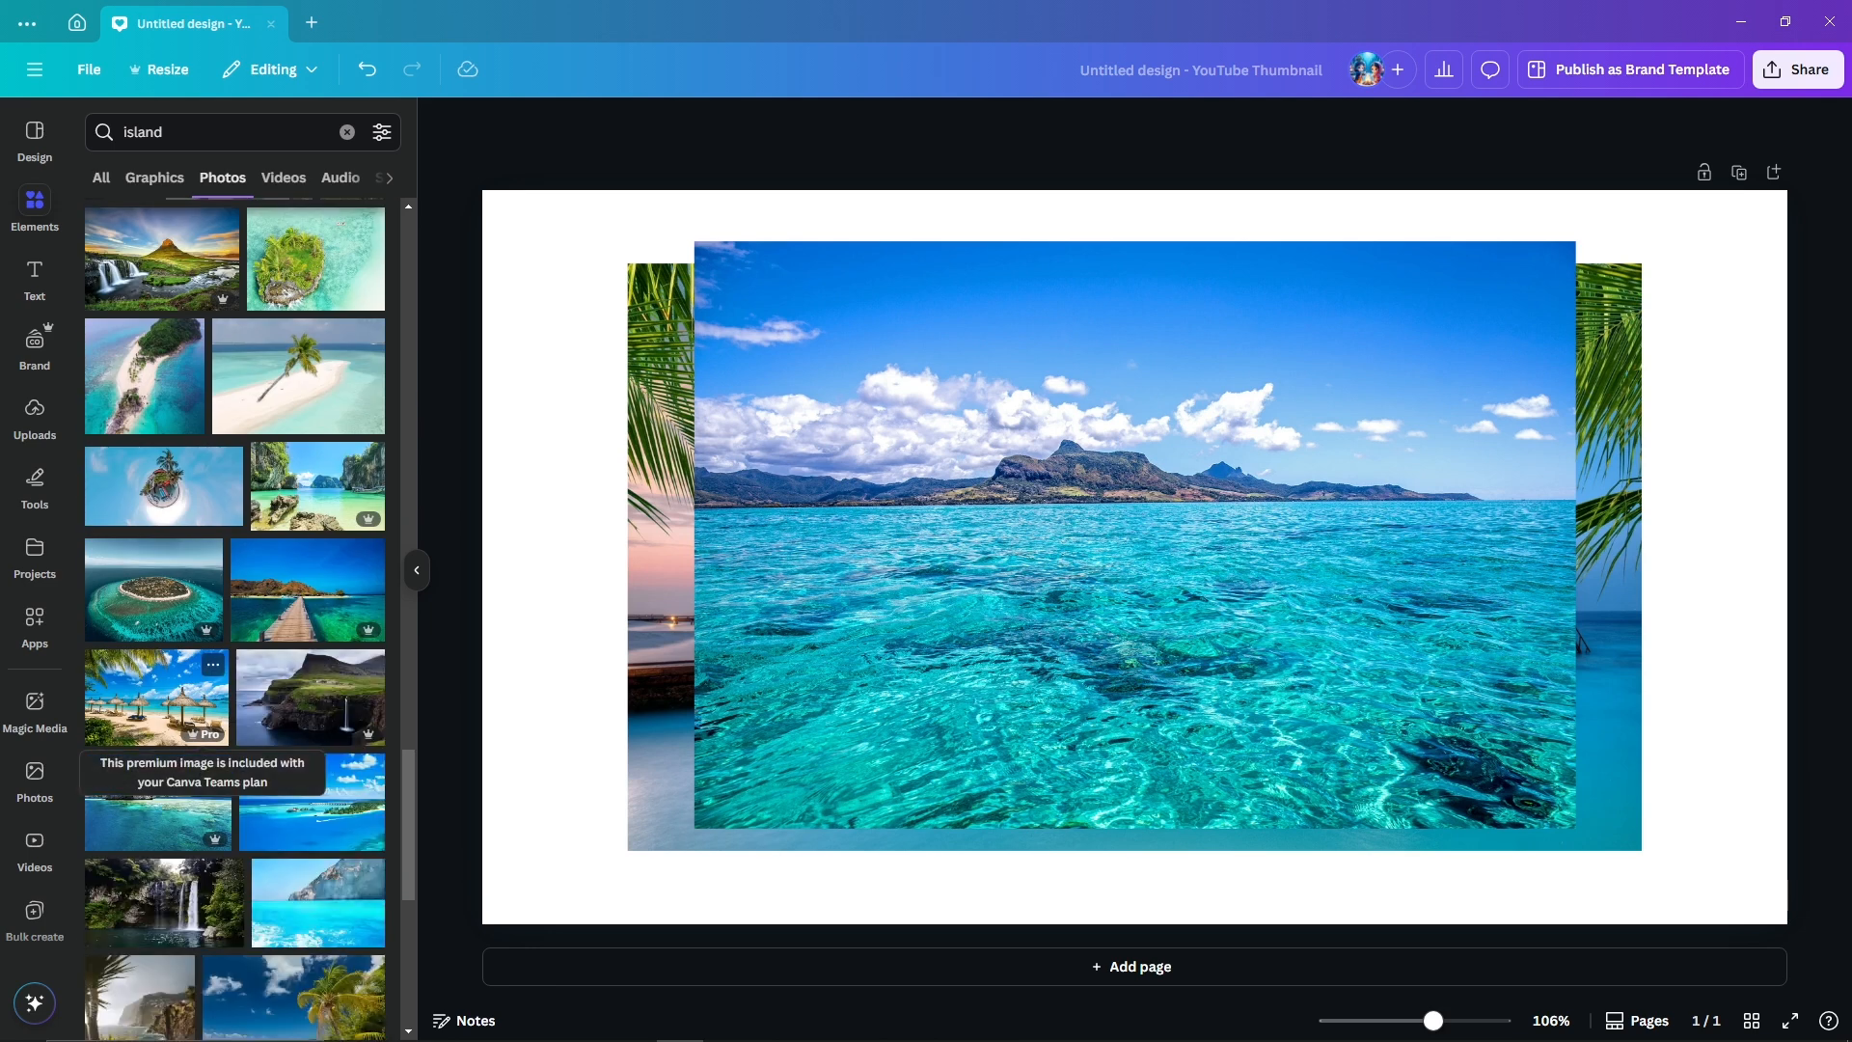
scroll(205, 728, down, 2)
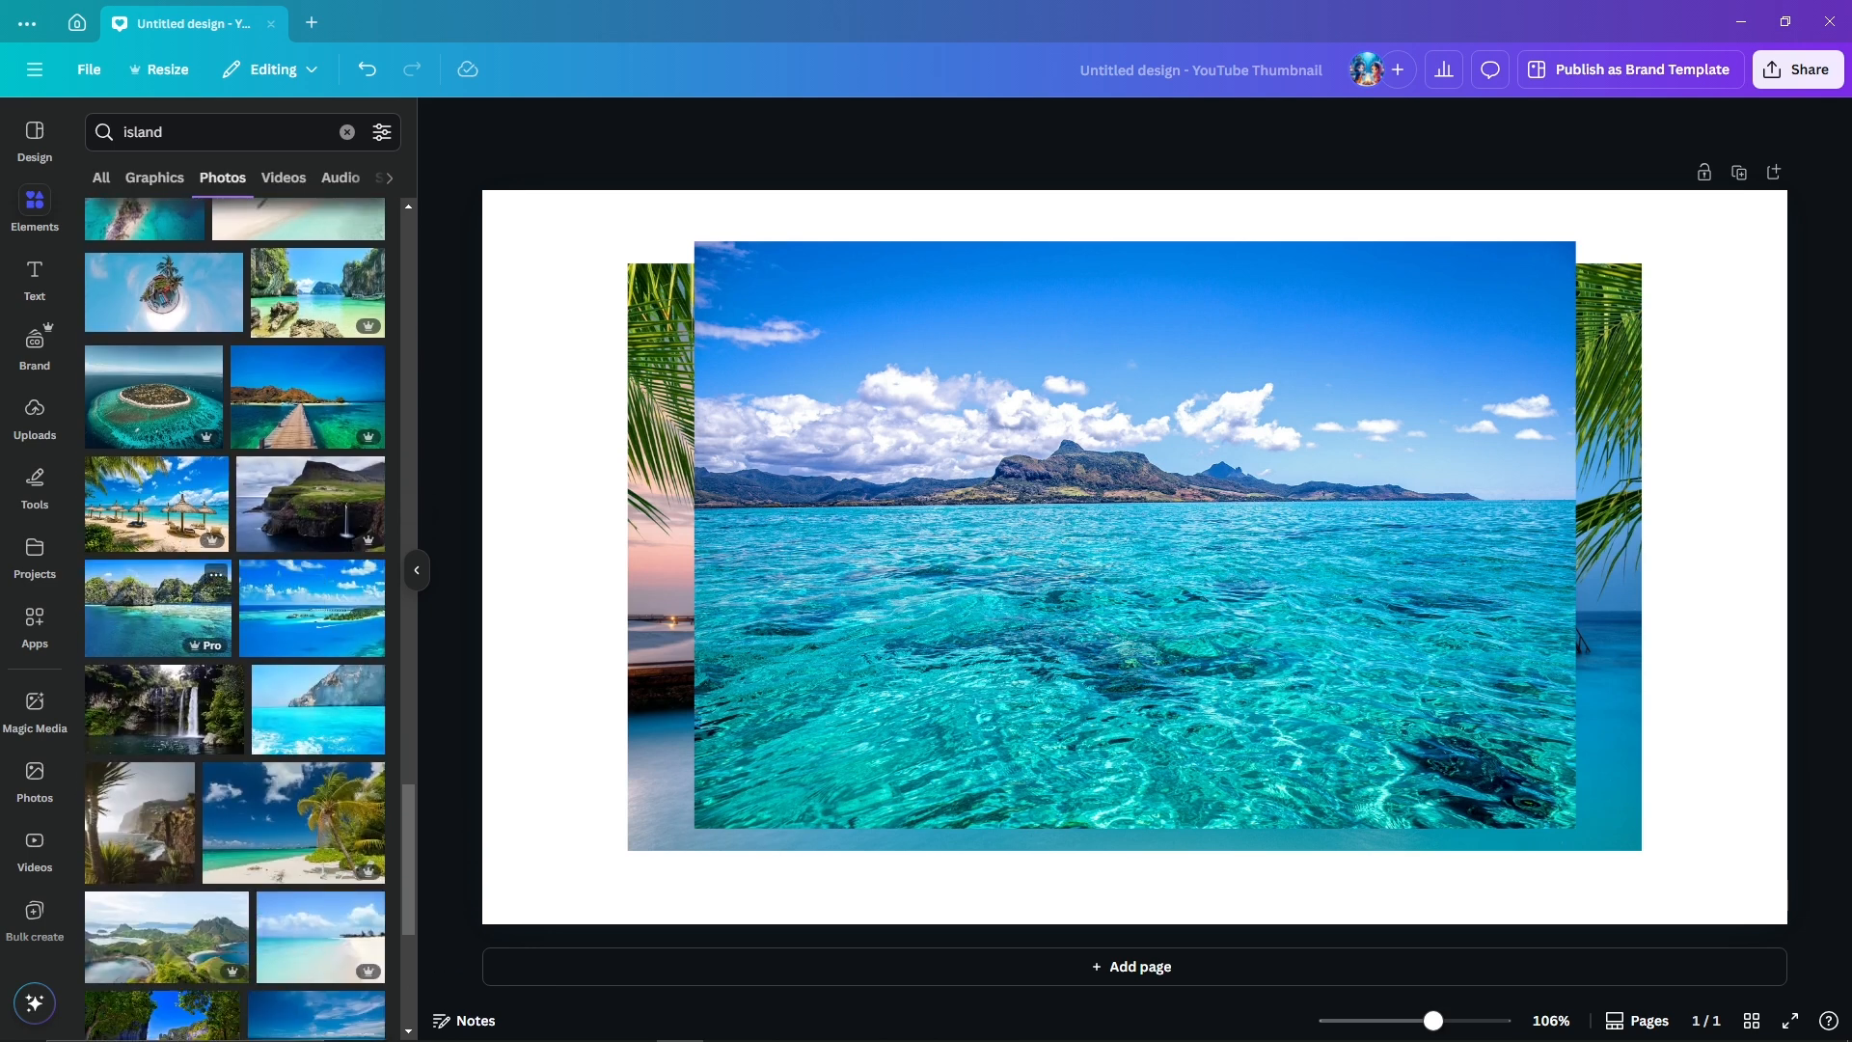
click(164, 607)
drag(1013, 559, 952, 565)
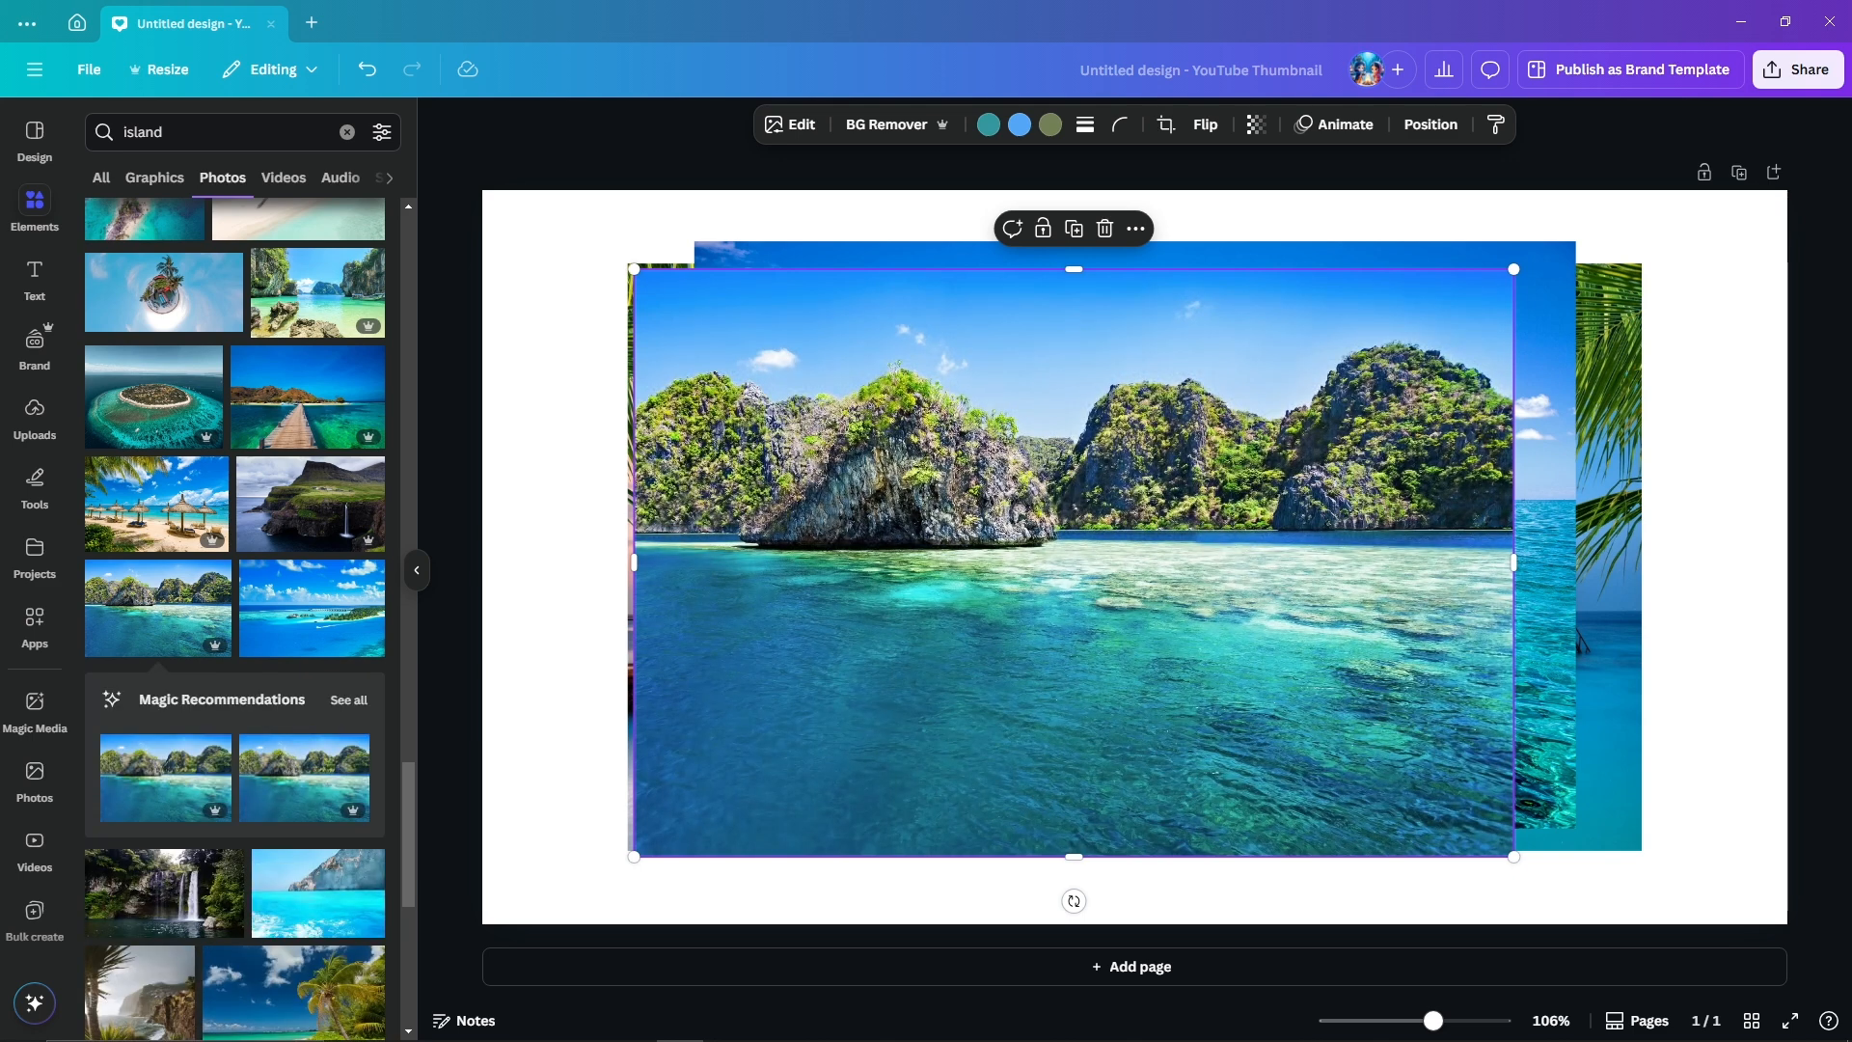
drag(1073, 562, 1019, 598)
- Delete the turquoise sea photo and the bungalow photo from behind the cliff lagoon photo
click(1518, 540)
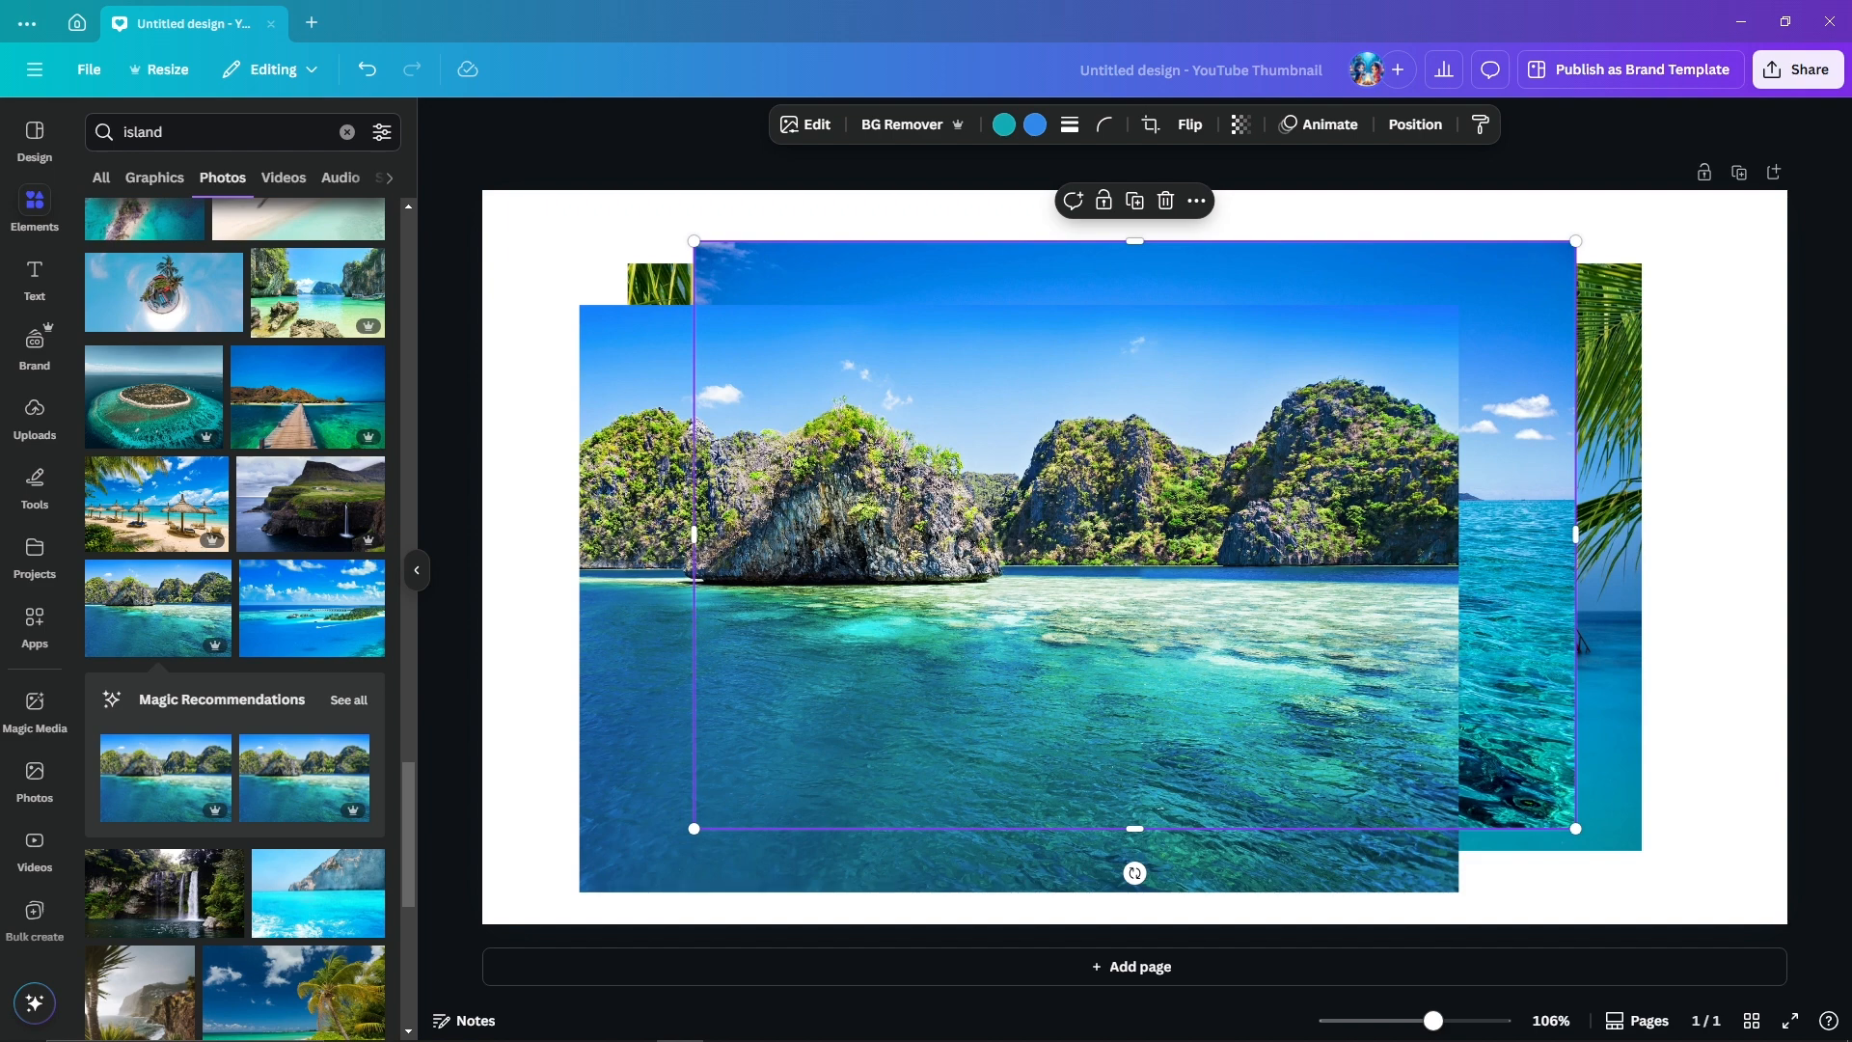
key(Delete)
click(1517, 540)
key(Delete)
- Enlarge the cliff lagoon photo to cover the whole page and shift it upward so the cliffs sit higher
drag(1138, 588, 1042, 473)
drag(1362, 778, 1788, 1034)
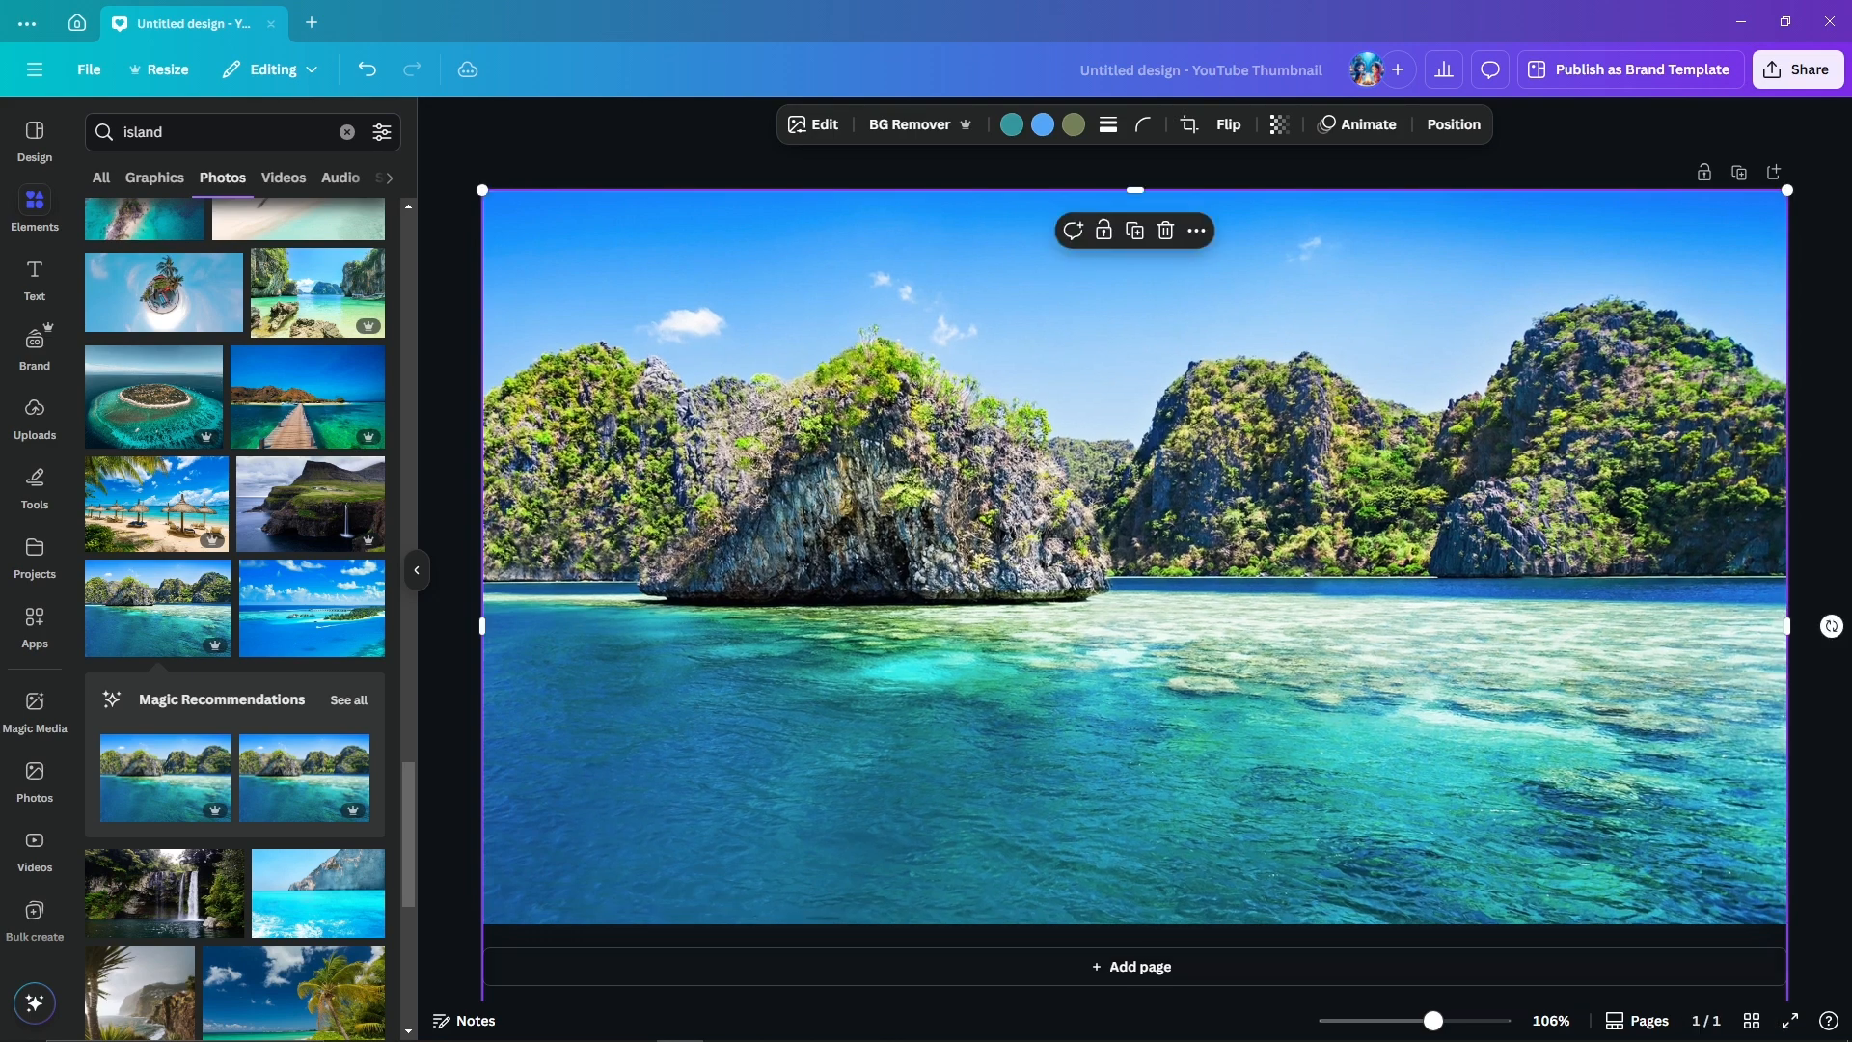
drag(1254, 676, 1254, 589)
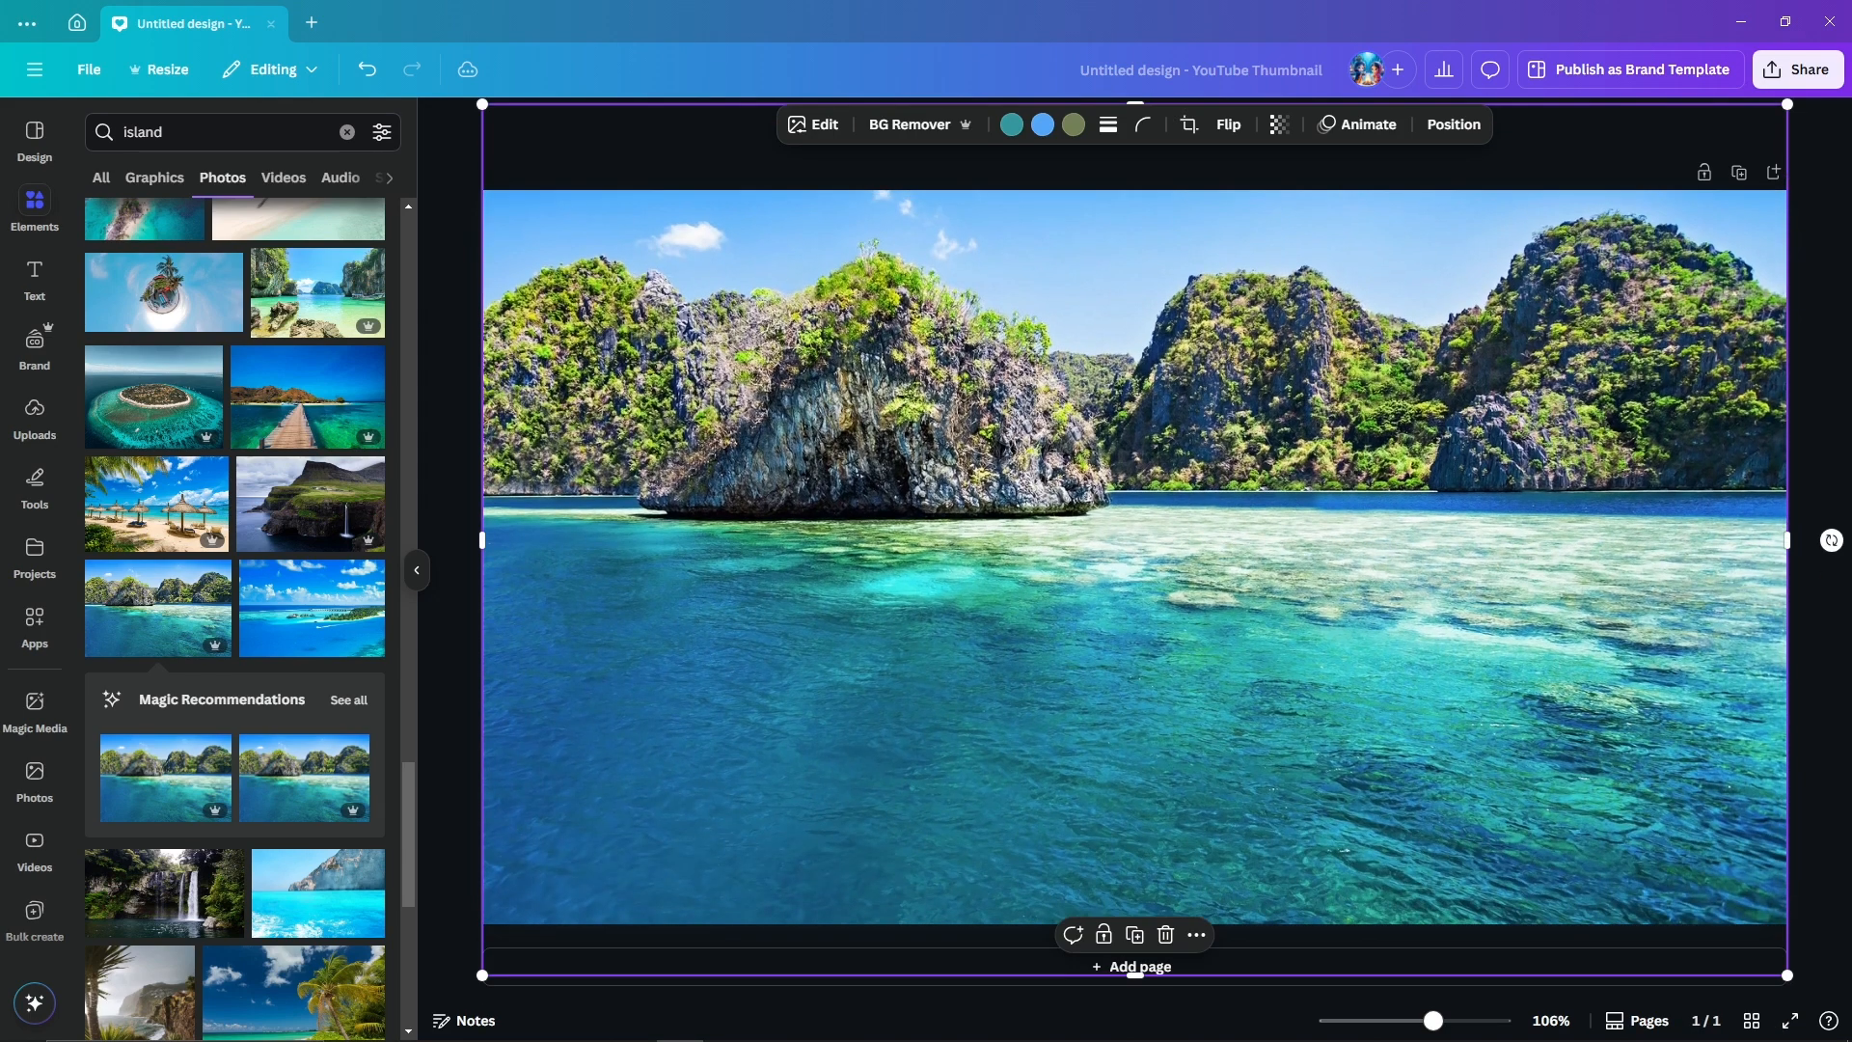
click(1818, 579)
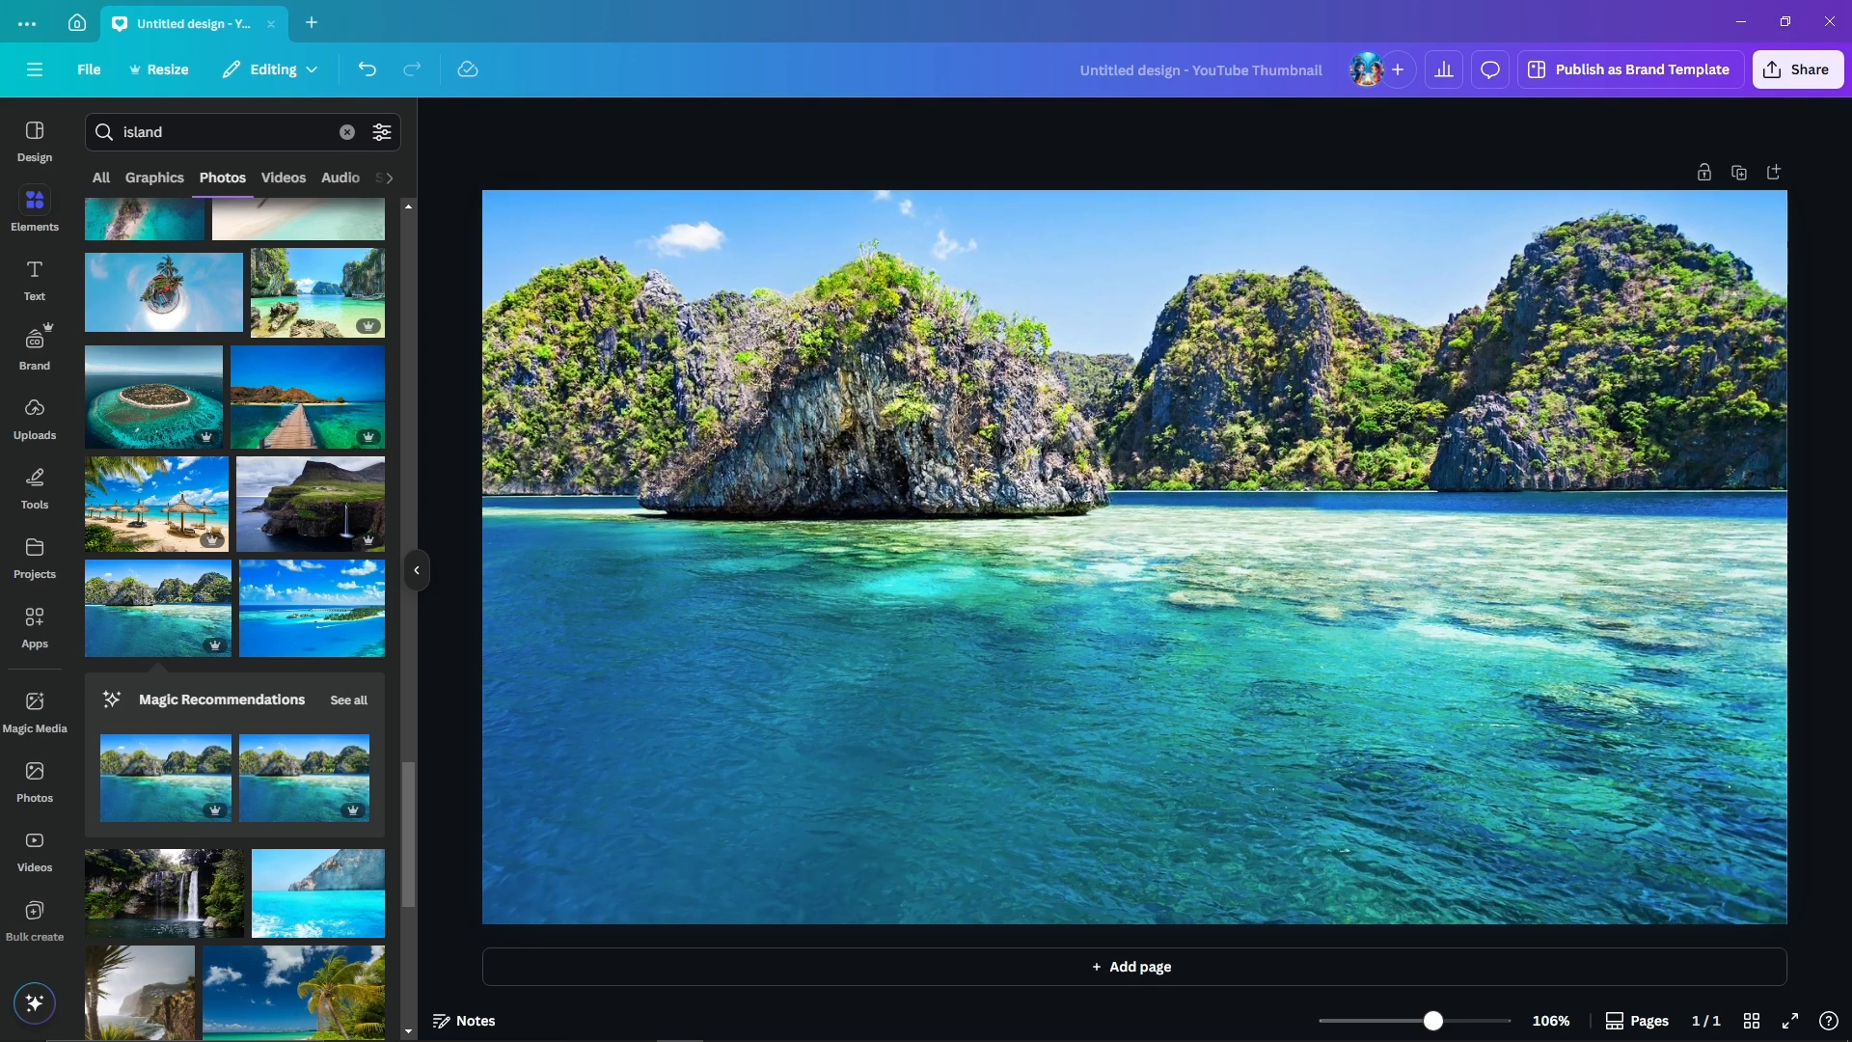
- Add a blank second page below the lagoon photo page
click(1140, 965)
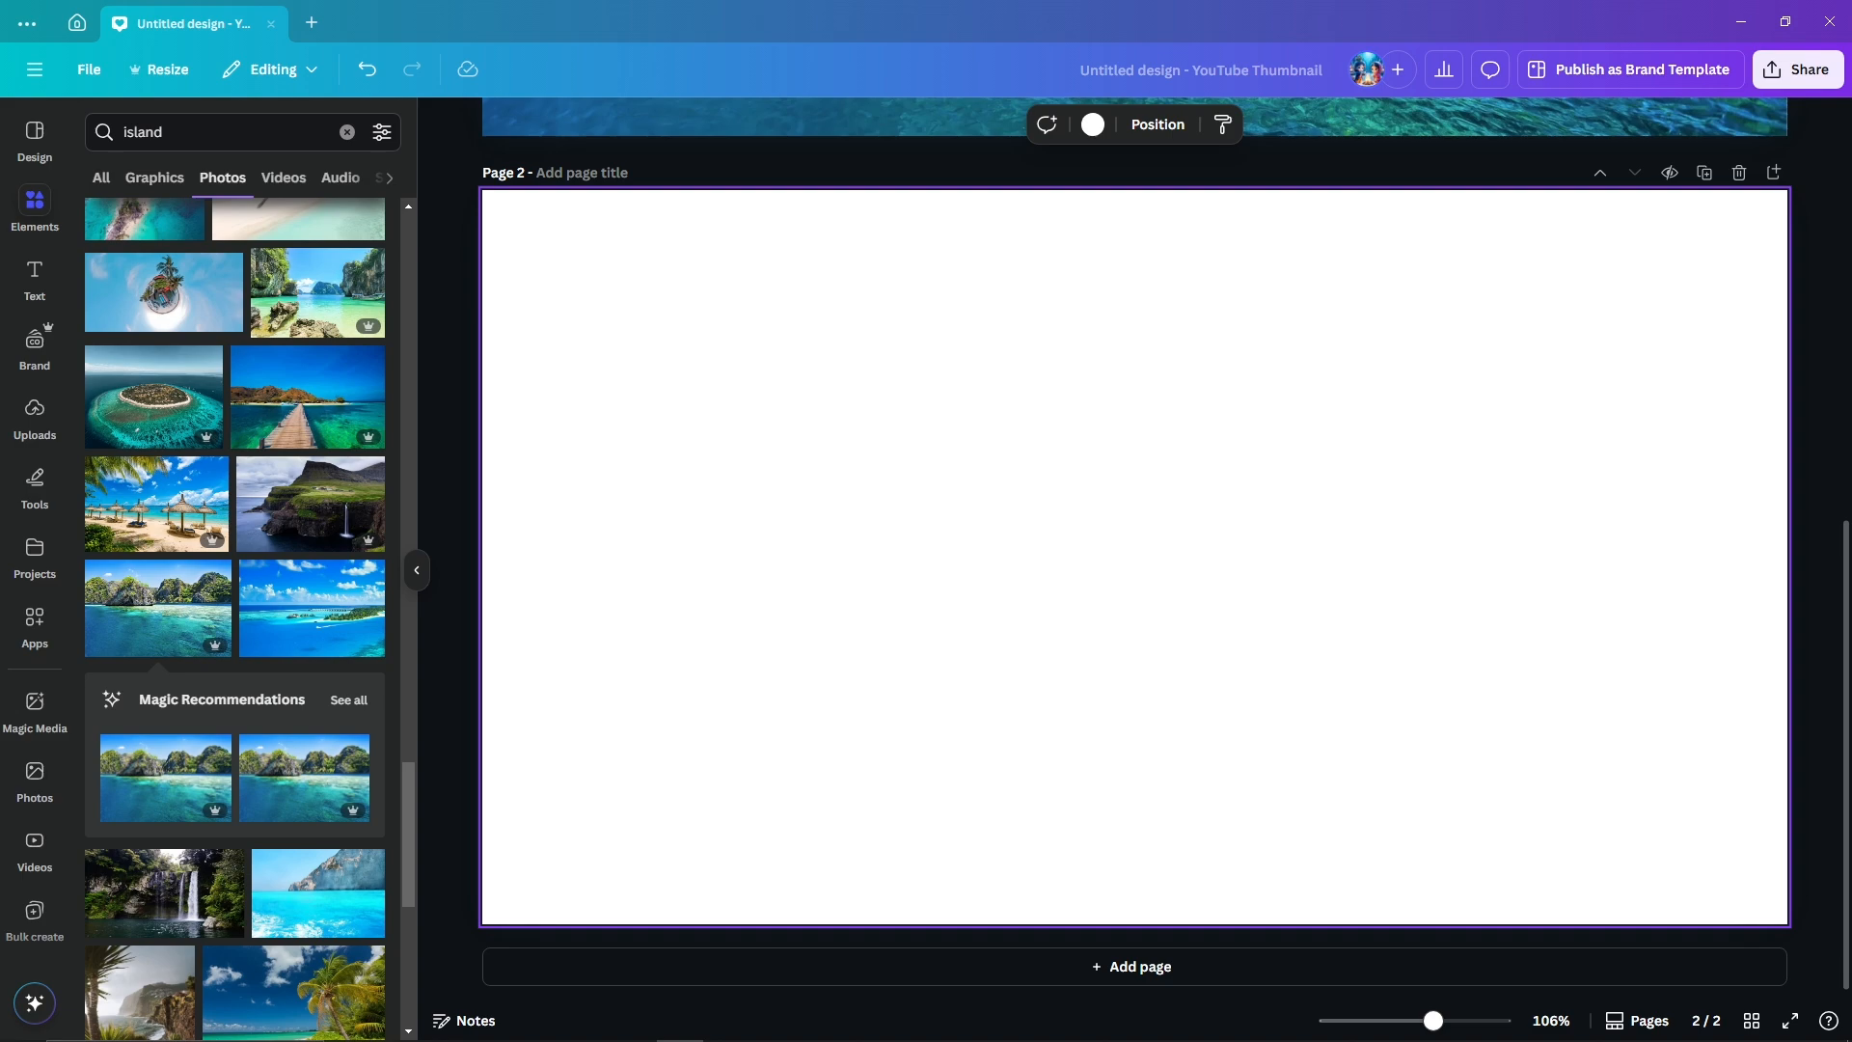
scroll(1135, 530, up, 5)
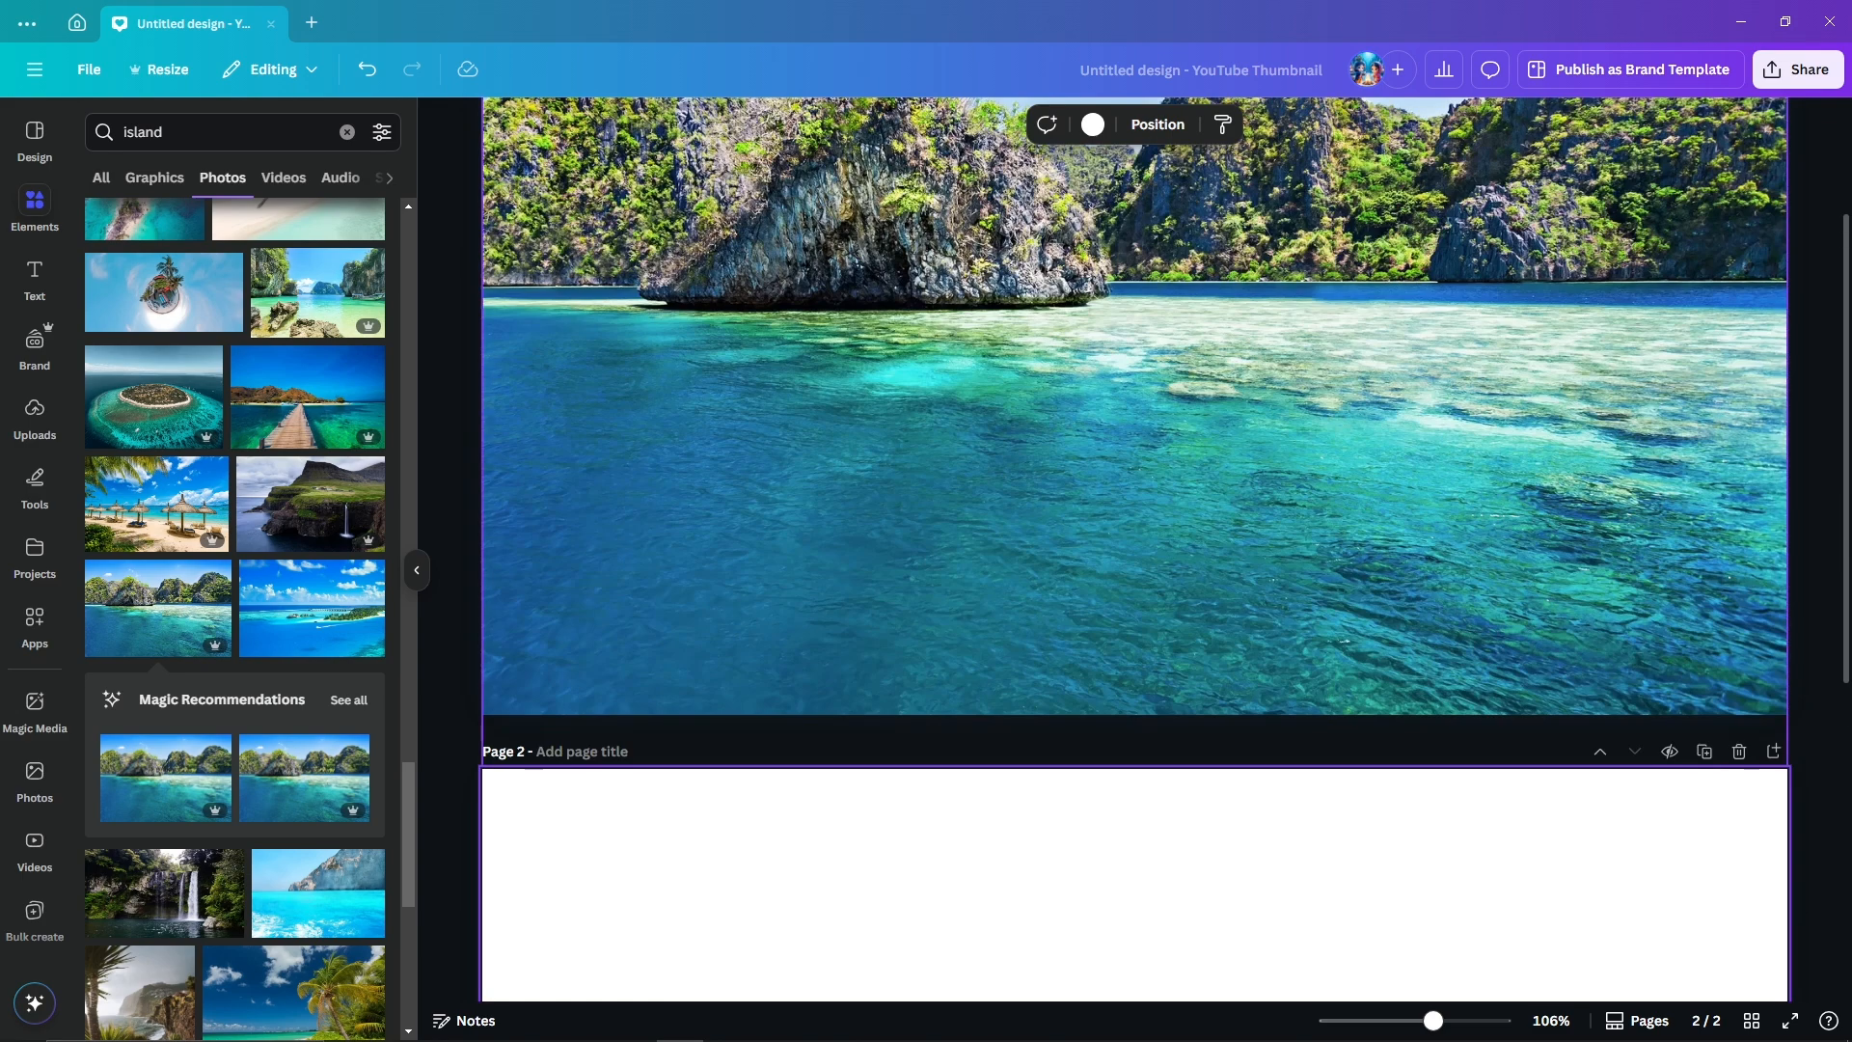
scroll(1134, 550, down, 5)
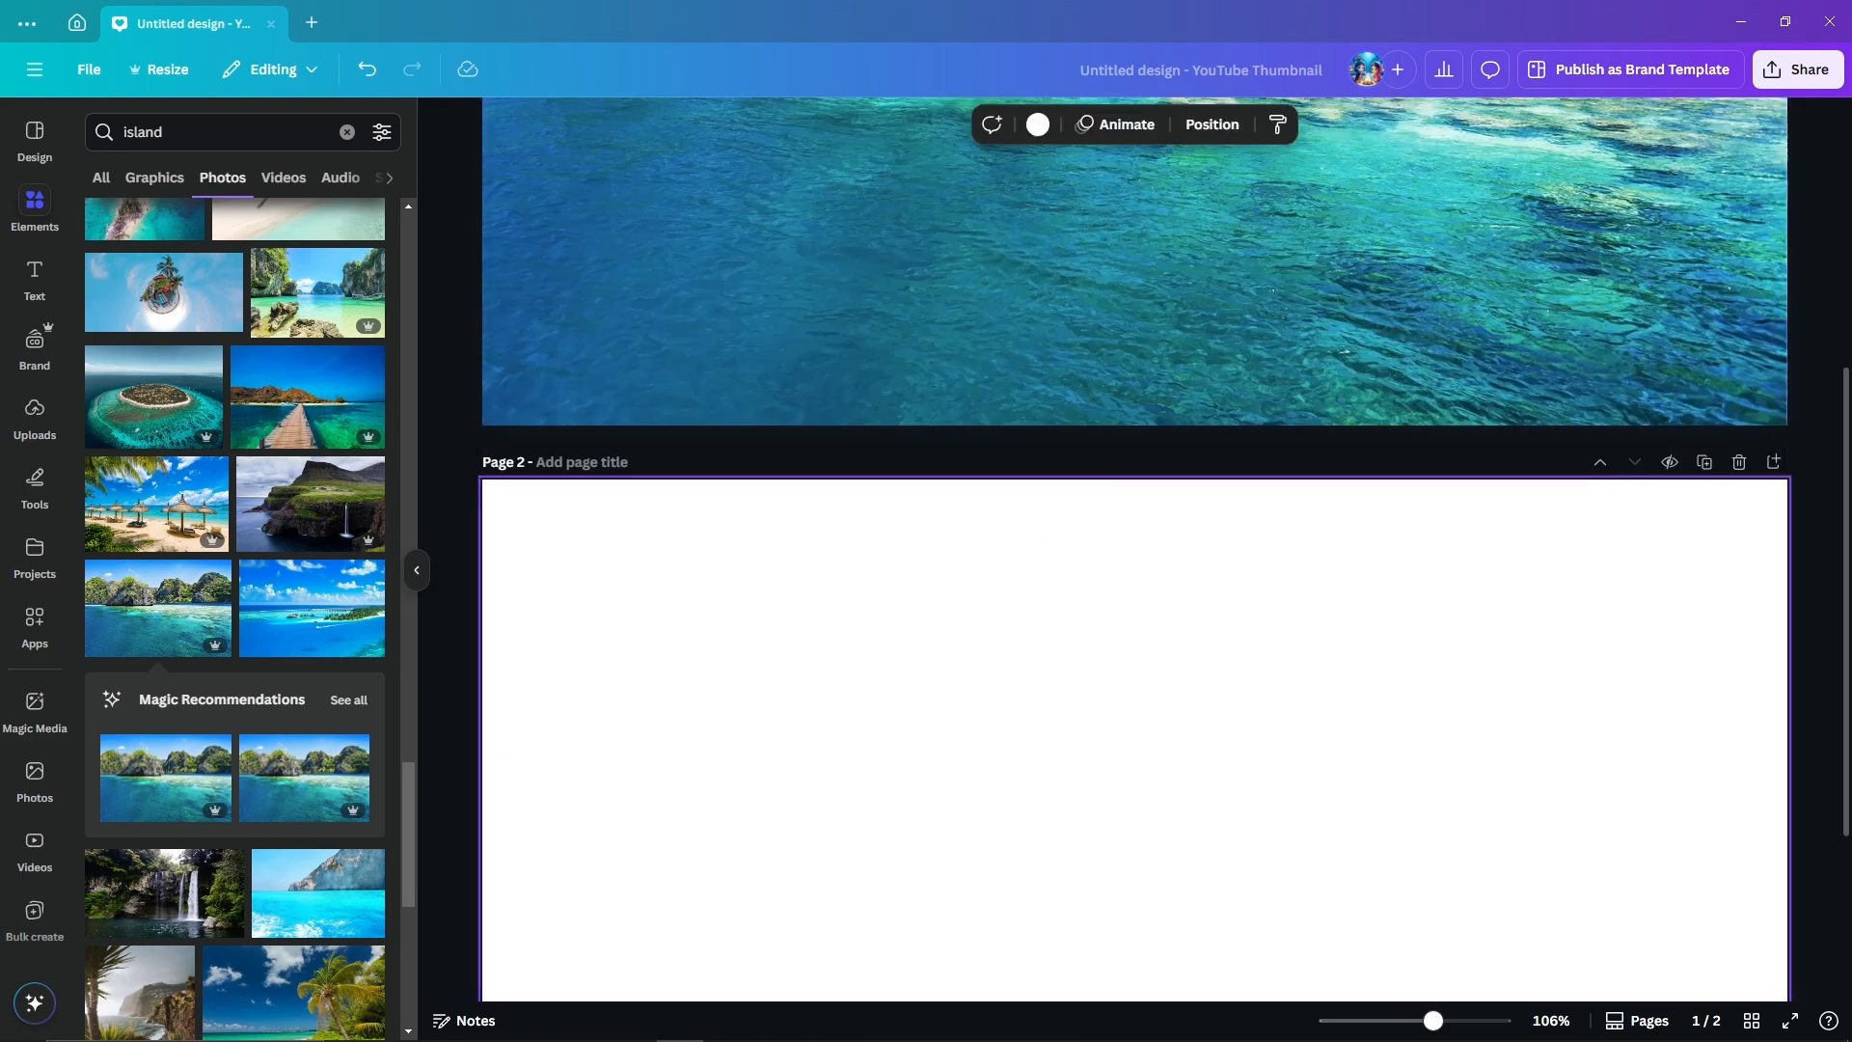
scroll(1134, 550, up, 5)
scroll(1134, 550, down, 5)
- Add a brand-styled heading text box to the blank second page
click(35, 280)
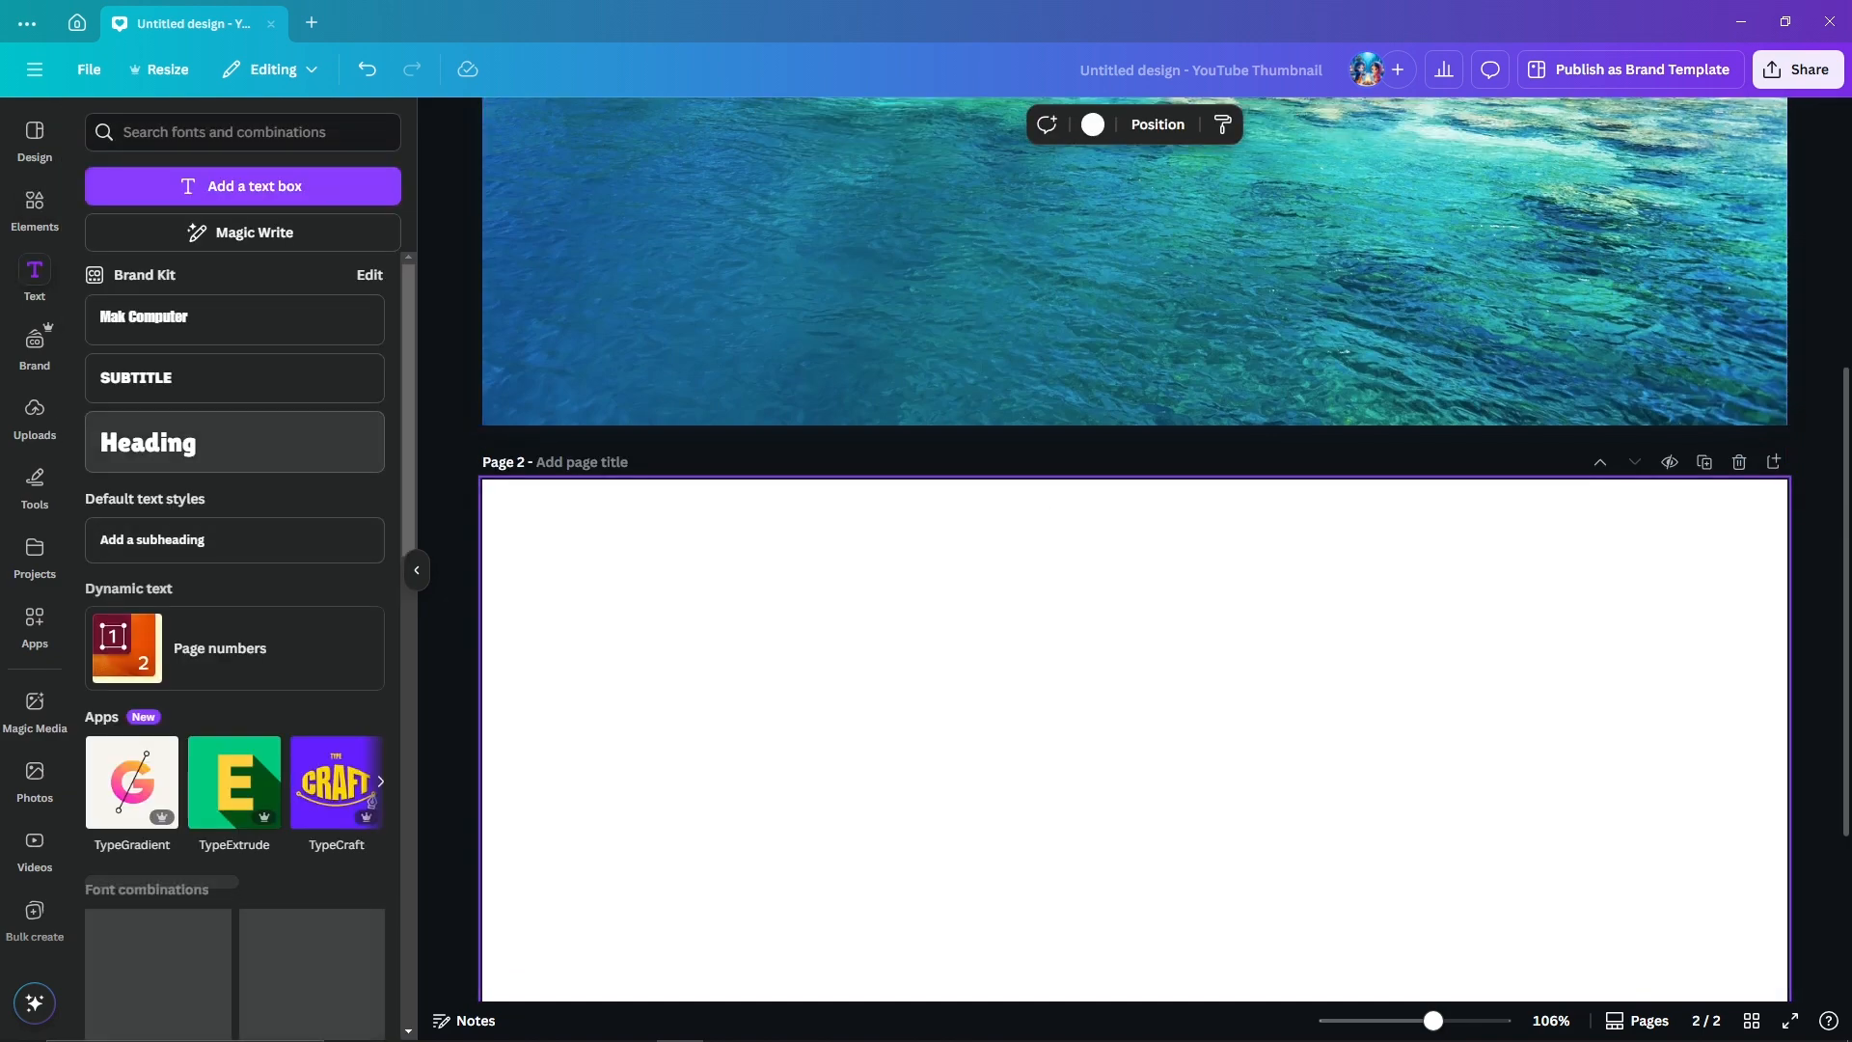
click(148, 442)
scroll(1135, 550, down, 2)
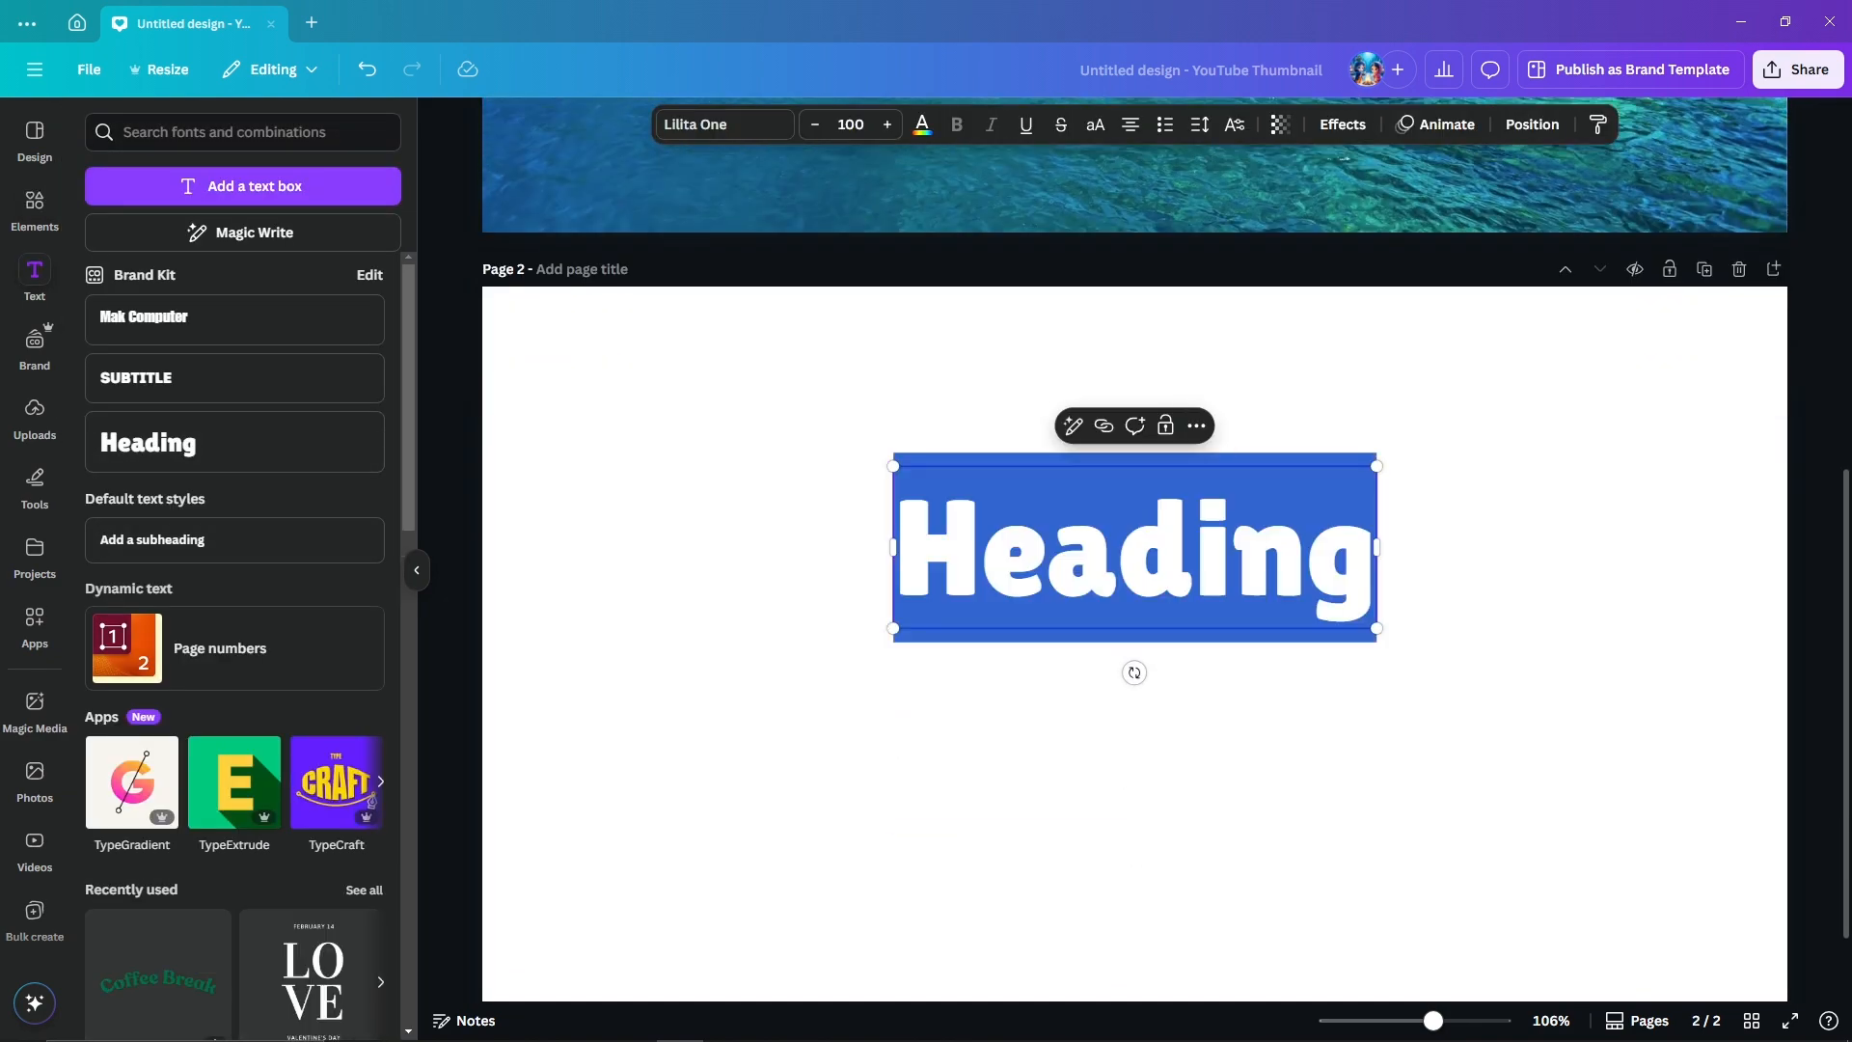
scroll(1134, 550, up, 3)
scroll(1134, 530, up, 4)
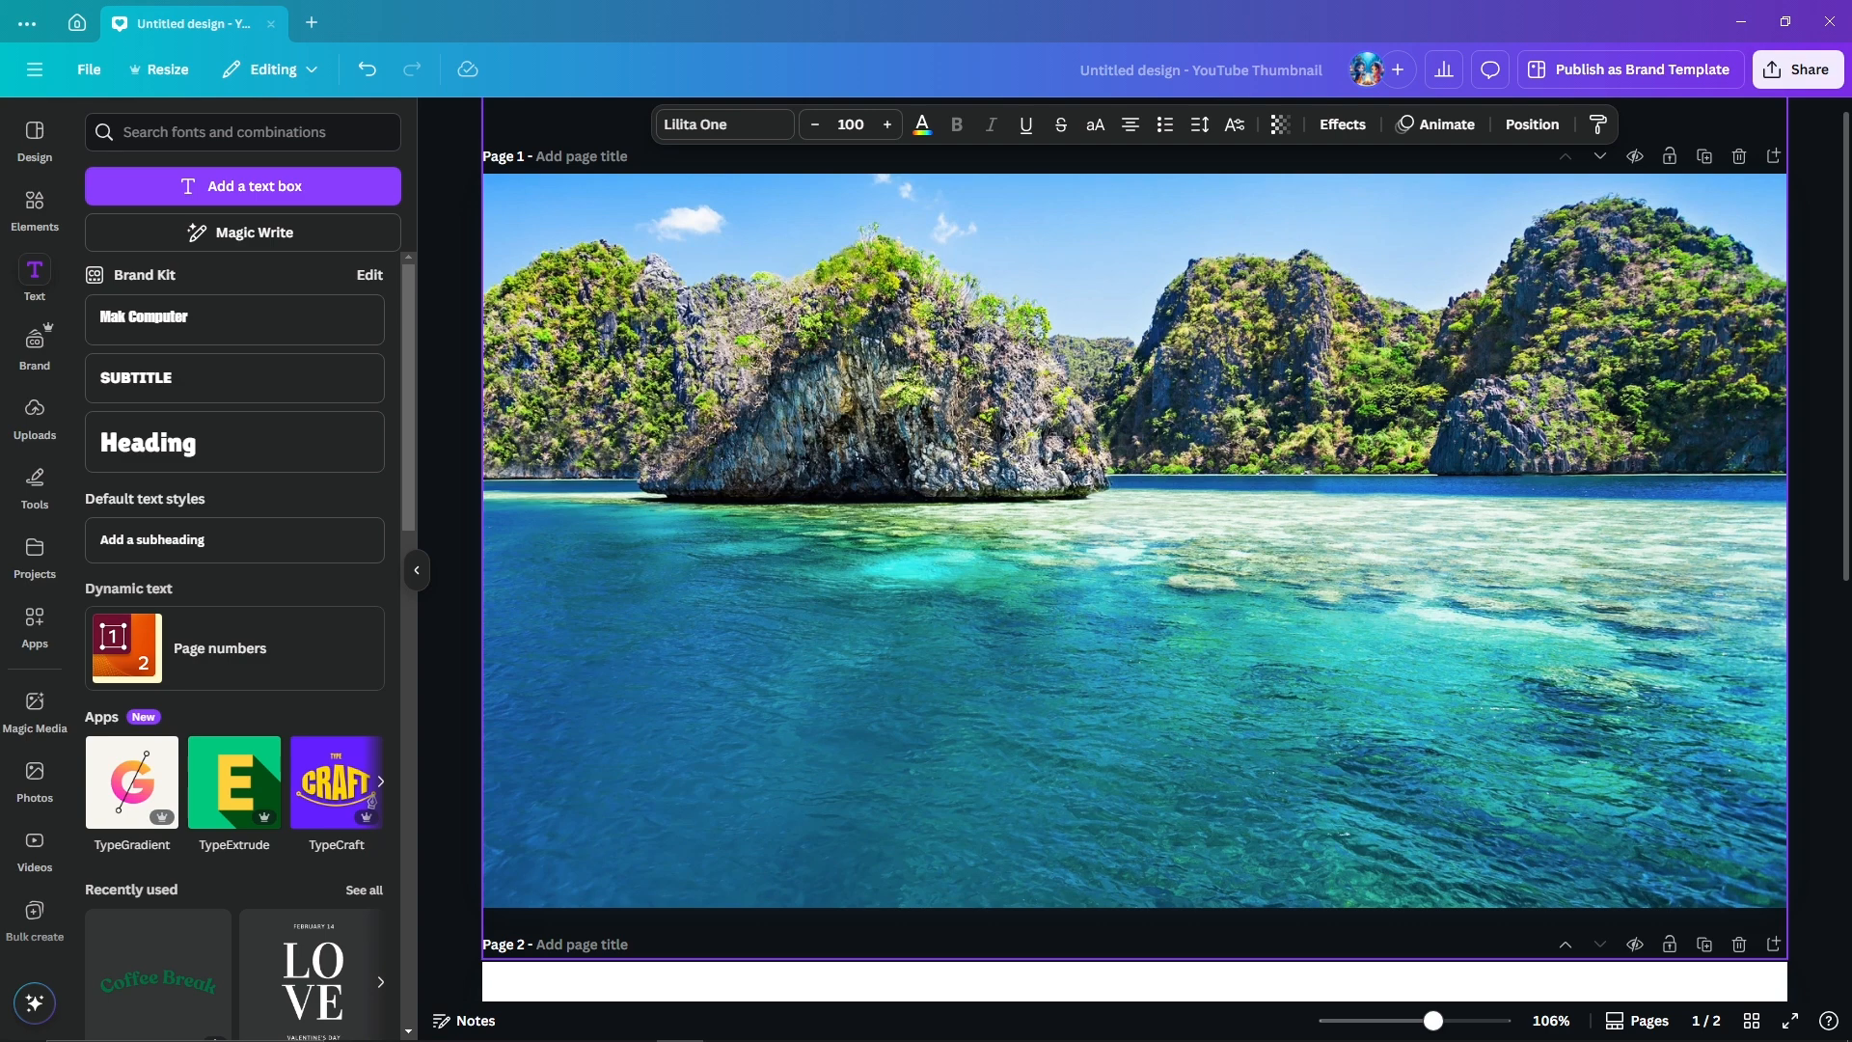
scroll(1134, 550, down, 6)
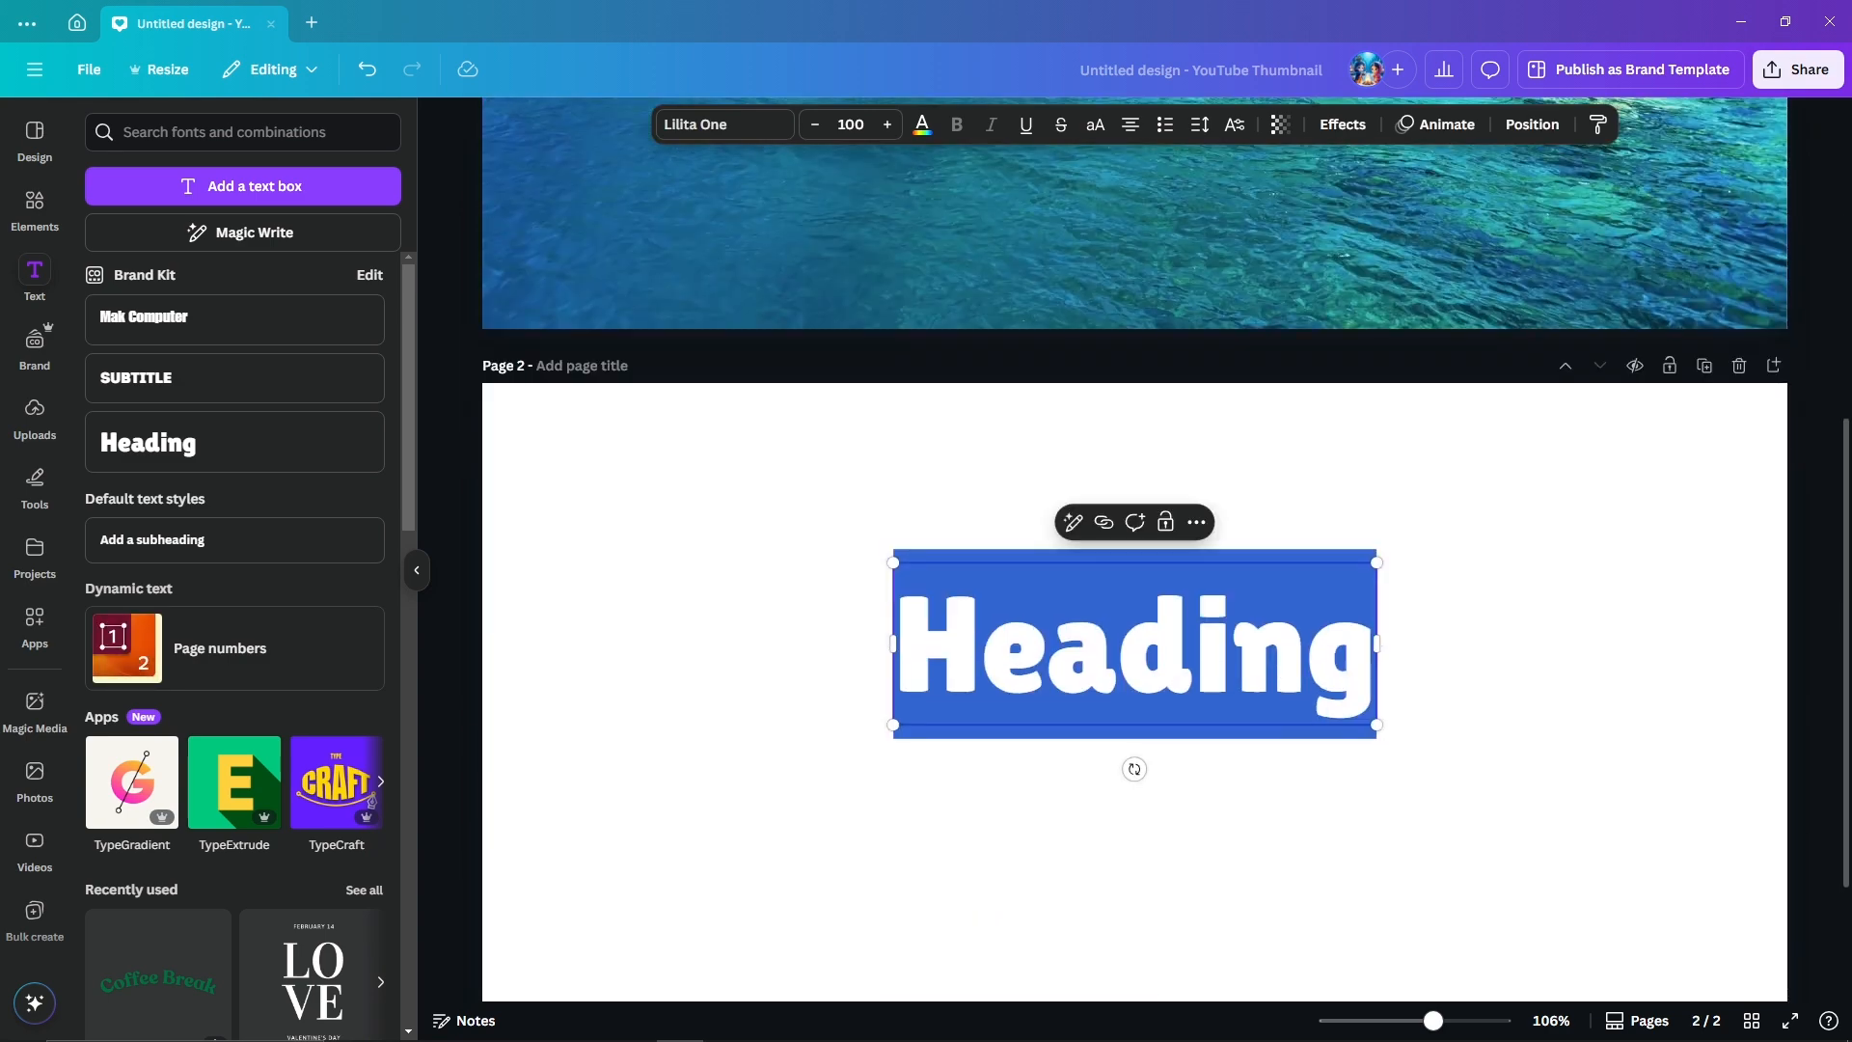
- Replace the heading's placeholder text with NATURE in capitals
text(n)
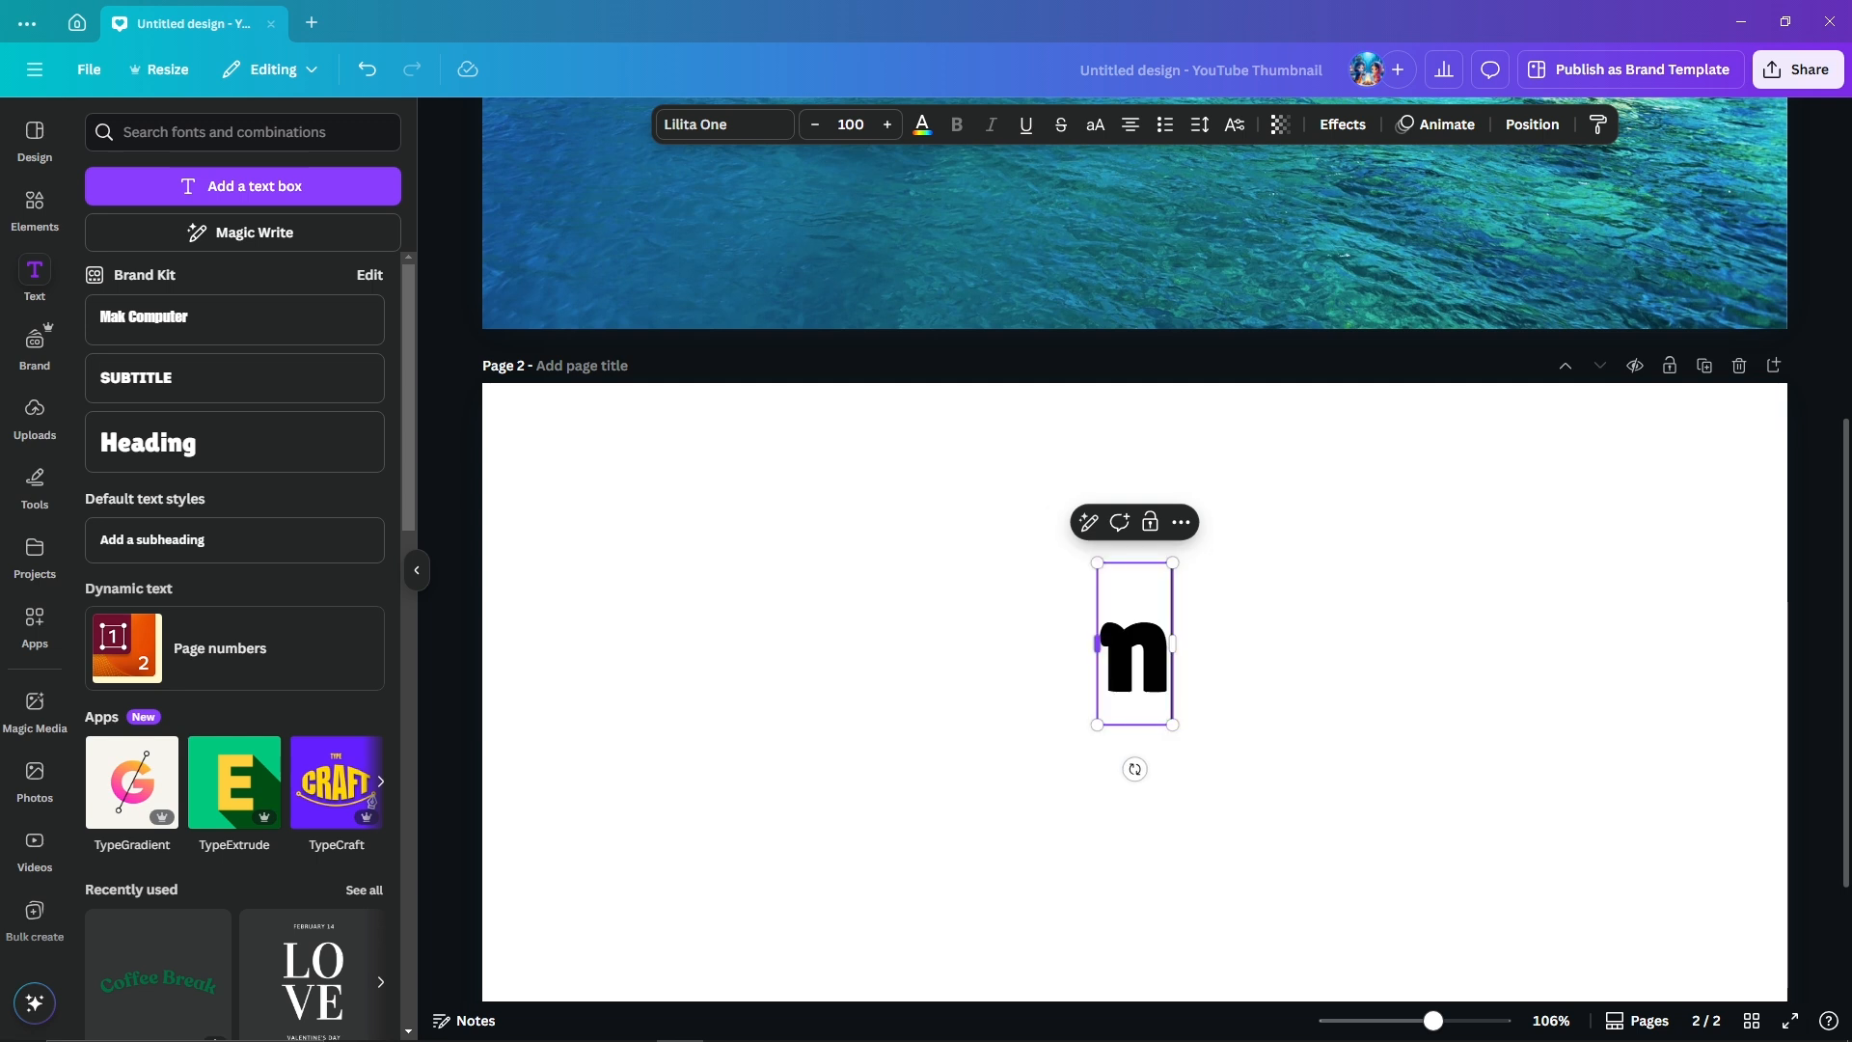
key(BackSpace)
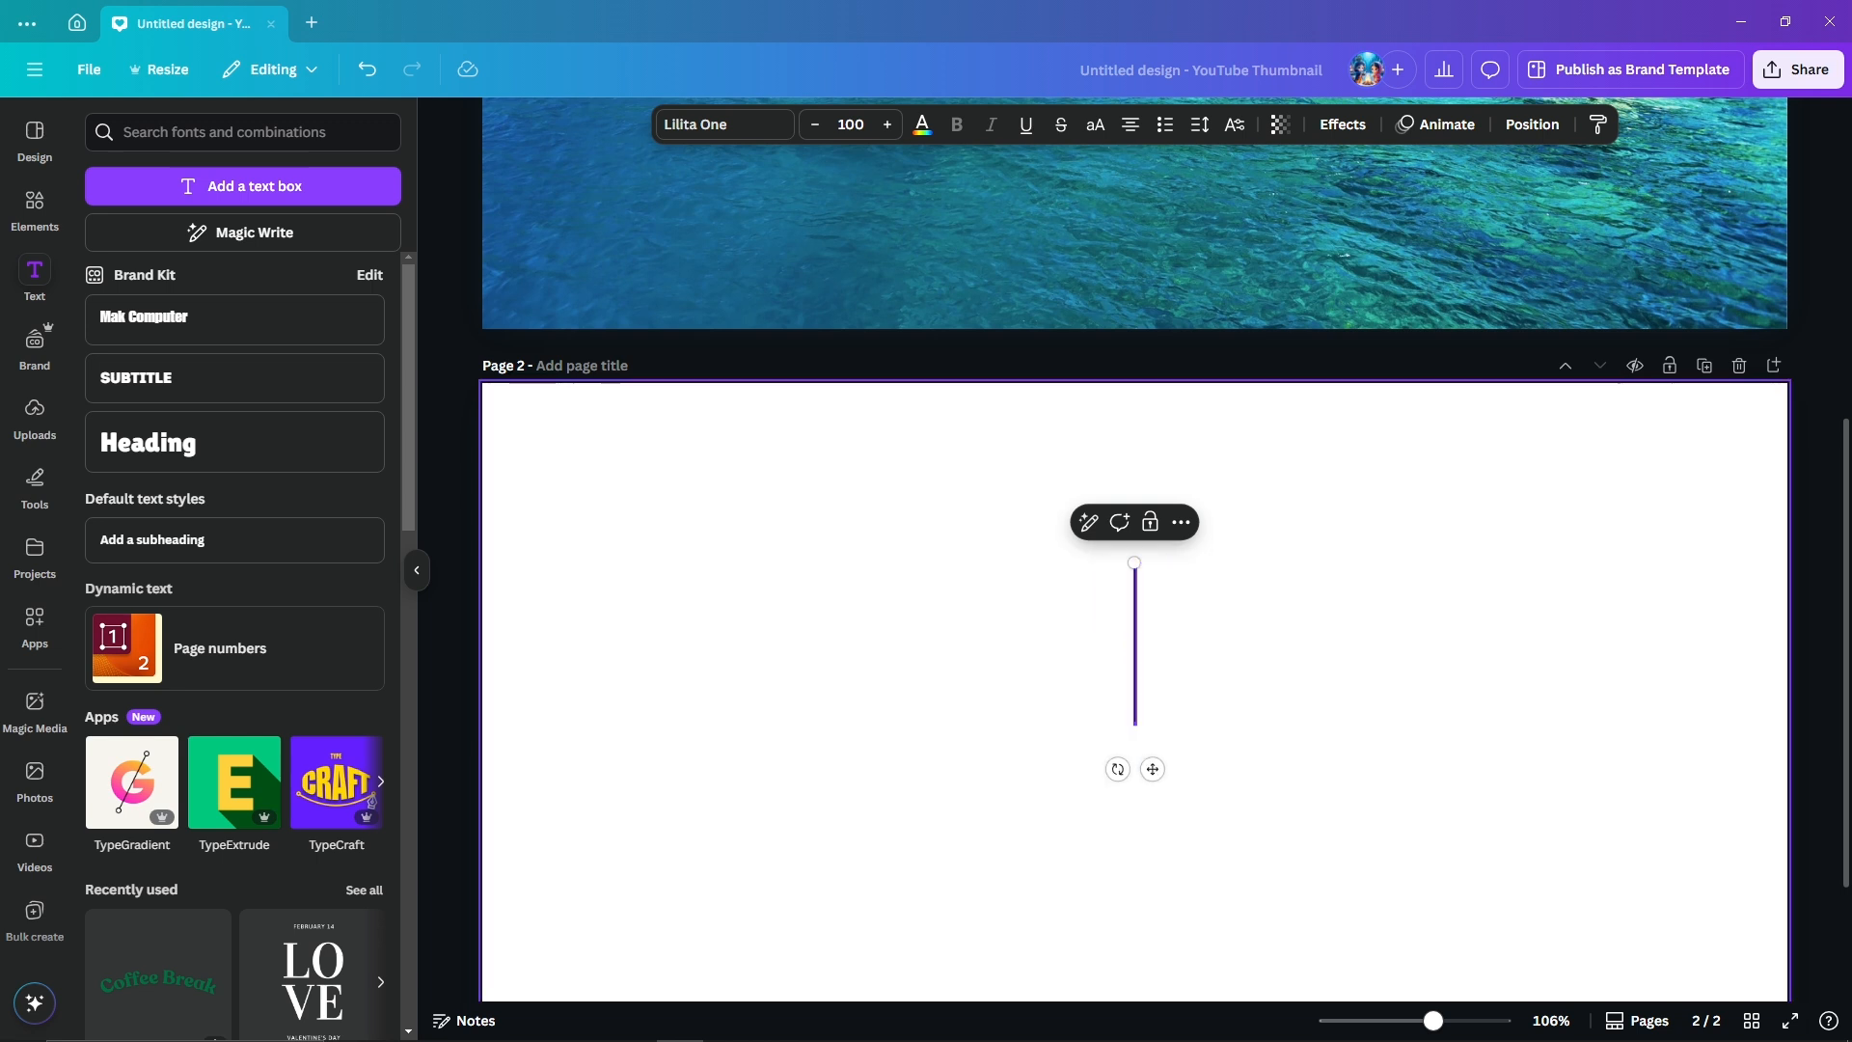
text(NATURRE)
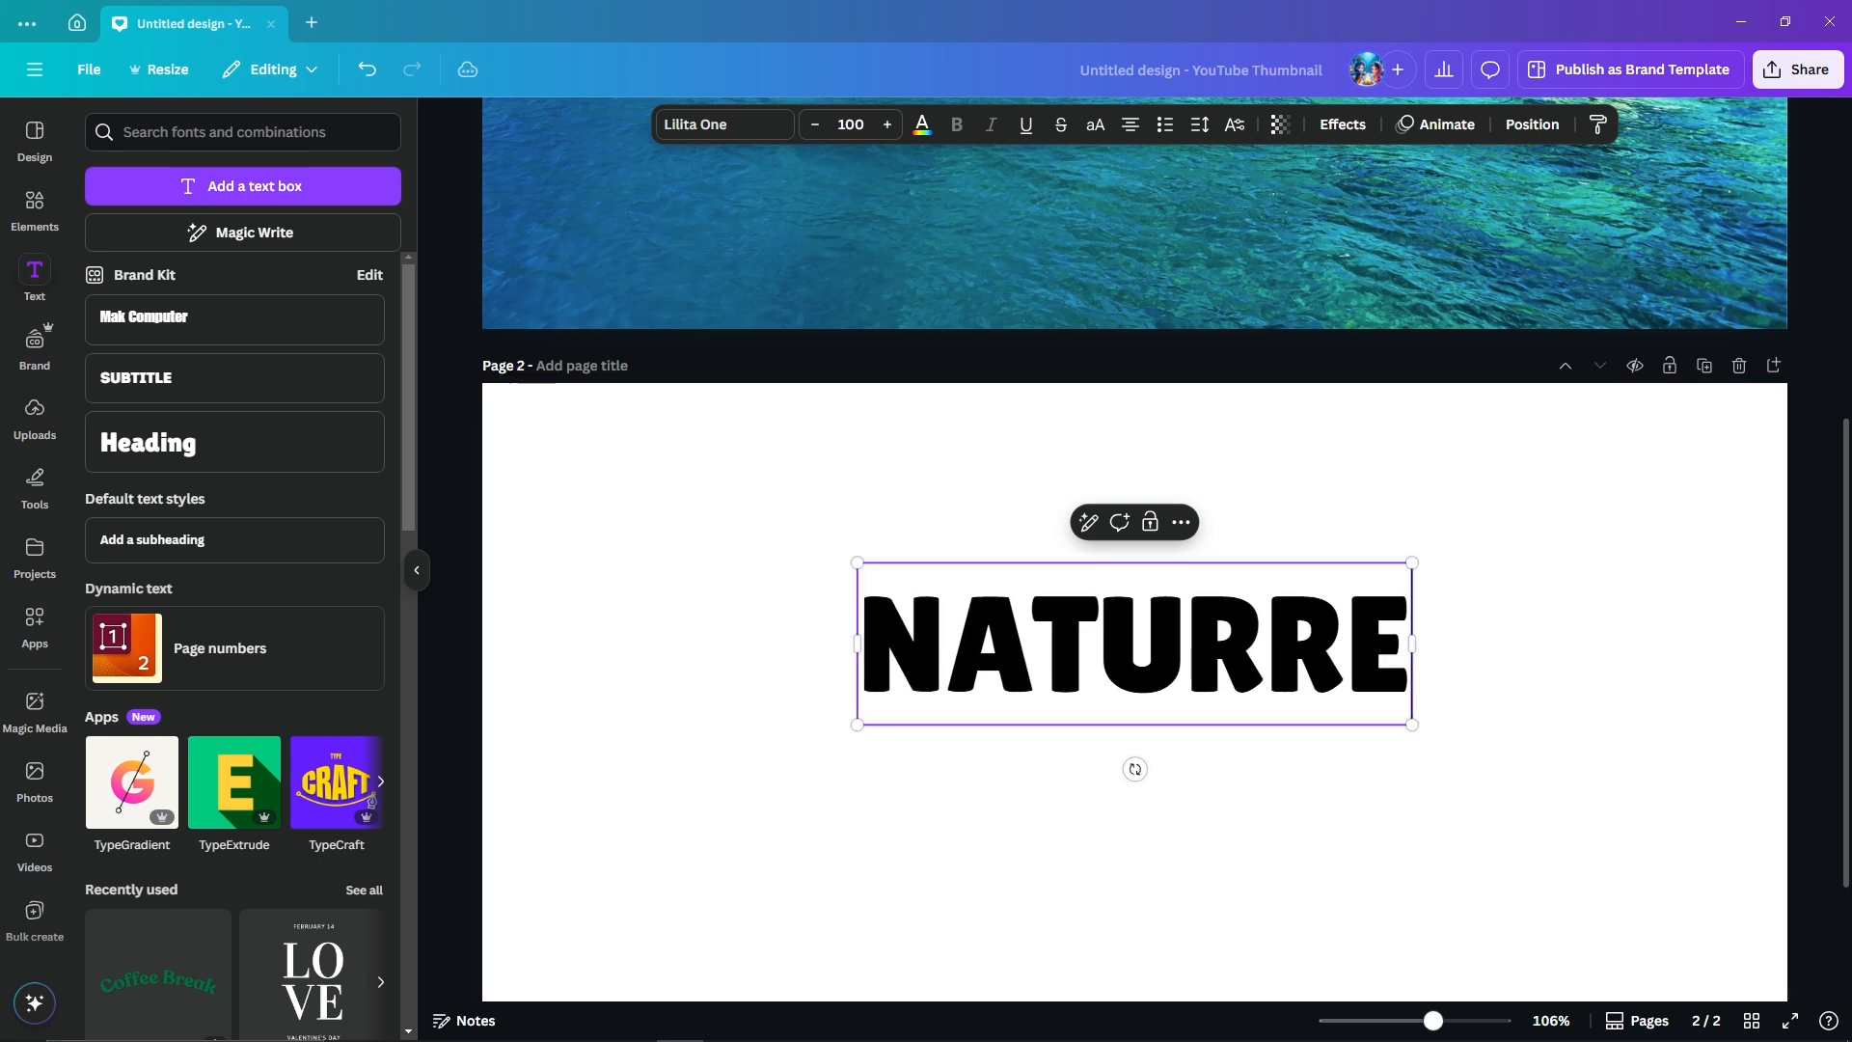
key(BackSpace)
key(BackSpace)
text(E)
- Change the font of the NATURE text to Anton
key(ctrl+a)
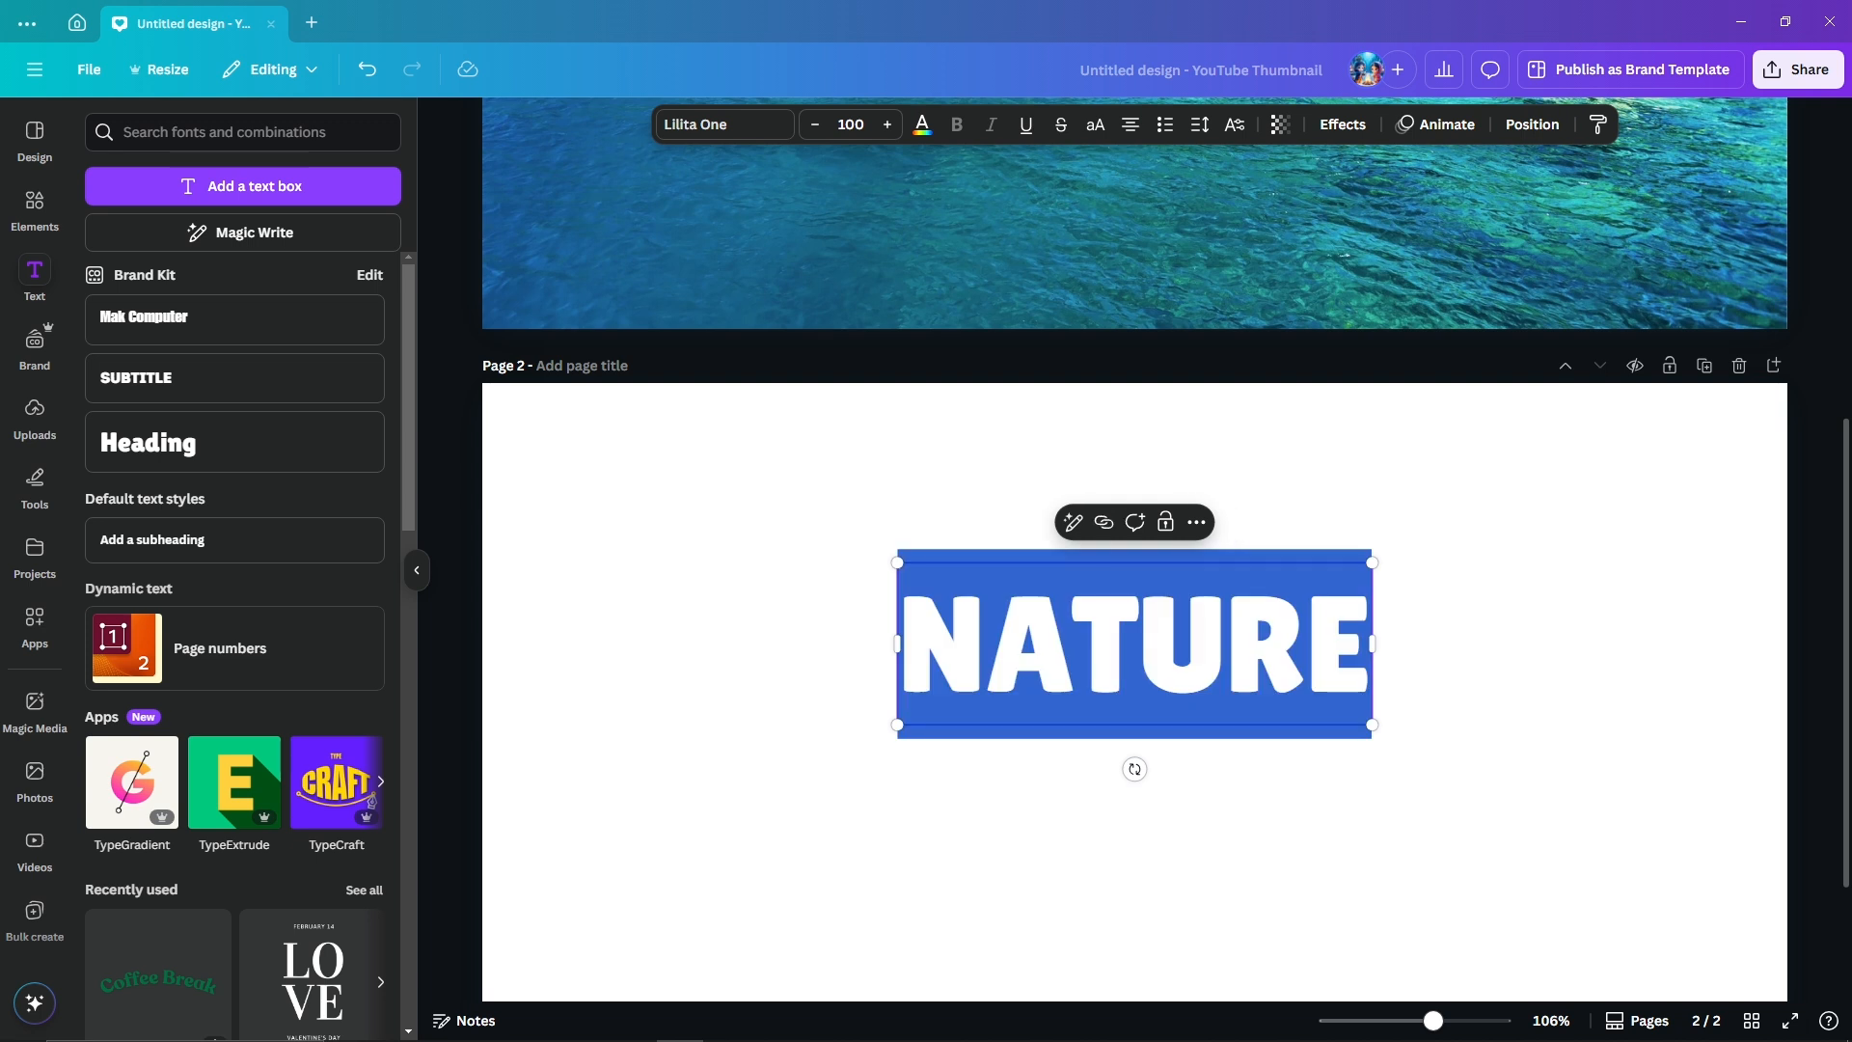
click(723, 123)
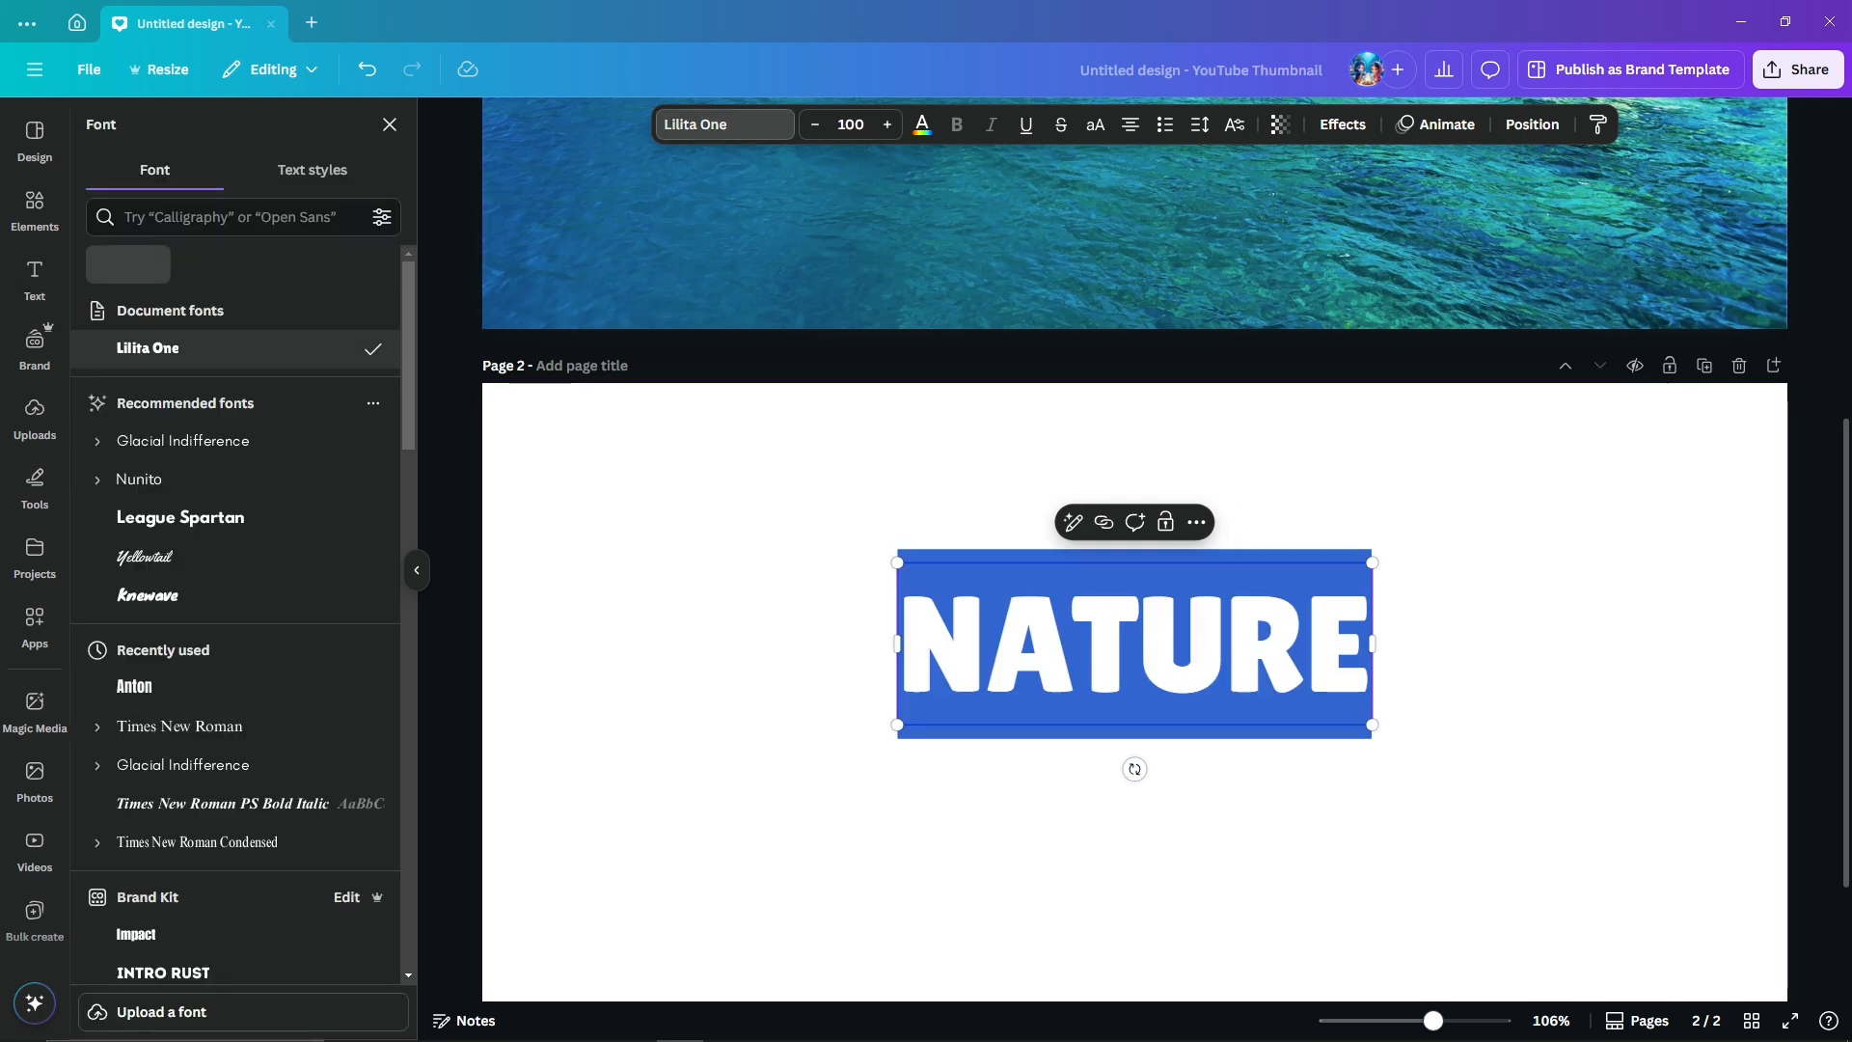
click(232, 216)
text(AN)
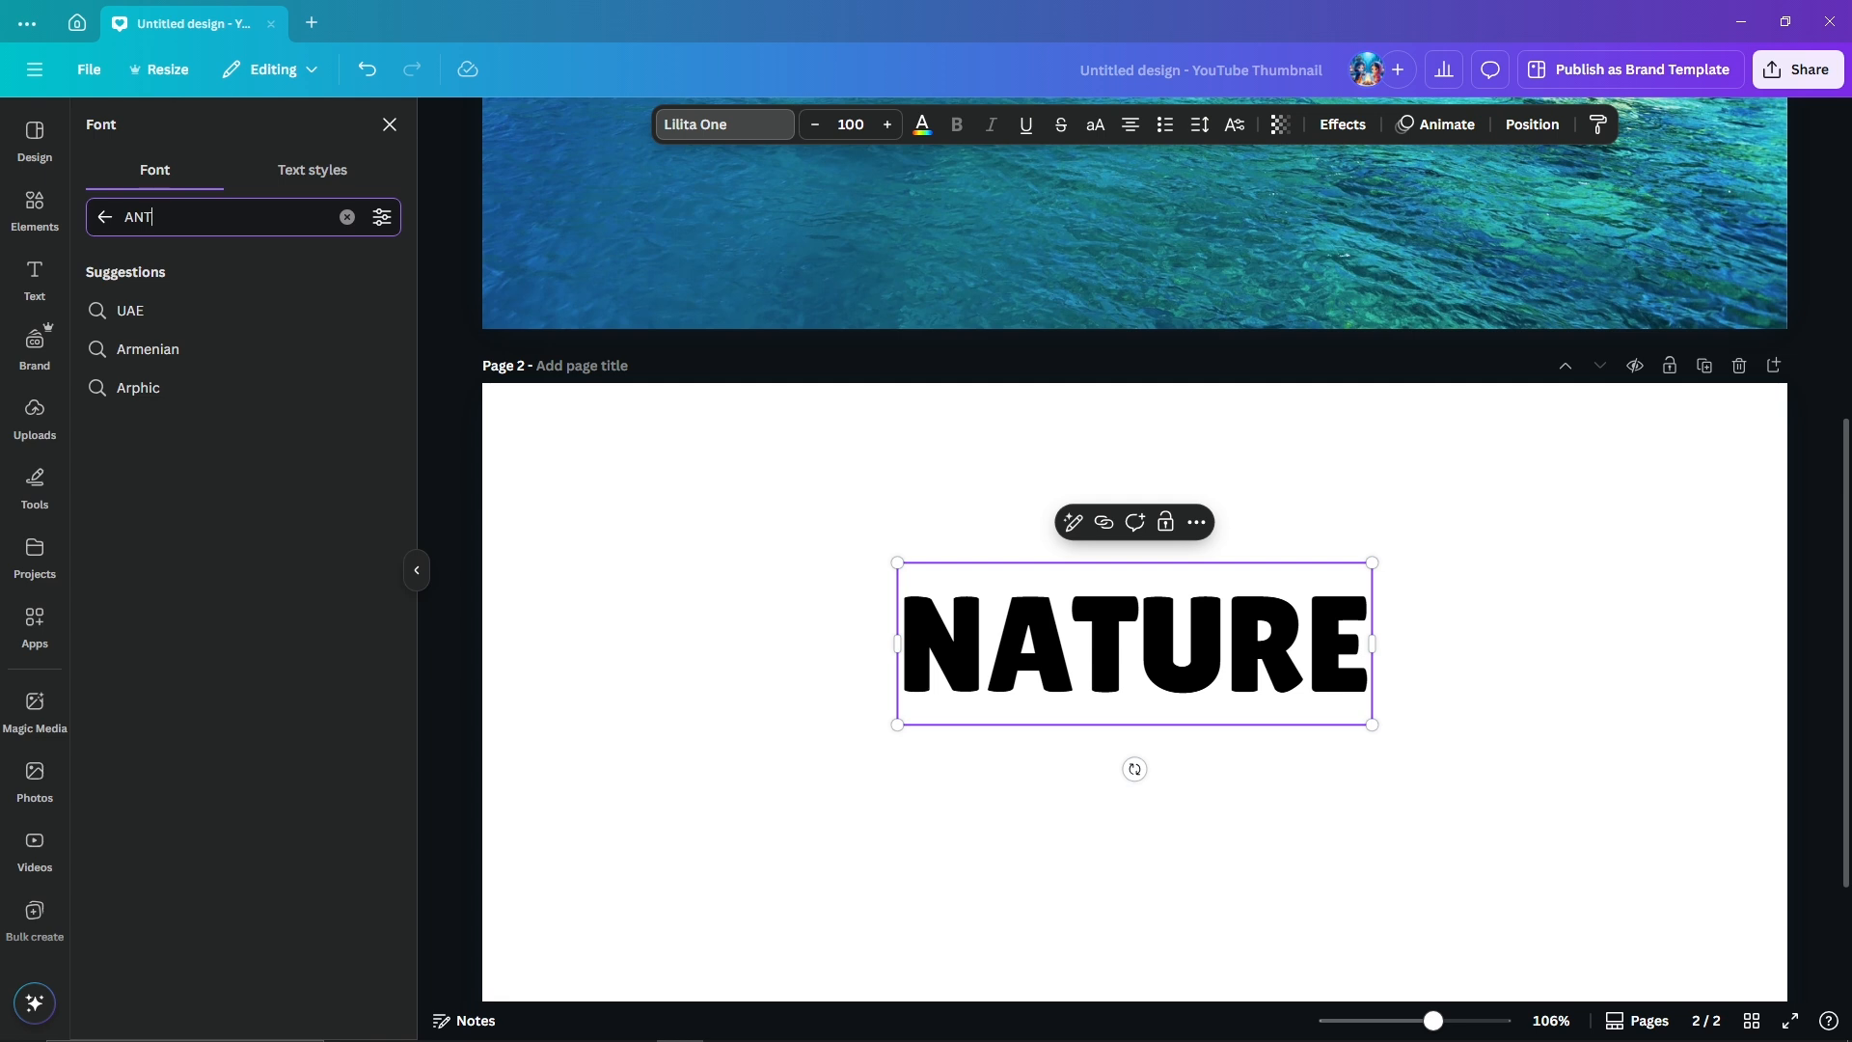
text(TO)
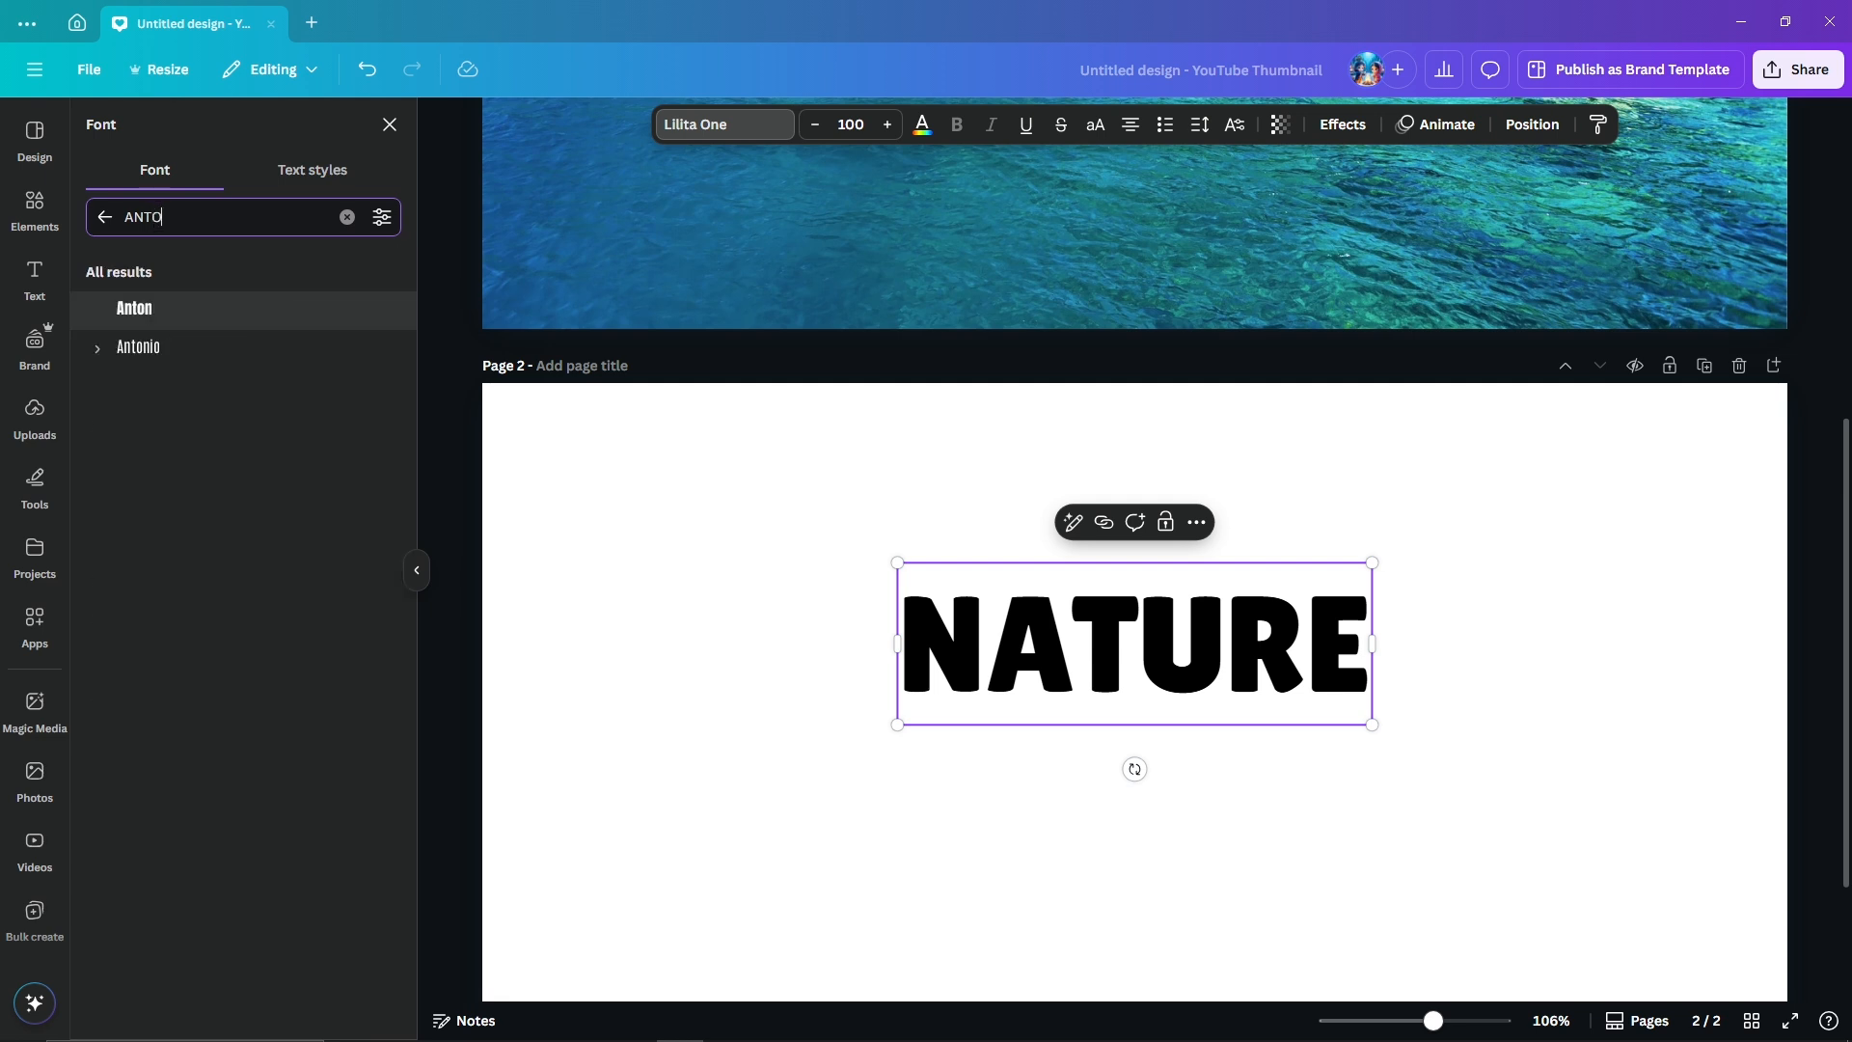
click(208, 310)
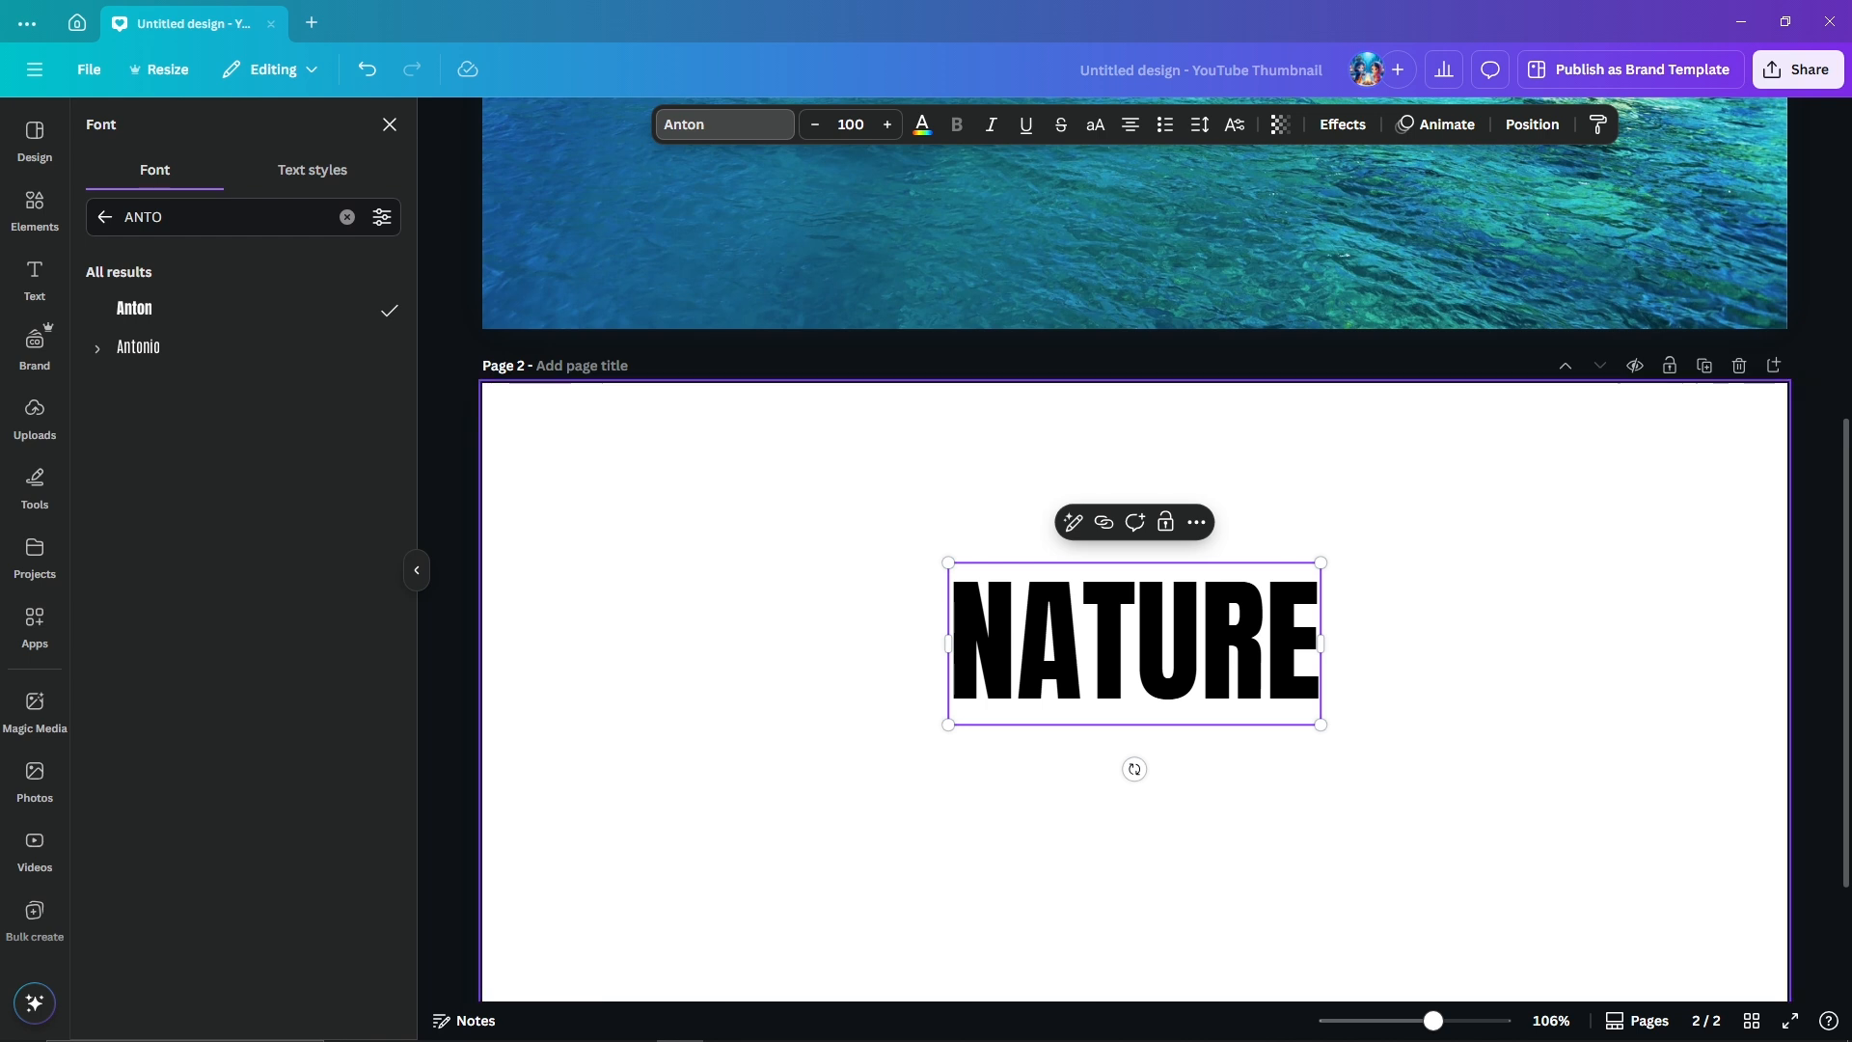
- Centre the NATURE text on the second page and enlarge it to font size 331 so it nearly spans the page width
click(1476, 743)
click(1157, 646)
drag(1157, 646, 1158, 703)
scroll(1157, 703, down, 2)
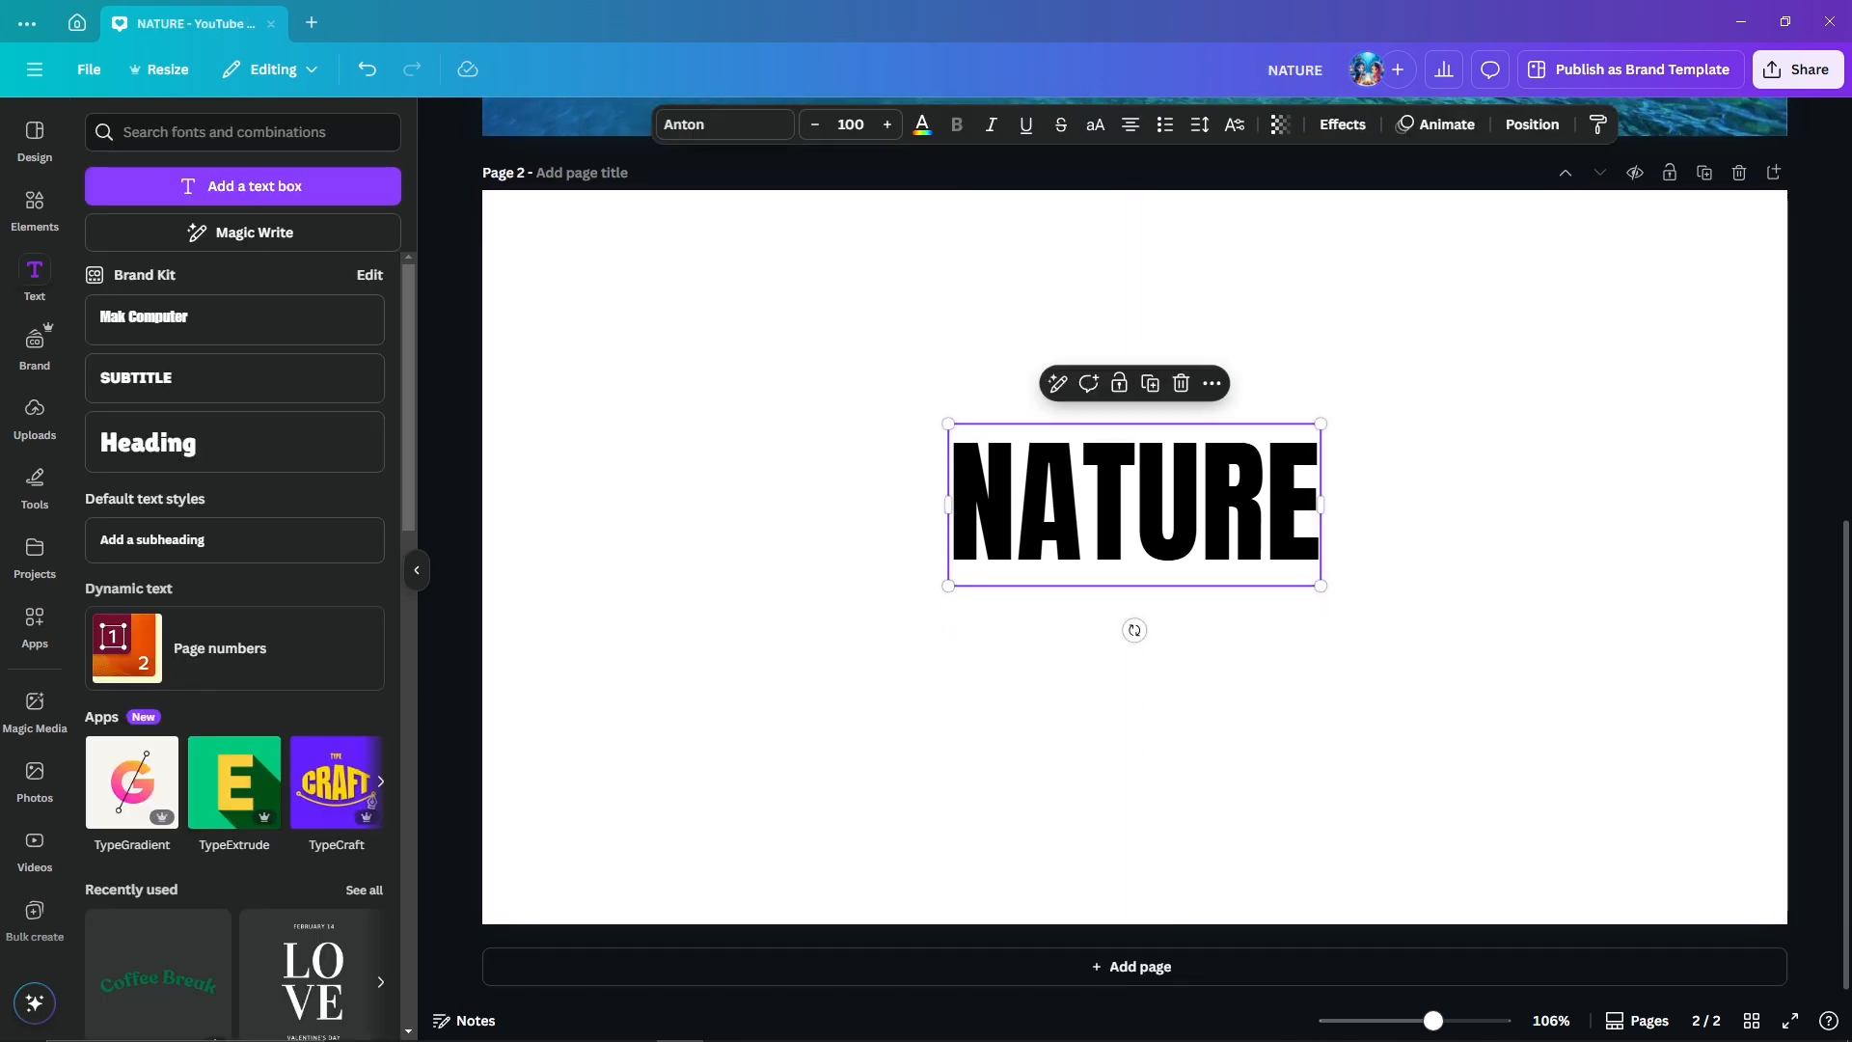
drag(1147, 516, 1148, 565)
drag(1321, 476, 1752, 287)
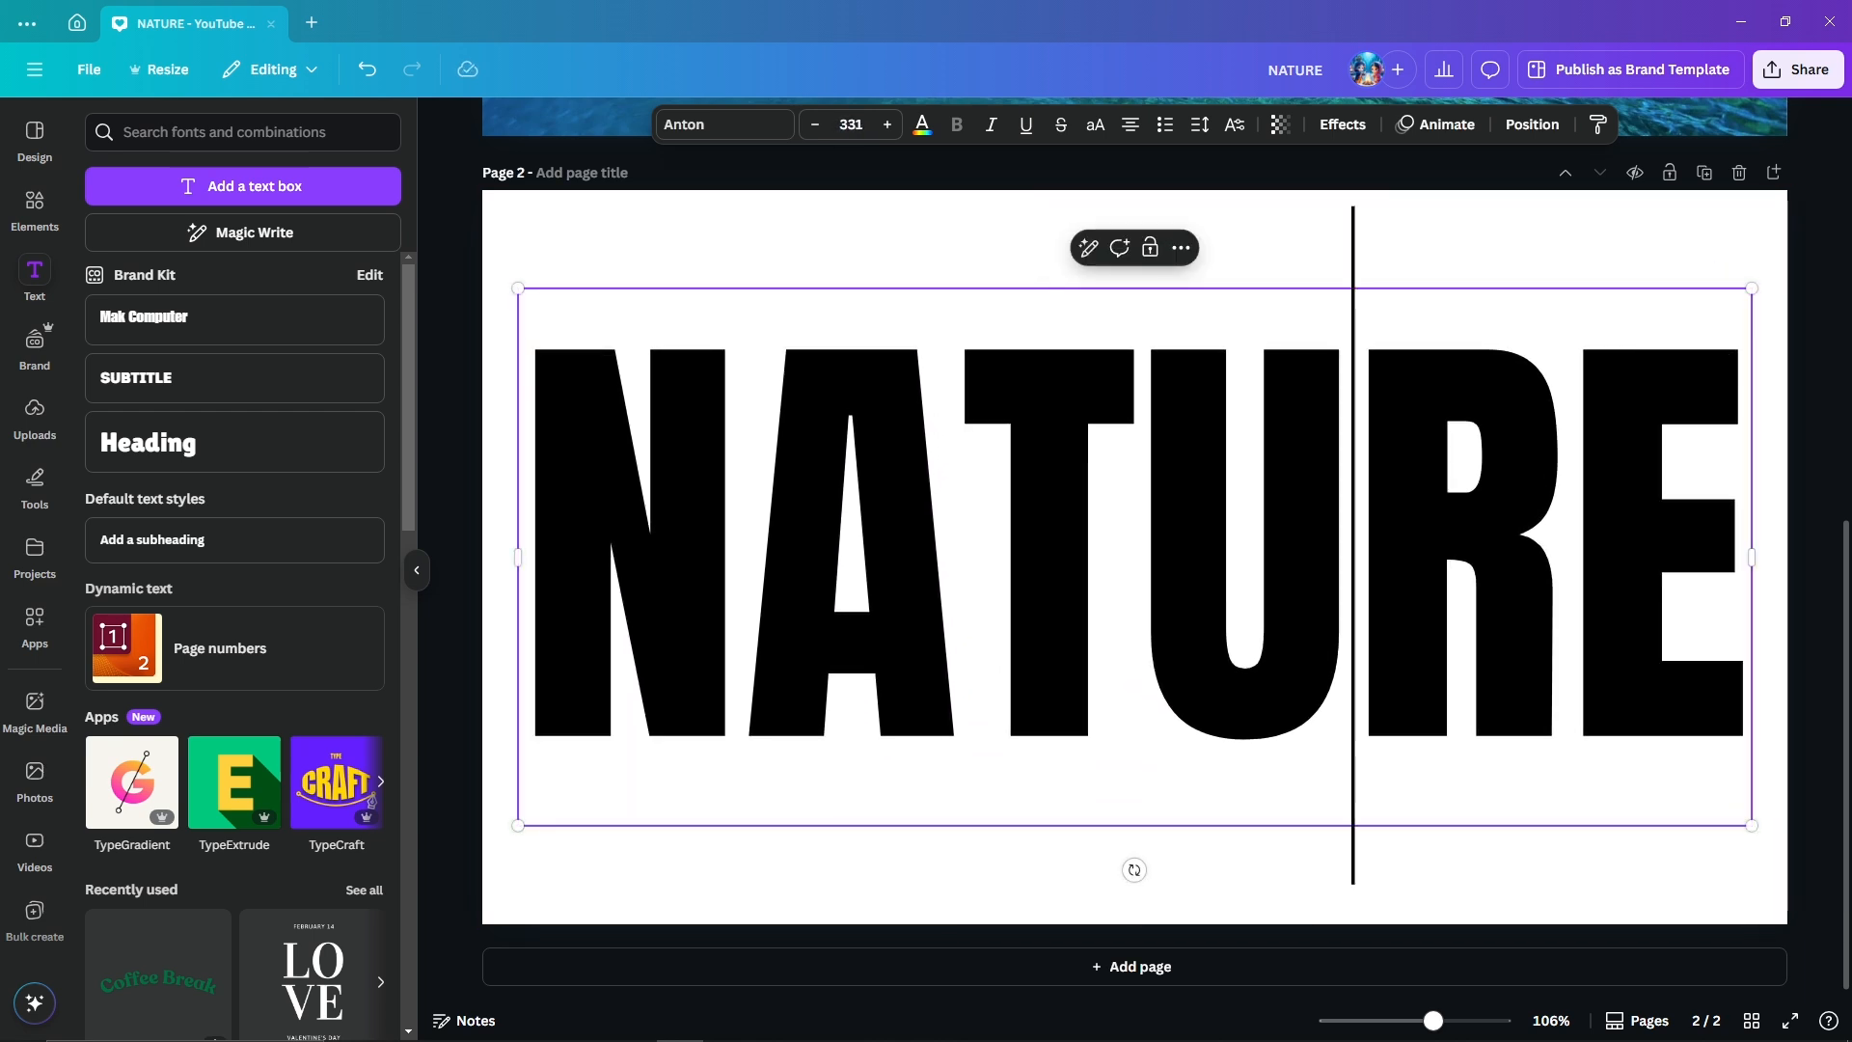
- Set the second page's background to black and the NATURE text to white
key(Escape)
click(1038, 124)
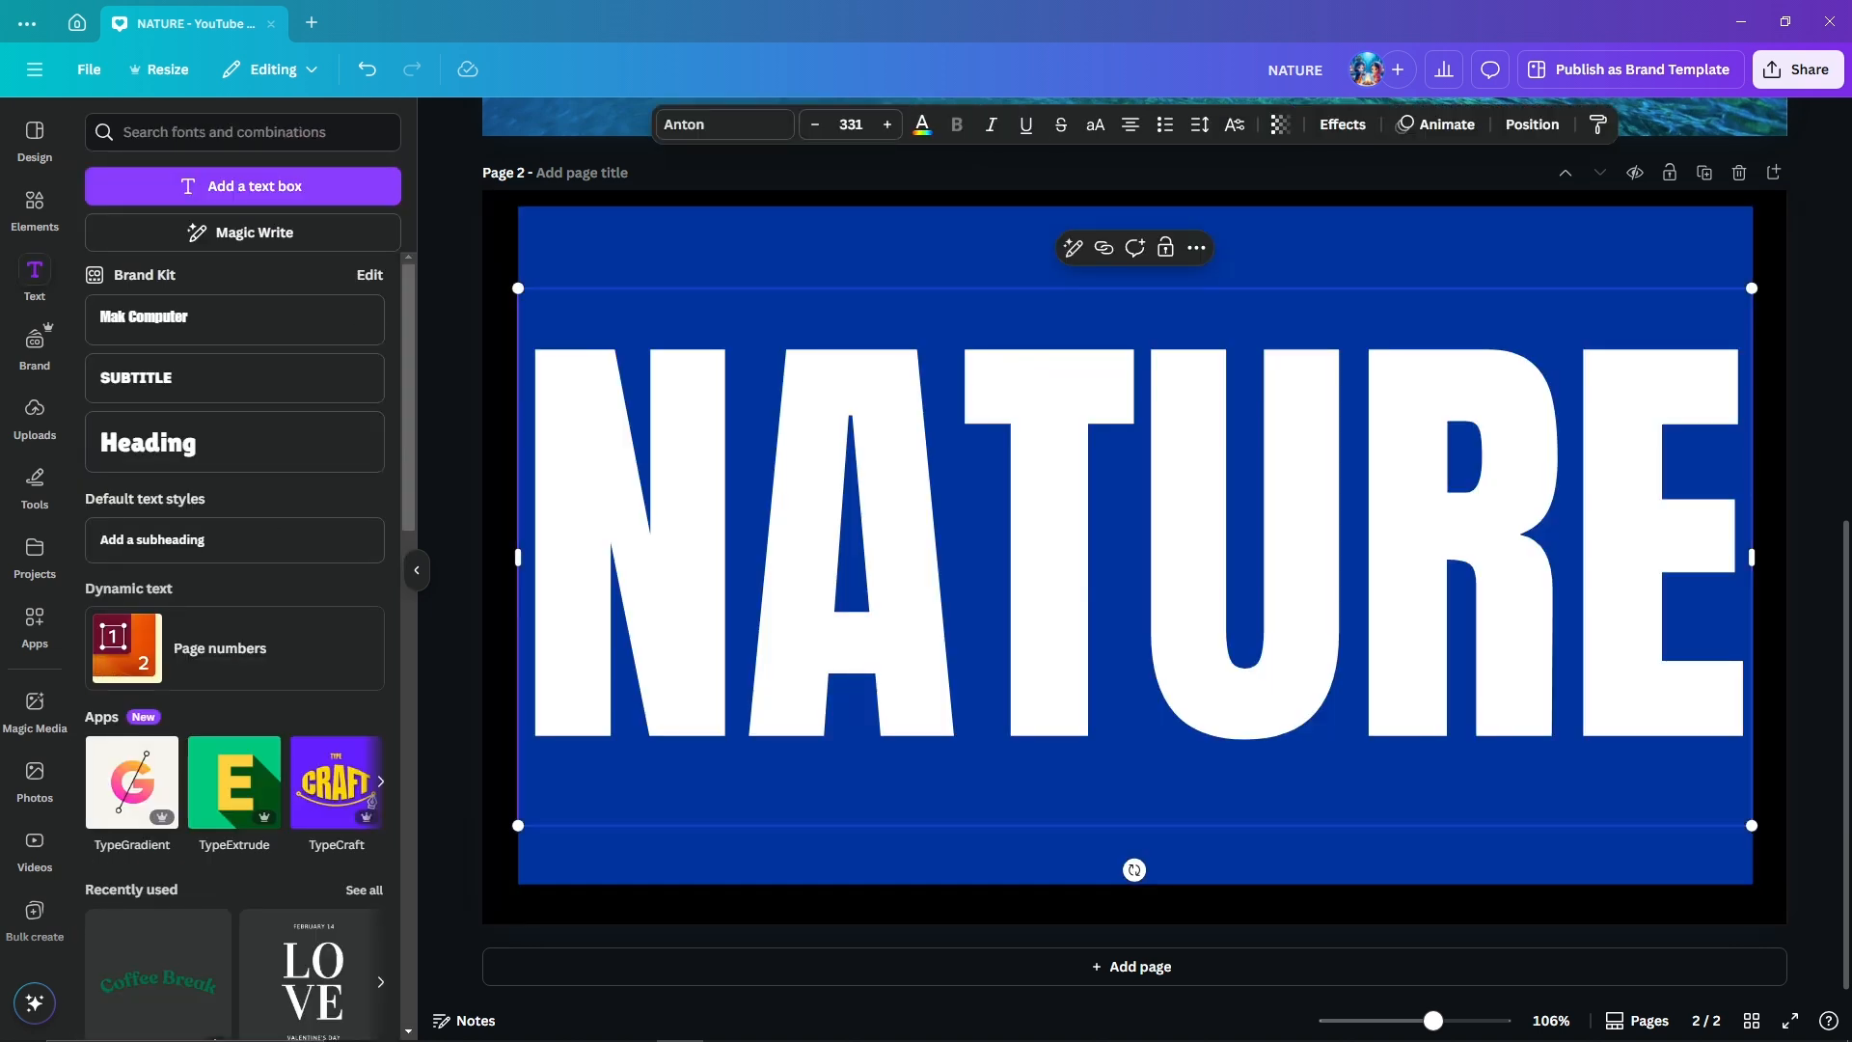
click(922, 125)
click(216, 271)
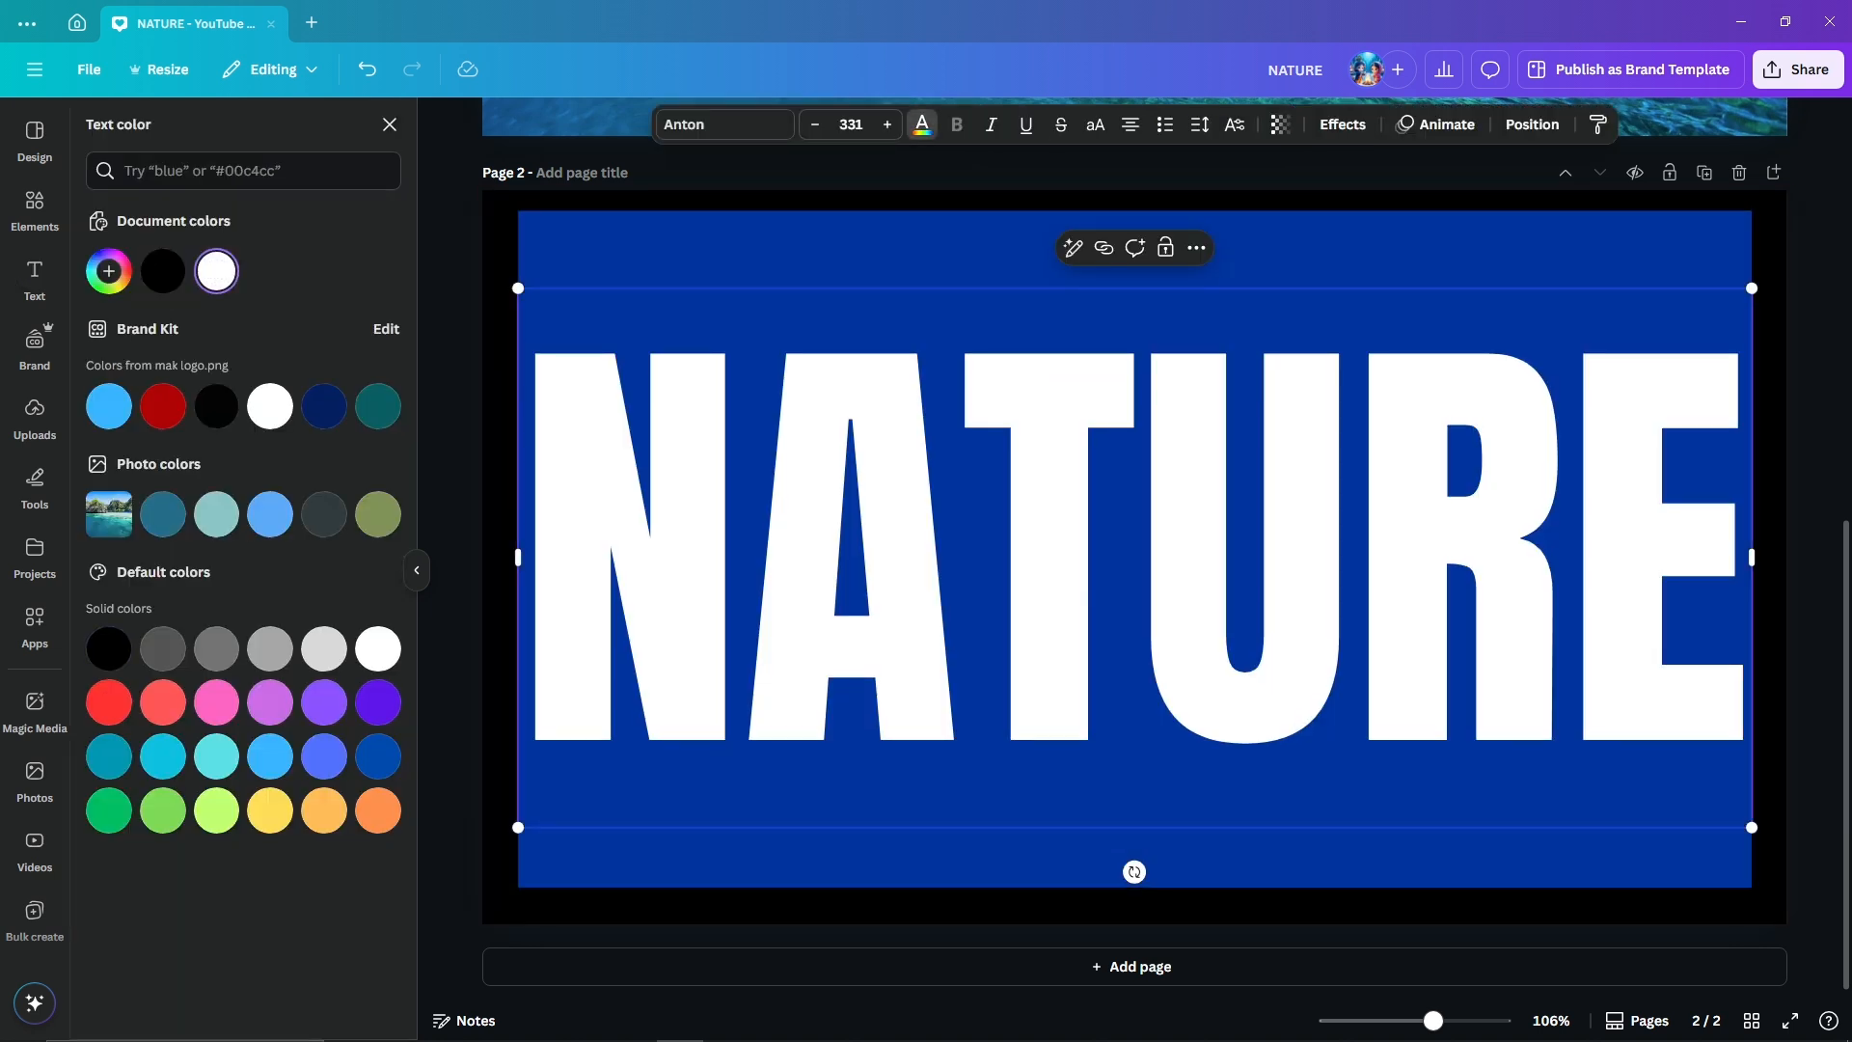
click(742, 540)
click(453, 540)
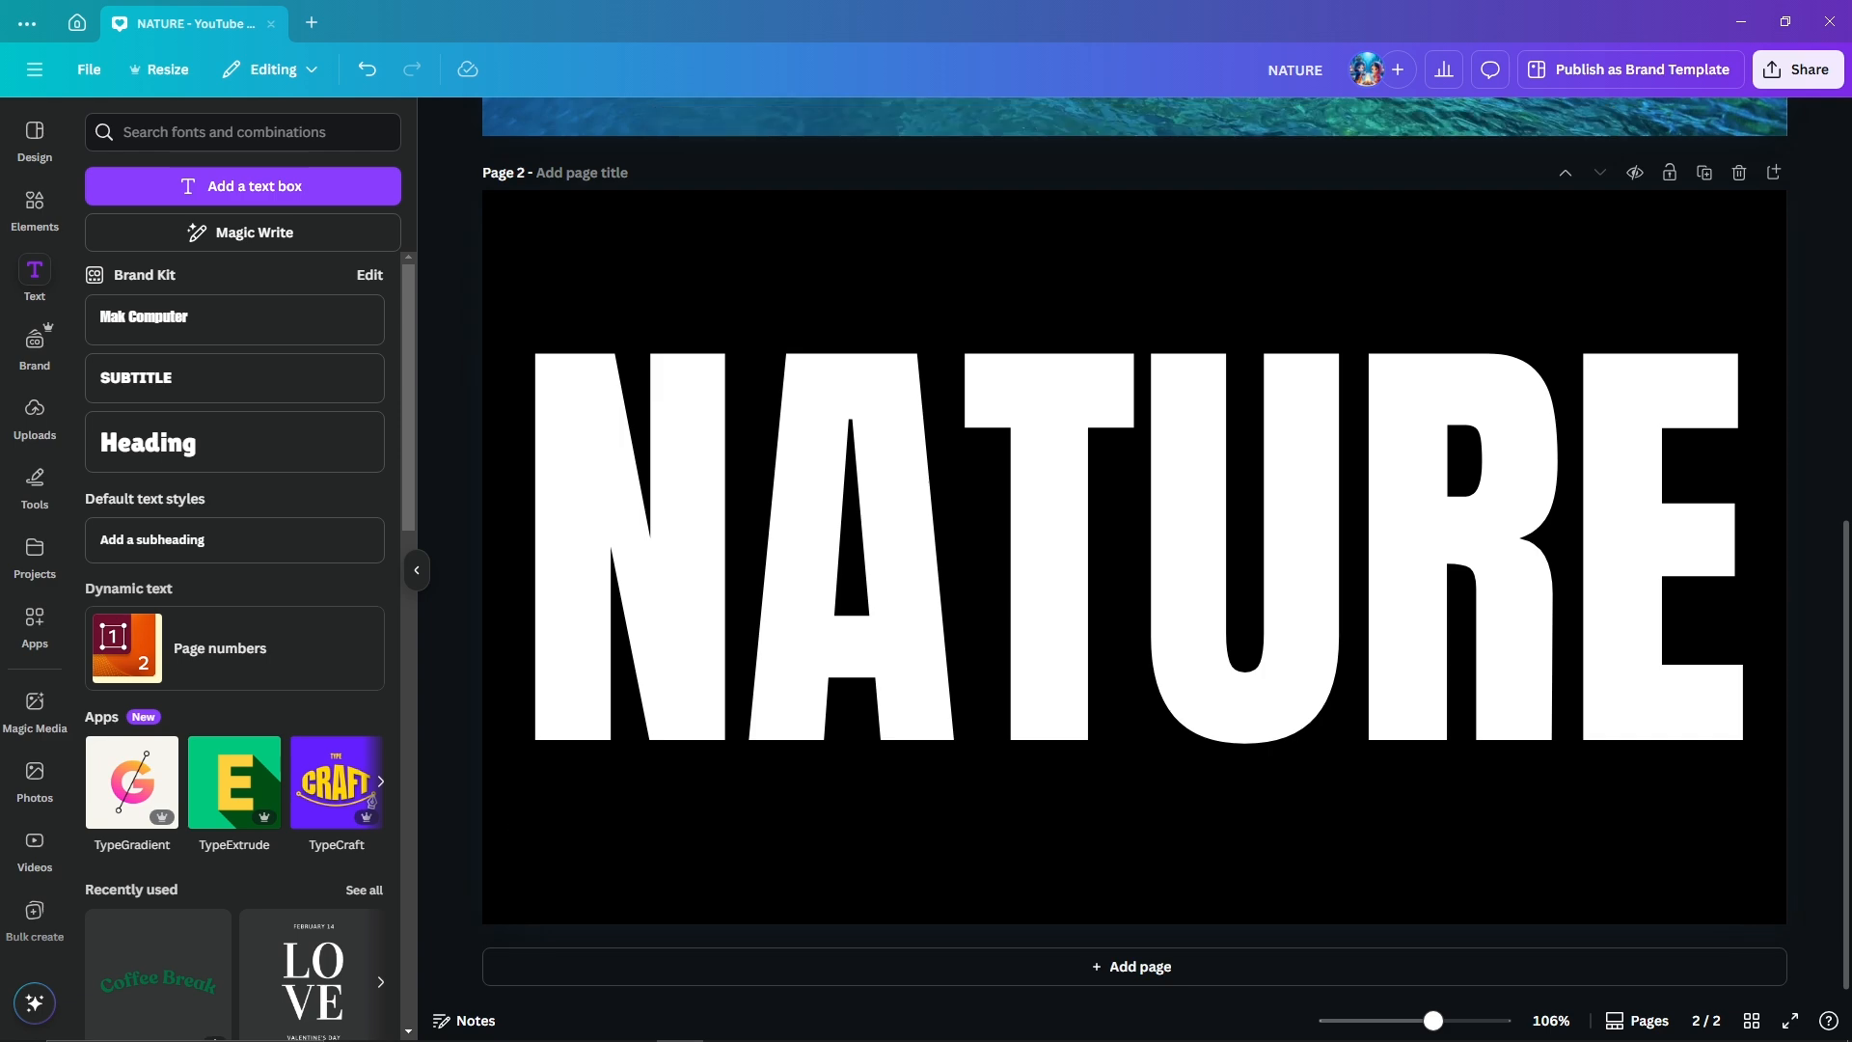
- Draw a diagonal line and a zigzag in red freehand over the water of the lagoon photo on page 1
click(829, 540)
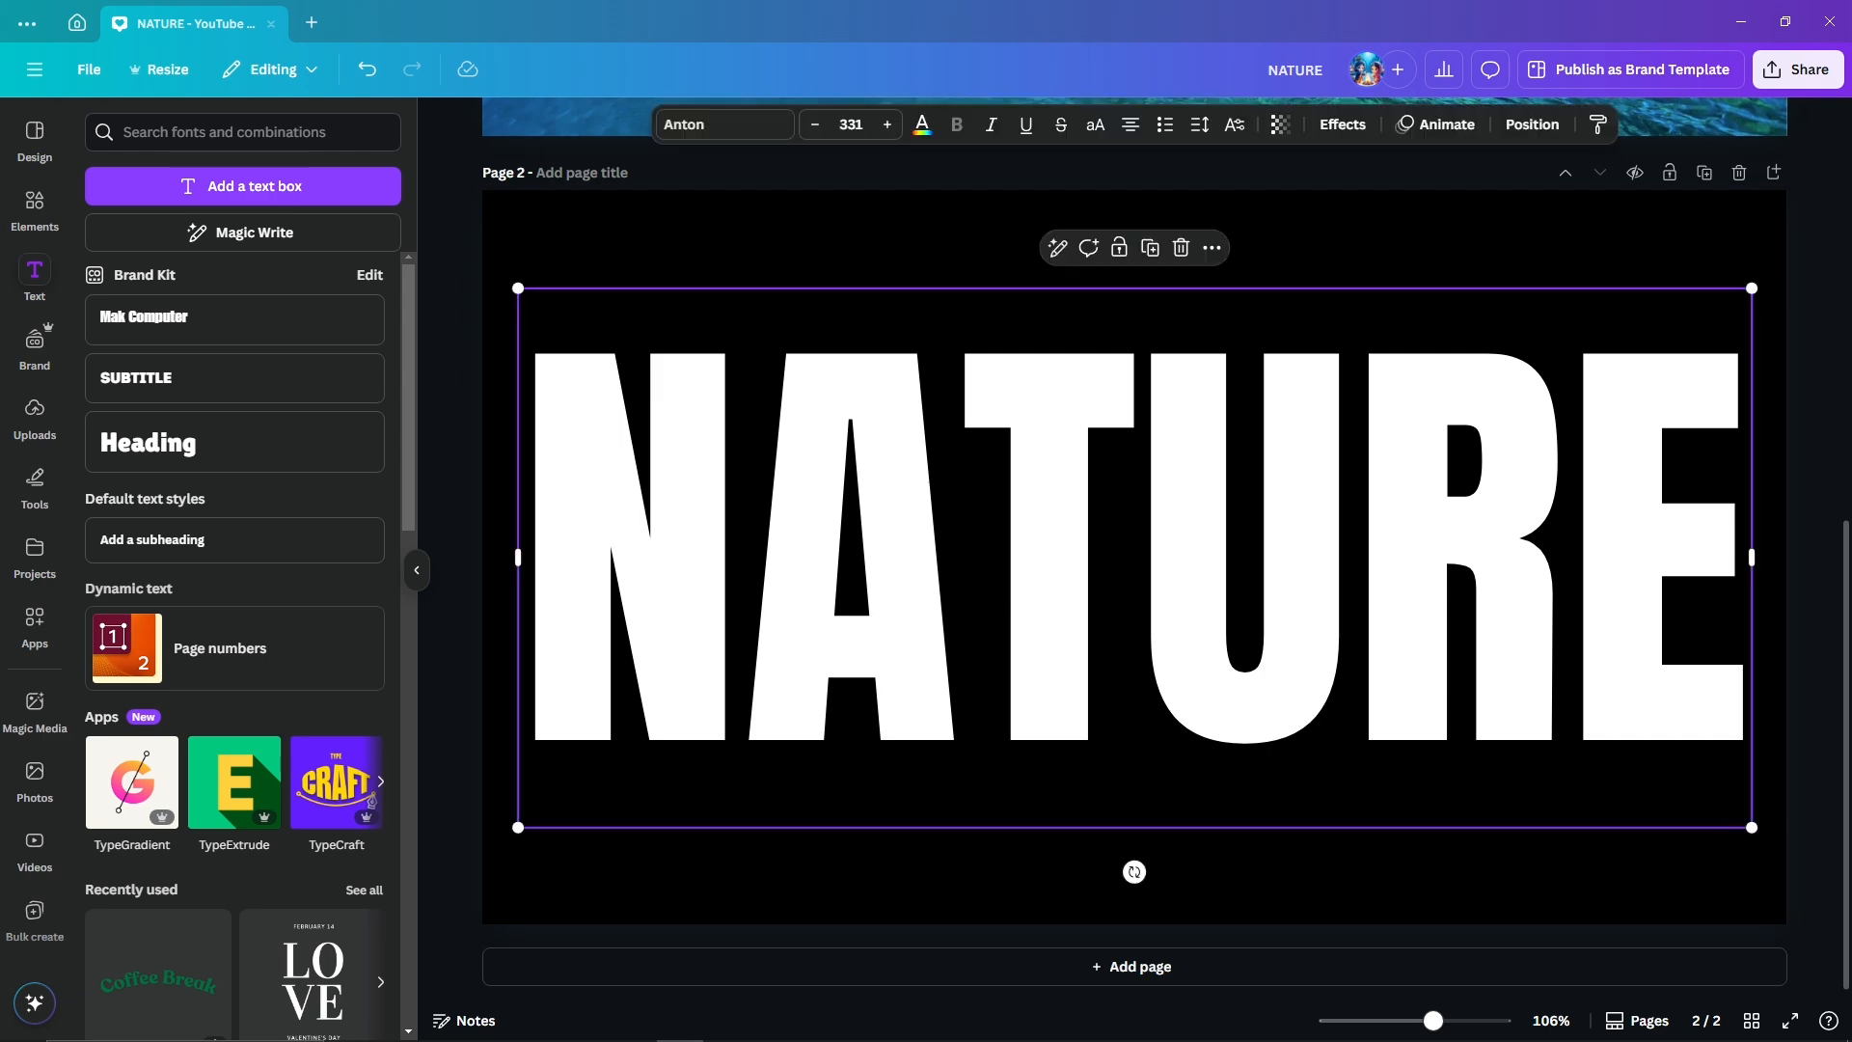
scroll(829, 540, up, 7)
click(829, 540)
scroll(1134, 513, up, 1)
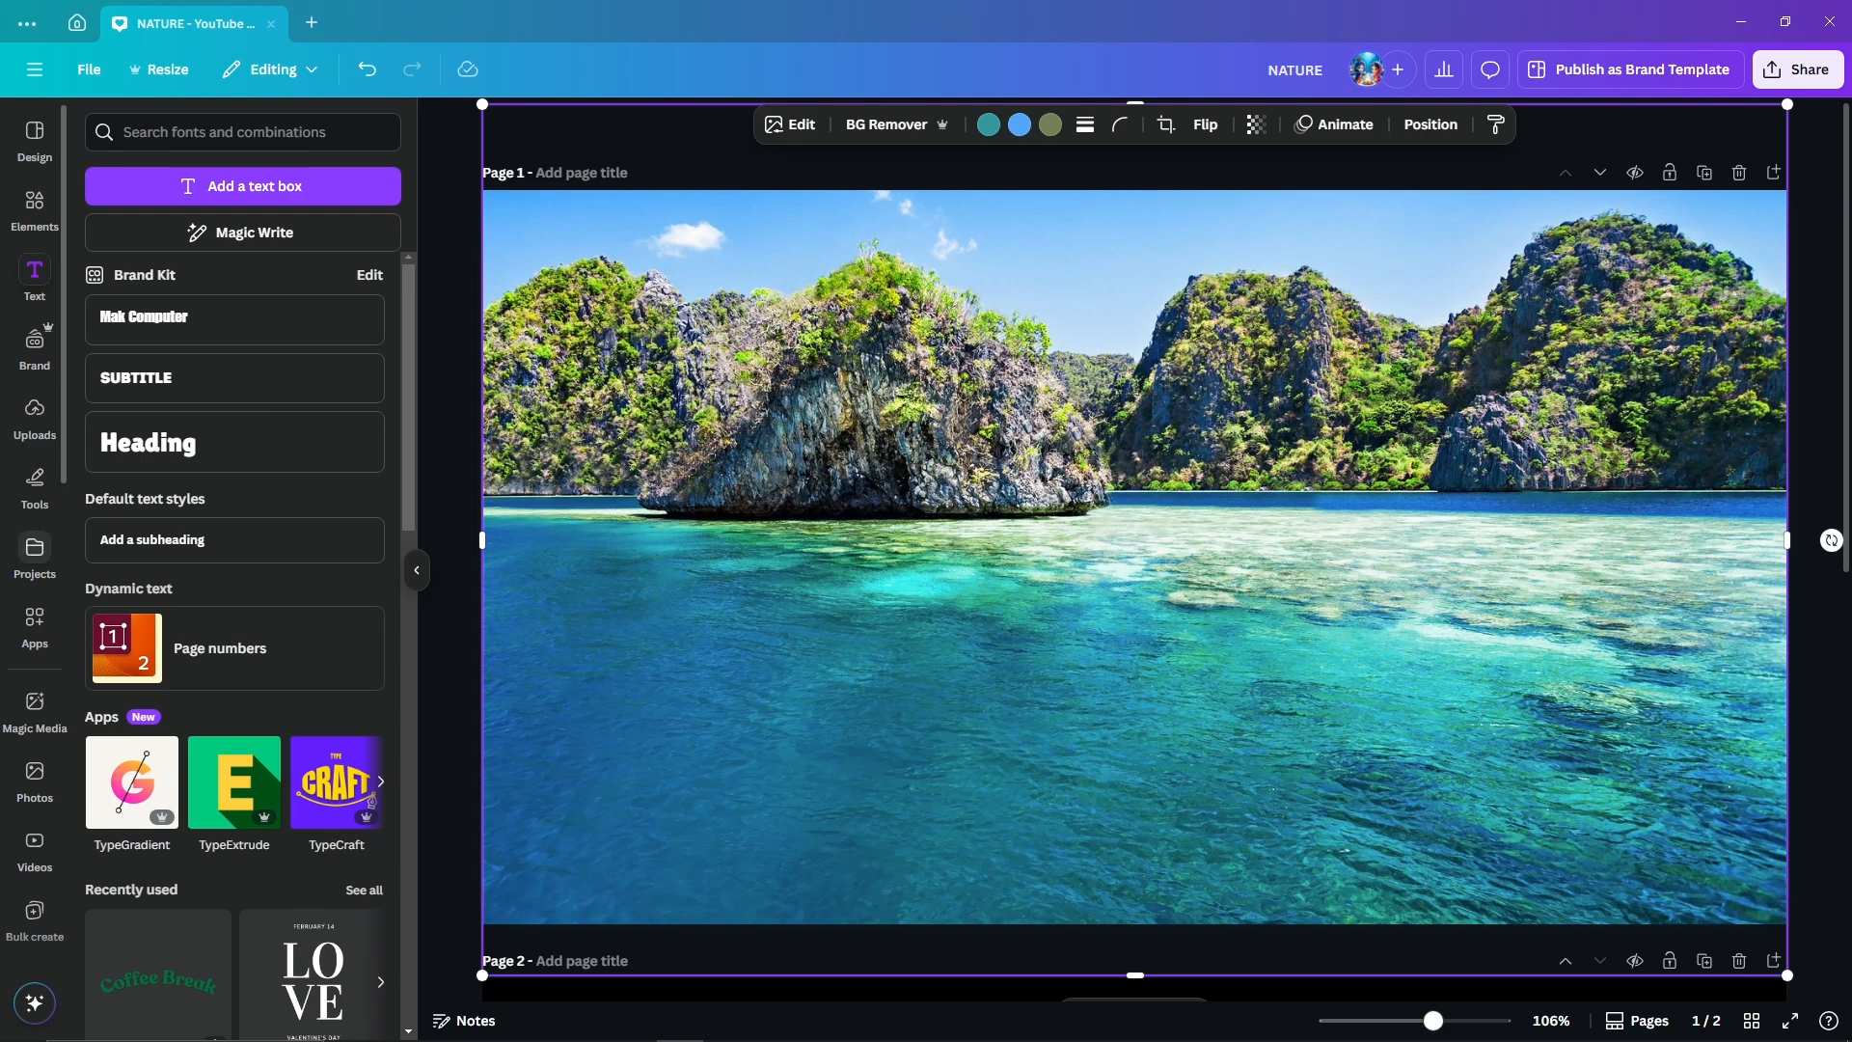
click(35, 478)
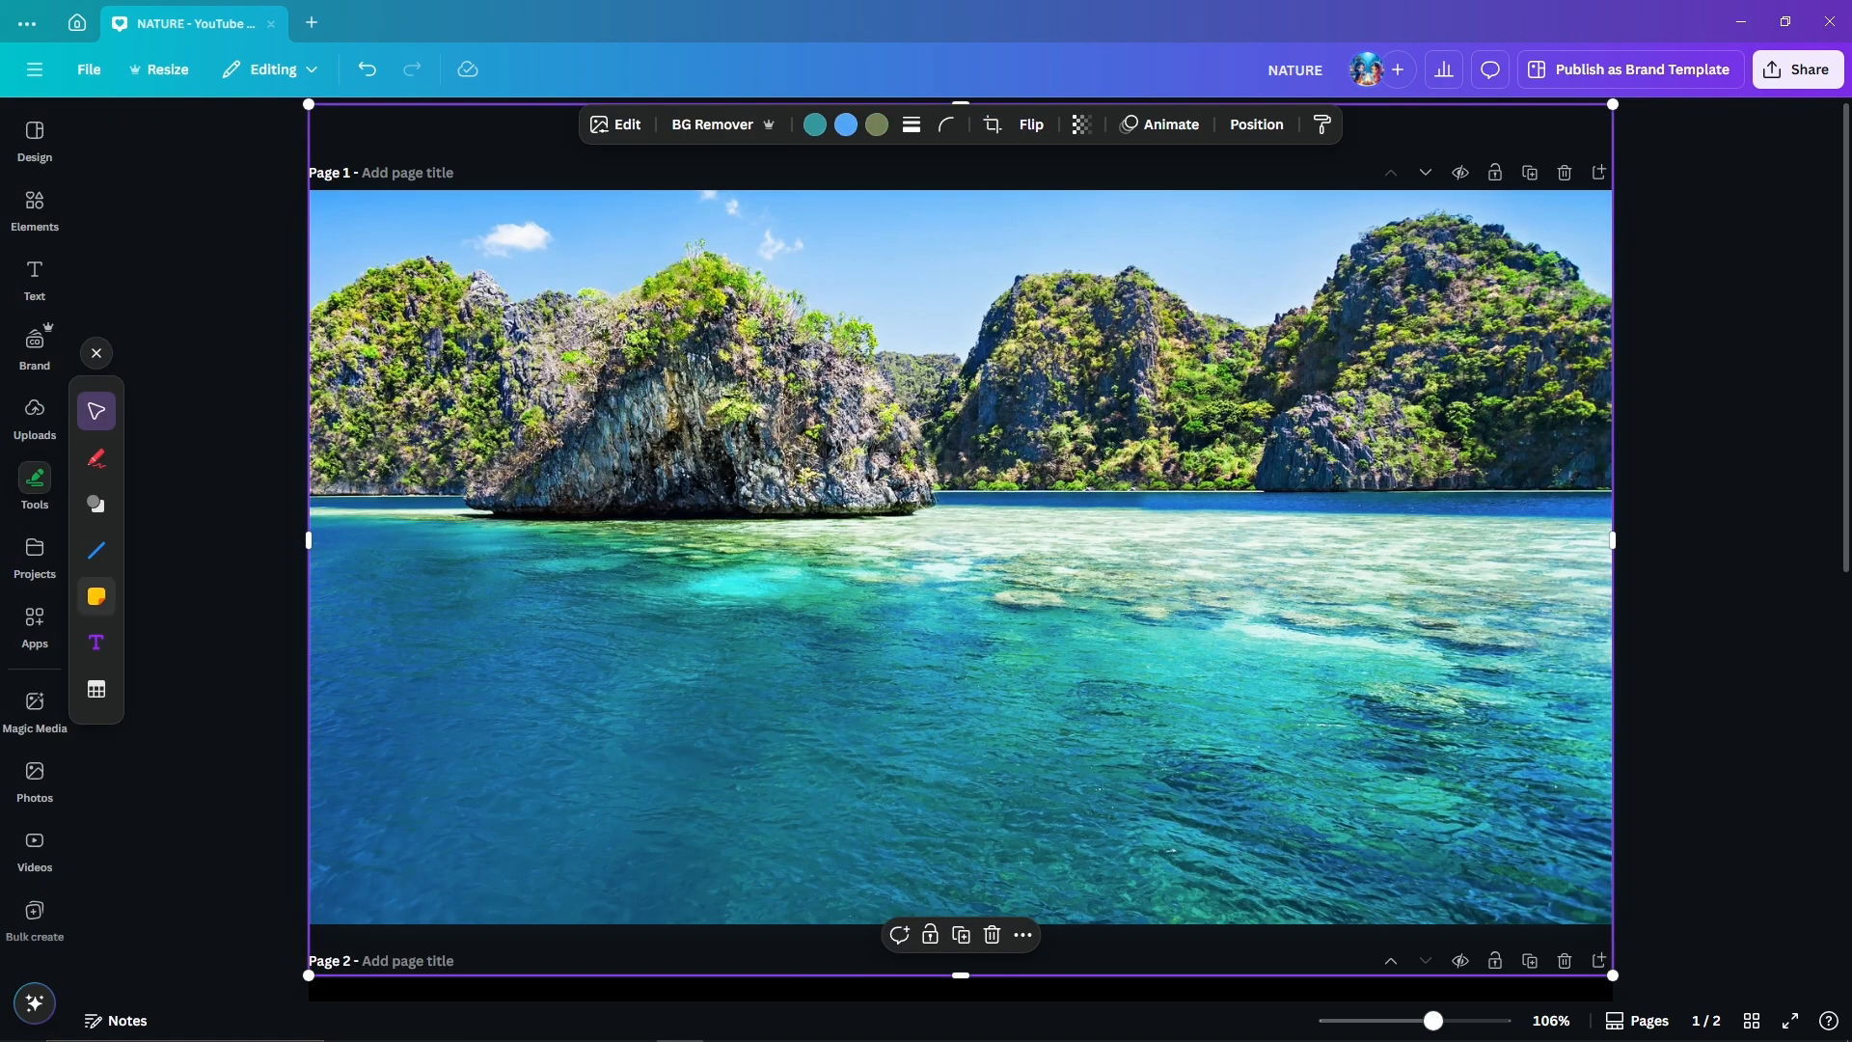
click(95, 458)
drag(633, 529, 985, 693)
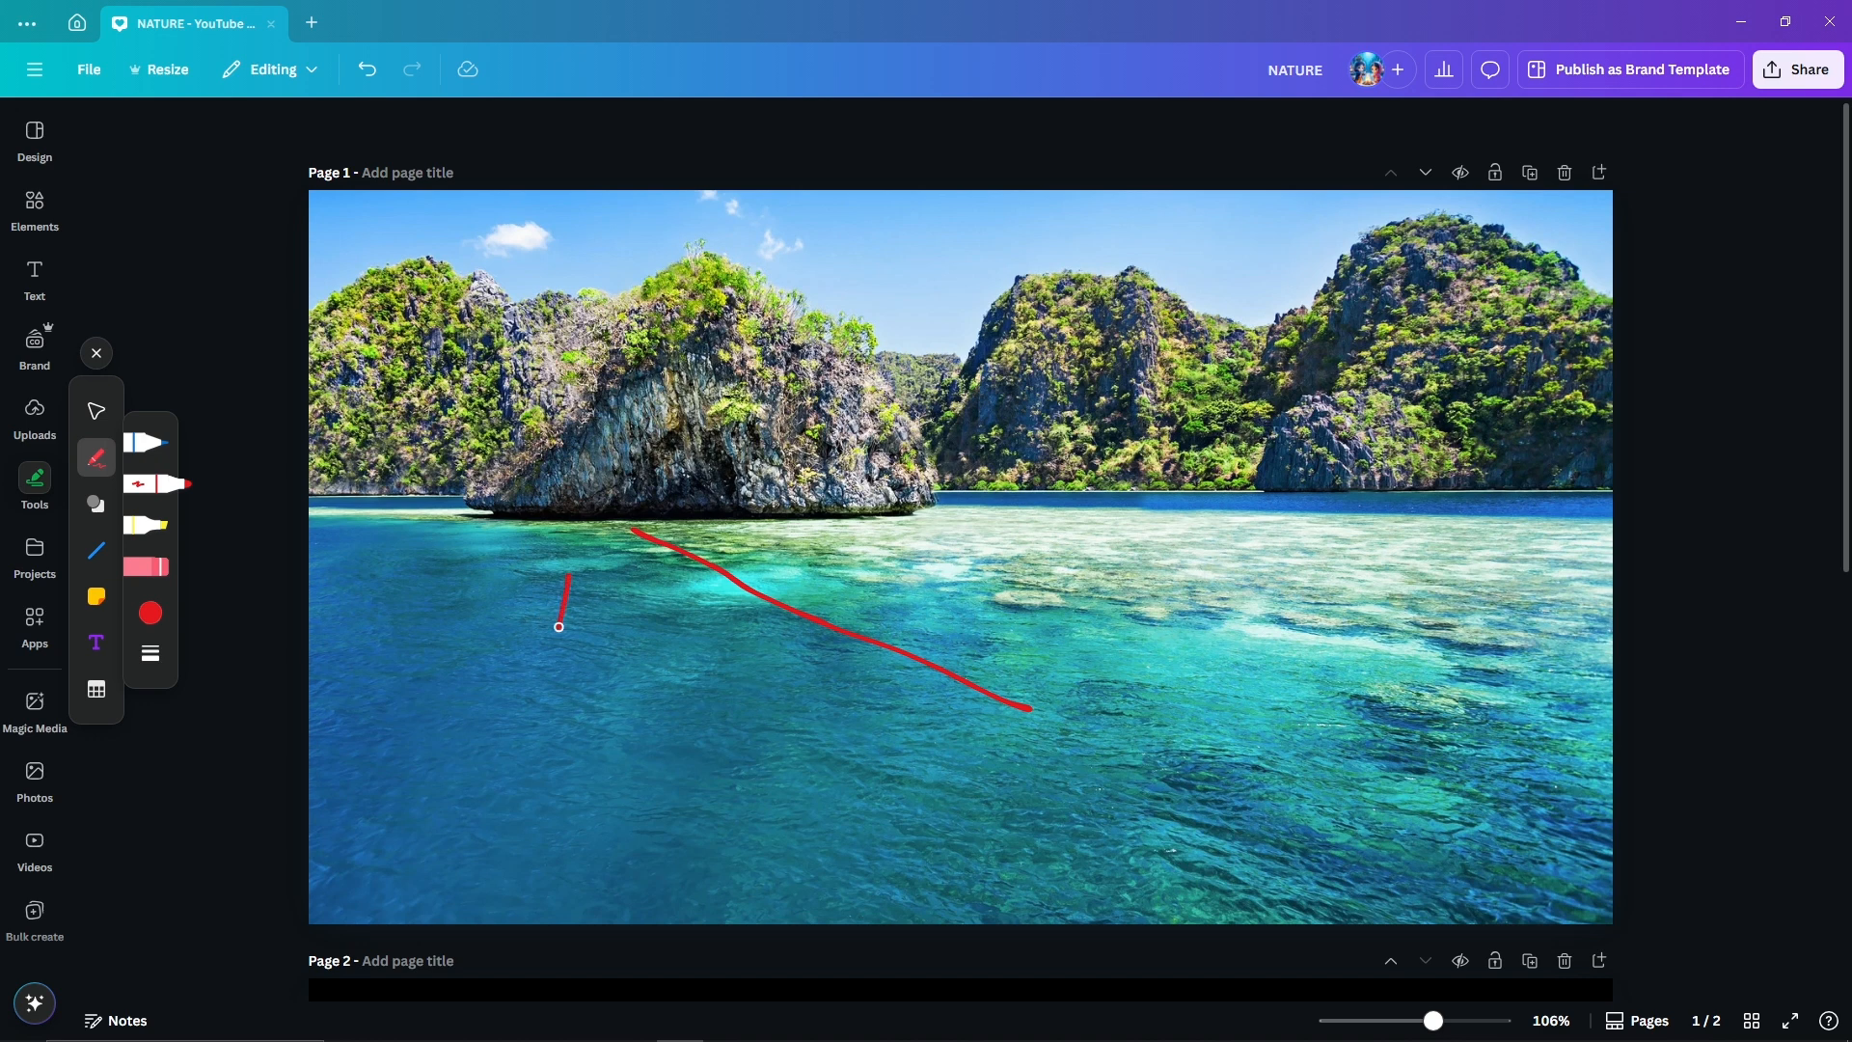
mouse_move(559, 627)
mouse_down()
mouse_move(591, 674)
mouse_move(900, 758)
mouse_up()
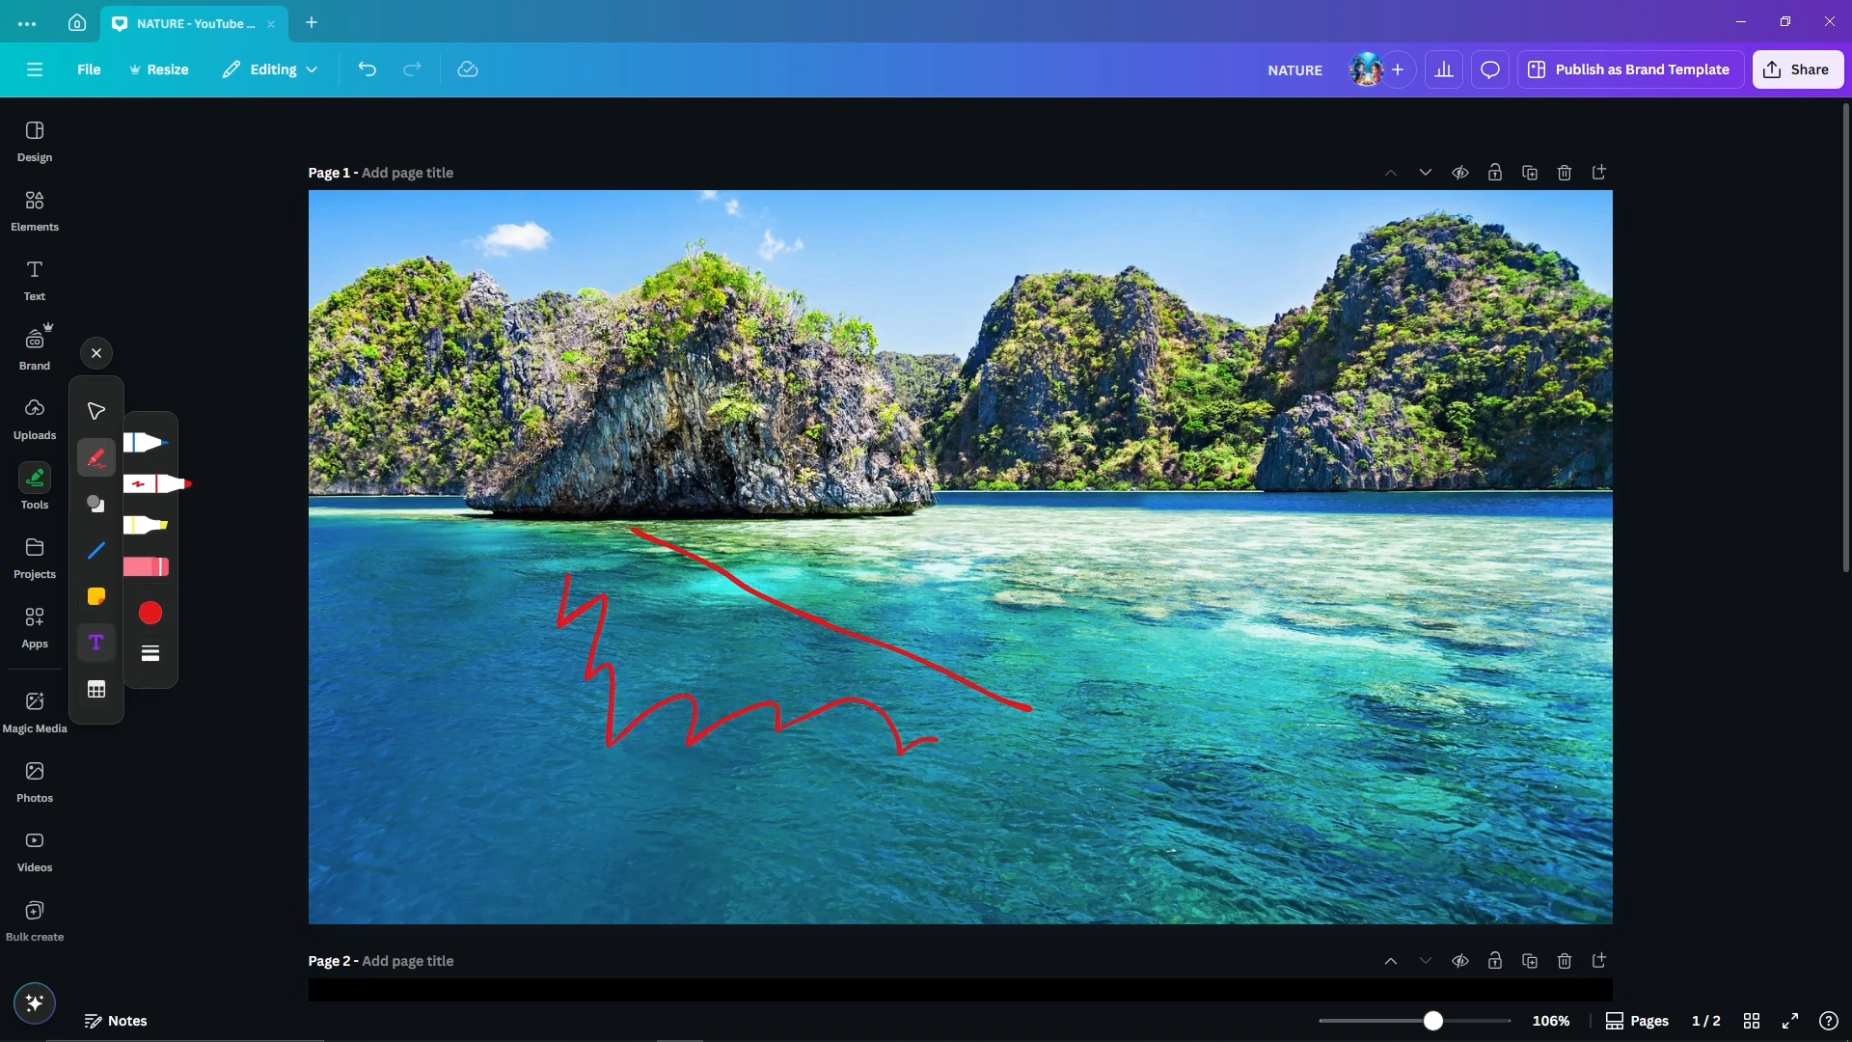
- Delete both red freehand strokes from the lagoon photo page
click(97, 502)
drag(733, 715, 574, 792)
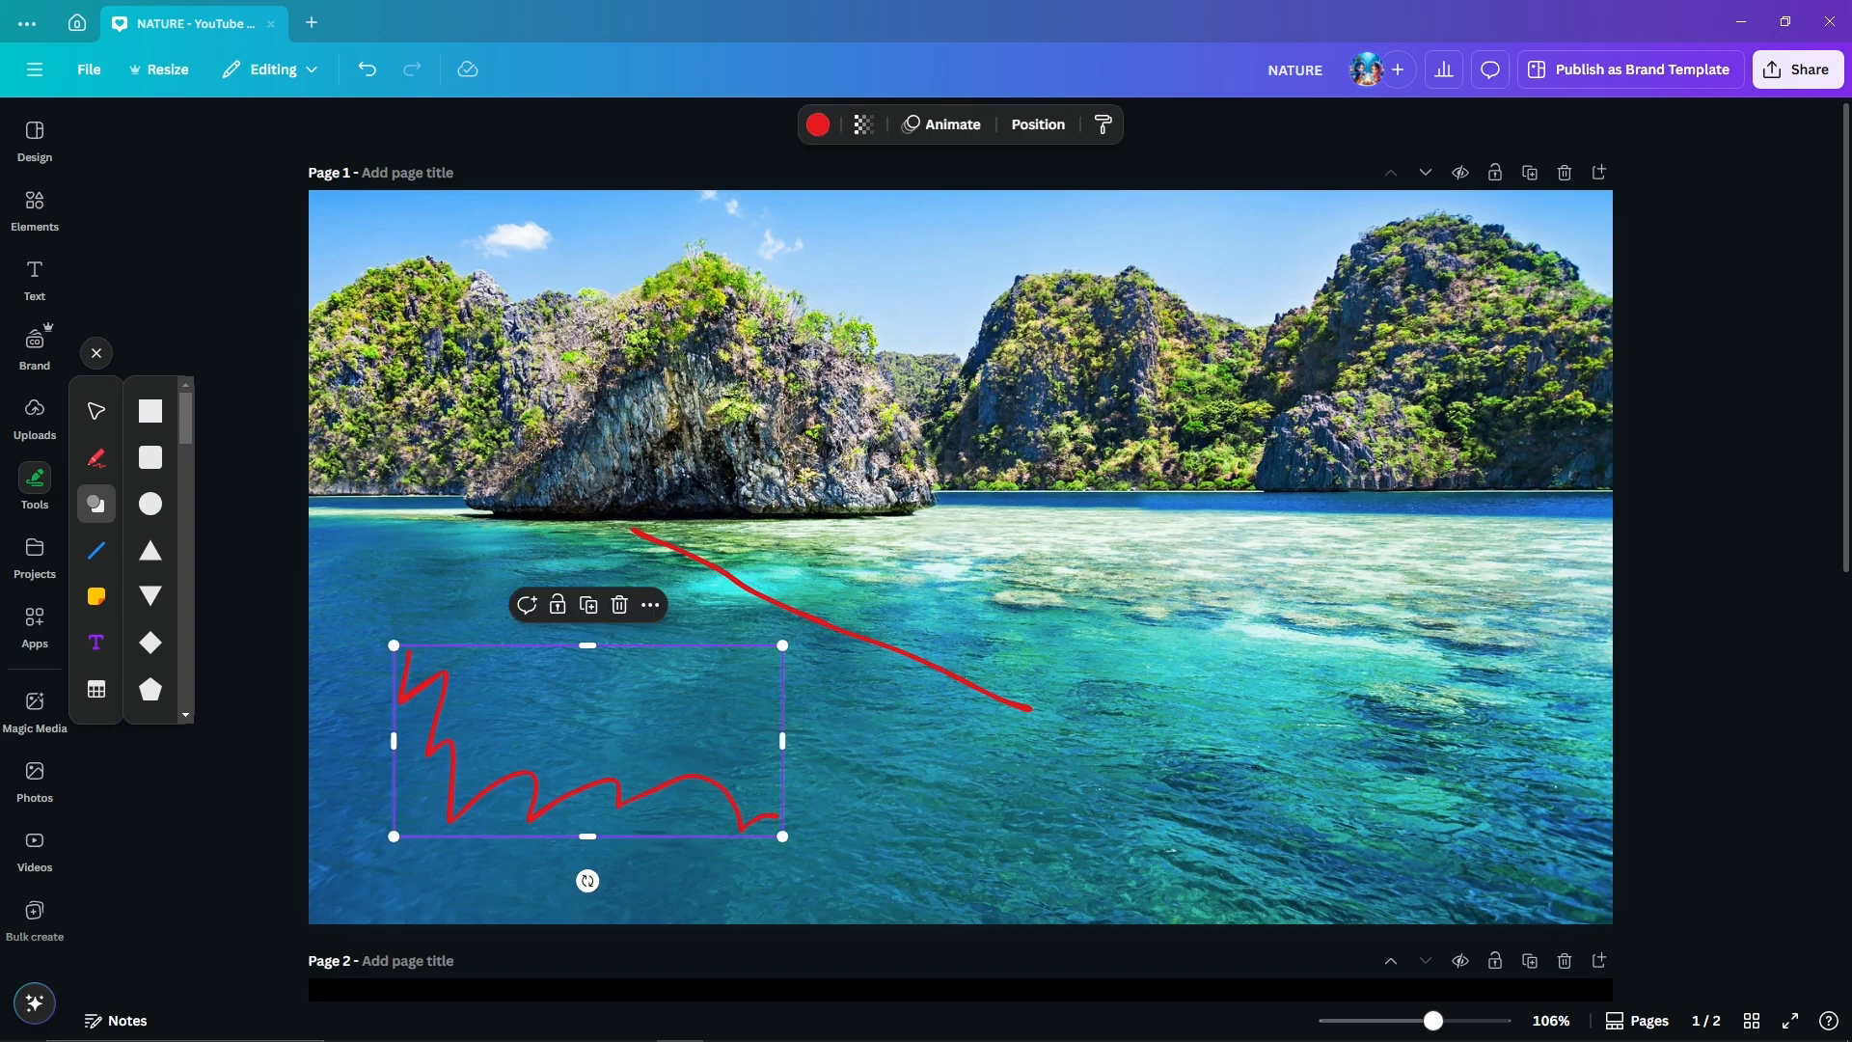
click(621, 605)
click(831, 627)
key(Delete)
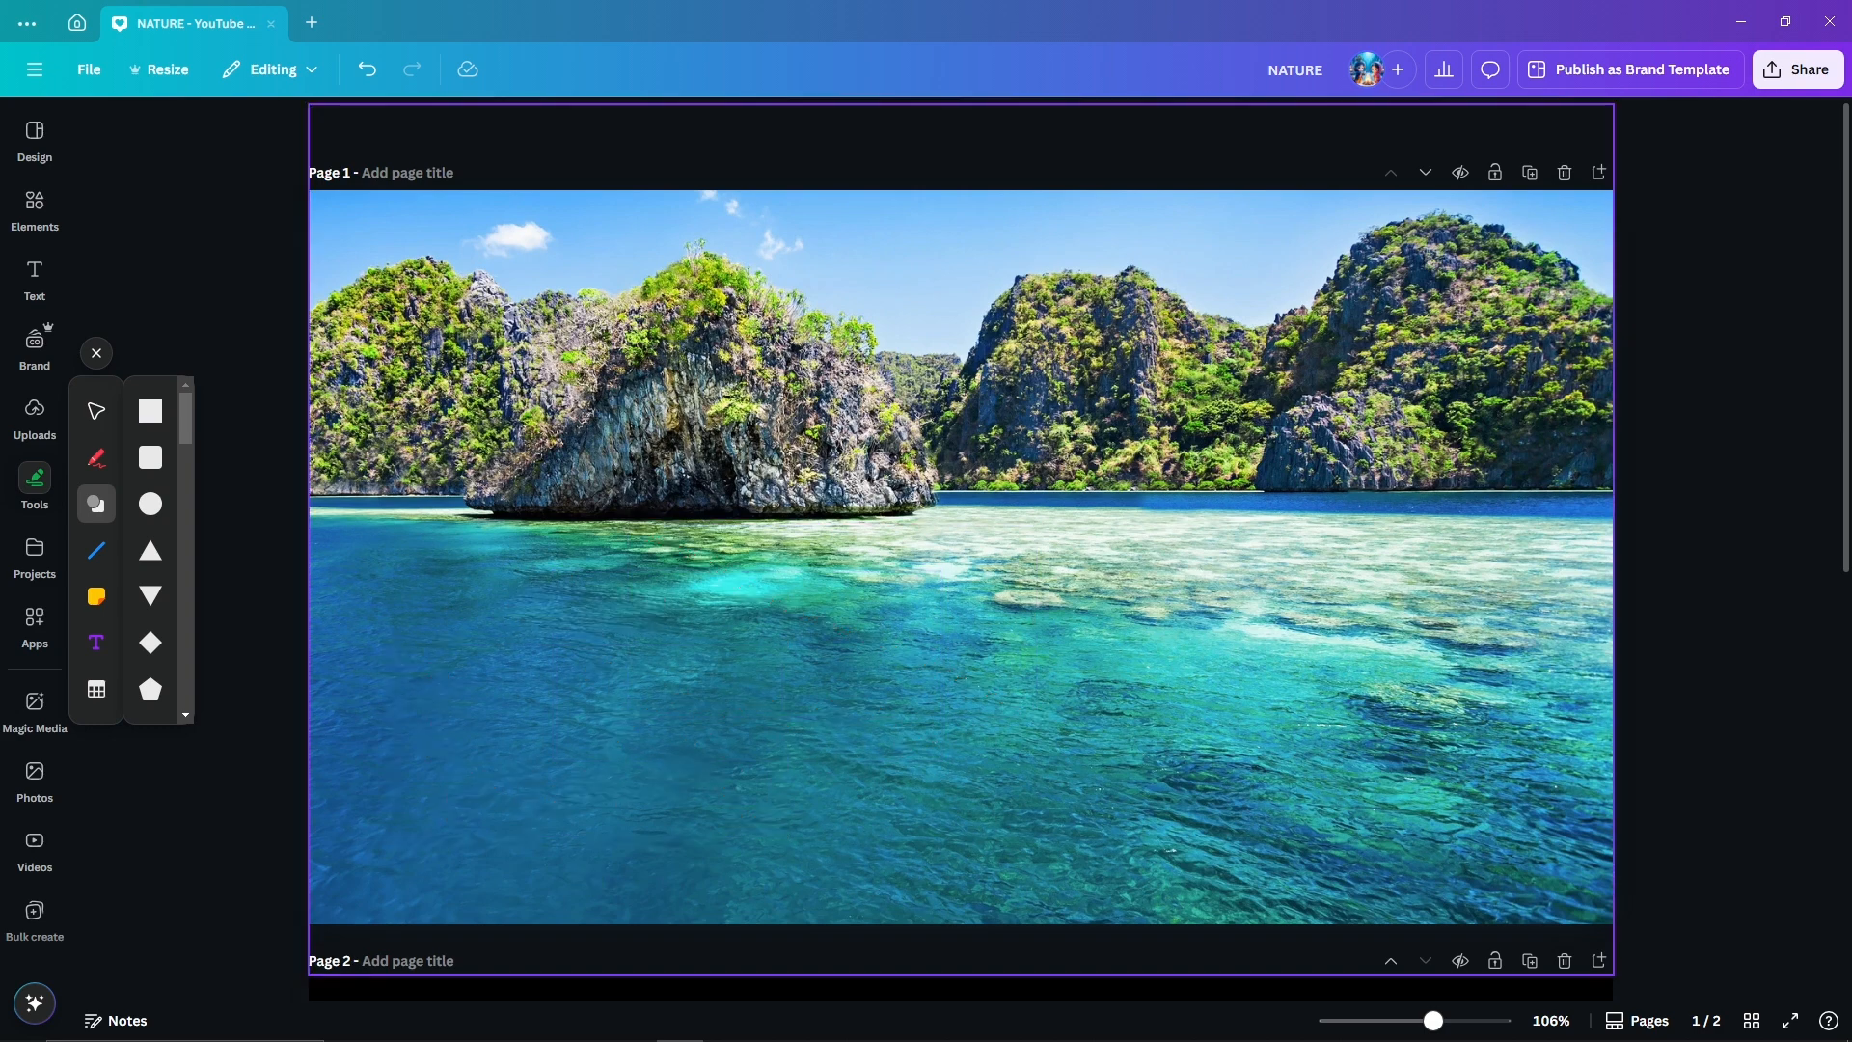
click(34, 207)
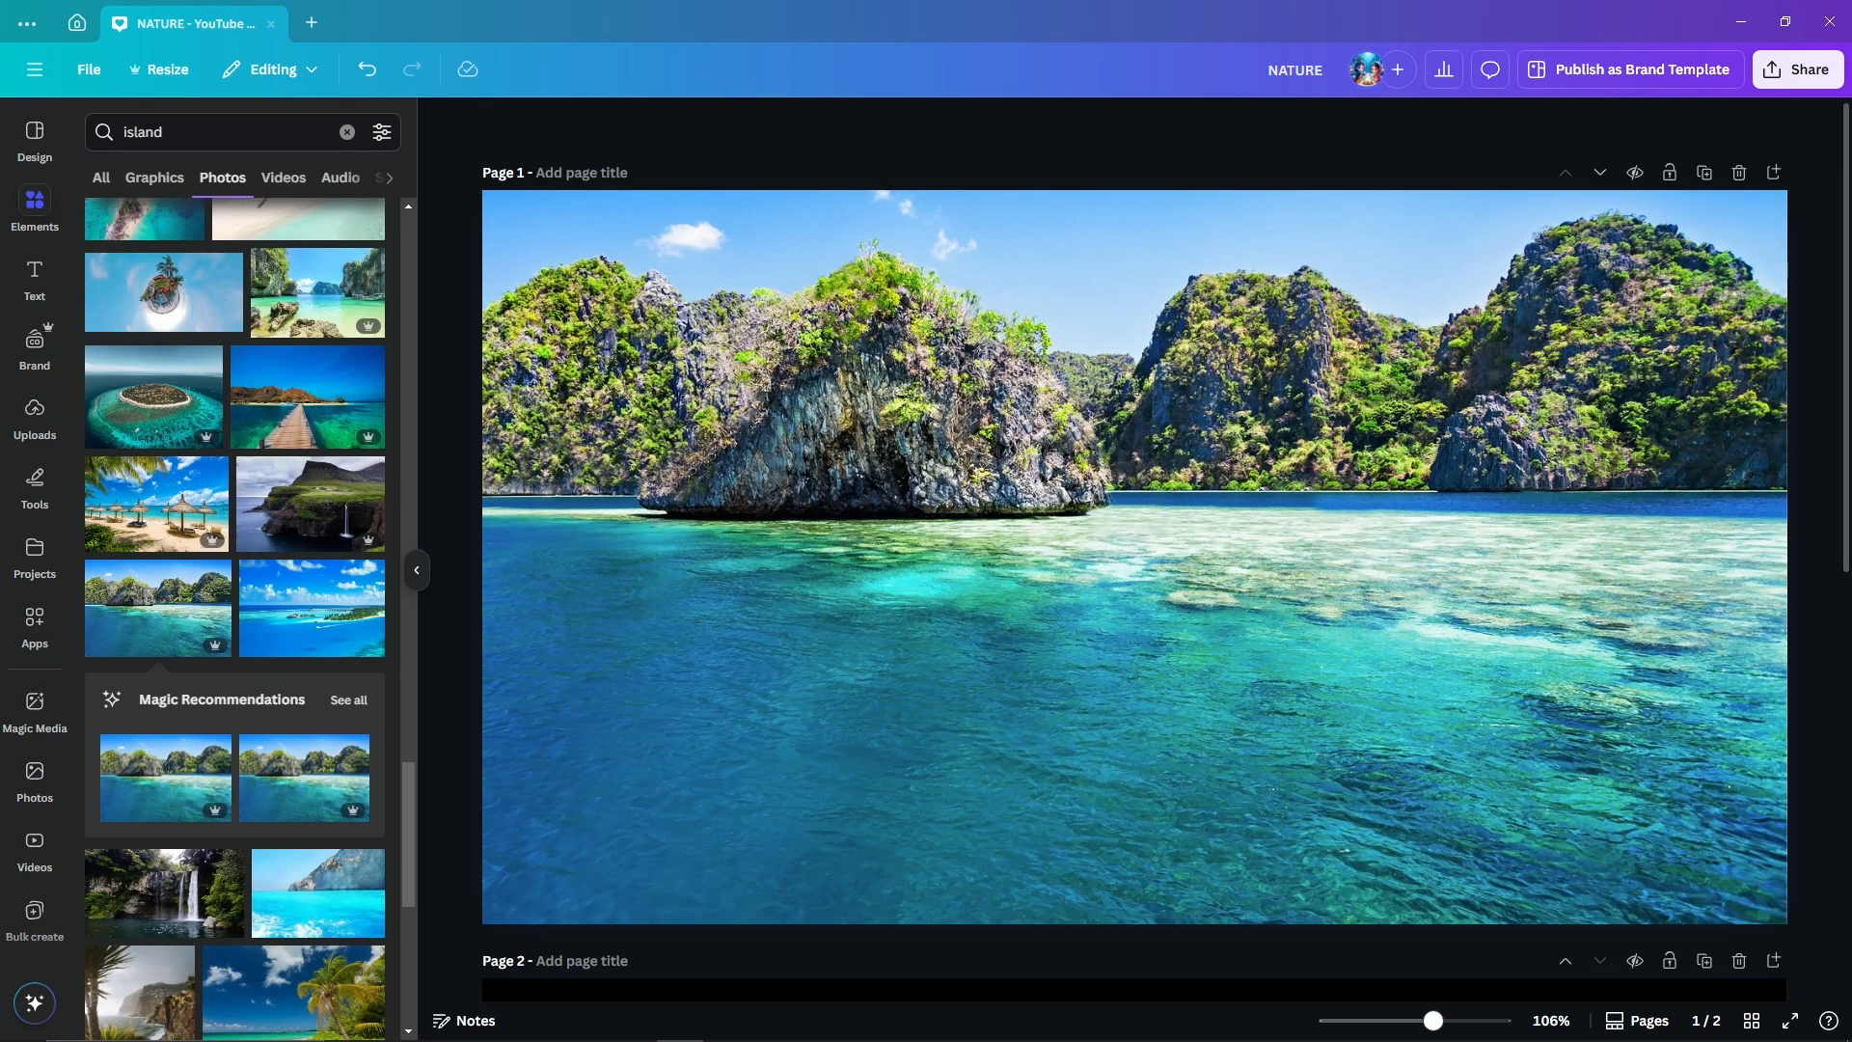
click(1119, 656)
scroll(1119, 676, down, 5)
double_click(1128, 772)
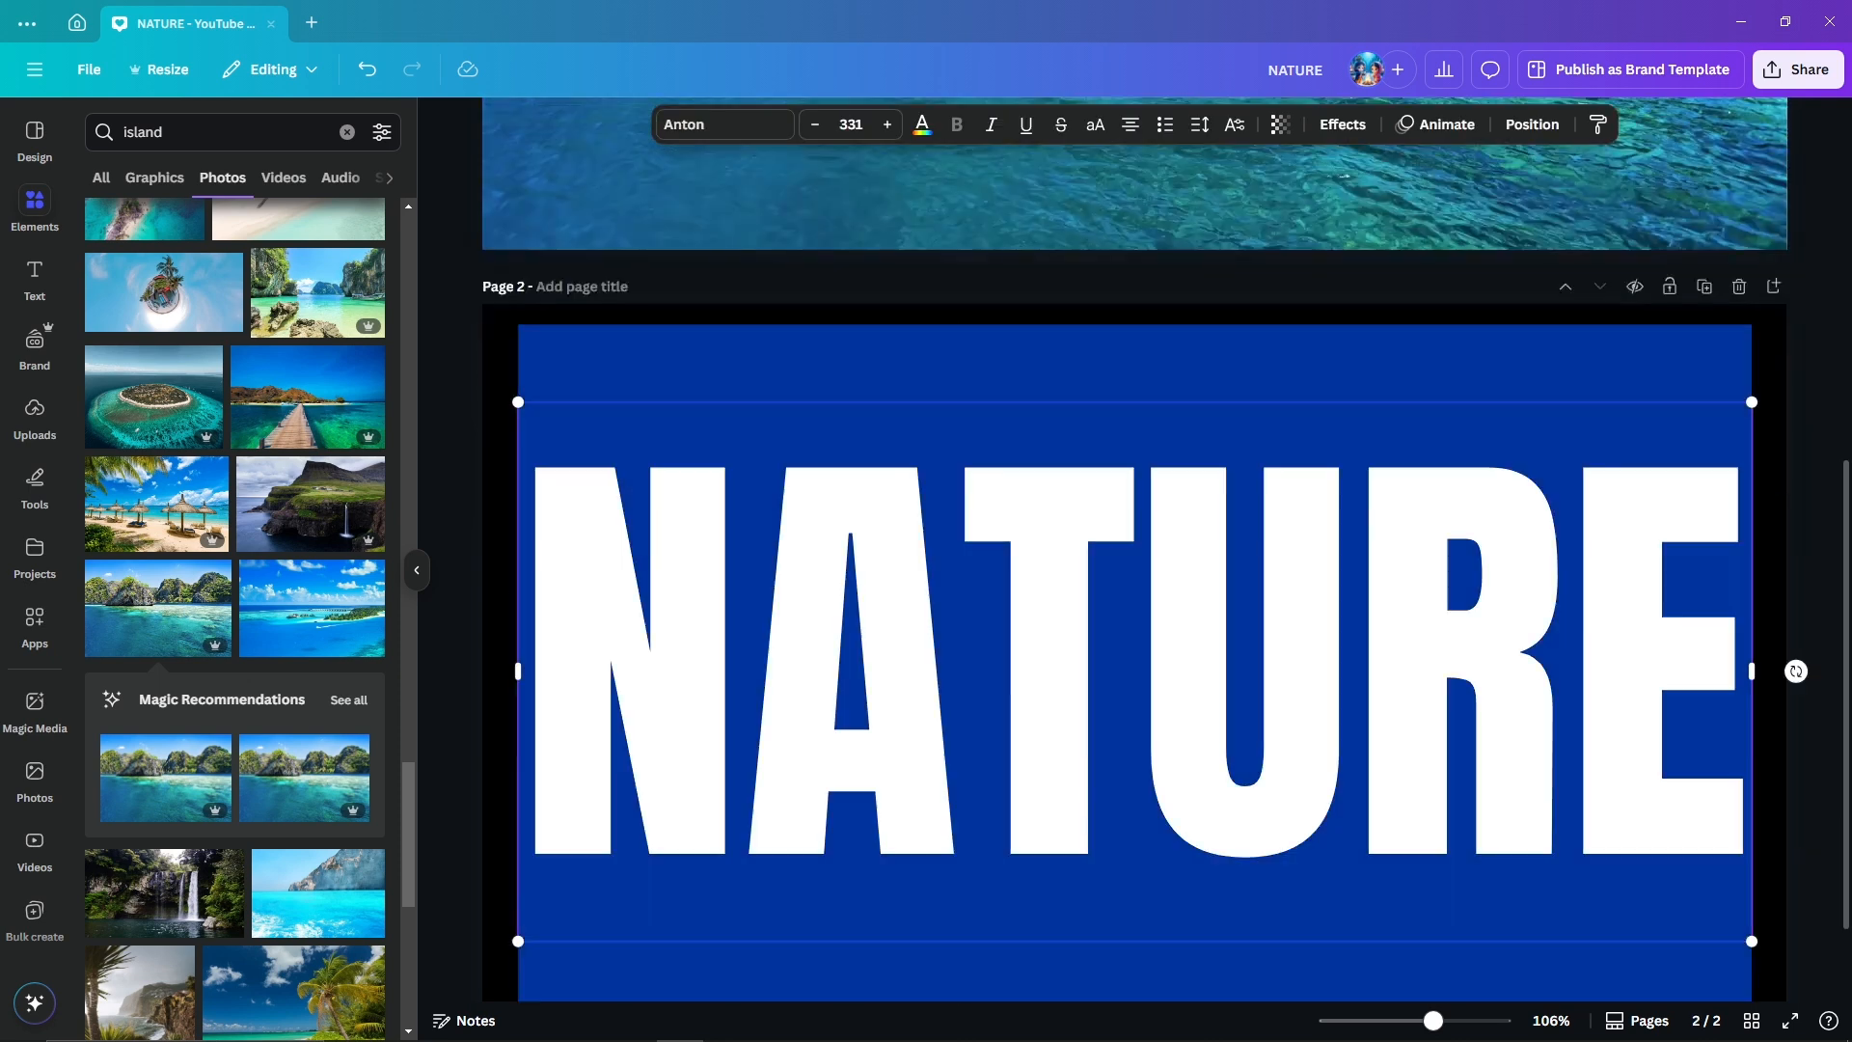
key(Escape)
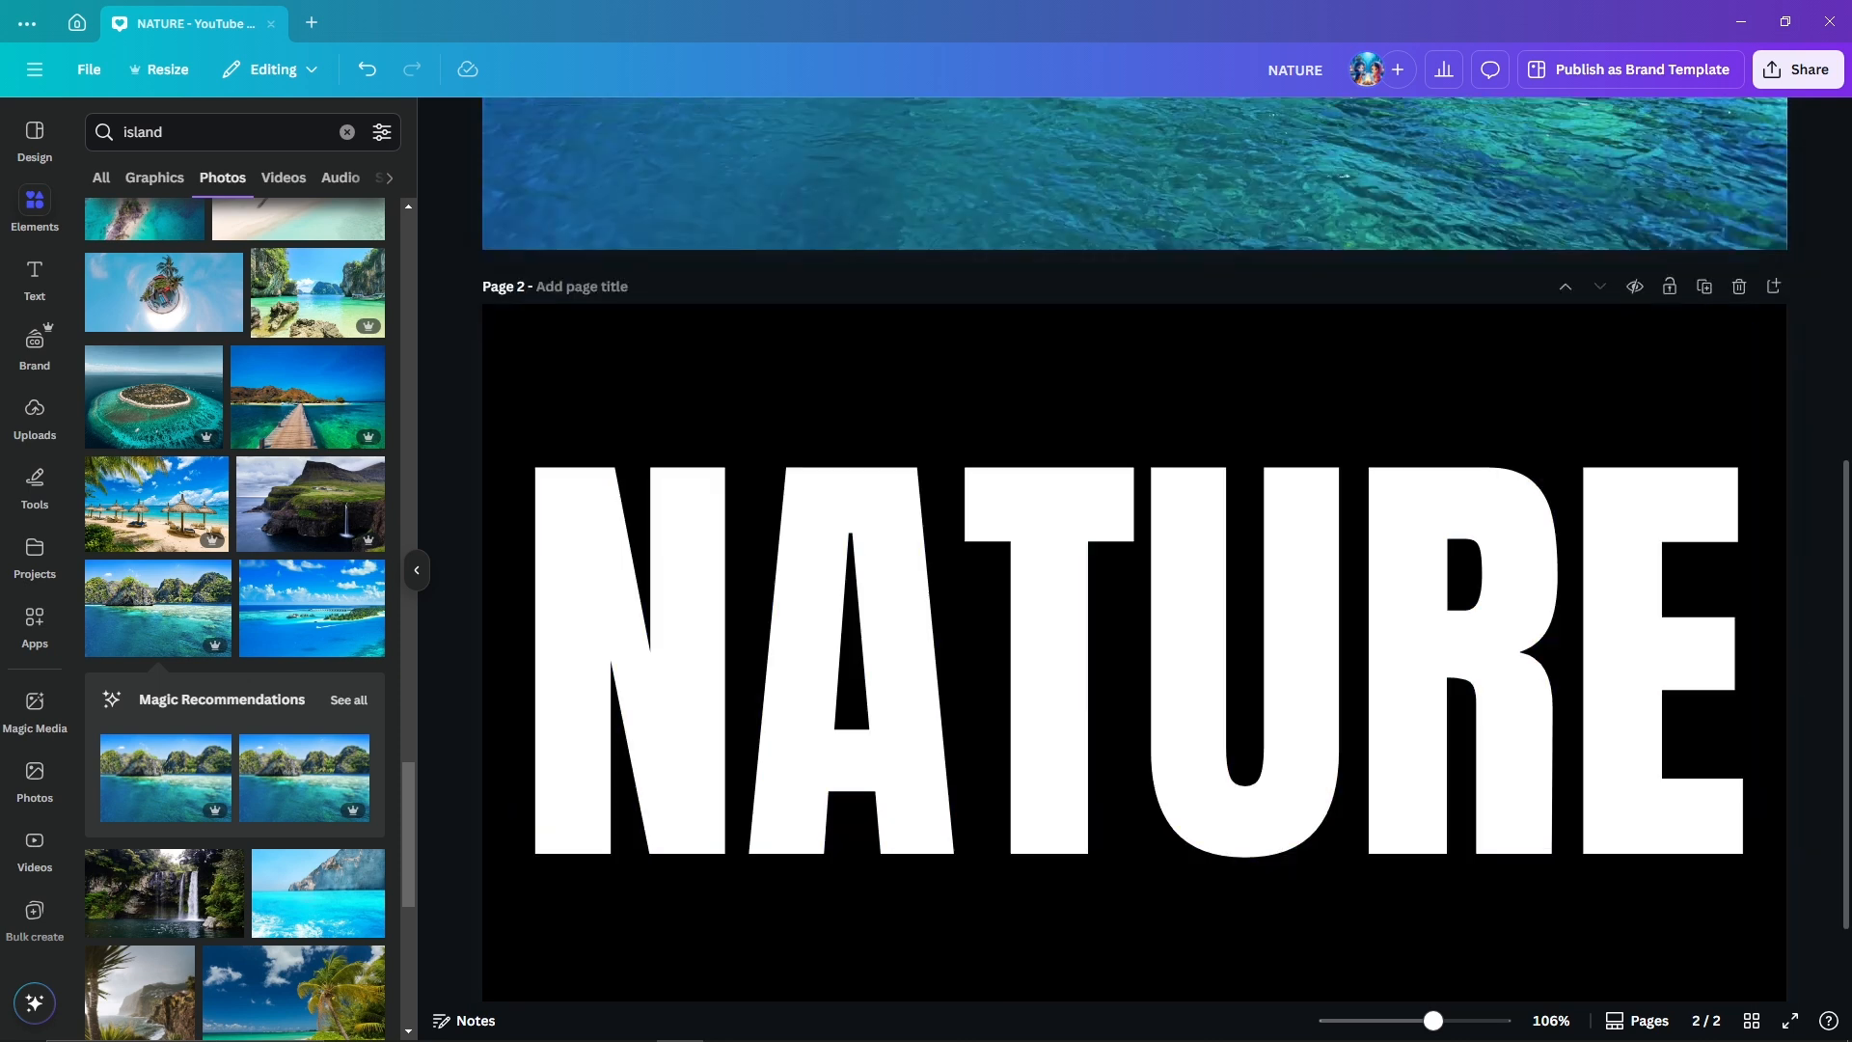
scroll(1129, 598, down, 1)
click(1128, 598)
double_click(589, 578)
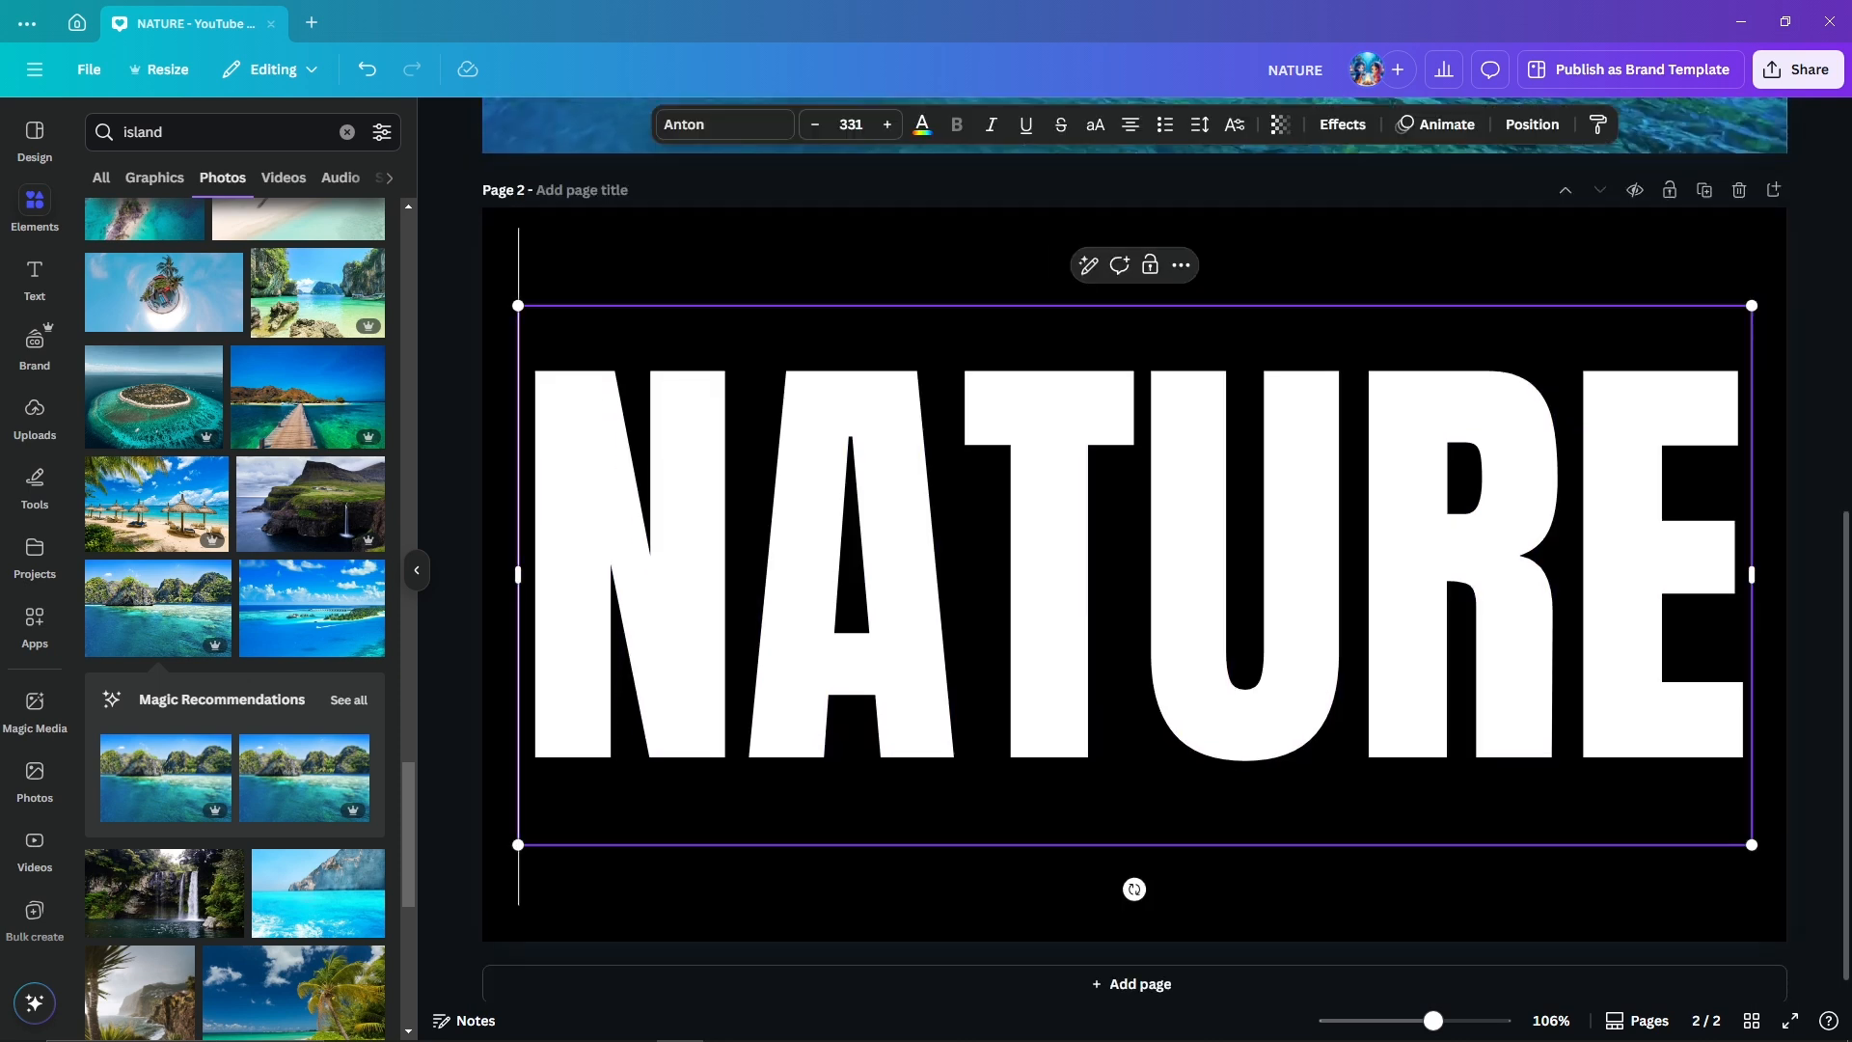
key(Escape)
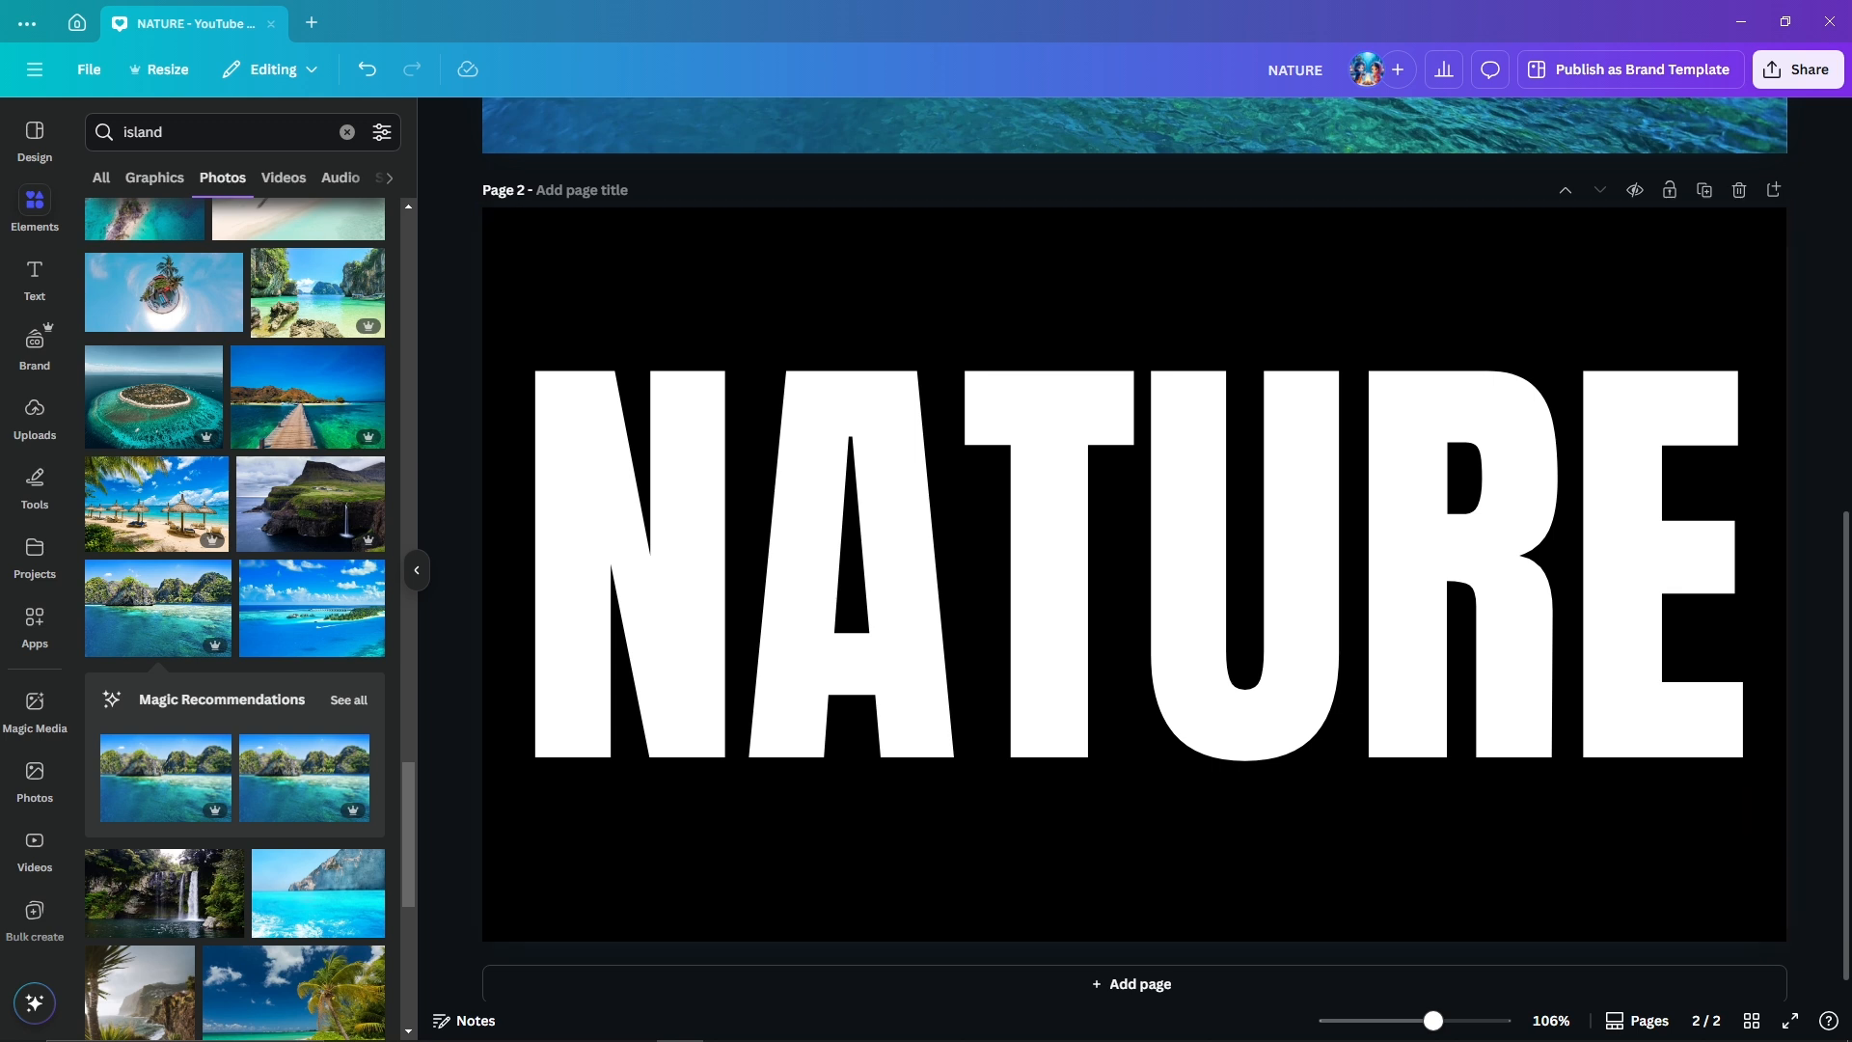
click(1135, 575)
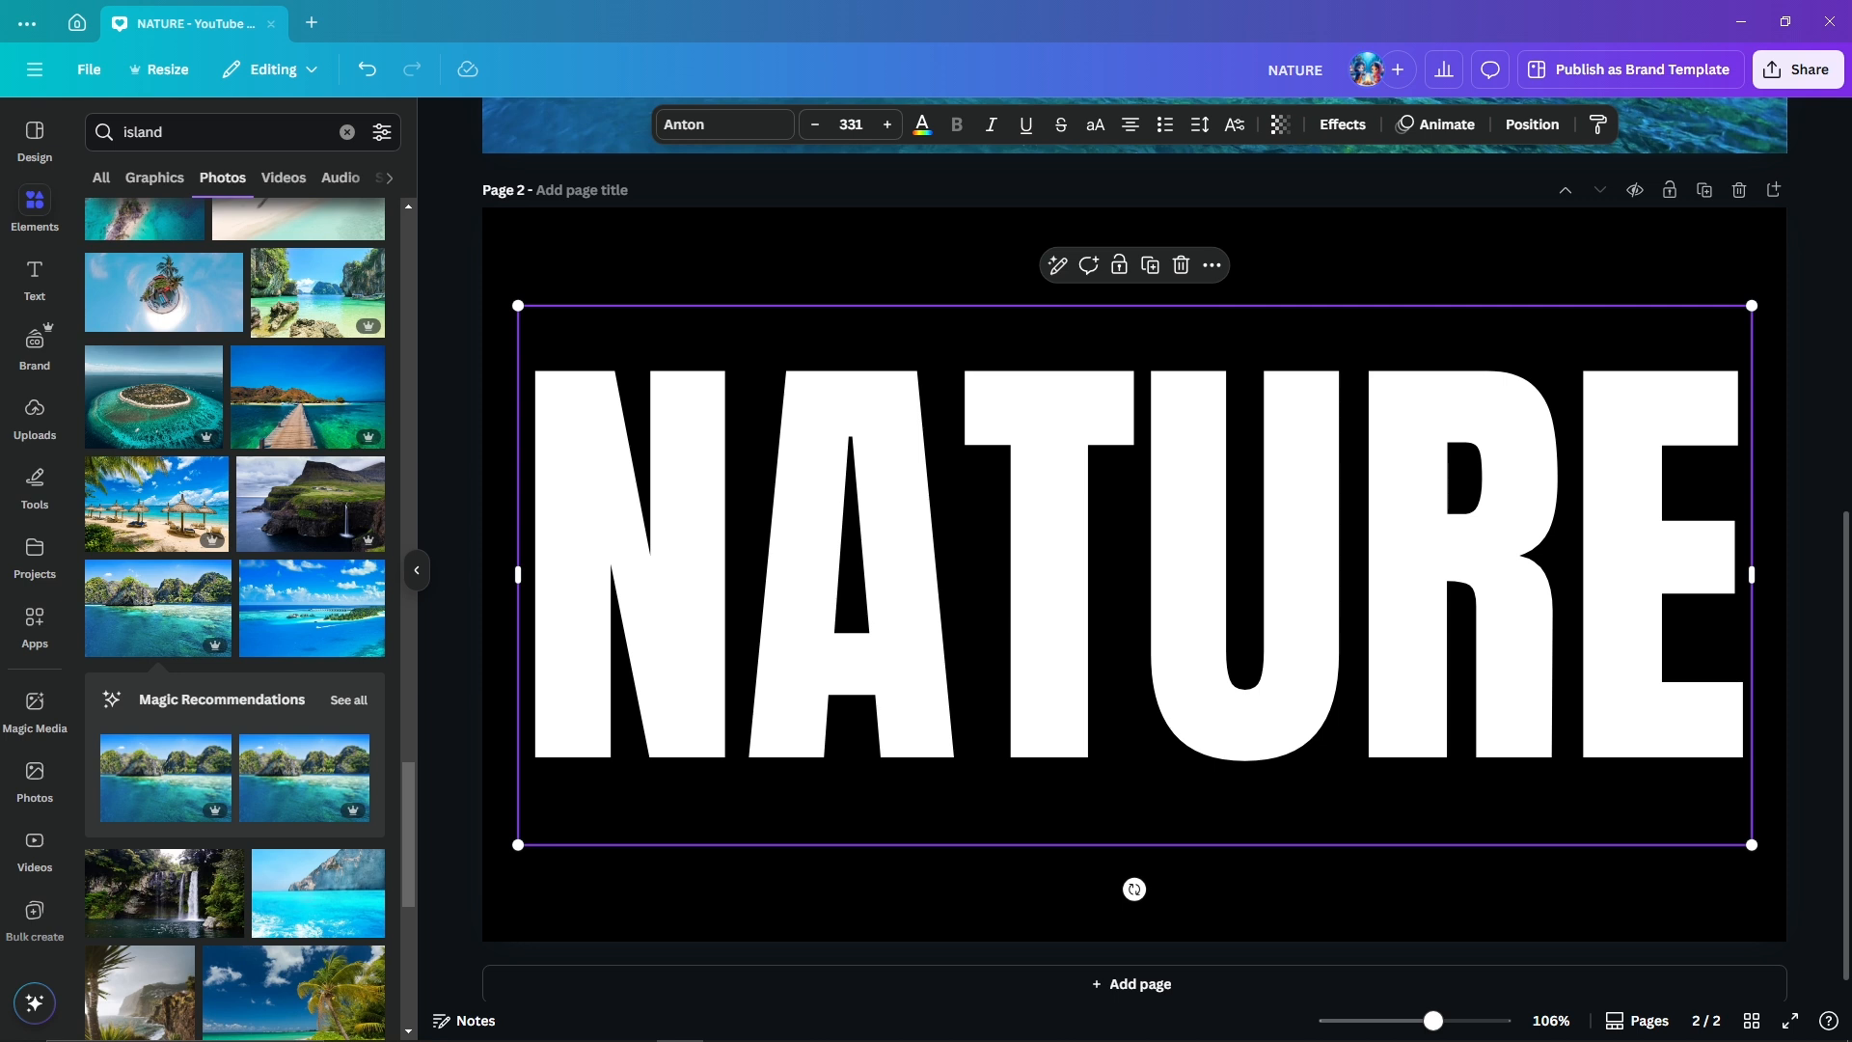
key(Escape)
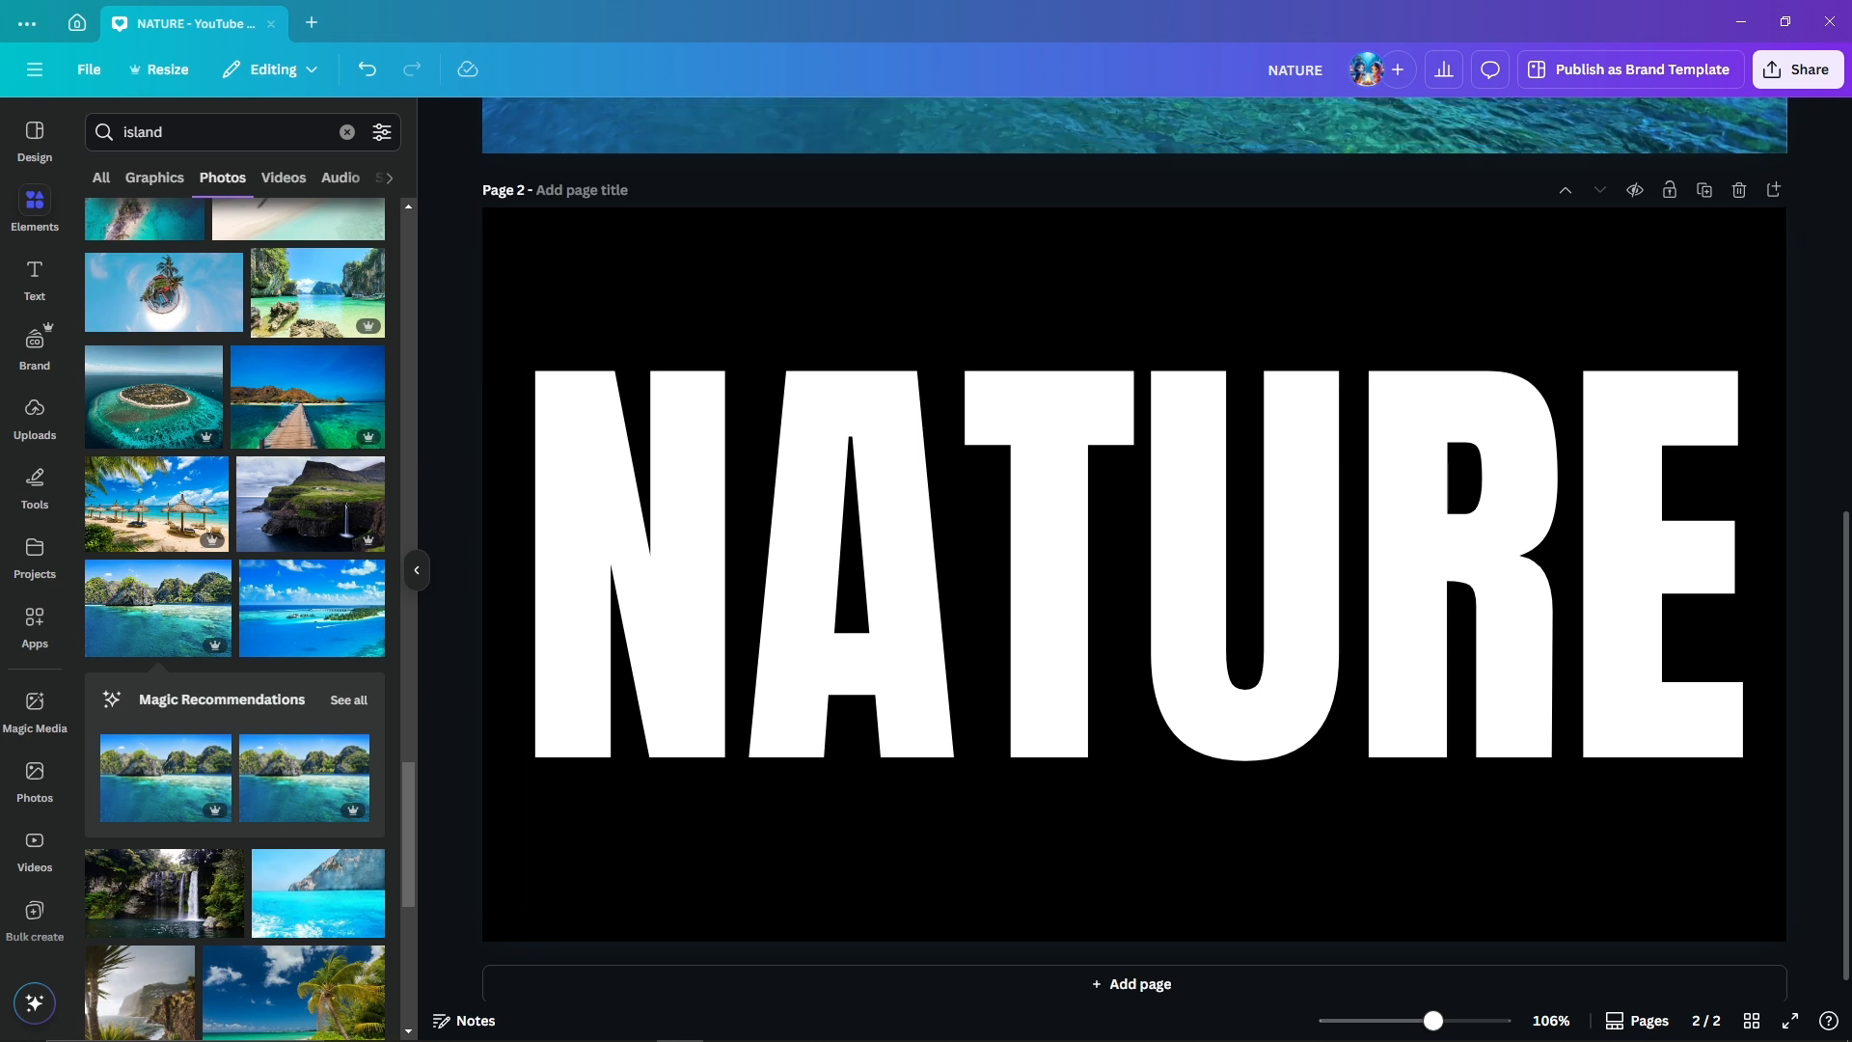
- Download only the current page, page 2 with the NATURE text, in JPG format
click(1798, 69)
click(1502, 469)
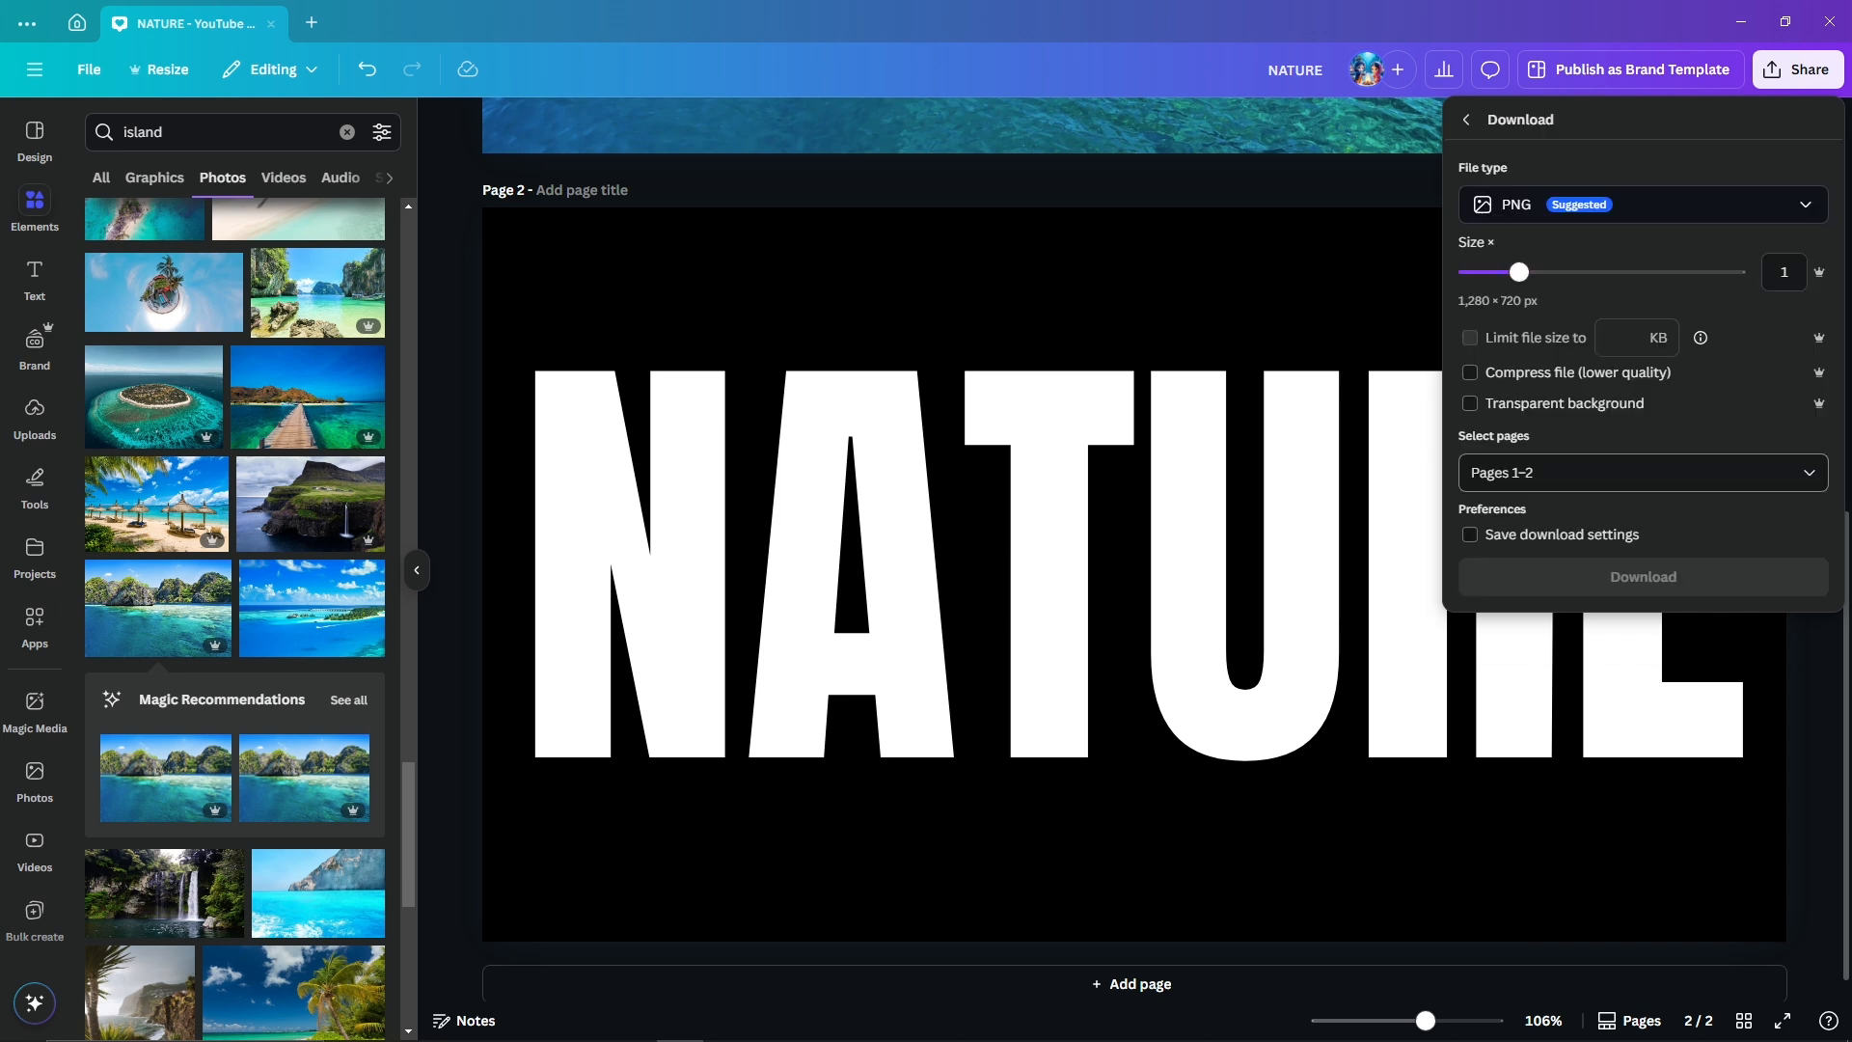
click(1643, 205)
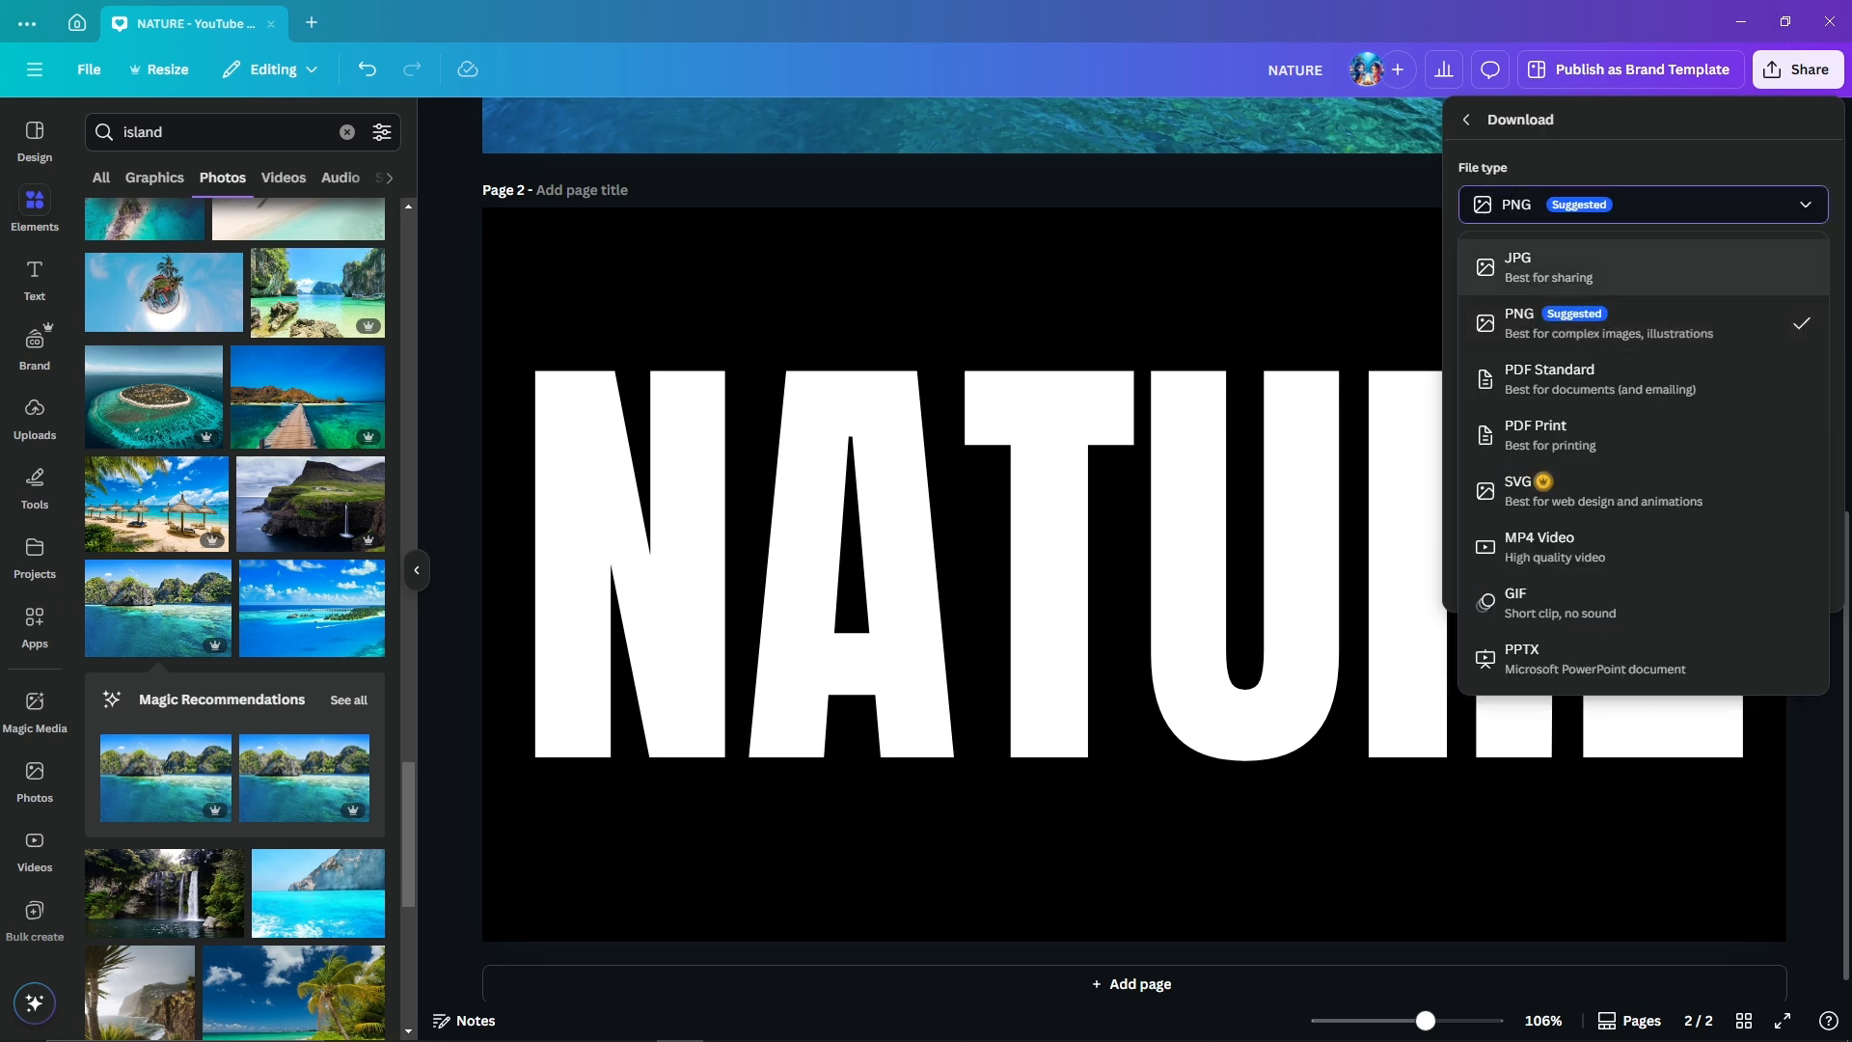
click(1543, 267)
click(1643, 498)
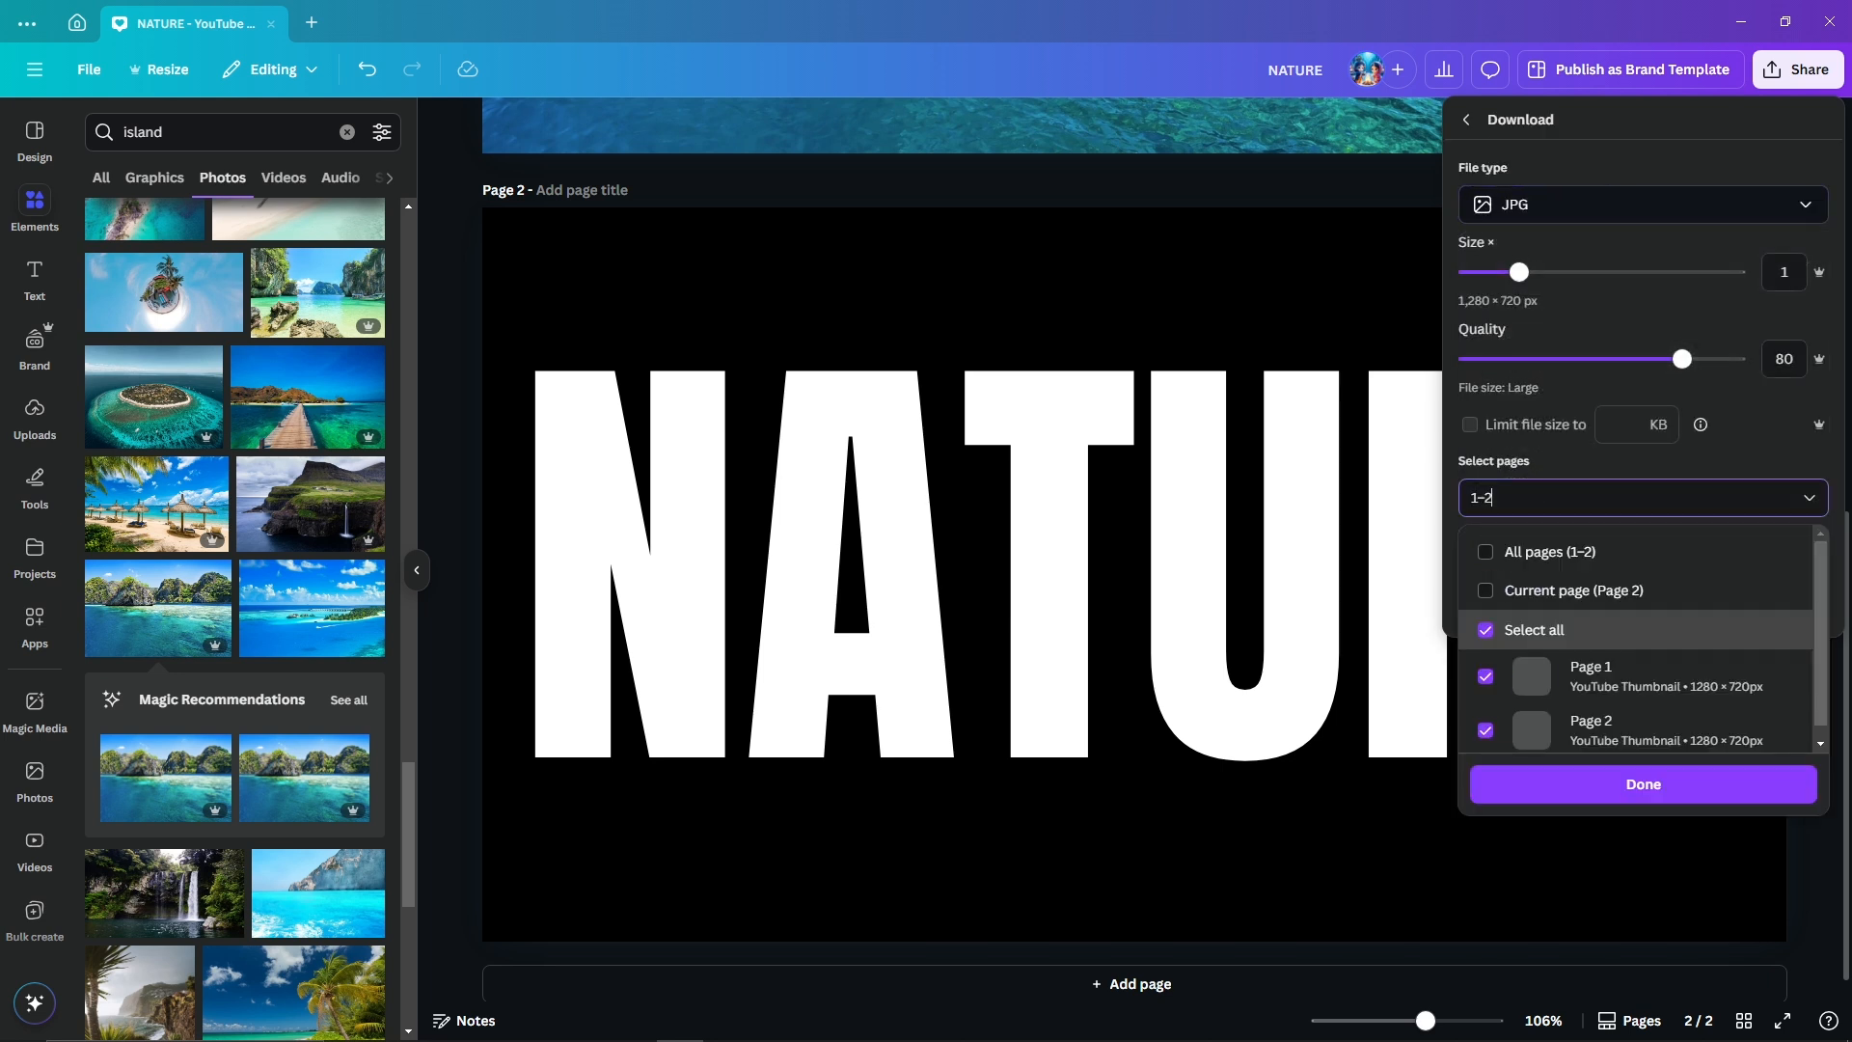
click(1573, 590)
click(1643, 783)
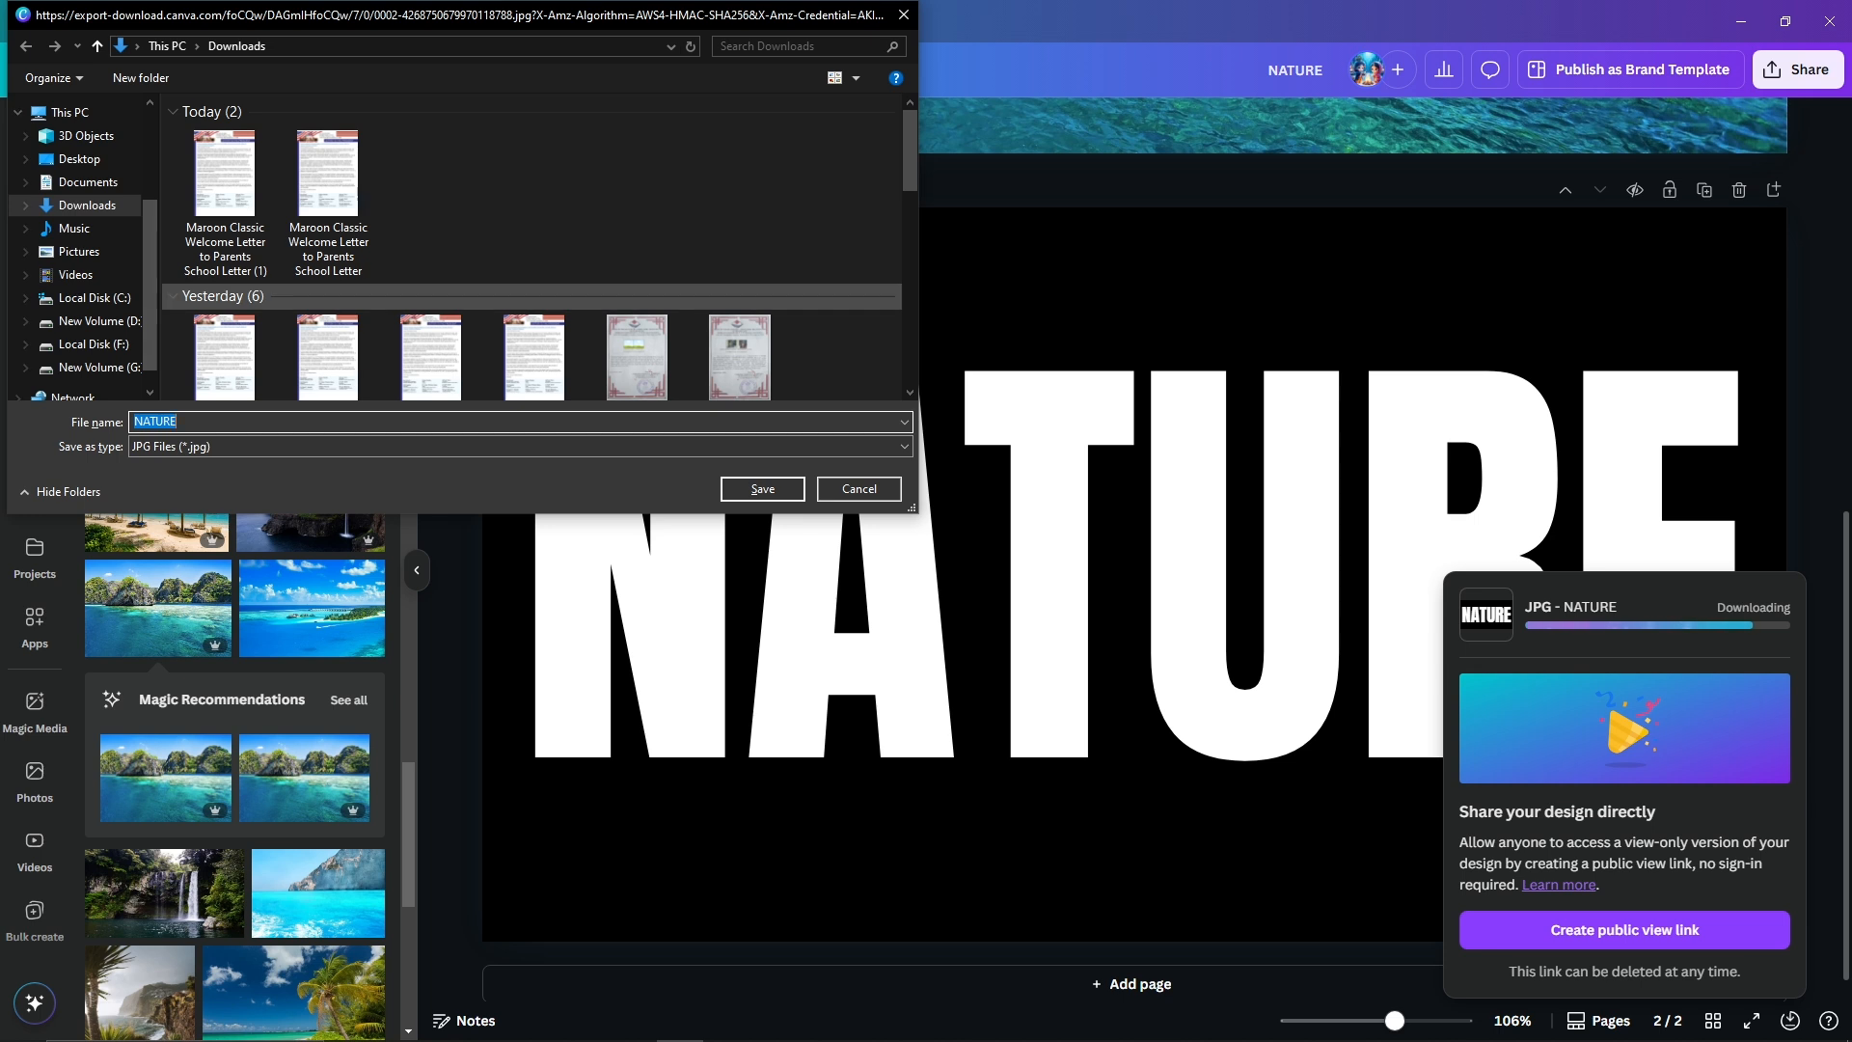
- Save the exported JPG as NATURE in the Music folder
click(74, 228)
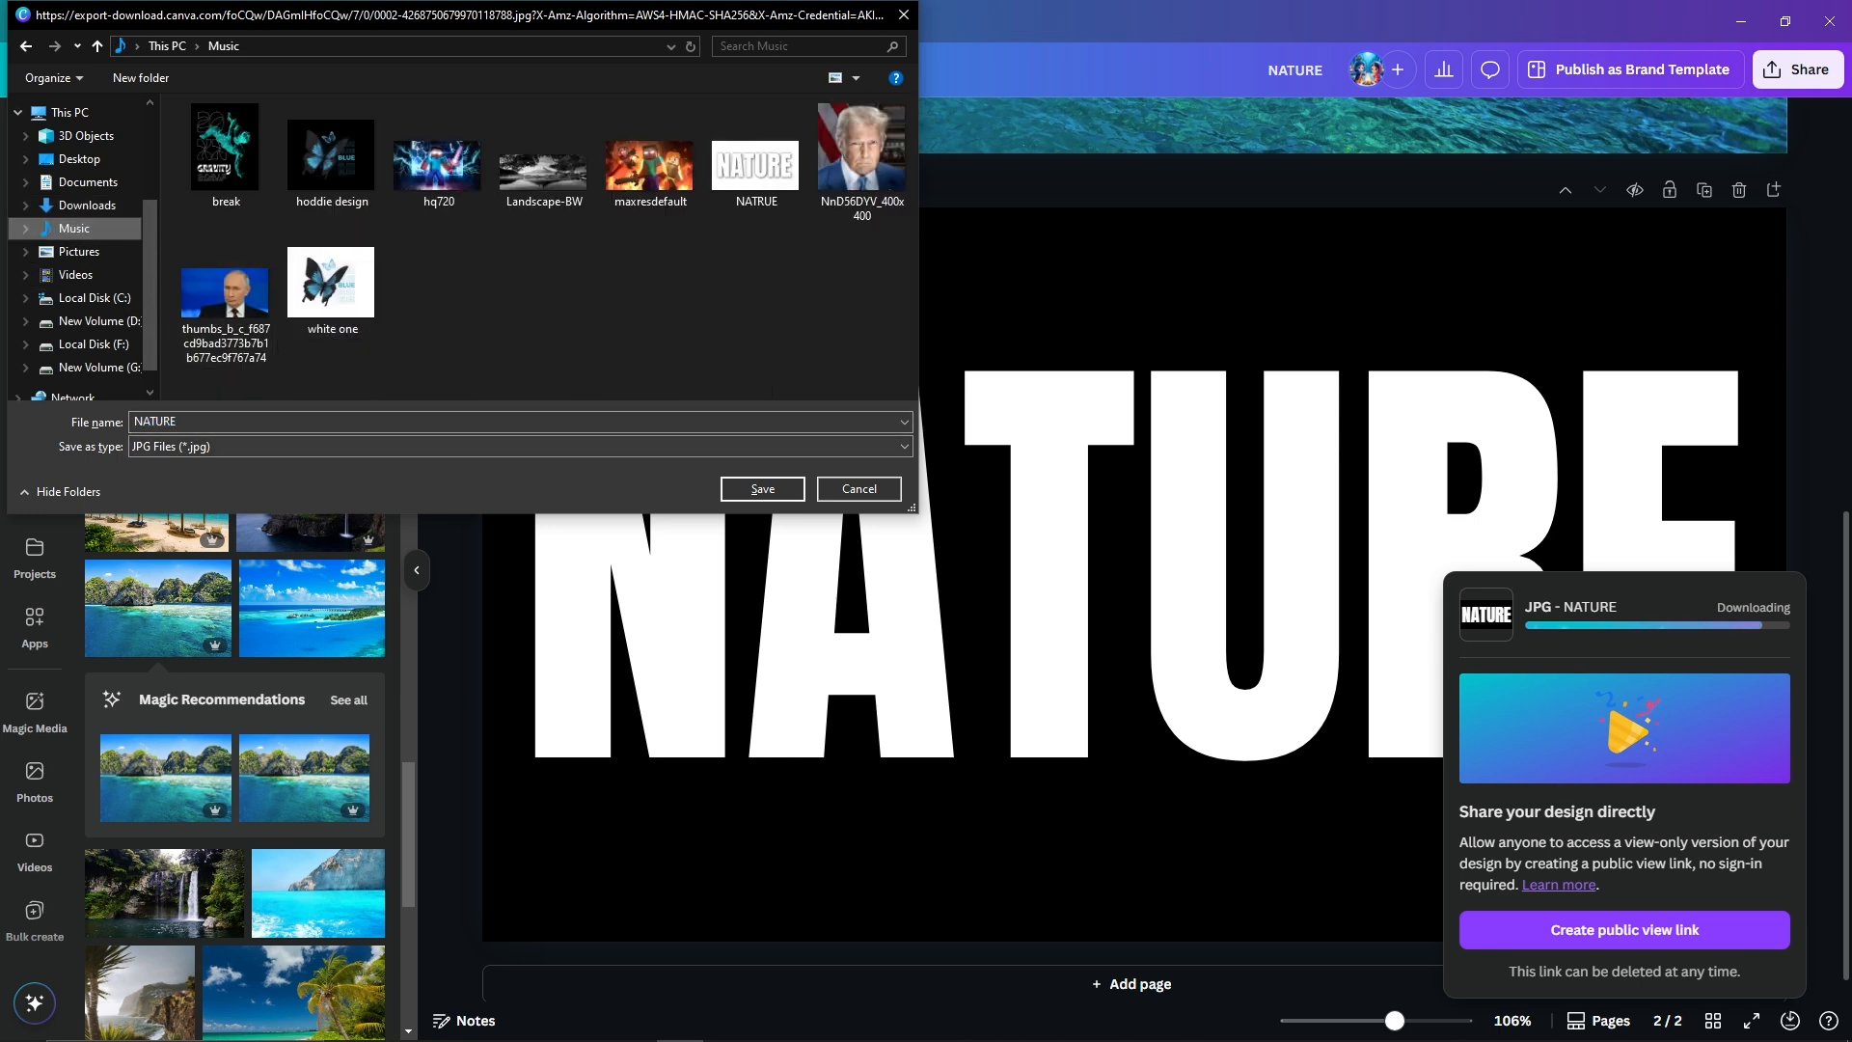
click(232, 422)
click(224, 421)
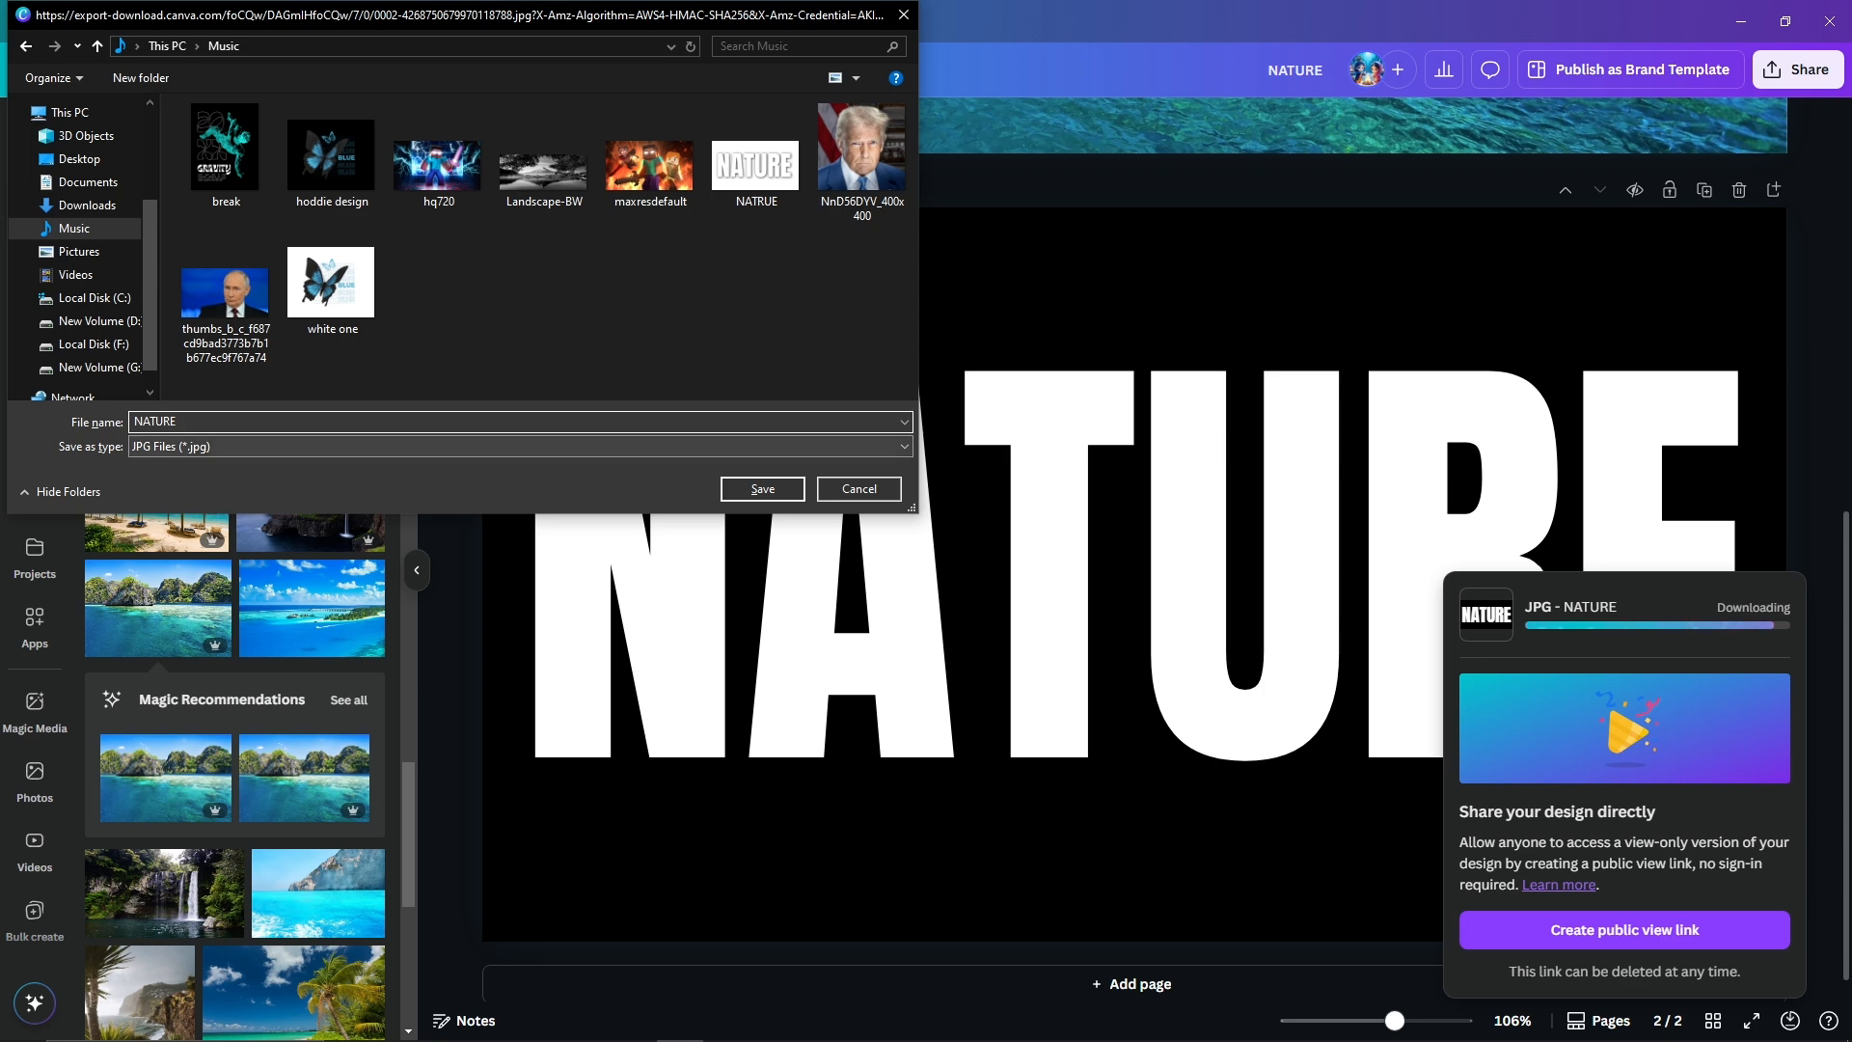
key(Return)
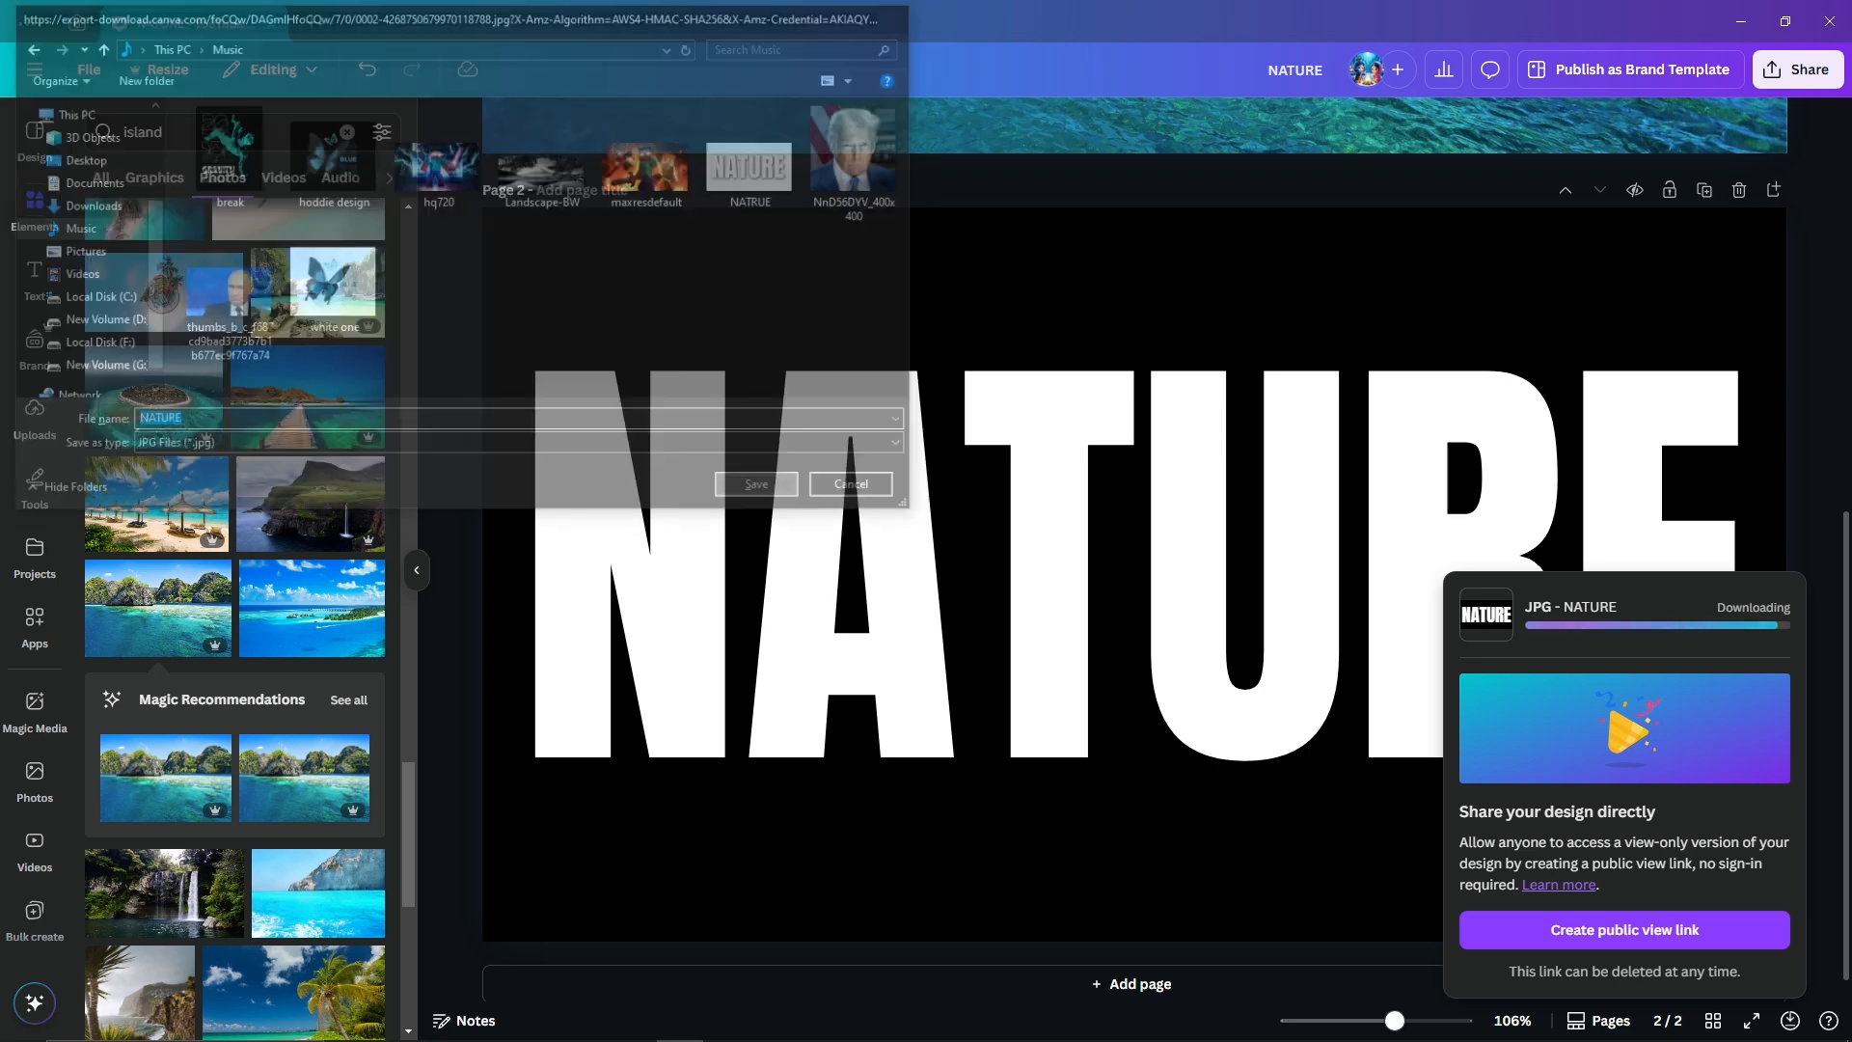
- Switch to remove.bg in Chrome and upload the black NATURE image from the Music folder to remove its background
scroll(1134, 521, up, 7)
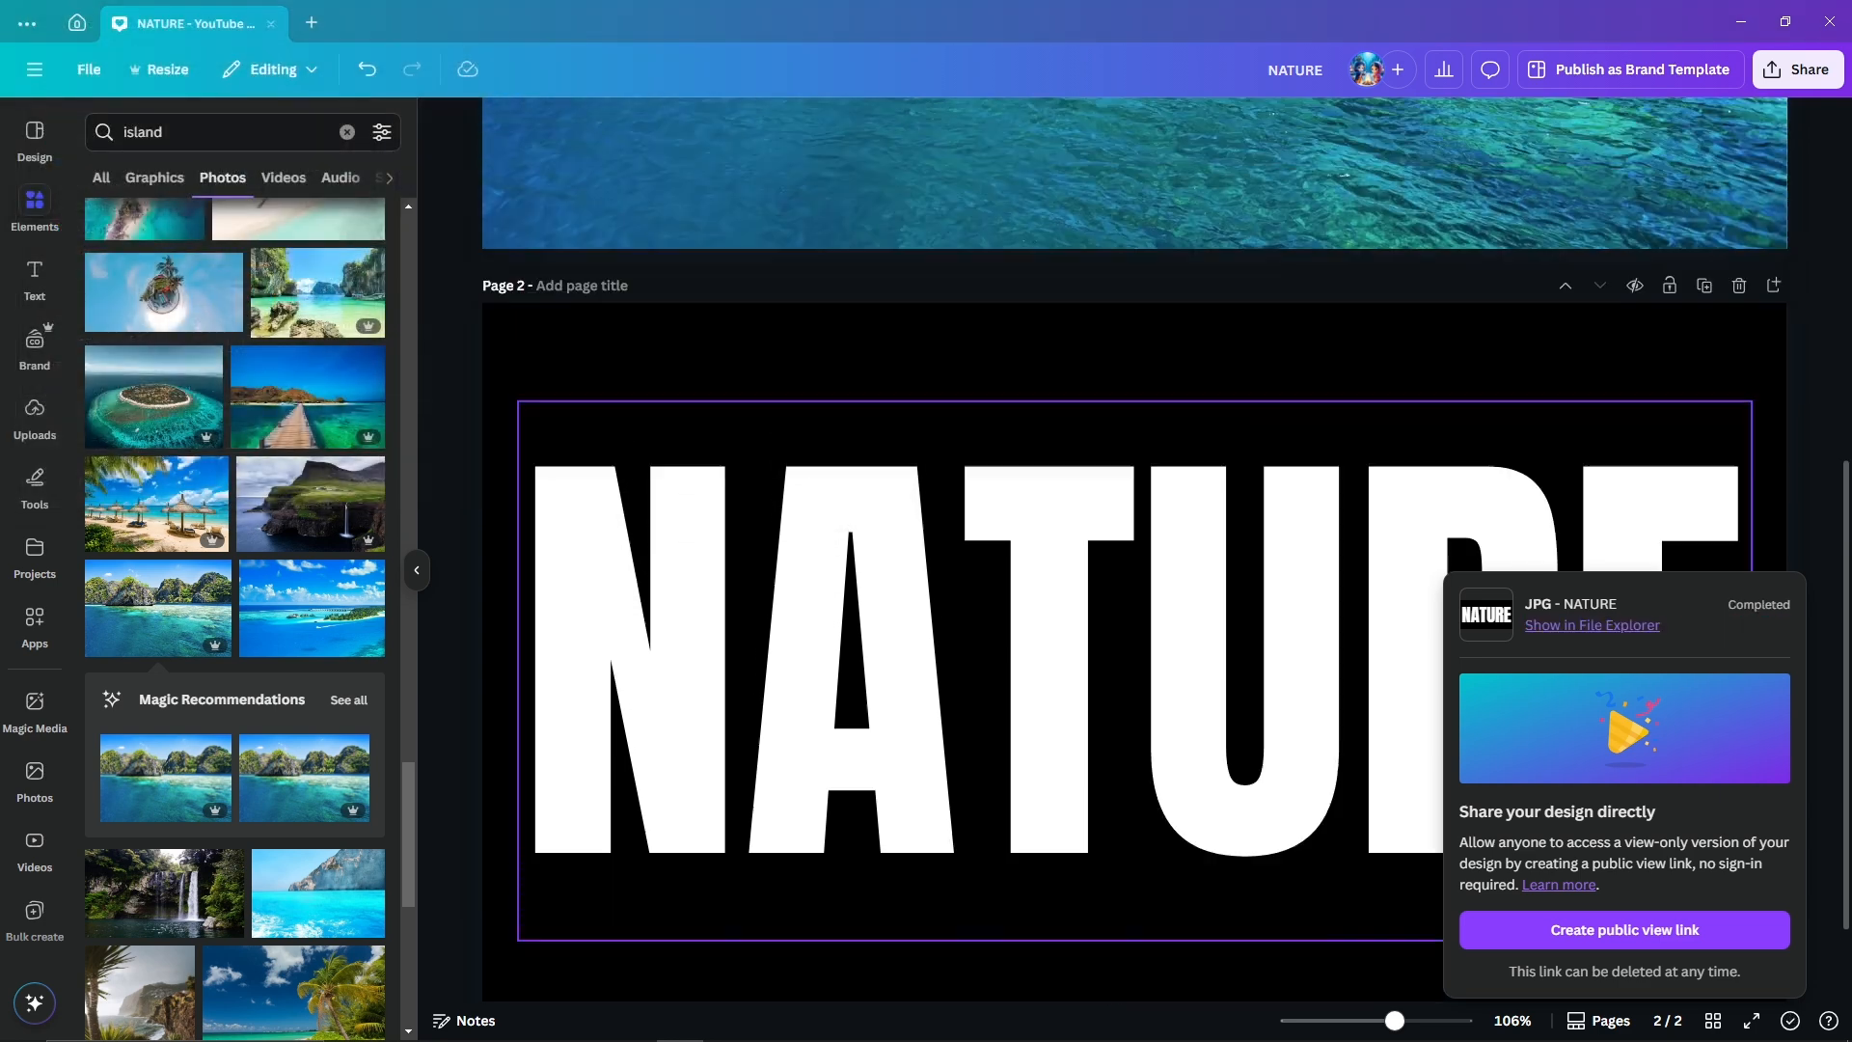
click(1134, 521)
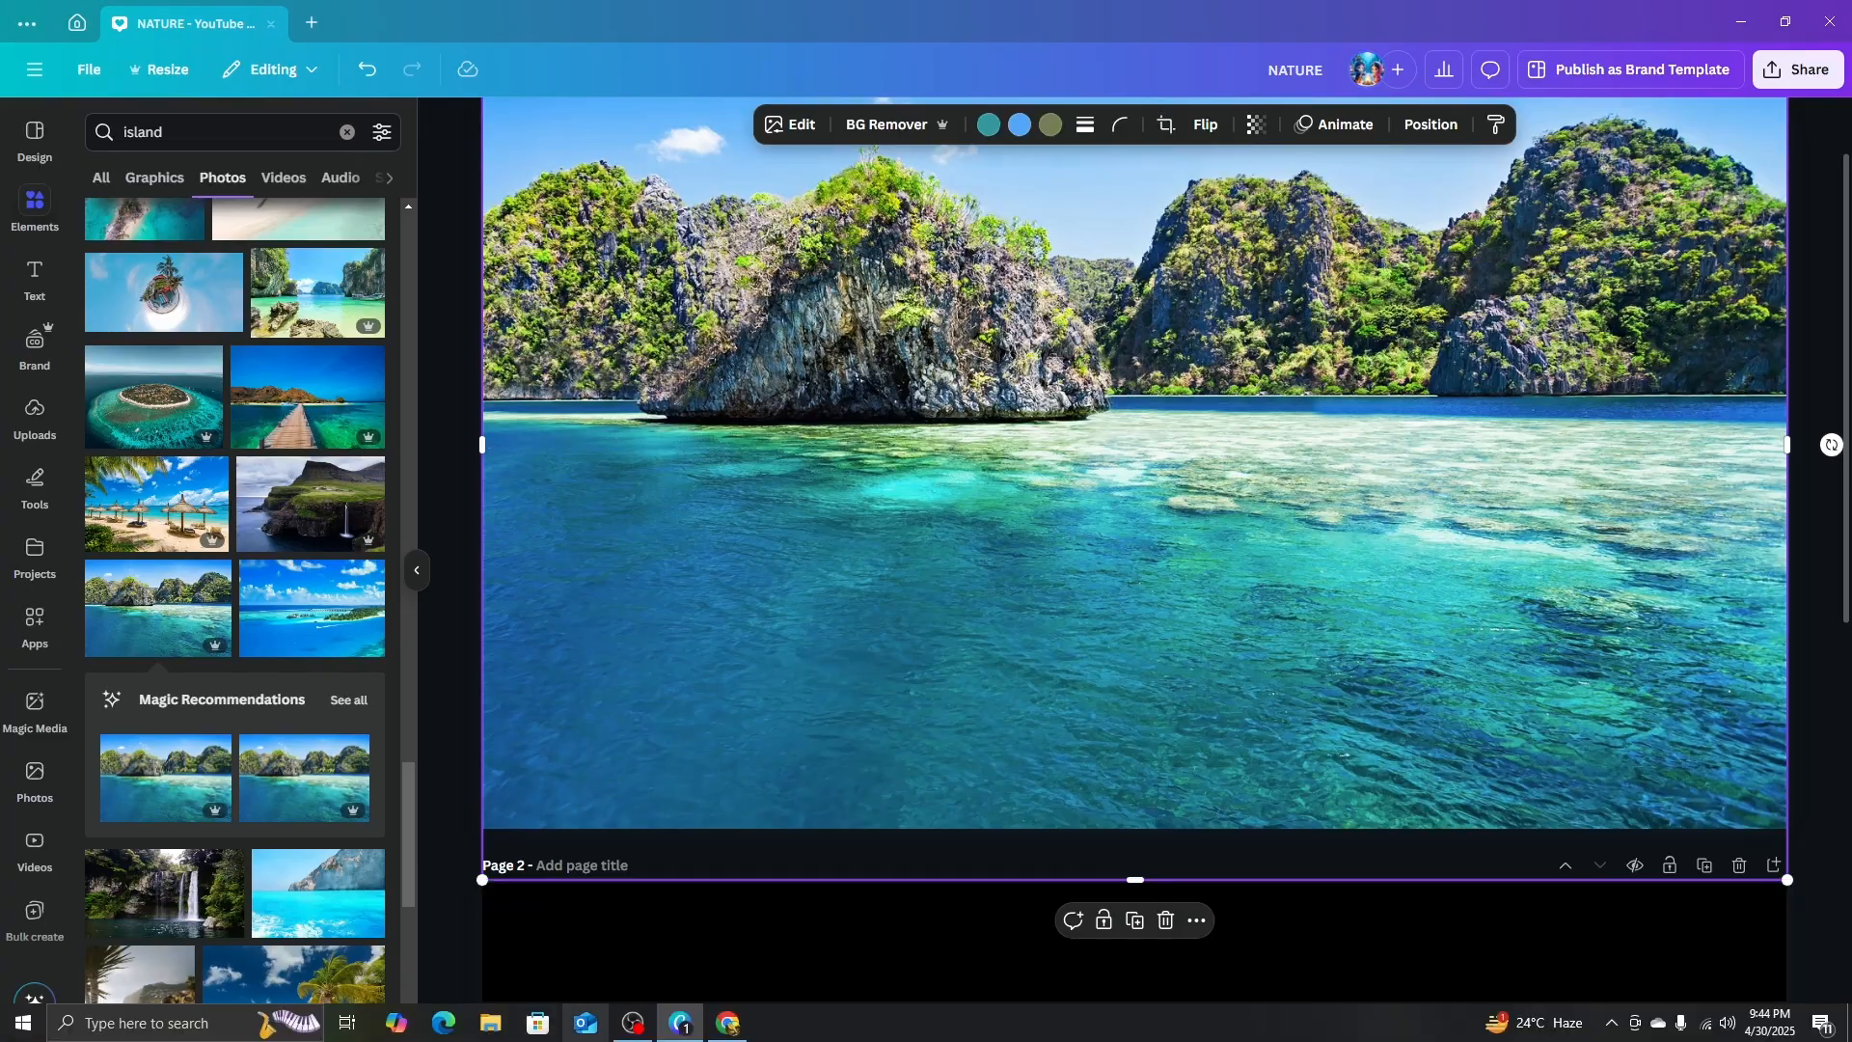
click(728, 1022)
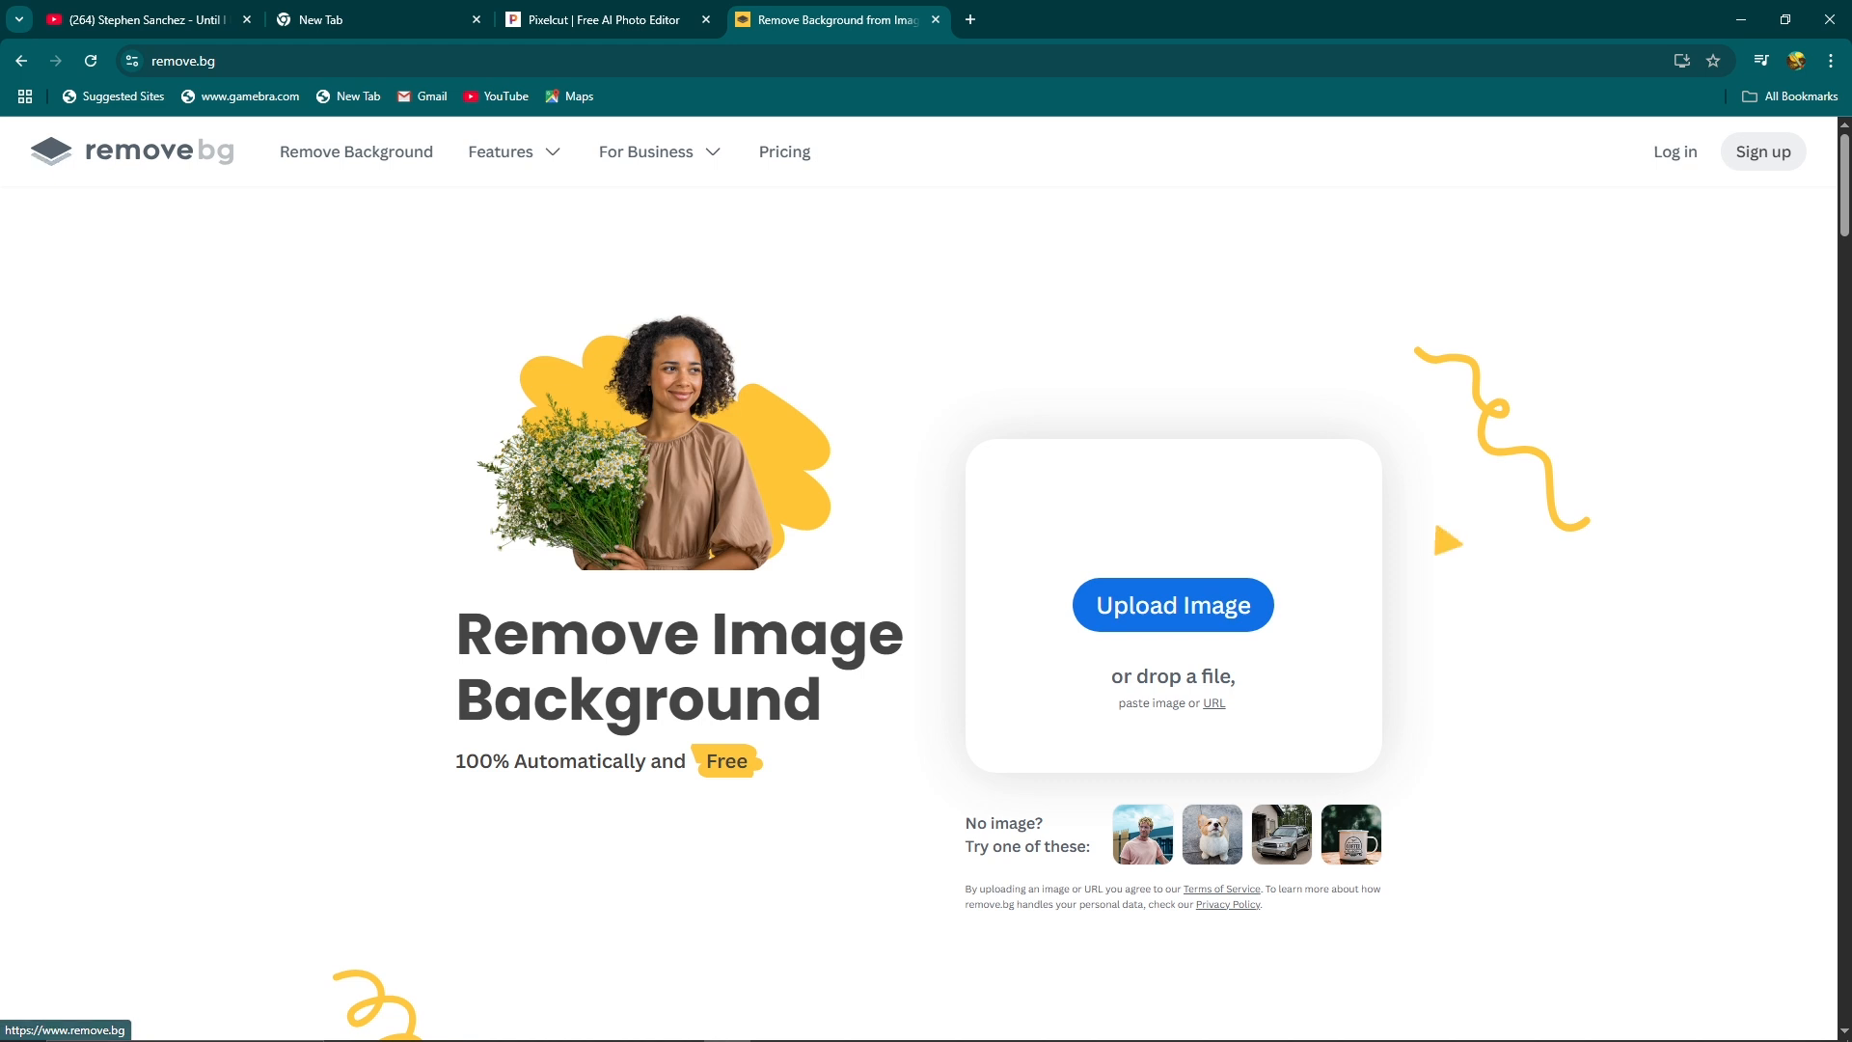
click(1173, 605)
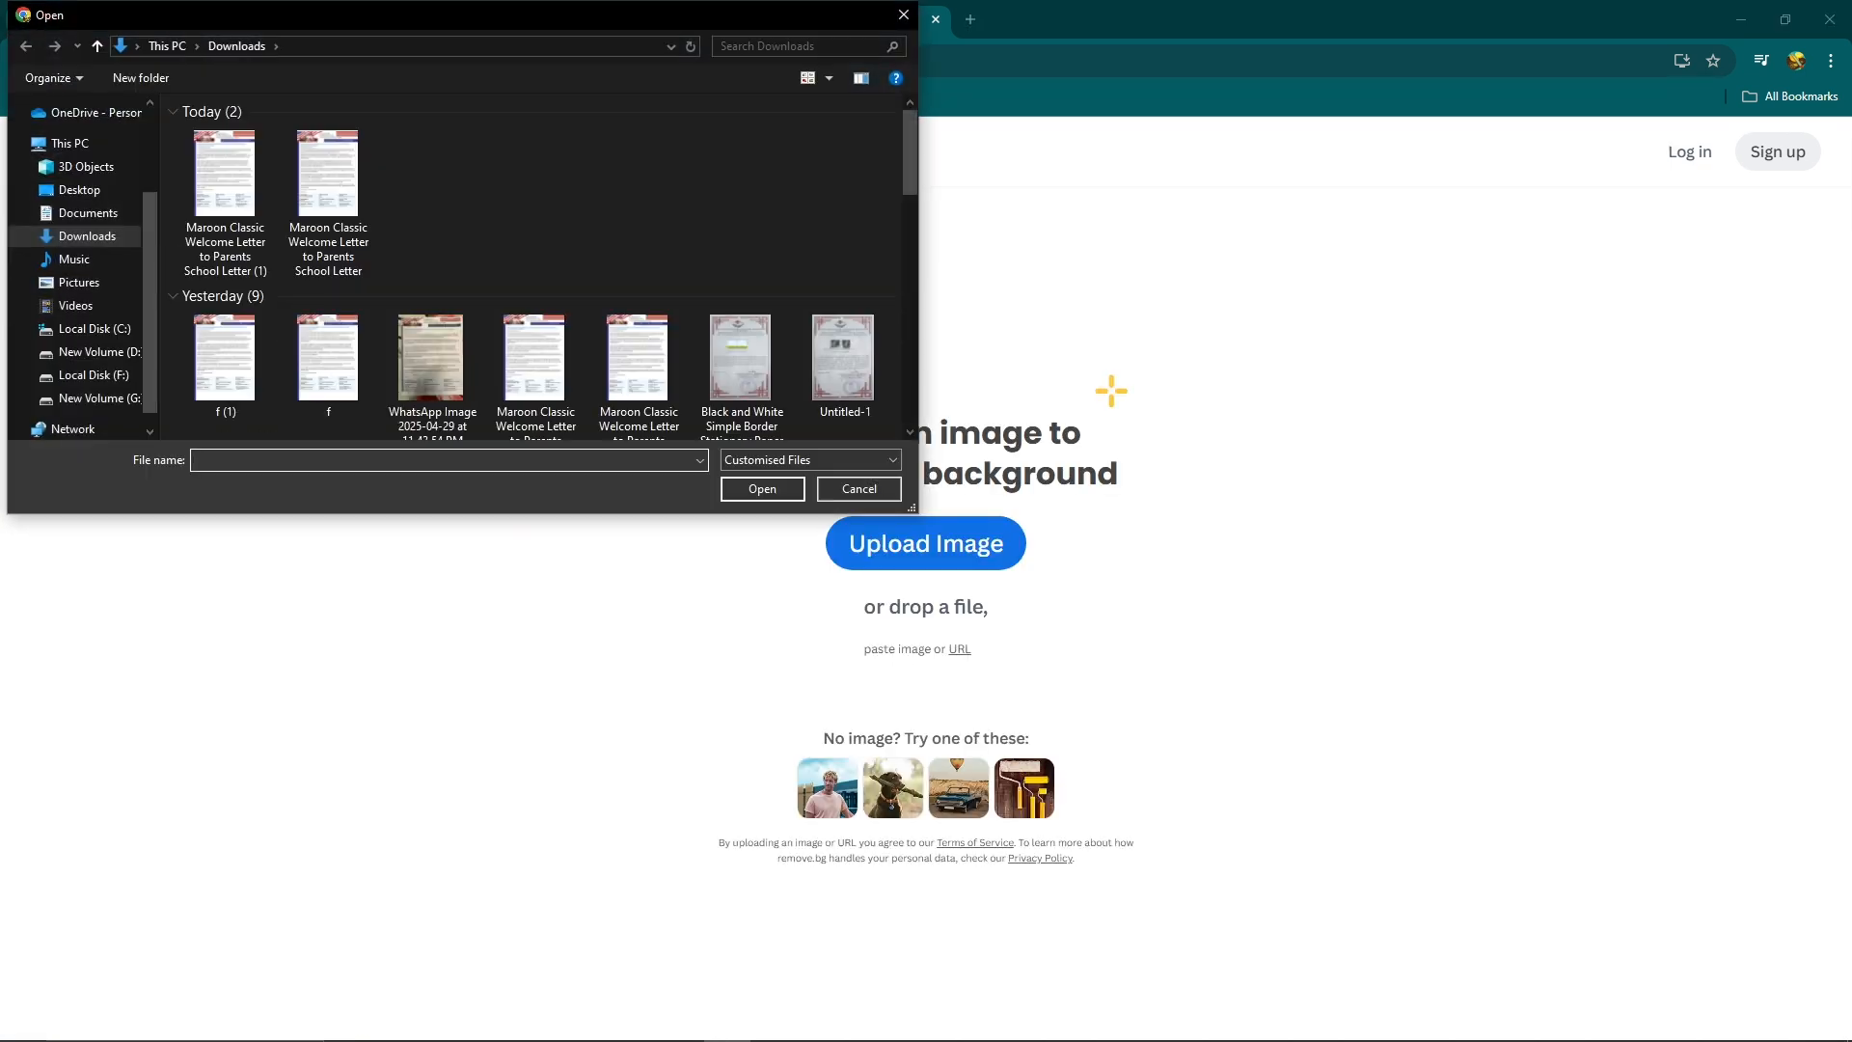
click(74, 259)
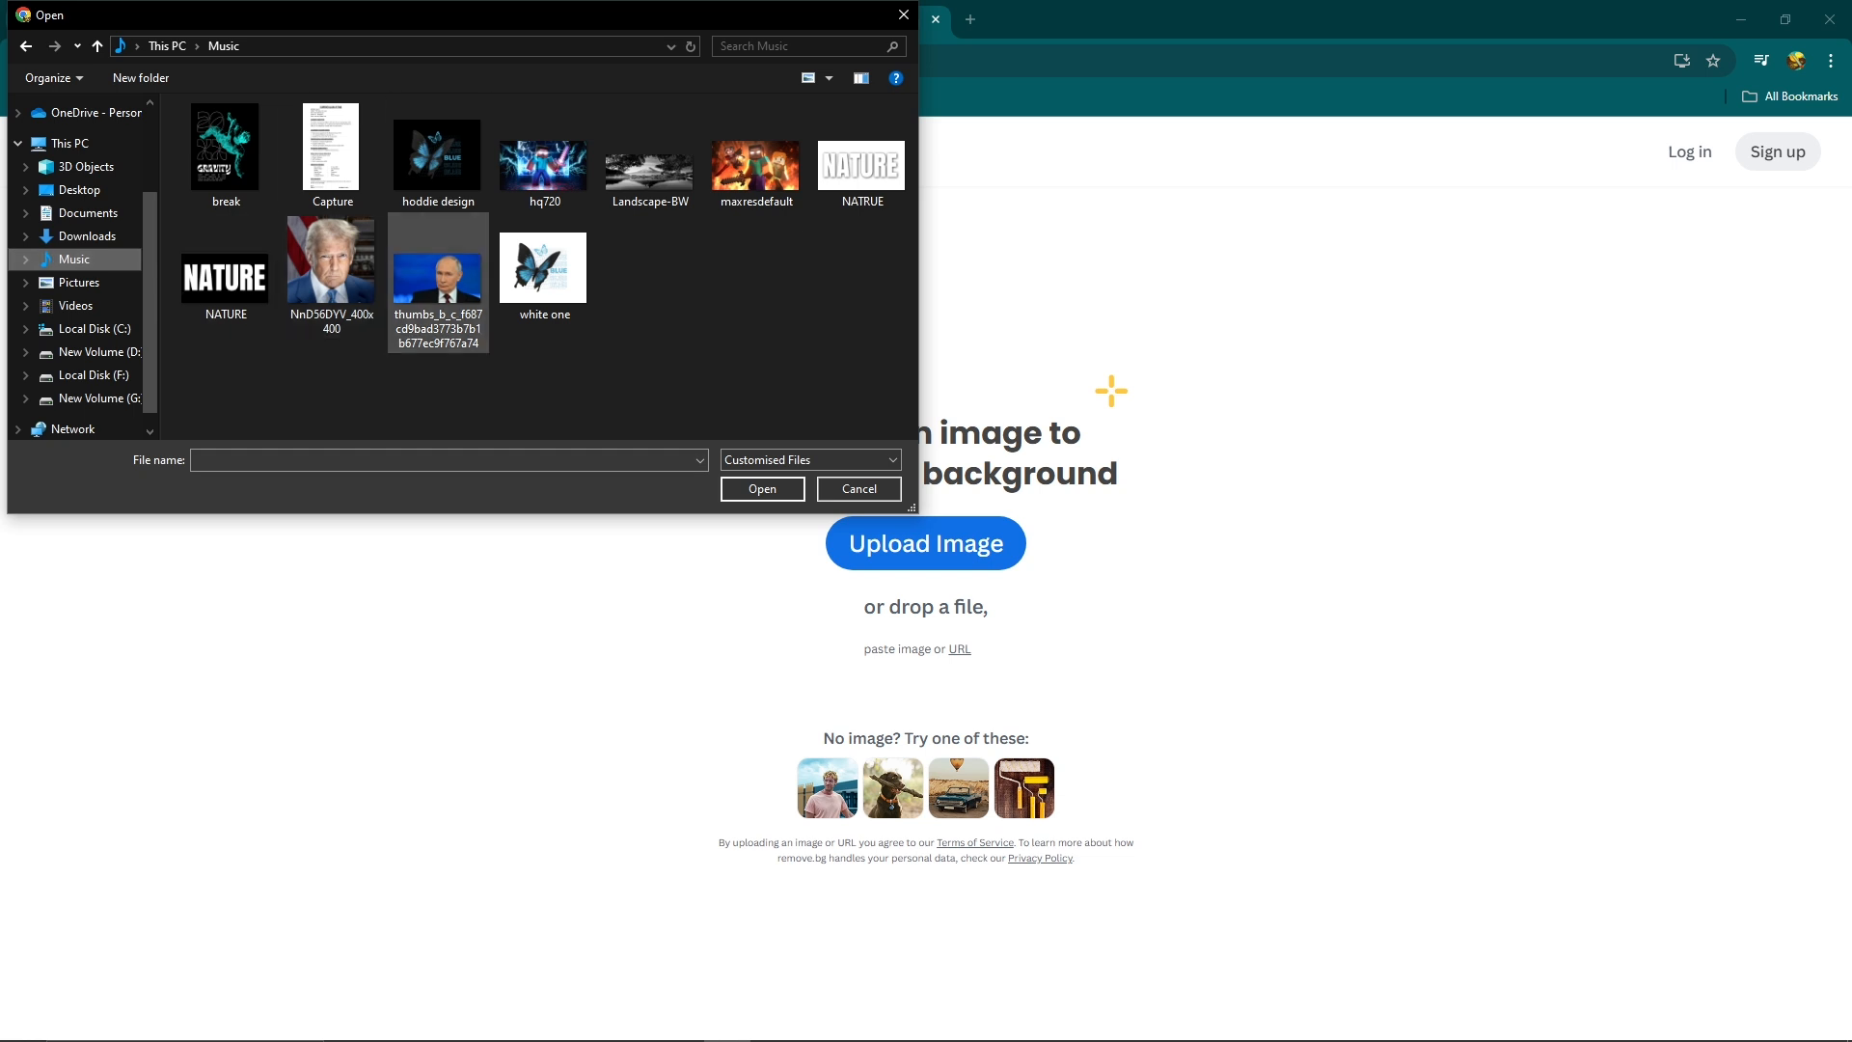
click(225, 278)
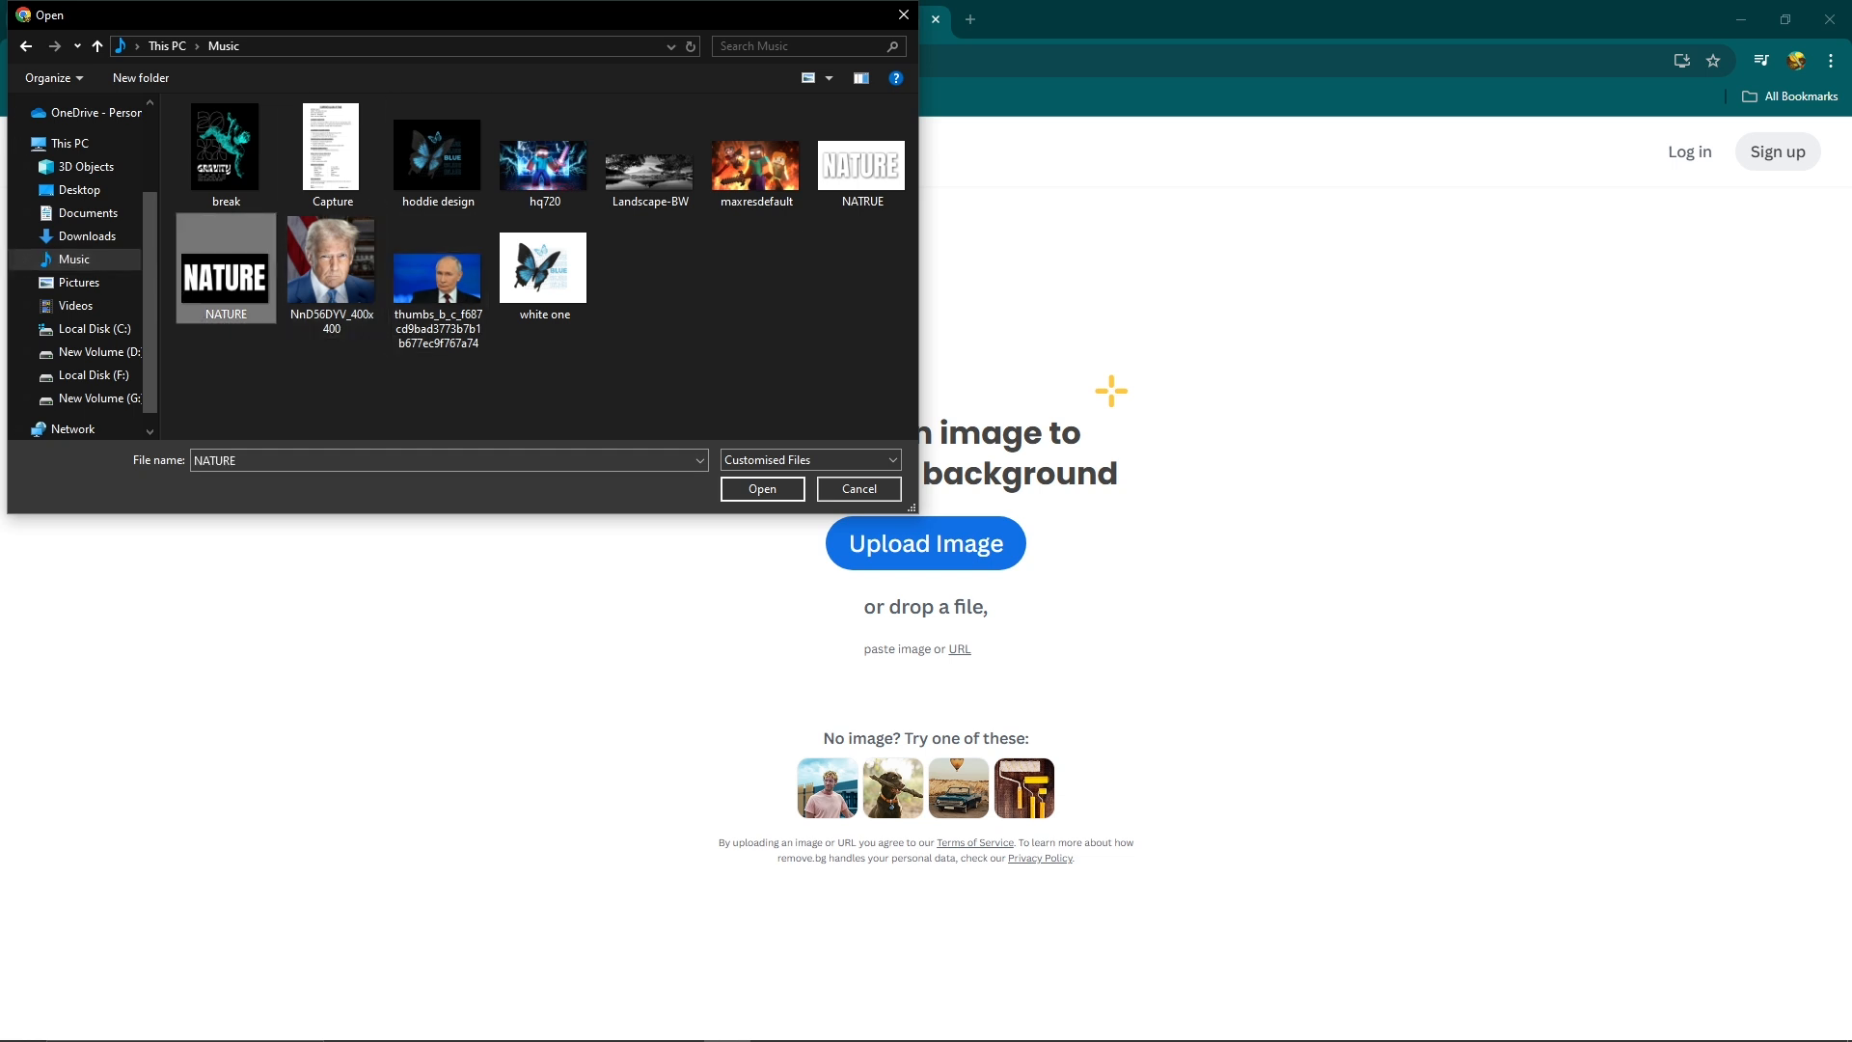
key(Return)
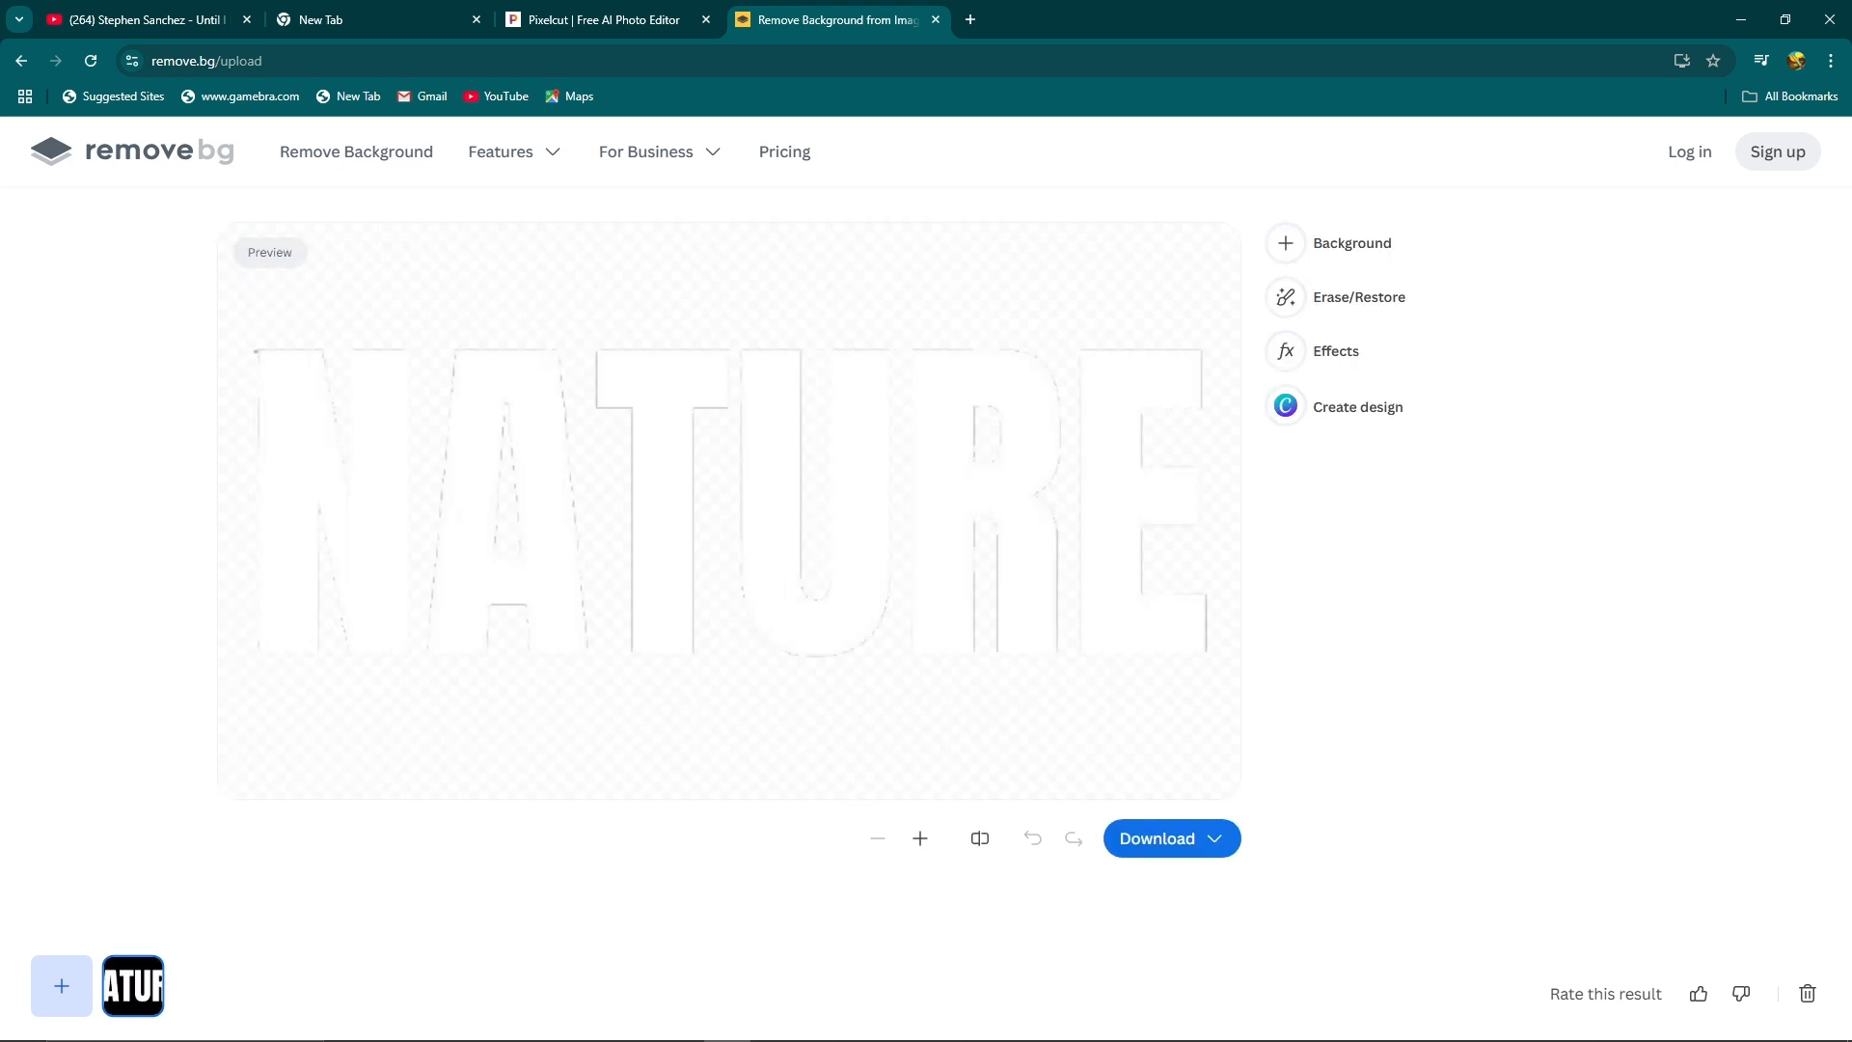
- Download the free 666 x 375 preview of the cut-out NATURE image and switch back to Canva
click(1172, 838)
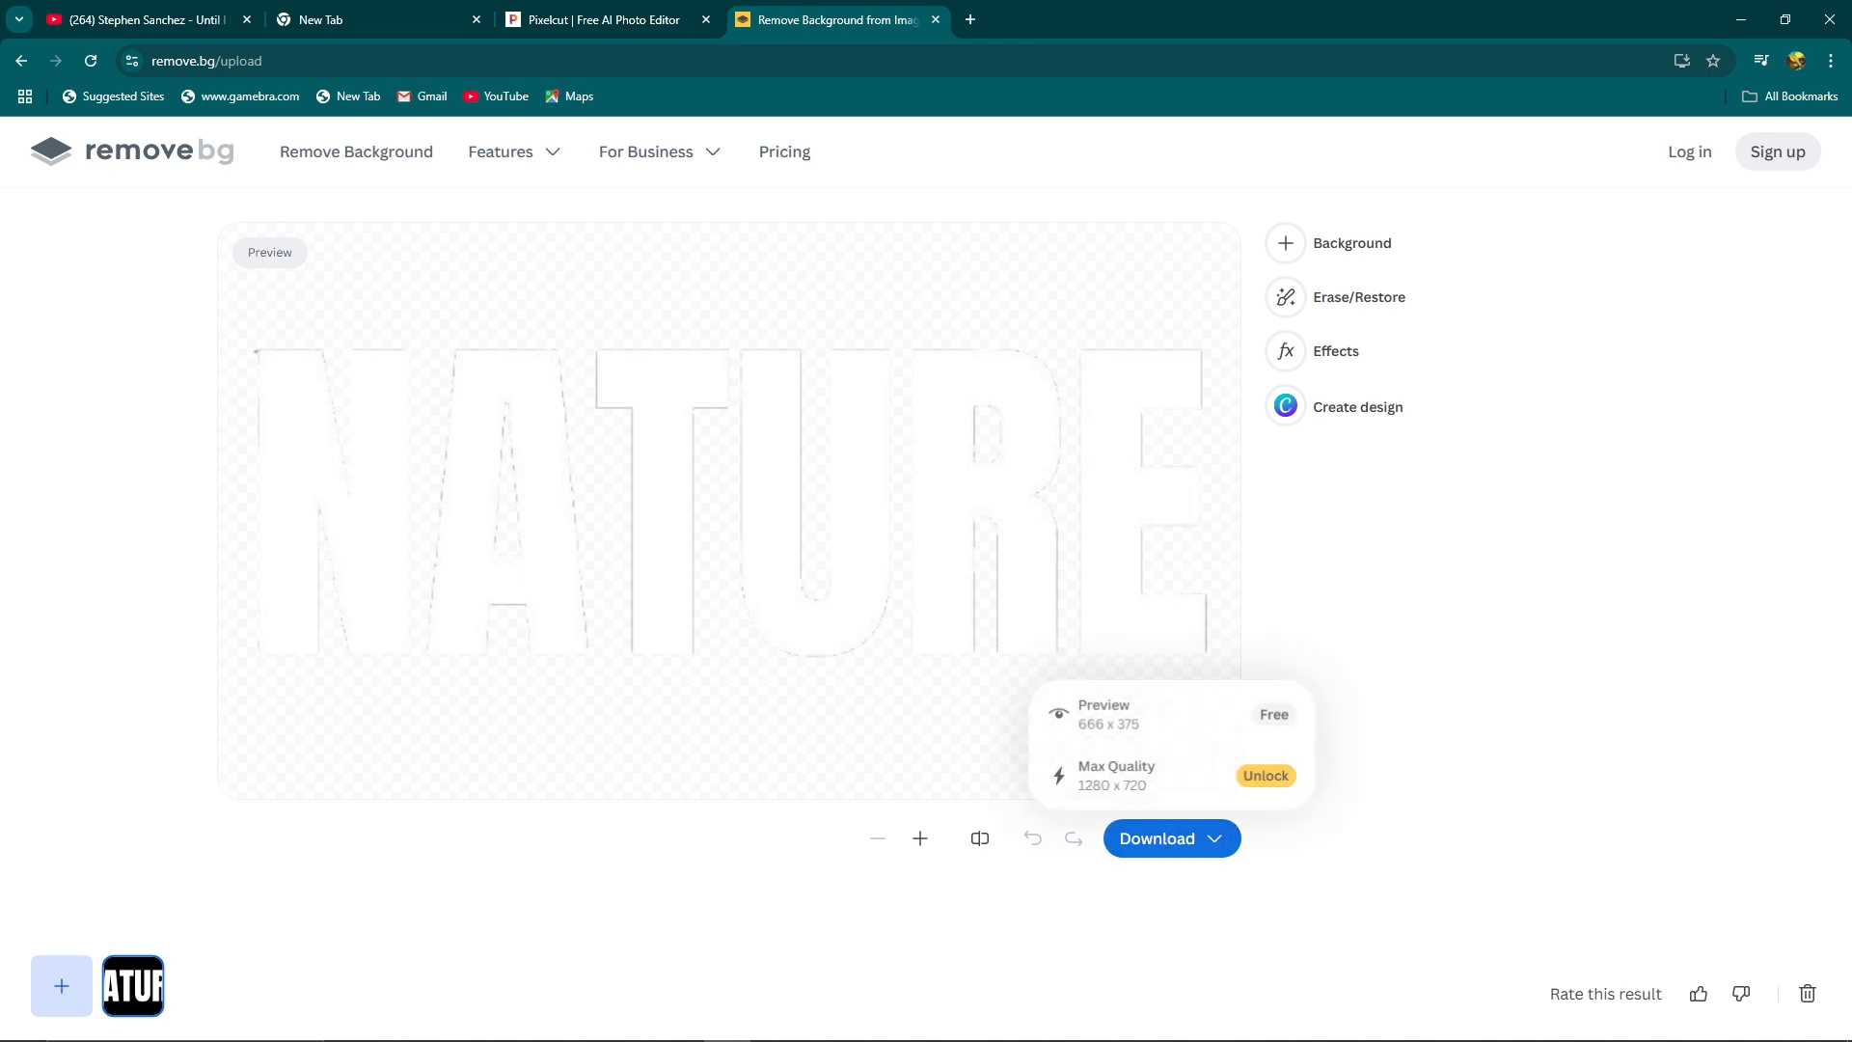
click(1172, 714)
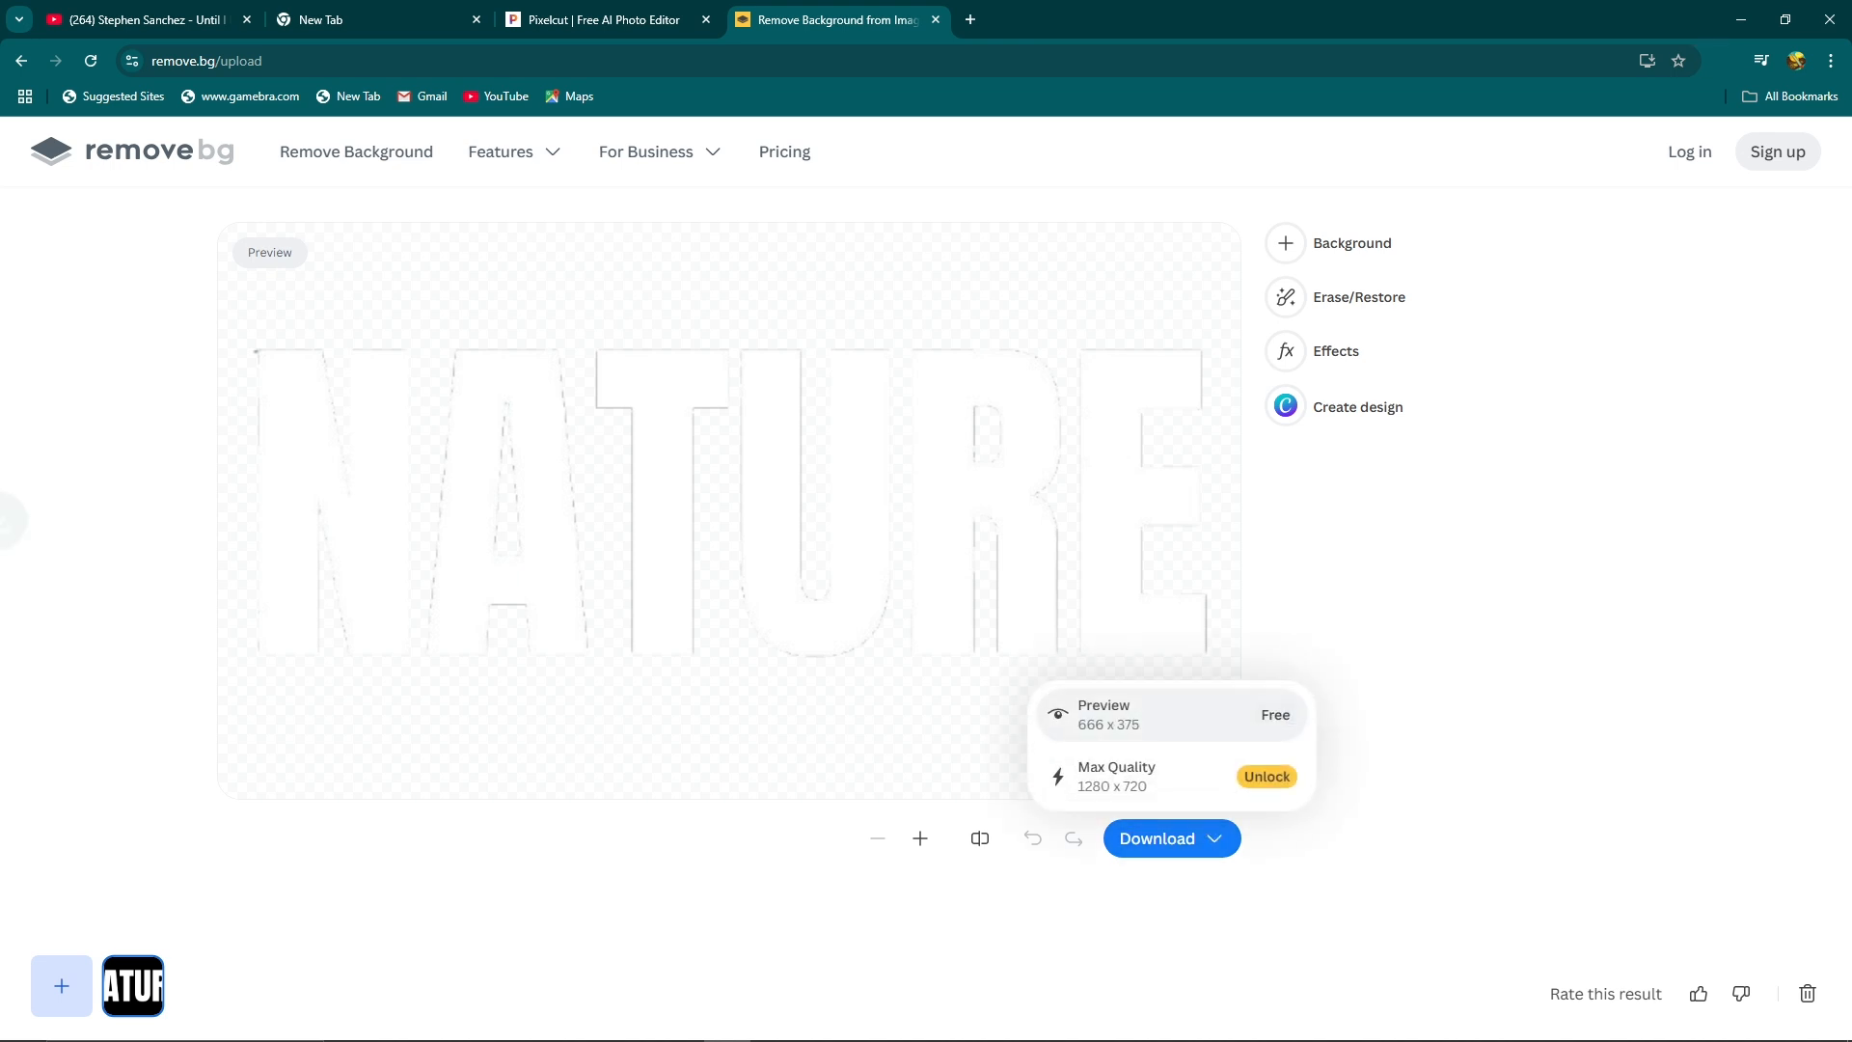
key(alt+Tab)
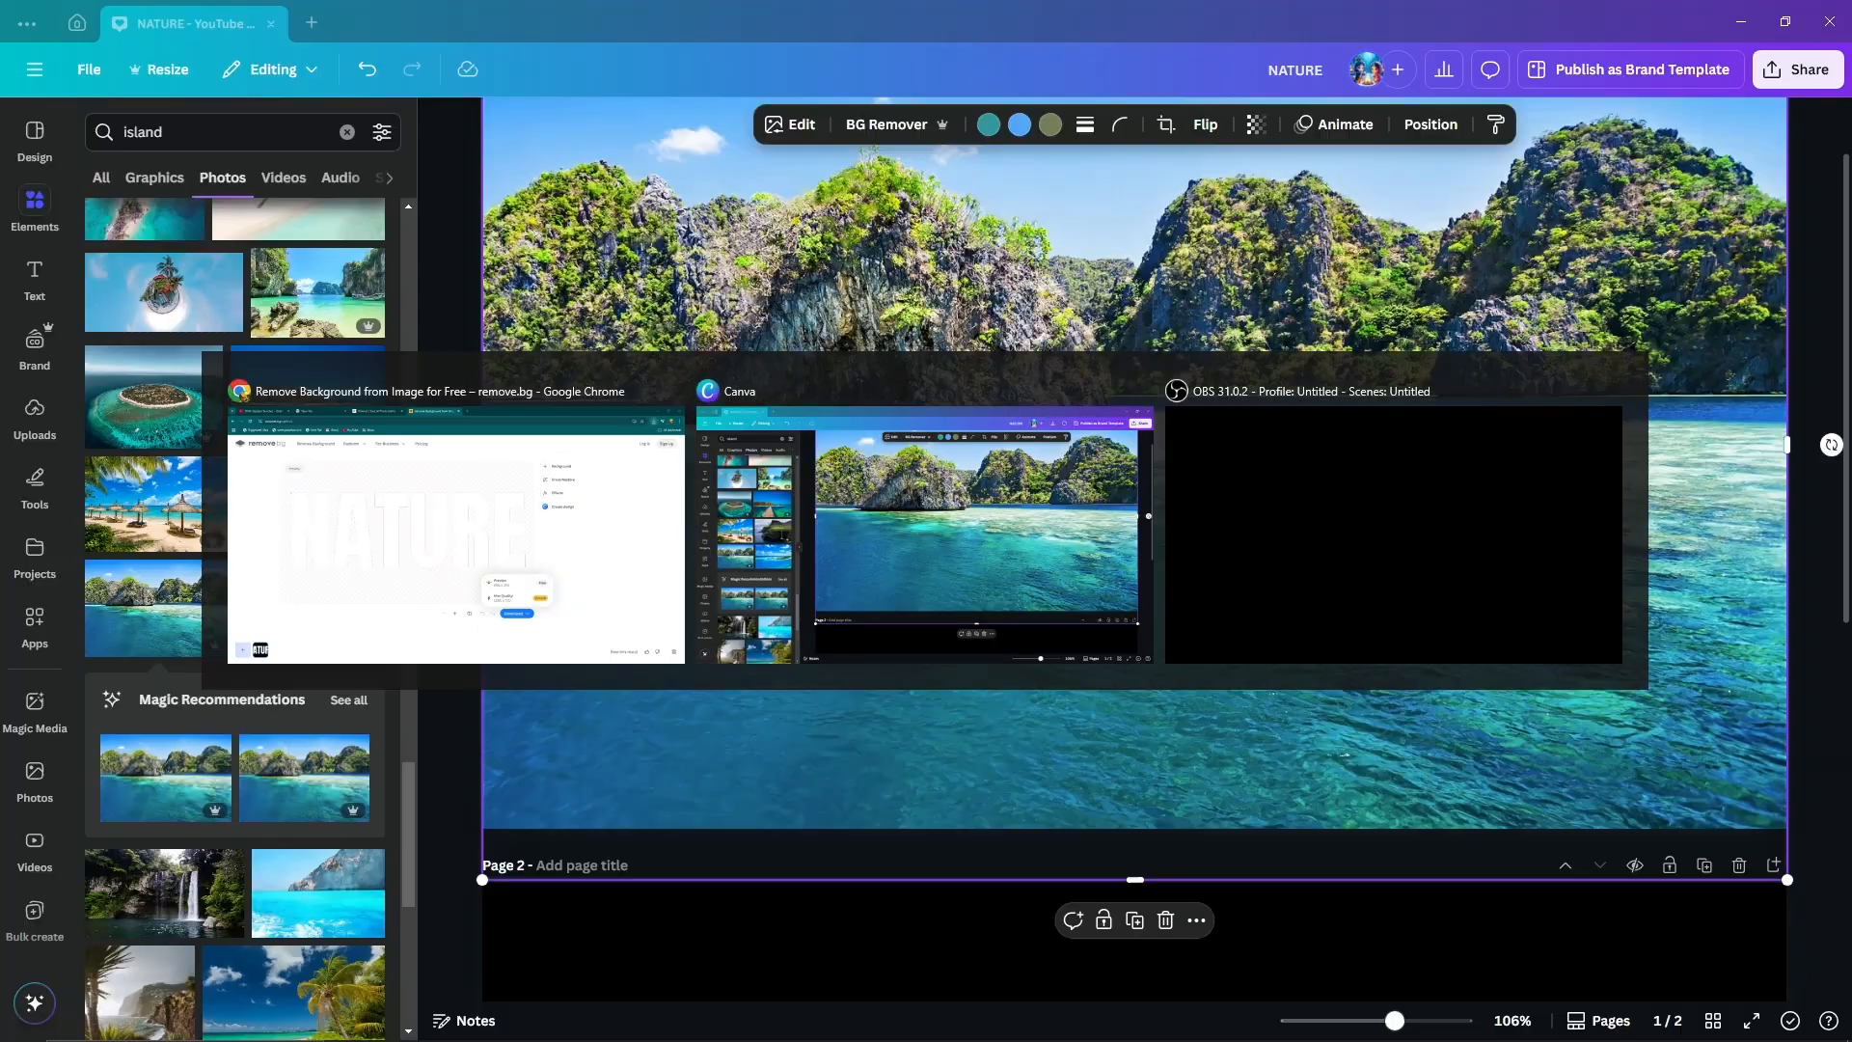
key(Escape)
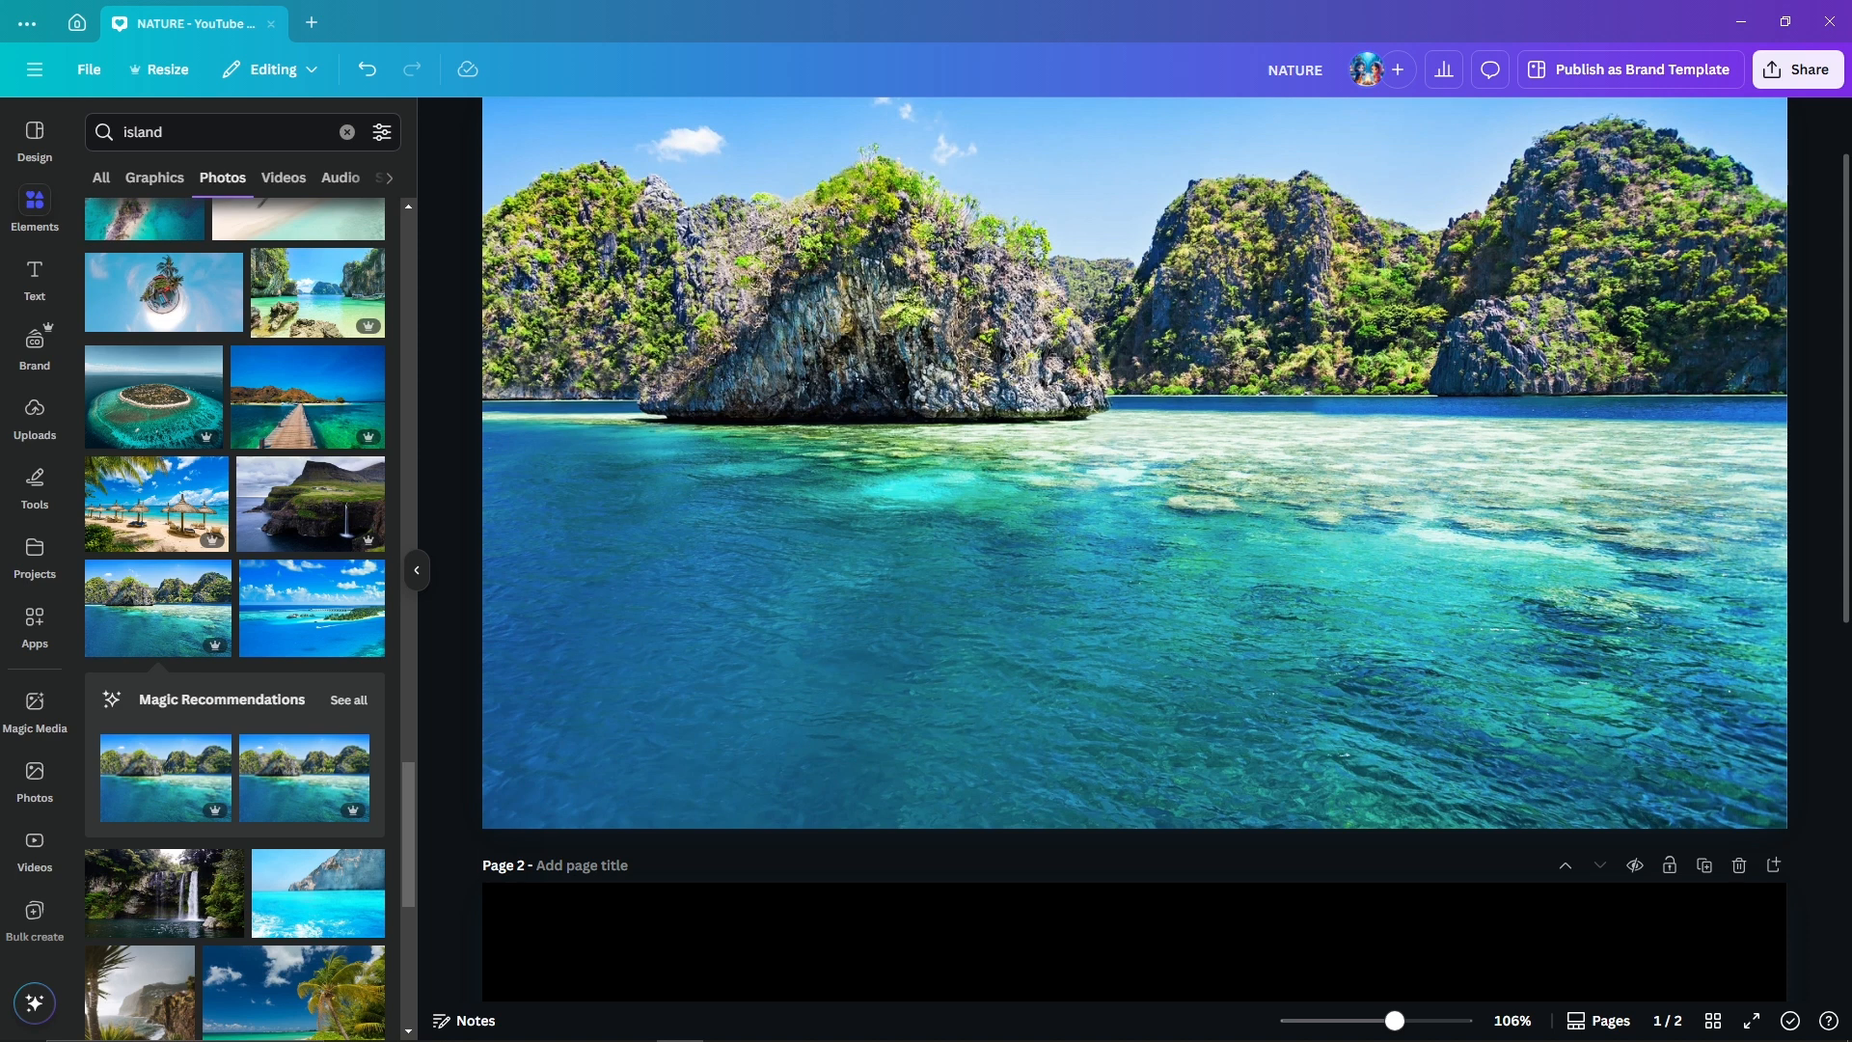
- Find the Transform Image app in Canva's apps and open it for use on the lagoon photo page
click(868, 463)
click(34, 625)
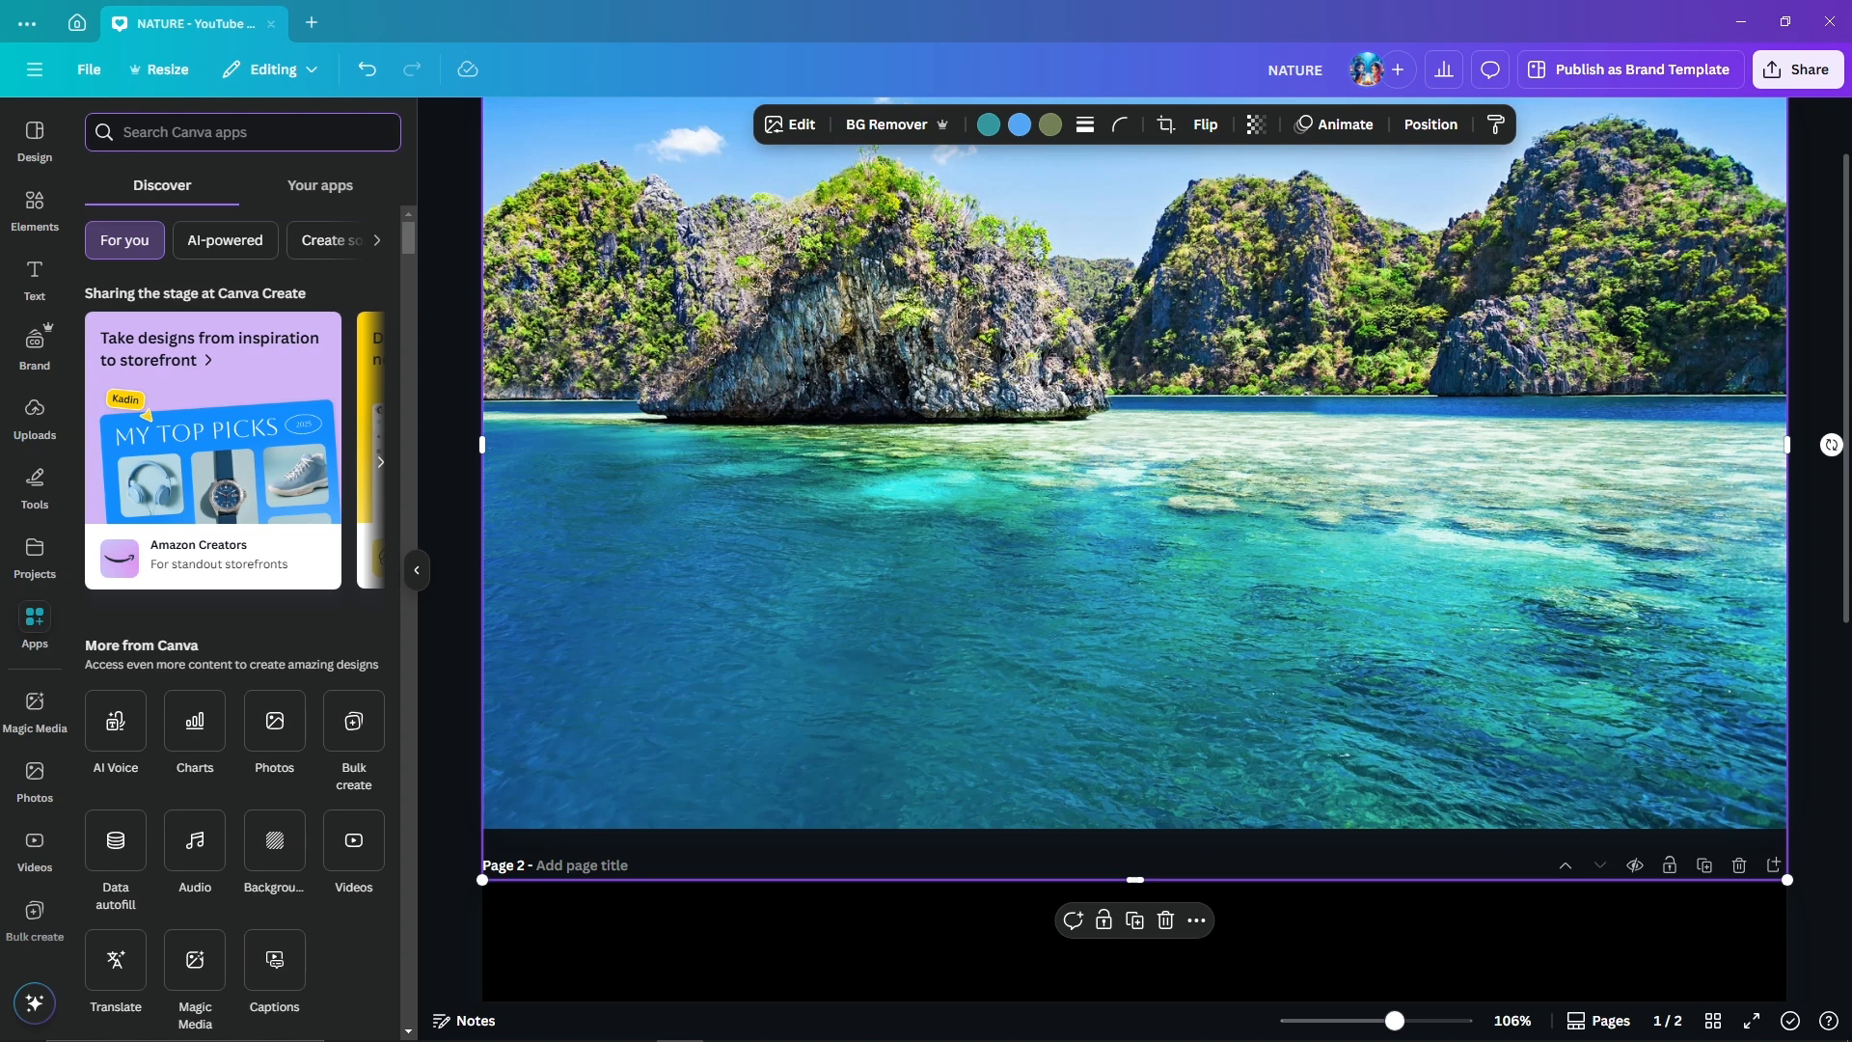
text(TRANSFORM)
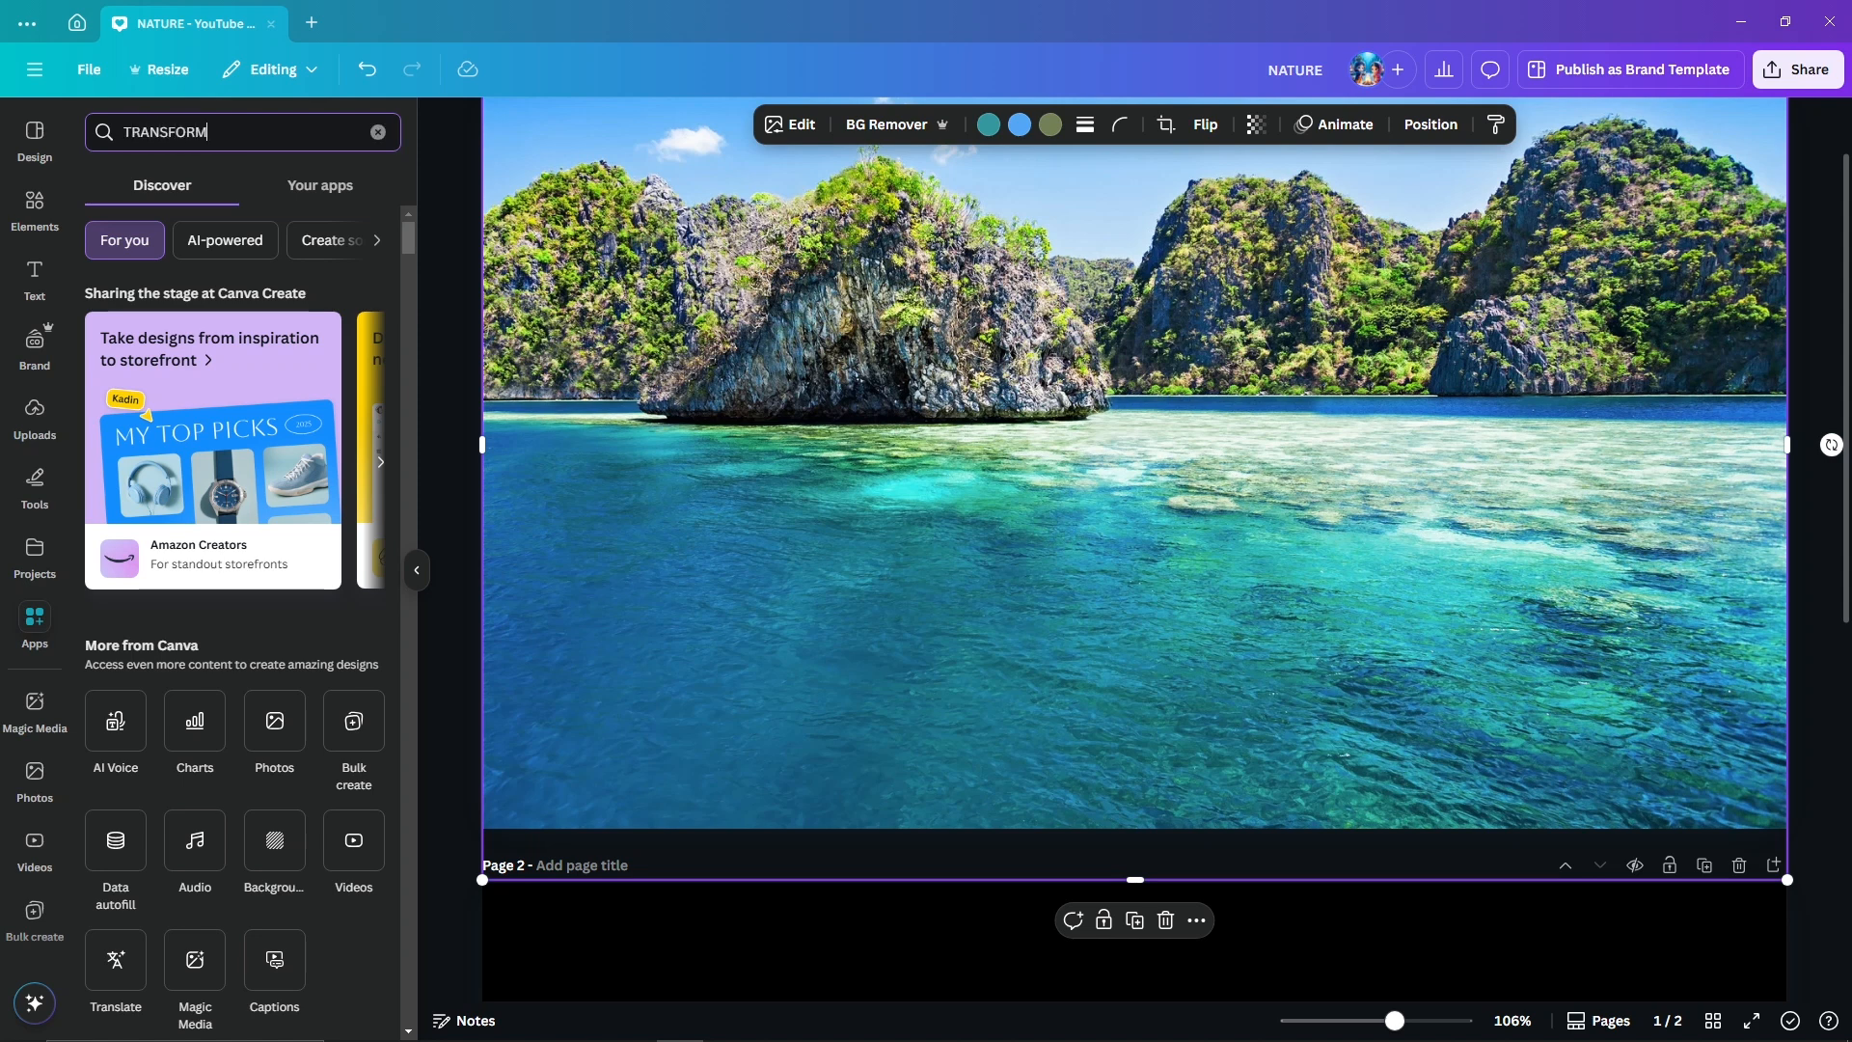
text( IMAGE)
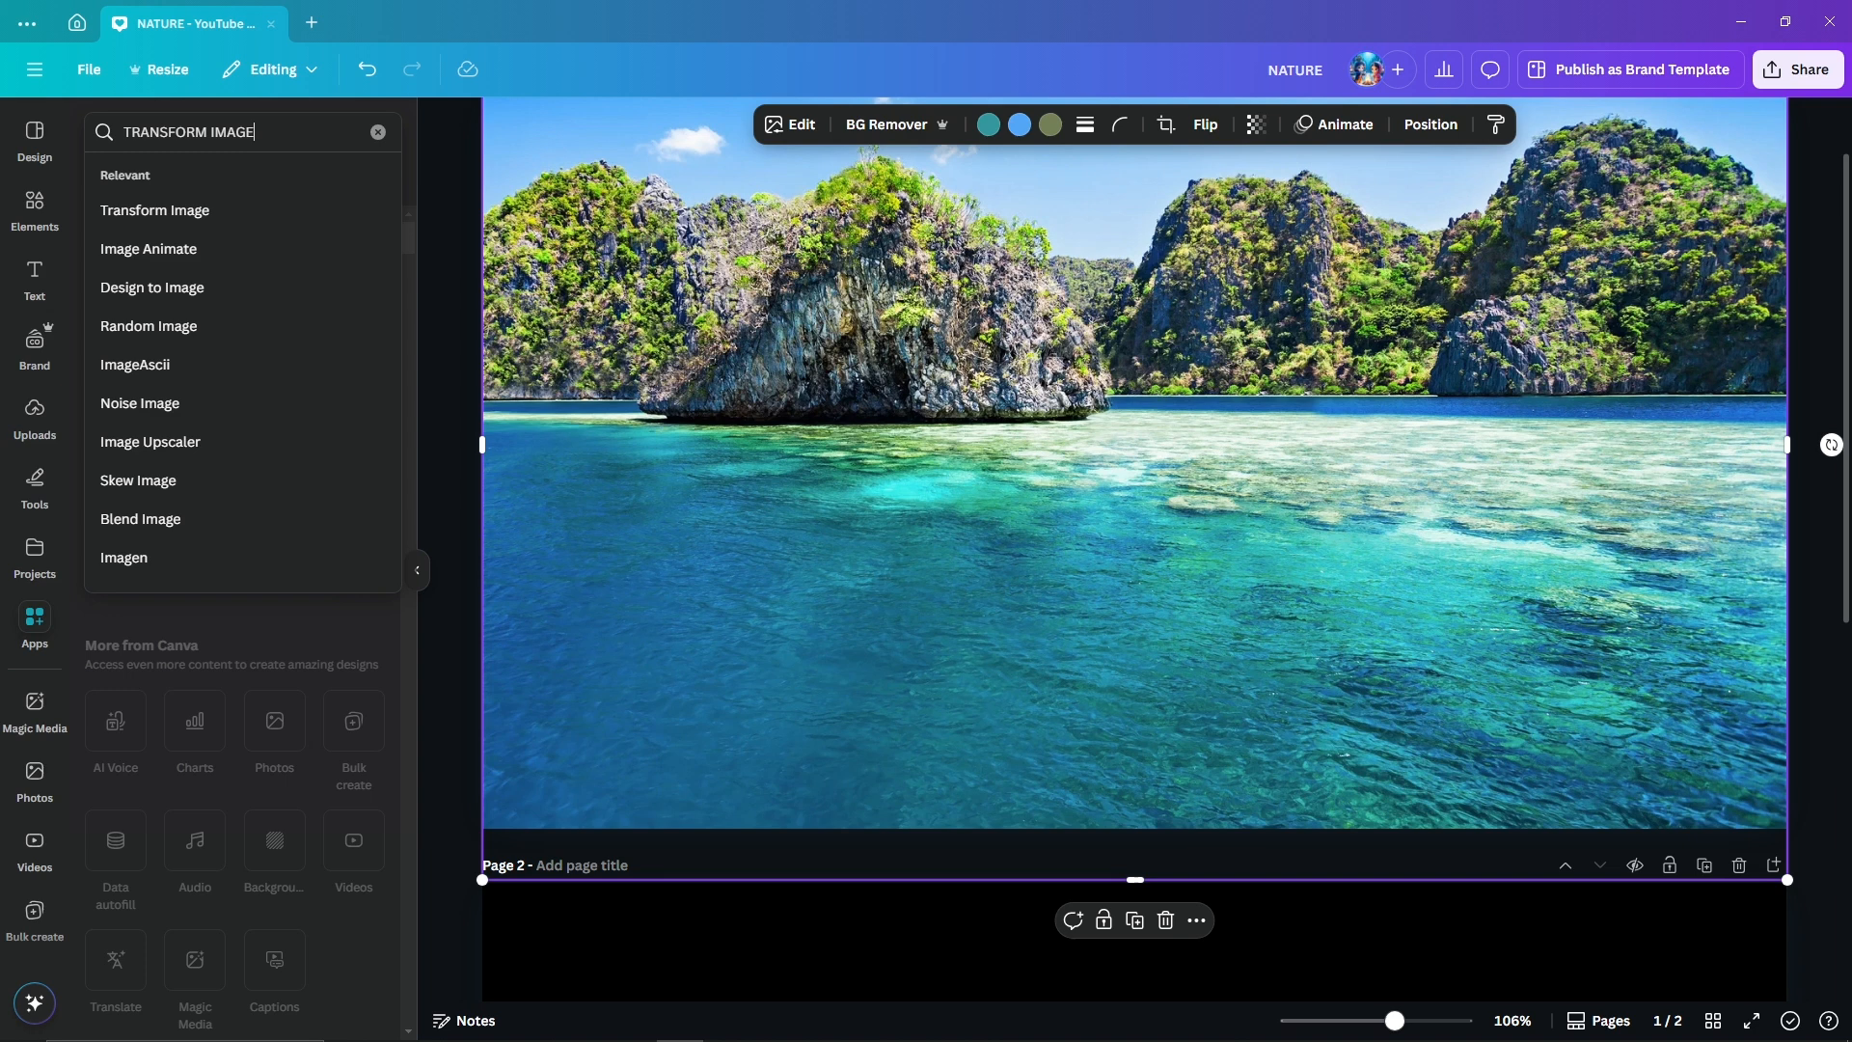
key(Down)
key(Return)
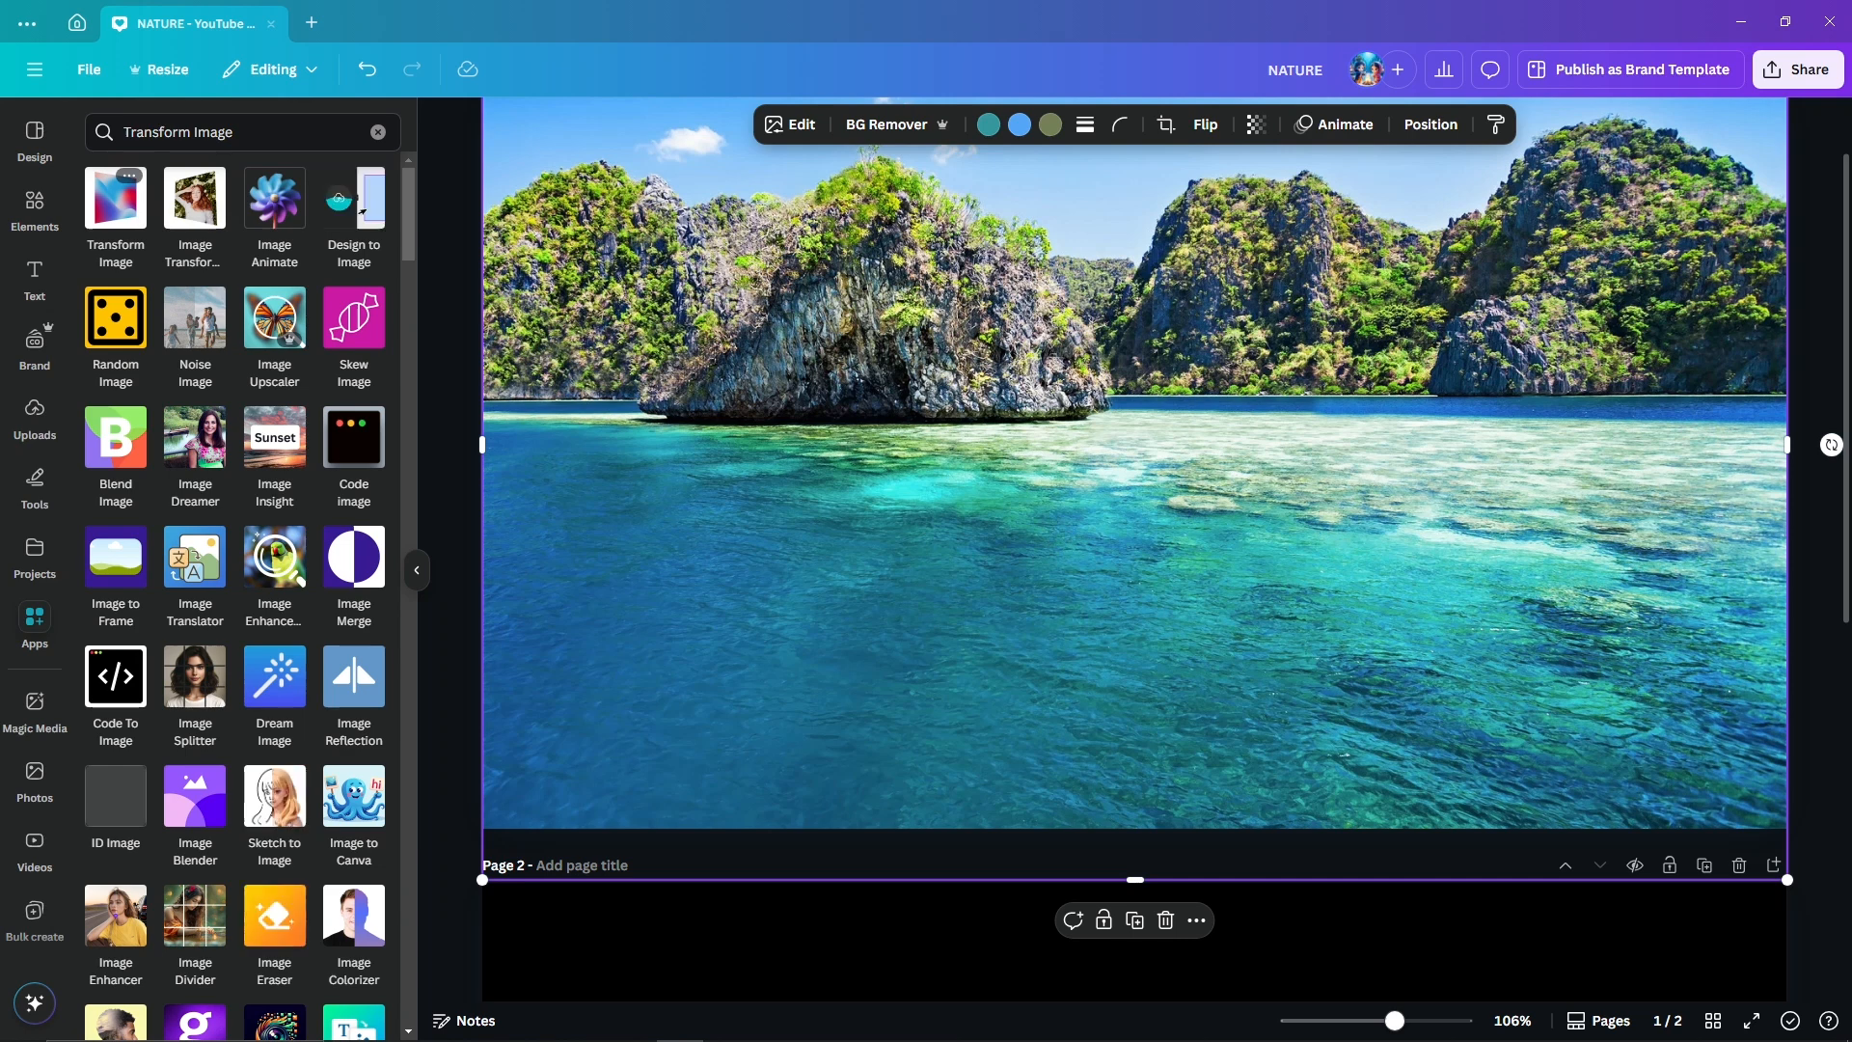
click(116, 199)
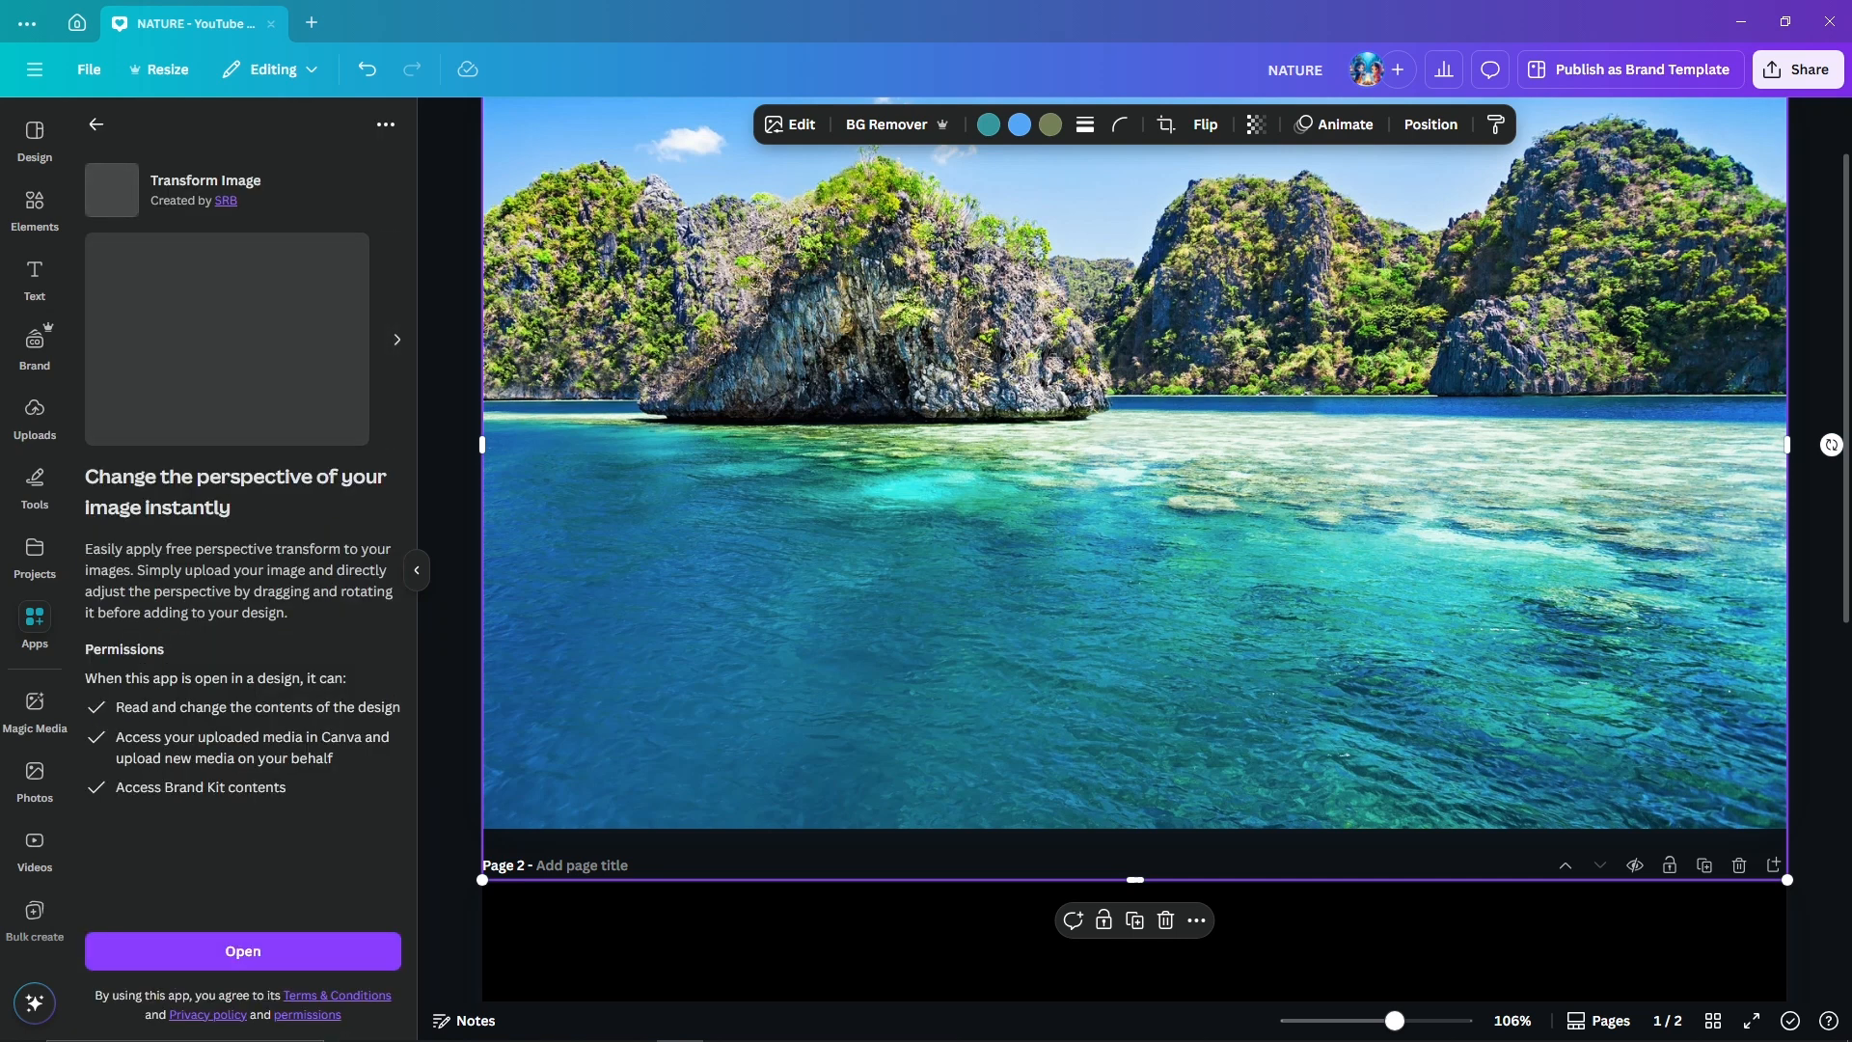
click(243, 952)
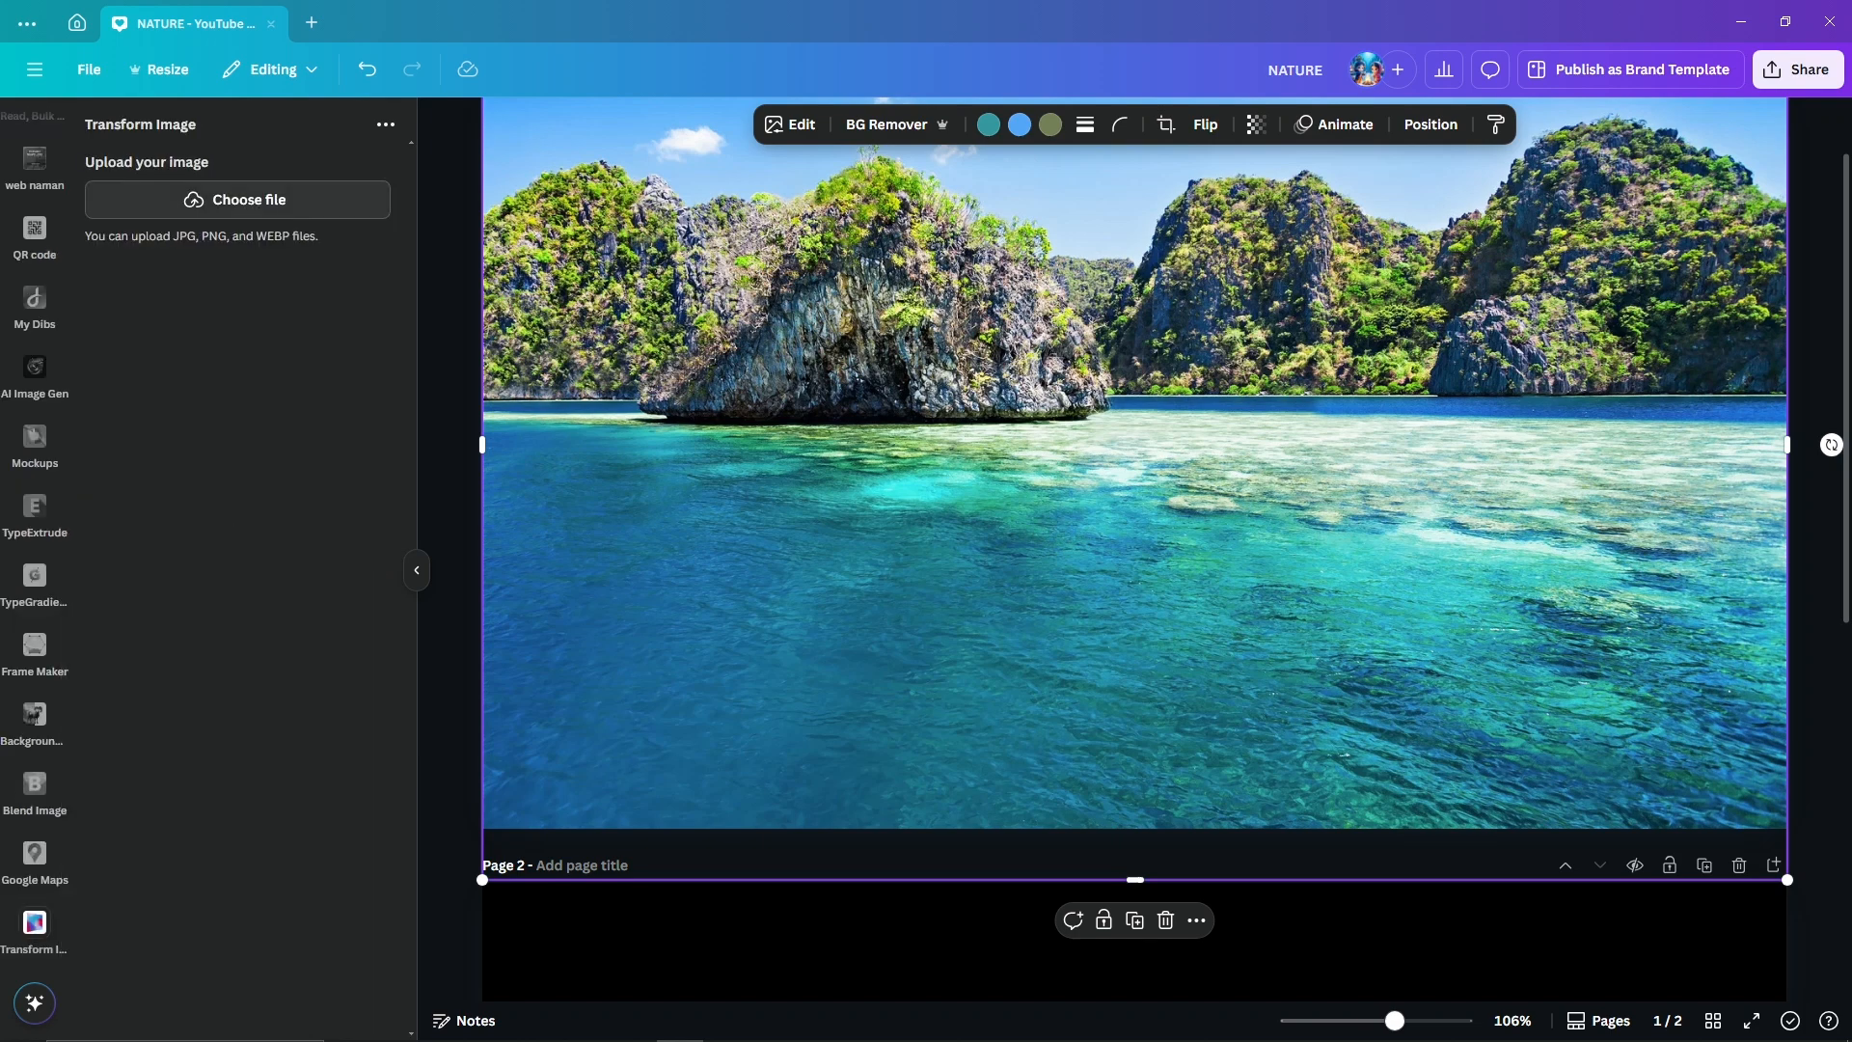
- Upload NATURE-removebg-preview.png from the Downloads folder into the Transform Image app
click(237, 199)
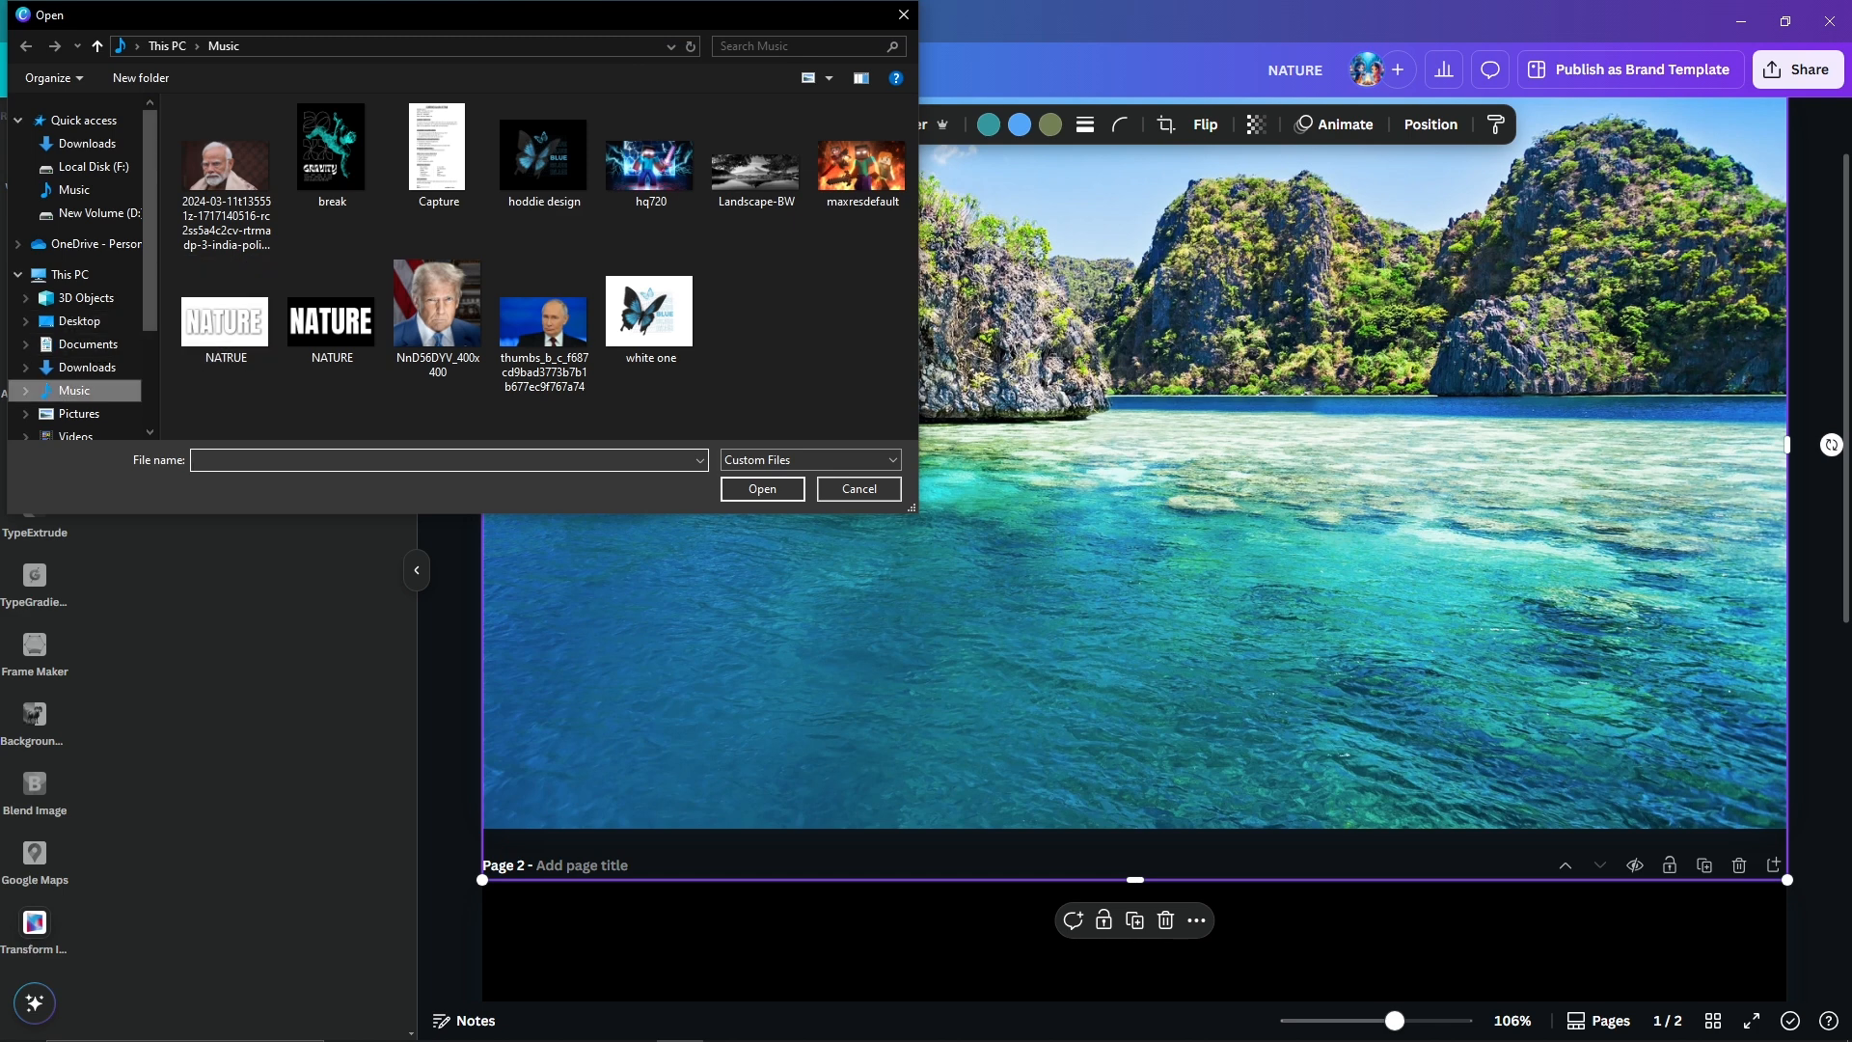
click(87, 367)
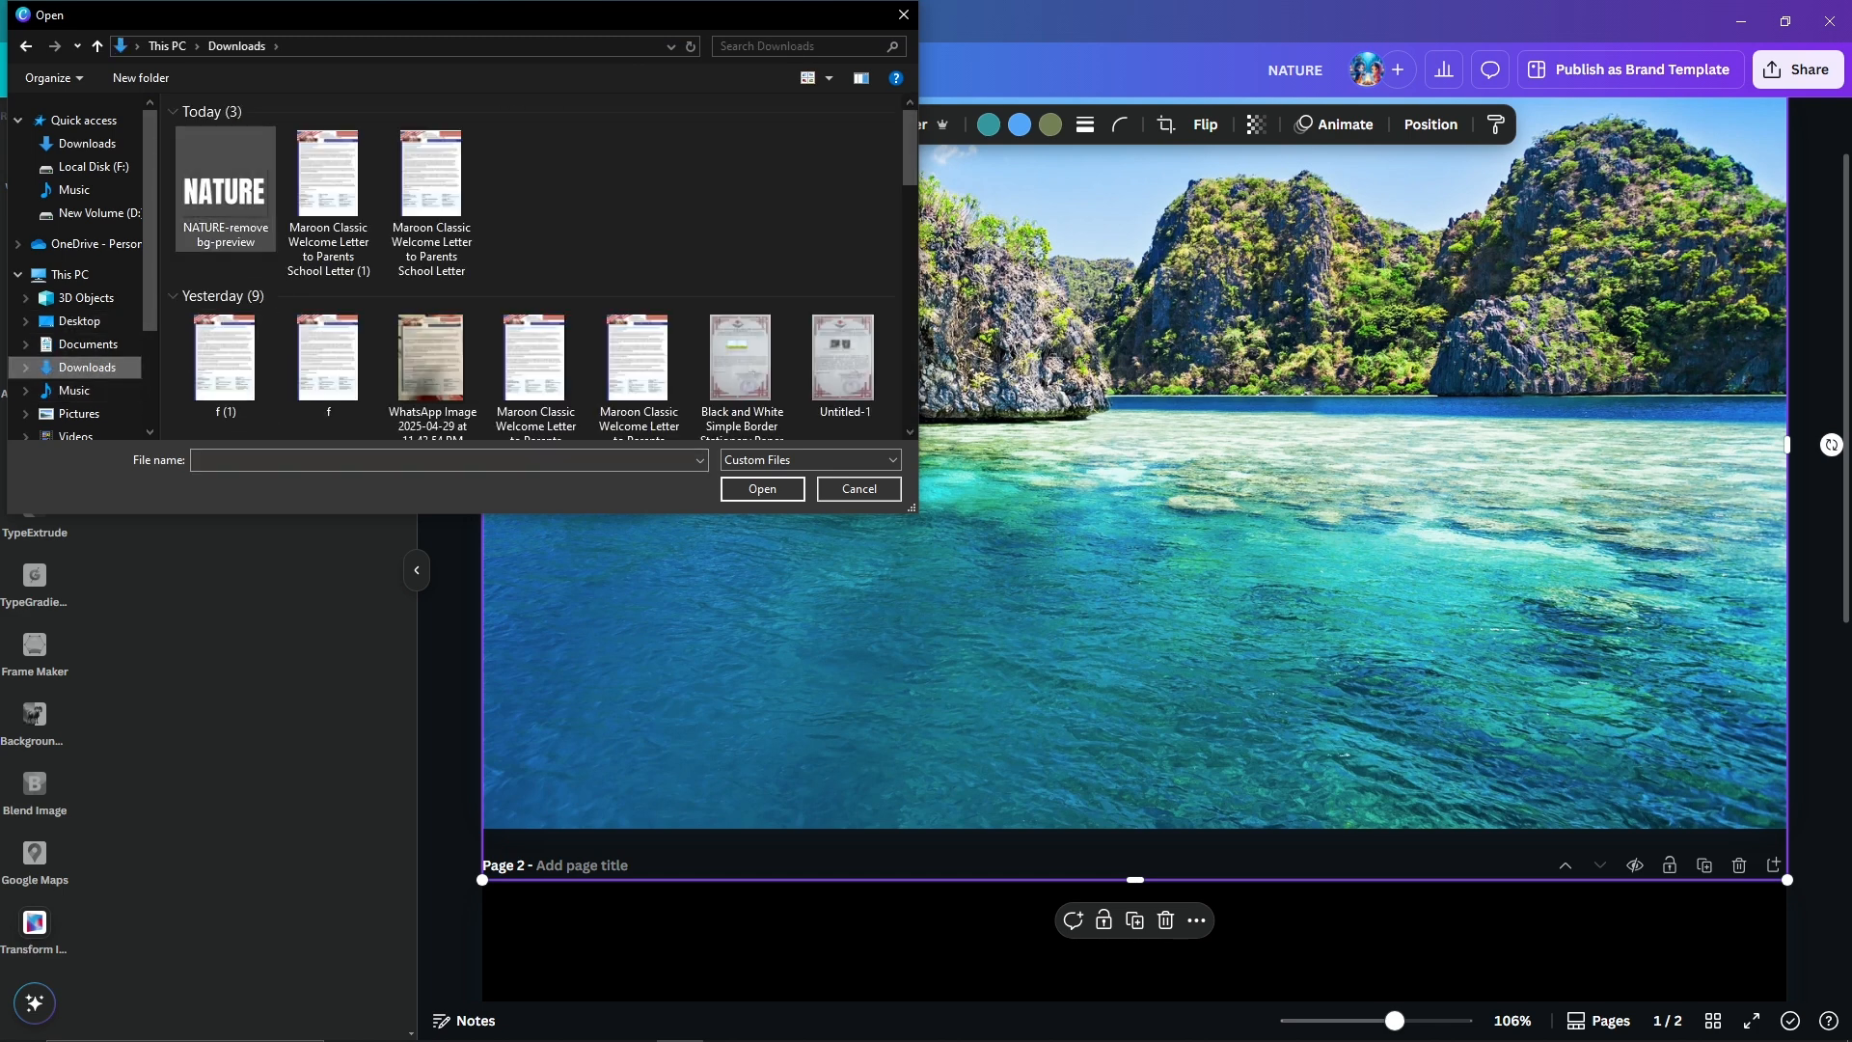
click(225, 188)
click(762, 489)
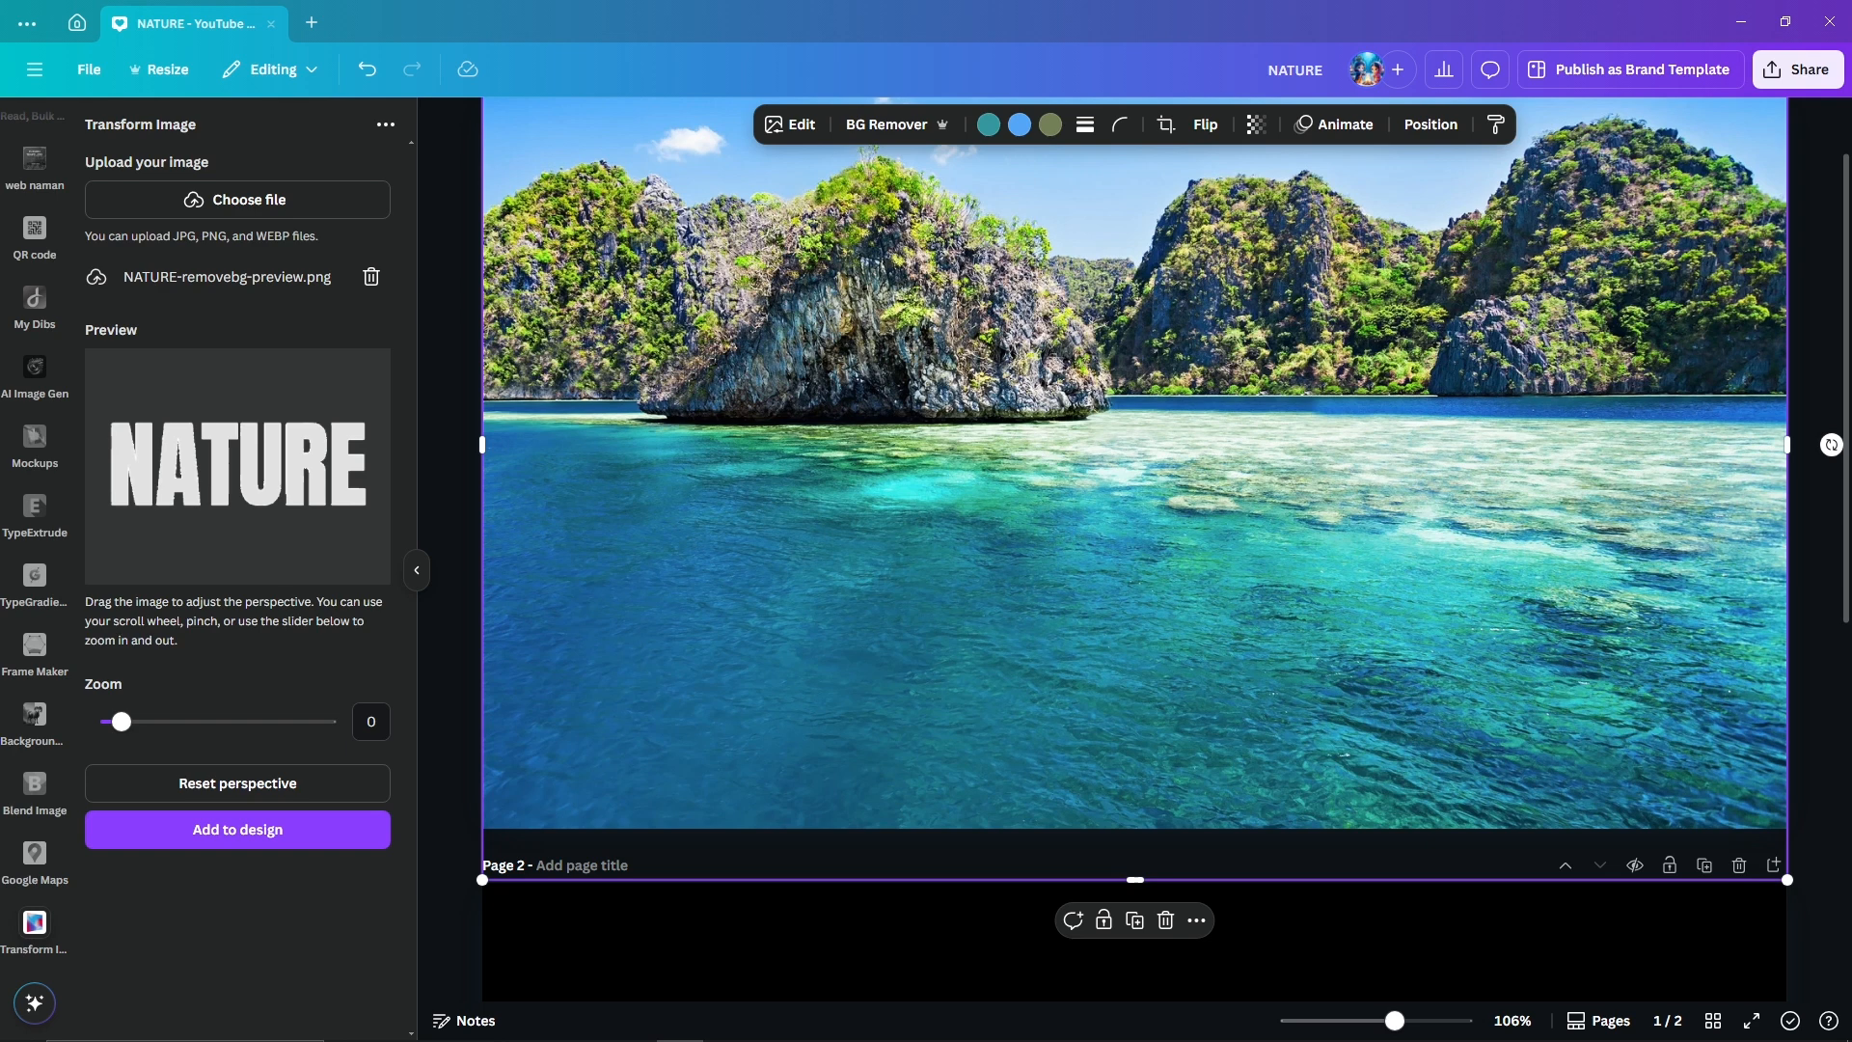
- Turn the NATURE image's perspective so its letters grow larger toward the E, set zoom to -0.46, and add it to the design
mouse_move(237, 466)
mouse_down()
mouse_move(273, 479)
mouse_move(214, 468)
mouse_up()
drag(121, 721, 118, 721)
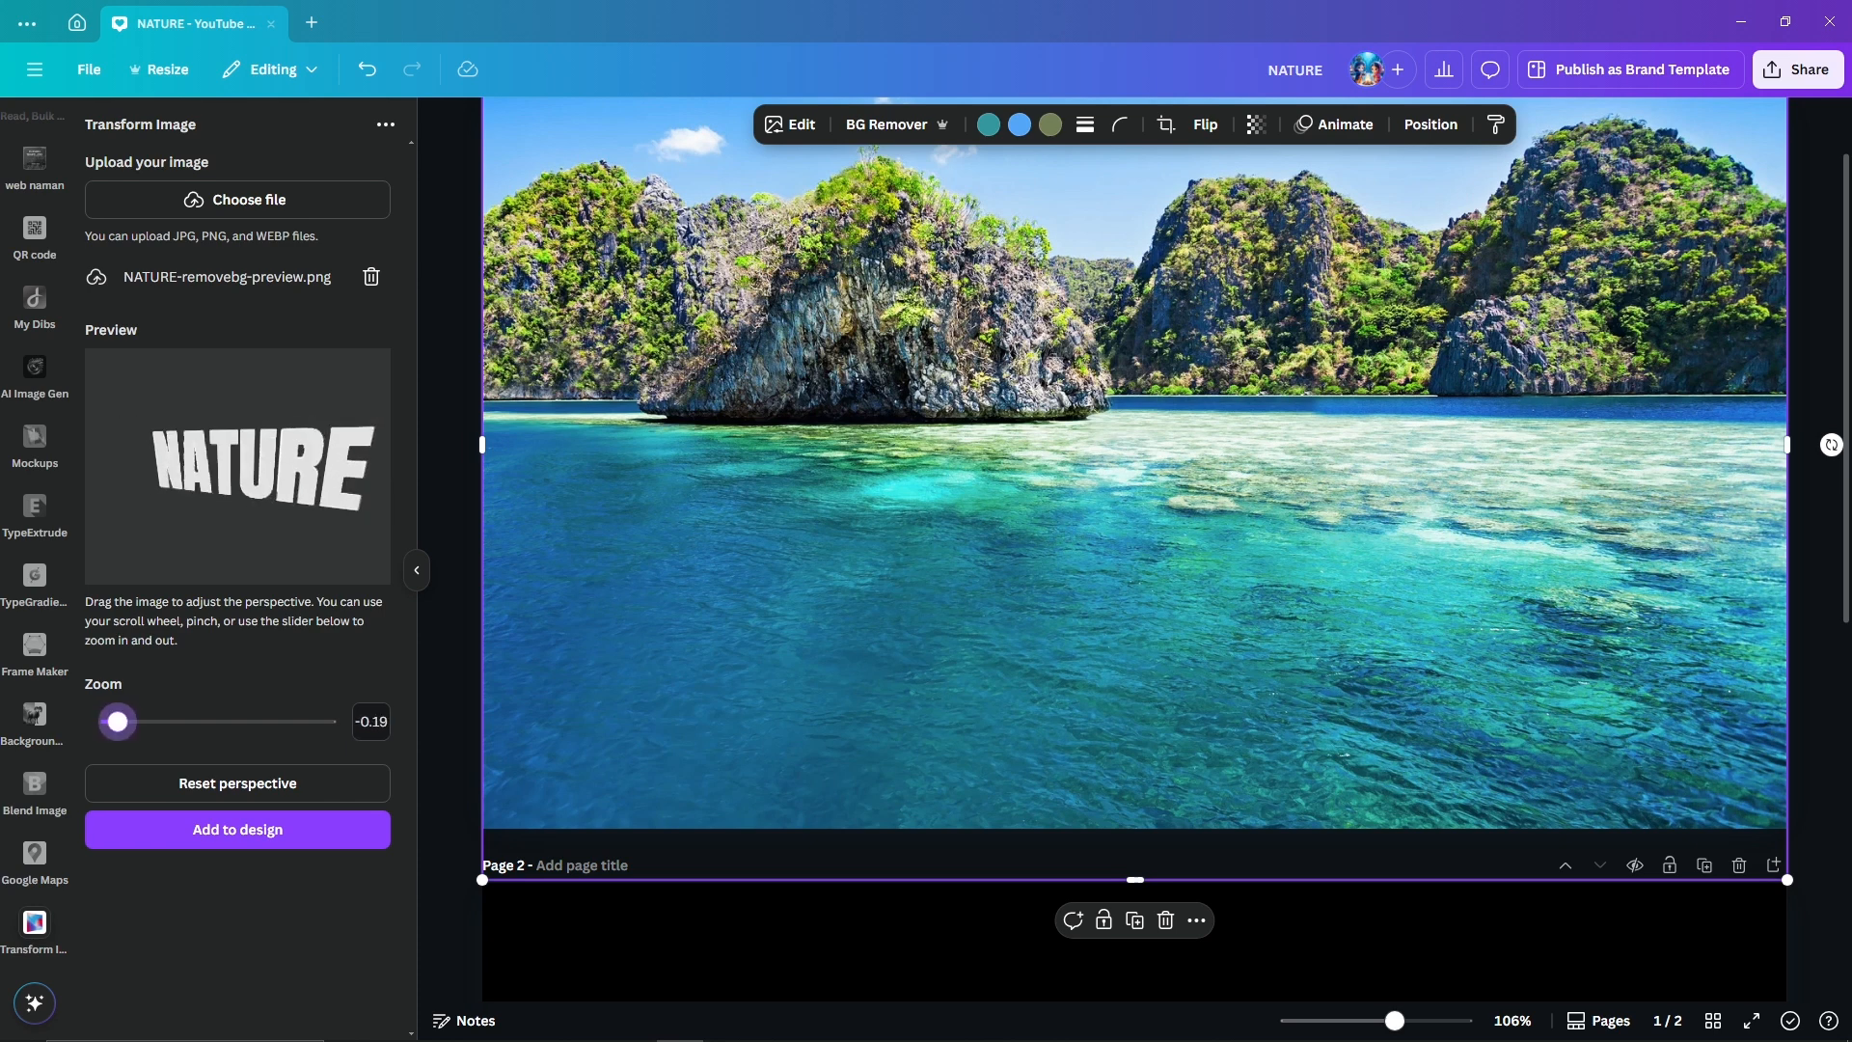
mouse_move(253, 470)
mouse_down()
mouse_move(223, 466)
mouse_move(238, 467)
mouse_up()
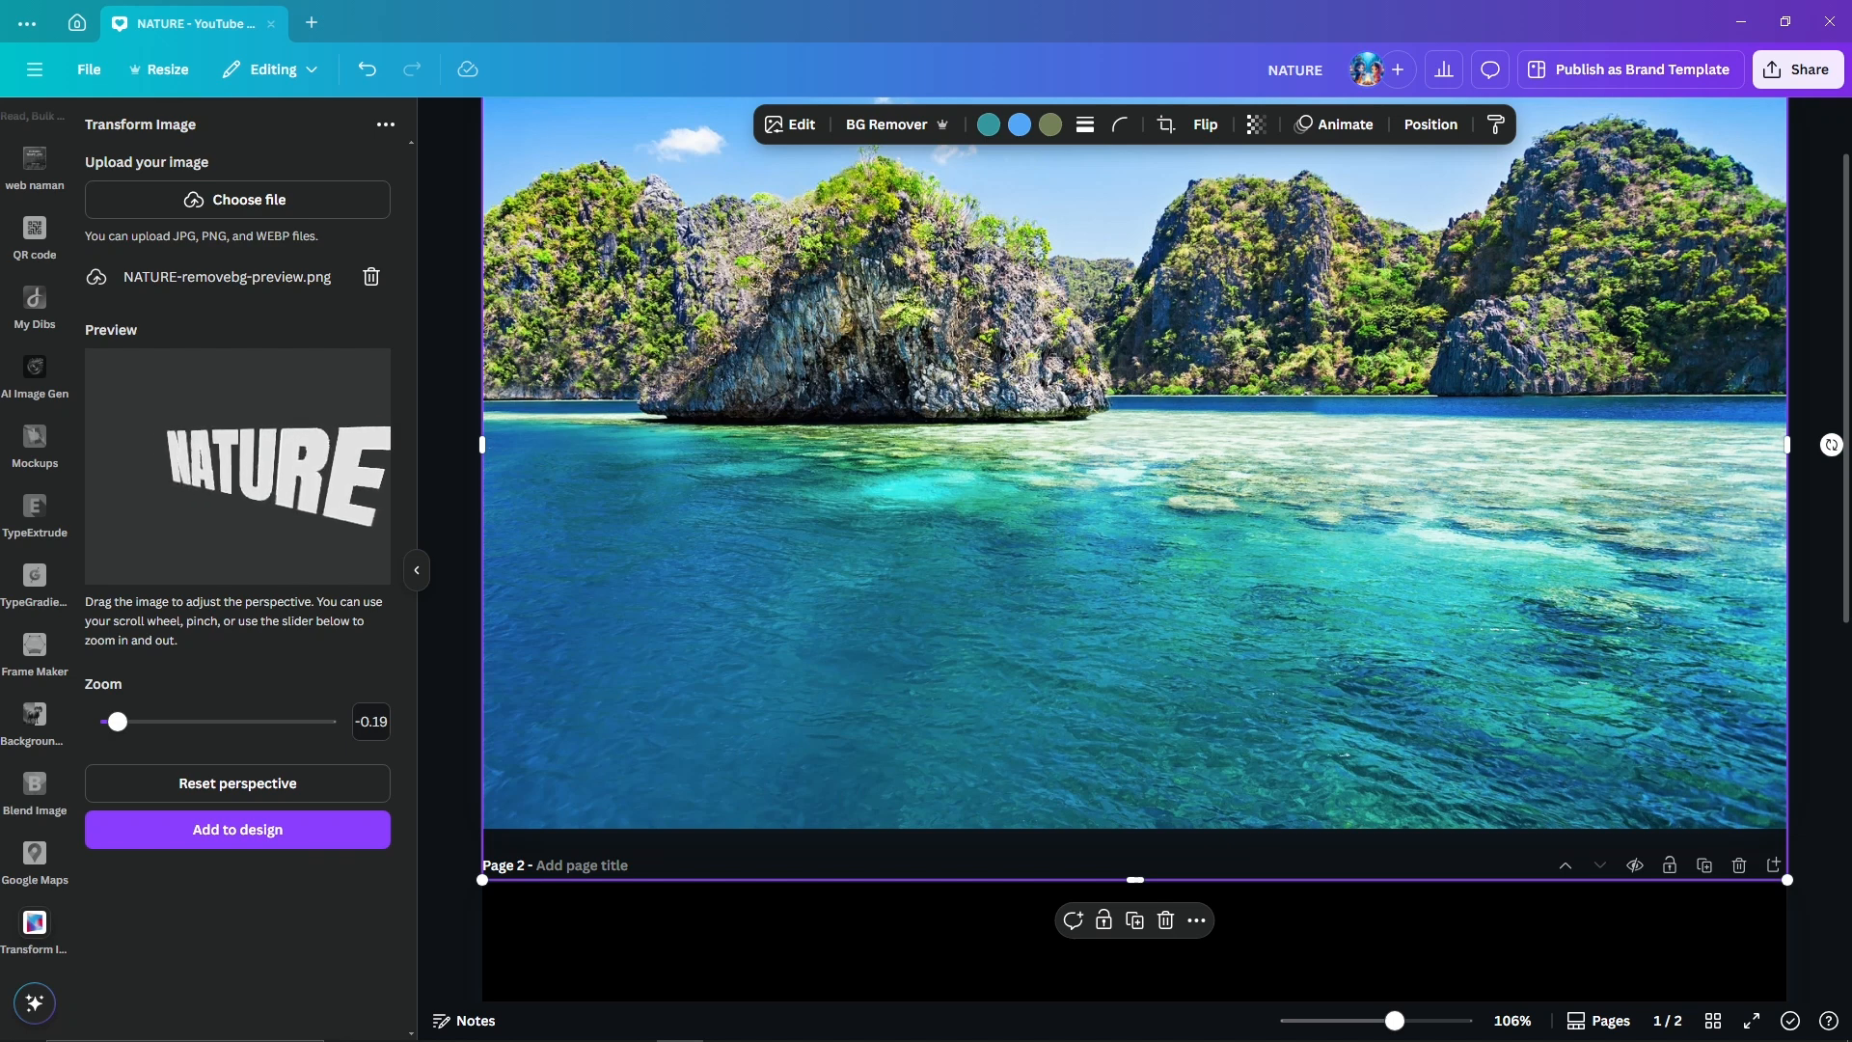
drag(117, 721, 113, 722)
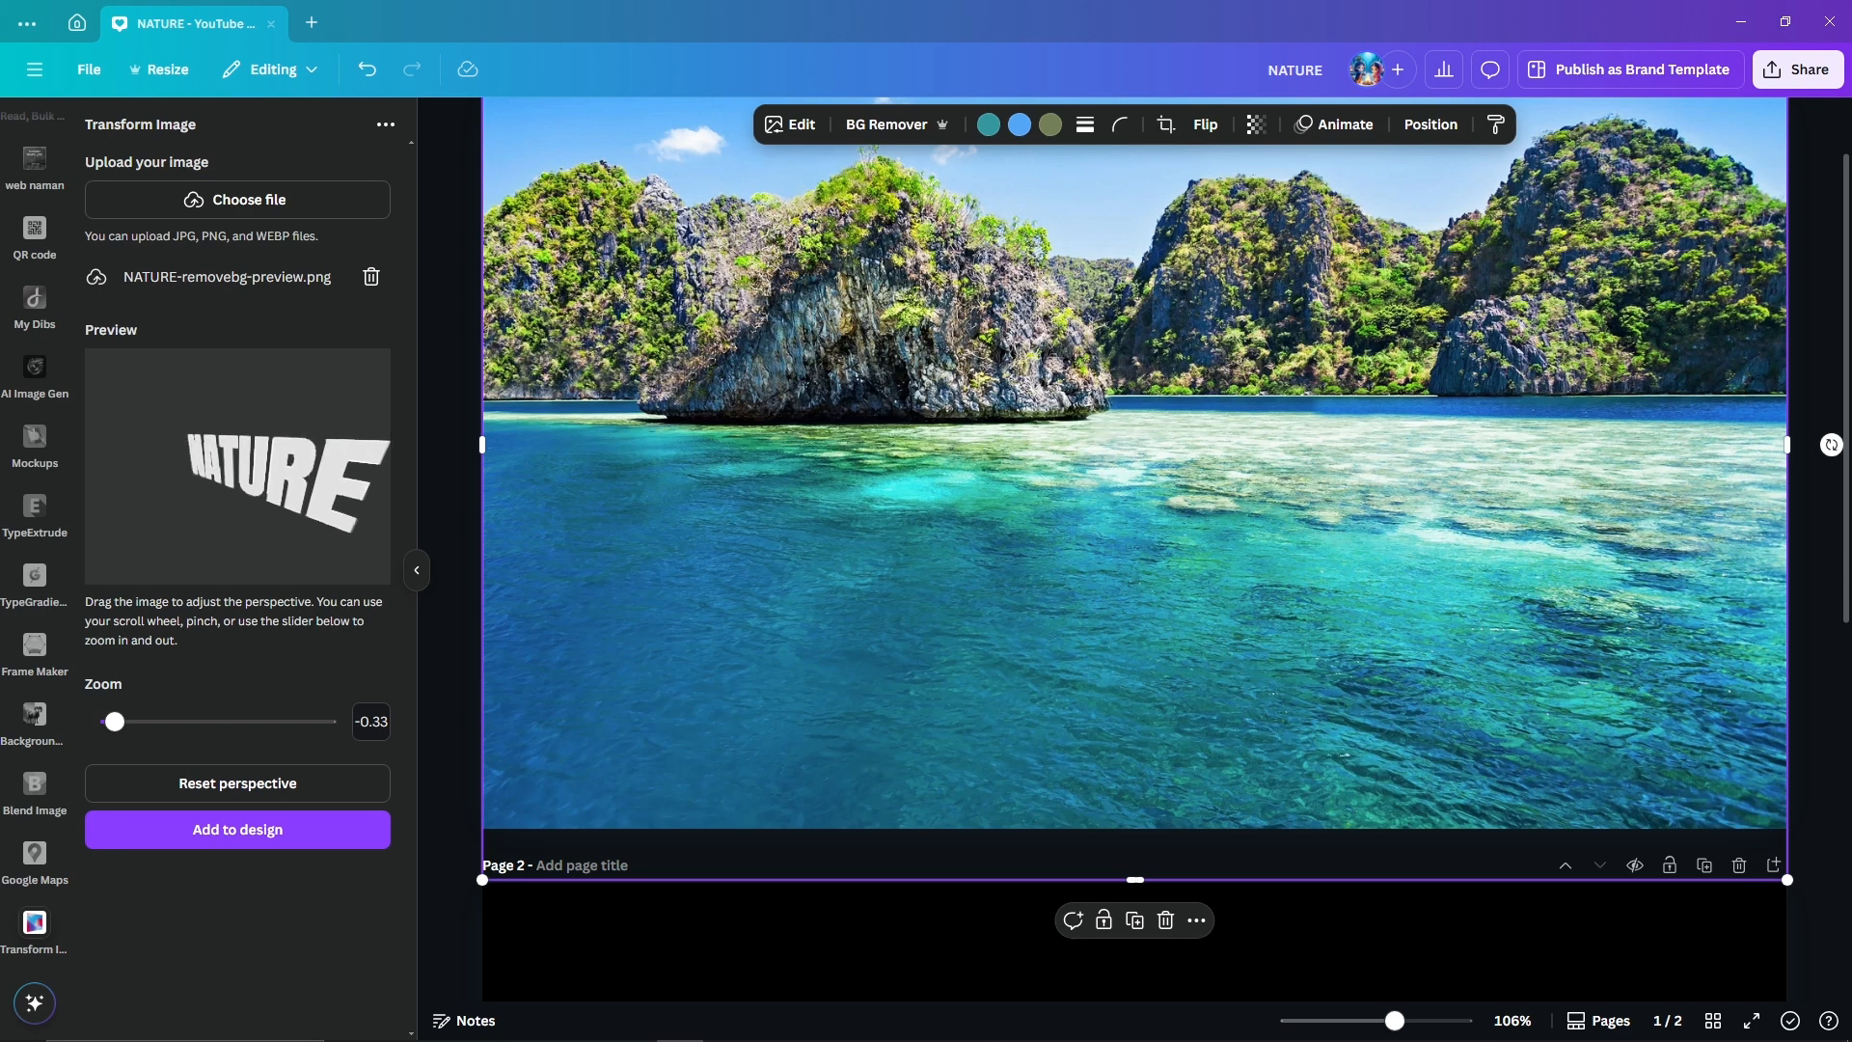
drag(114, 721, 112, 721)
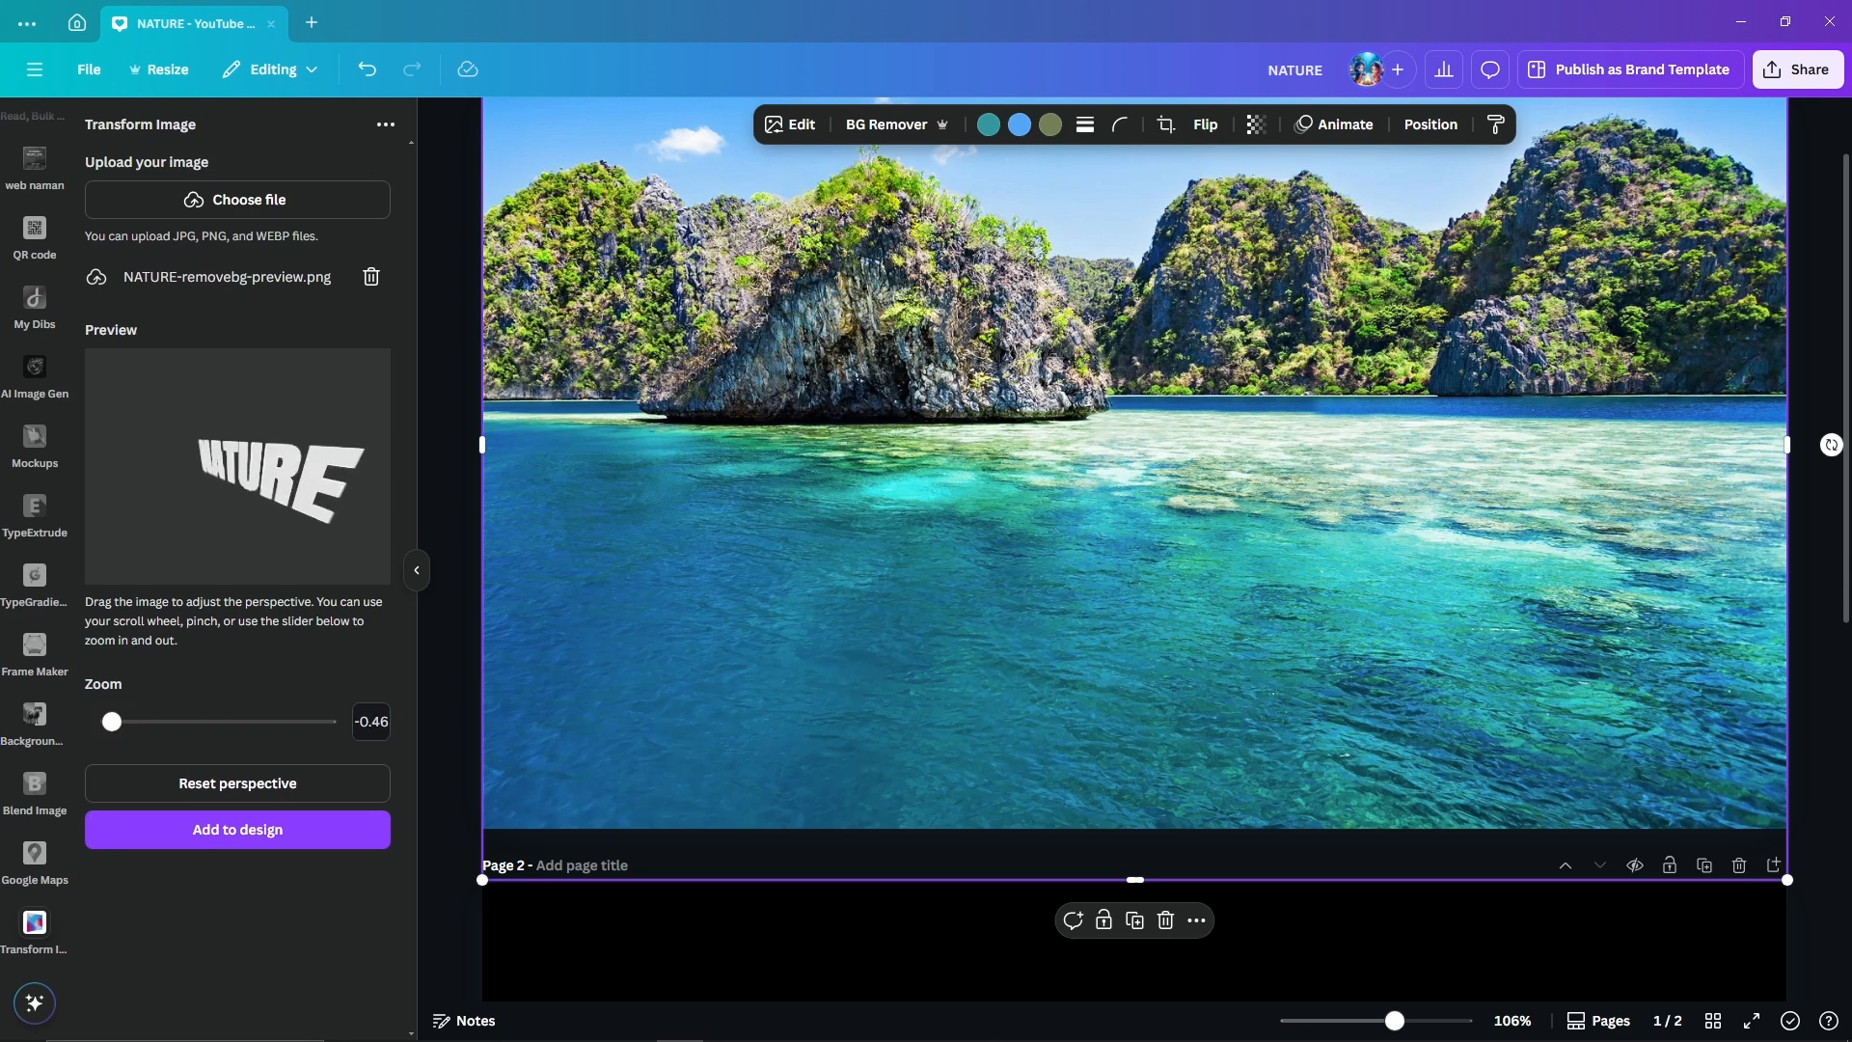
mouse_move(218, 468)
mouse_down()
mouse_move(260, 468)
mouse_move(209, 467)
mouse_move(225, 468)
mouse_up()
click(238, 830)
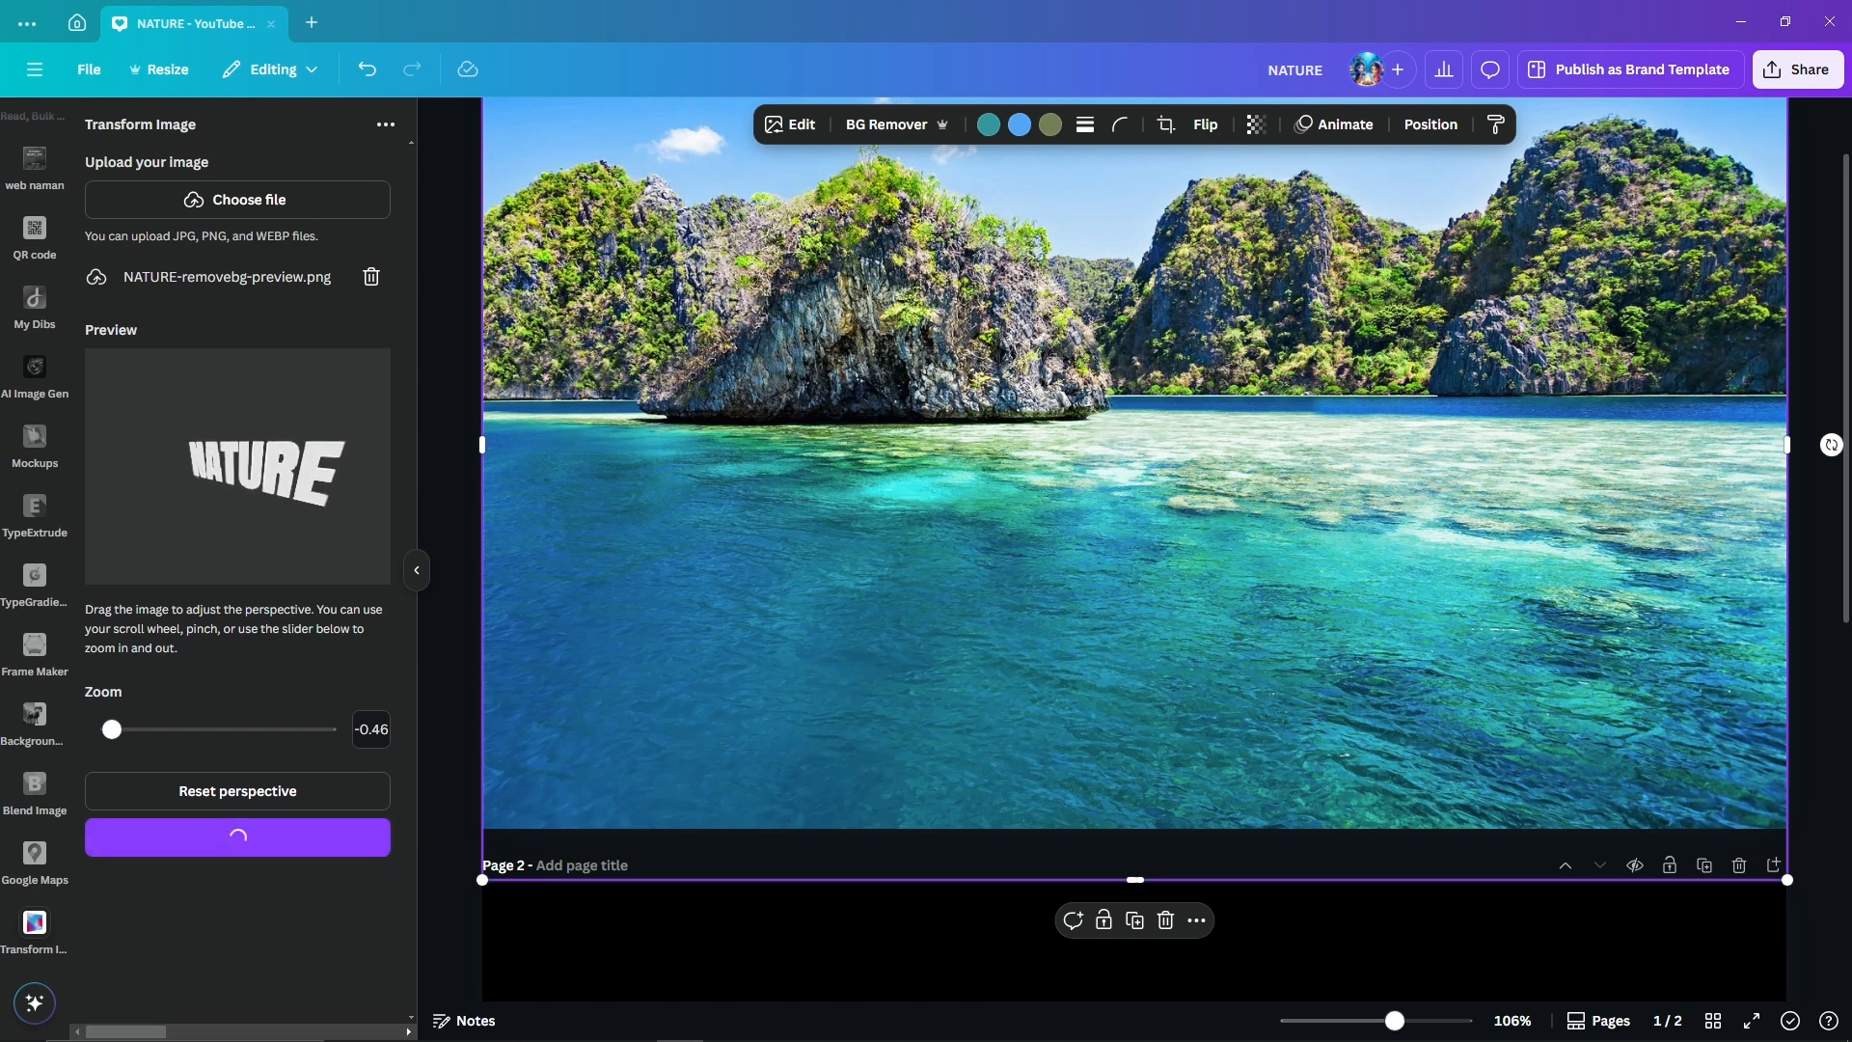
- Move the transformed NATURE image left over the lagoon and crop the empty area below its letters
drag(1245, 473, 1063, 493)
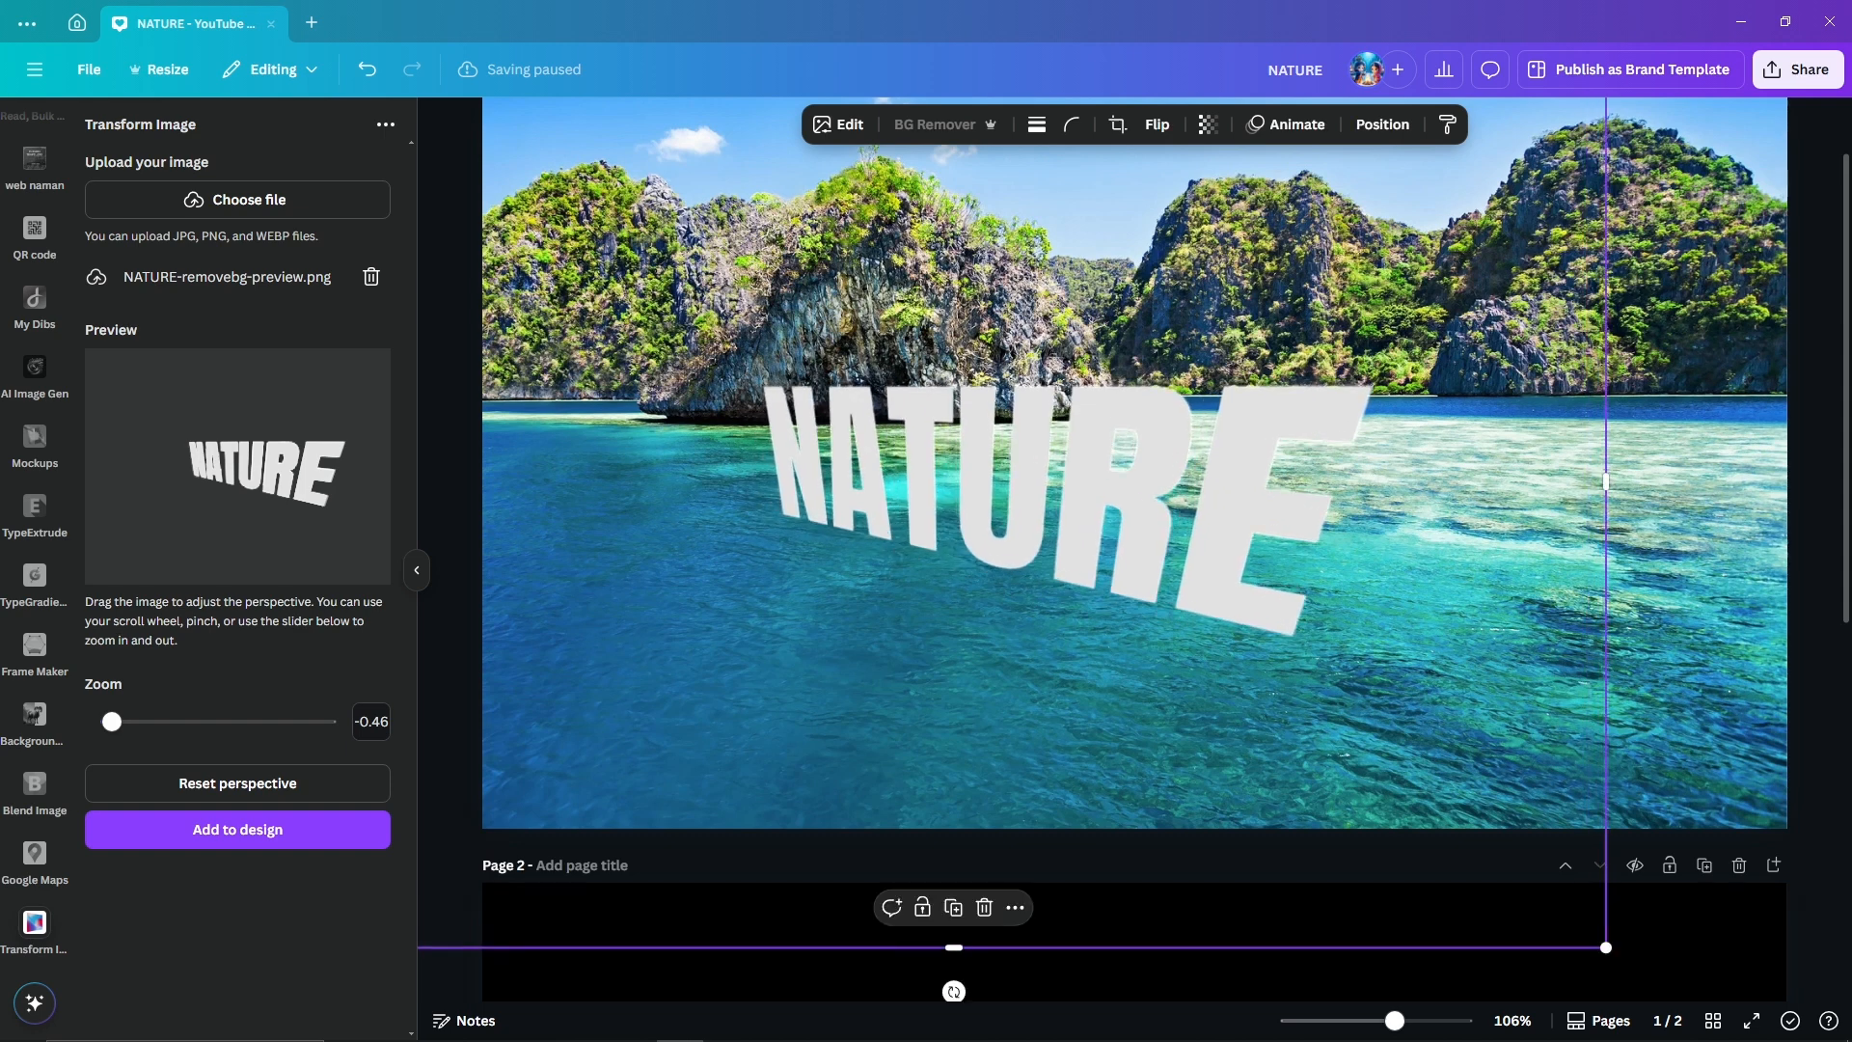
scroll(1063, 493, down, 2)
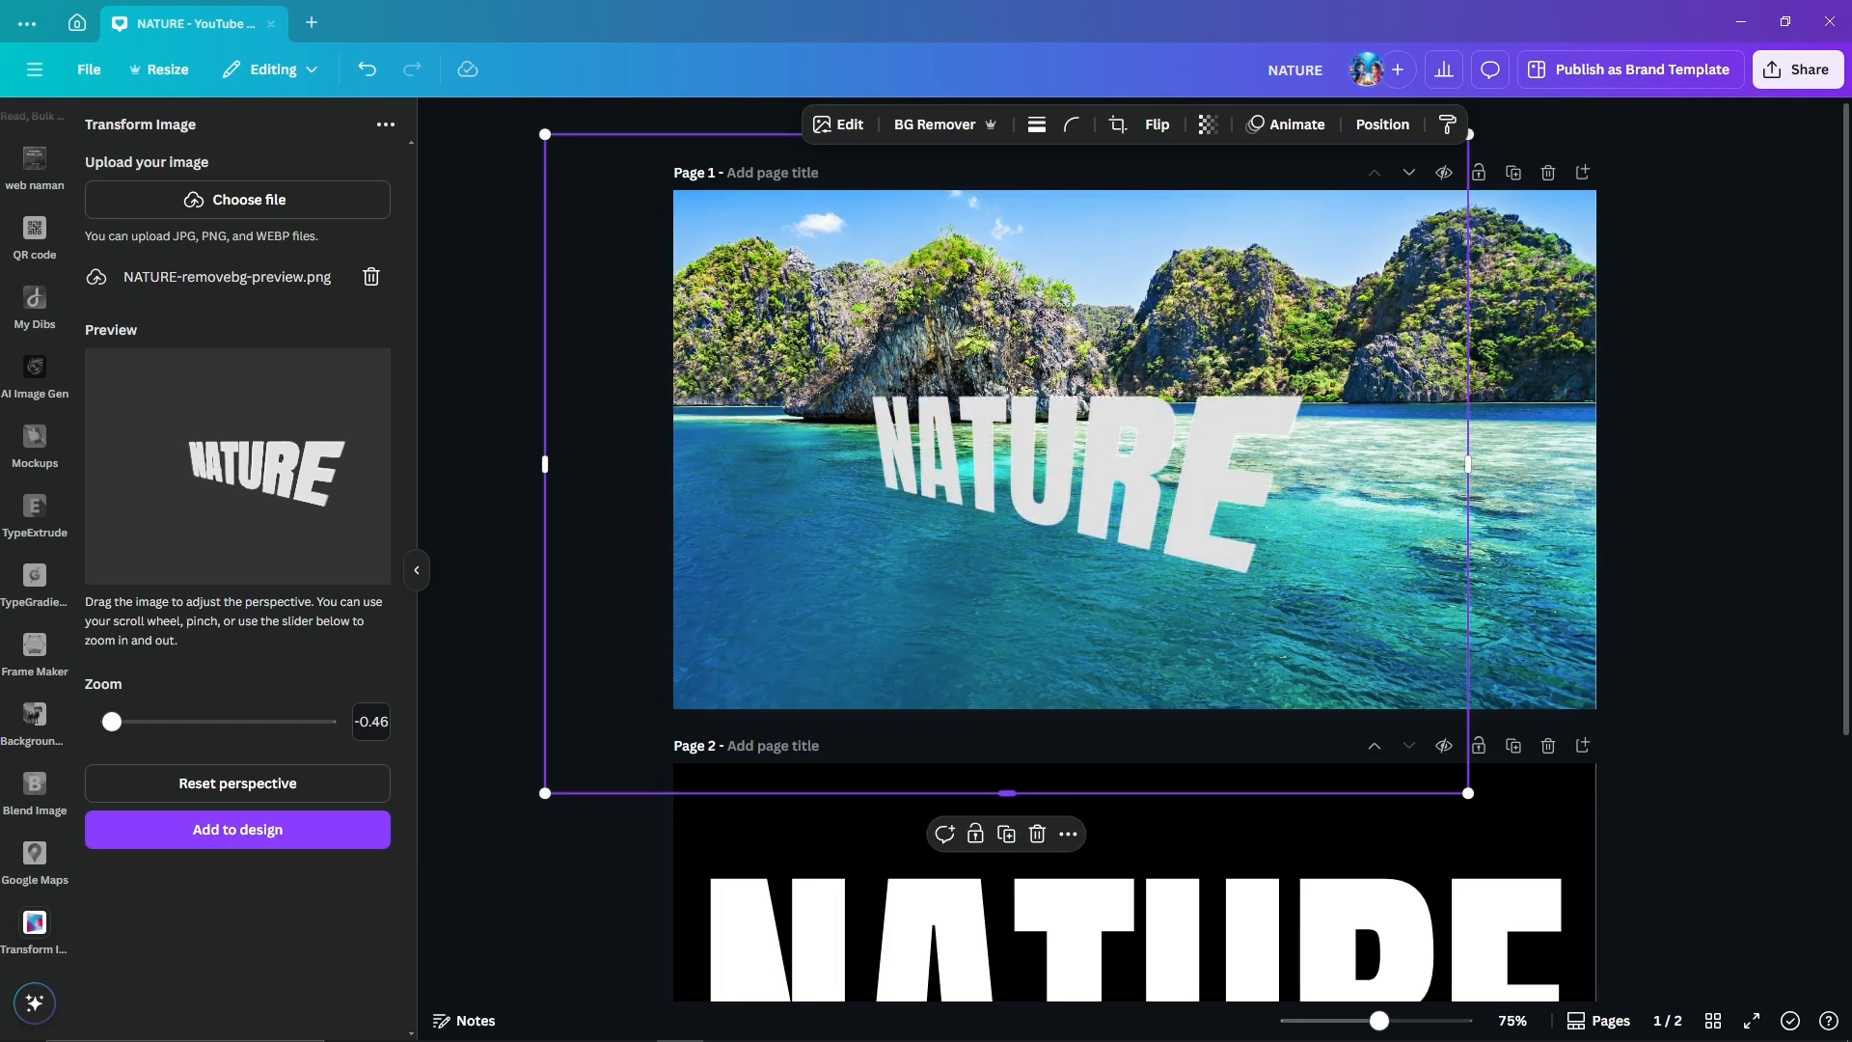
drag(1007, 793, 1007, 602)
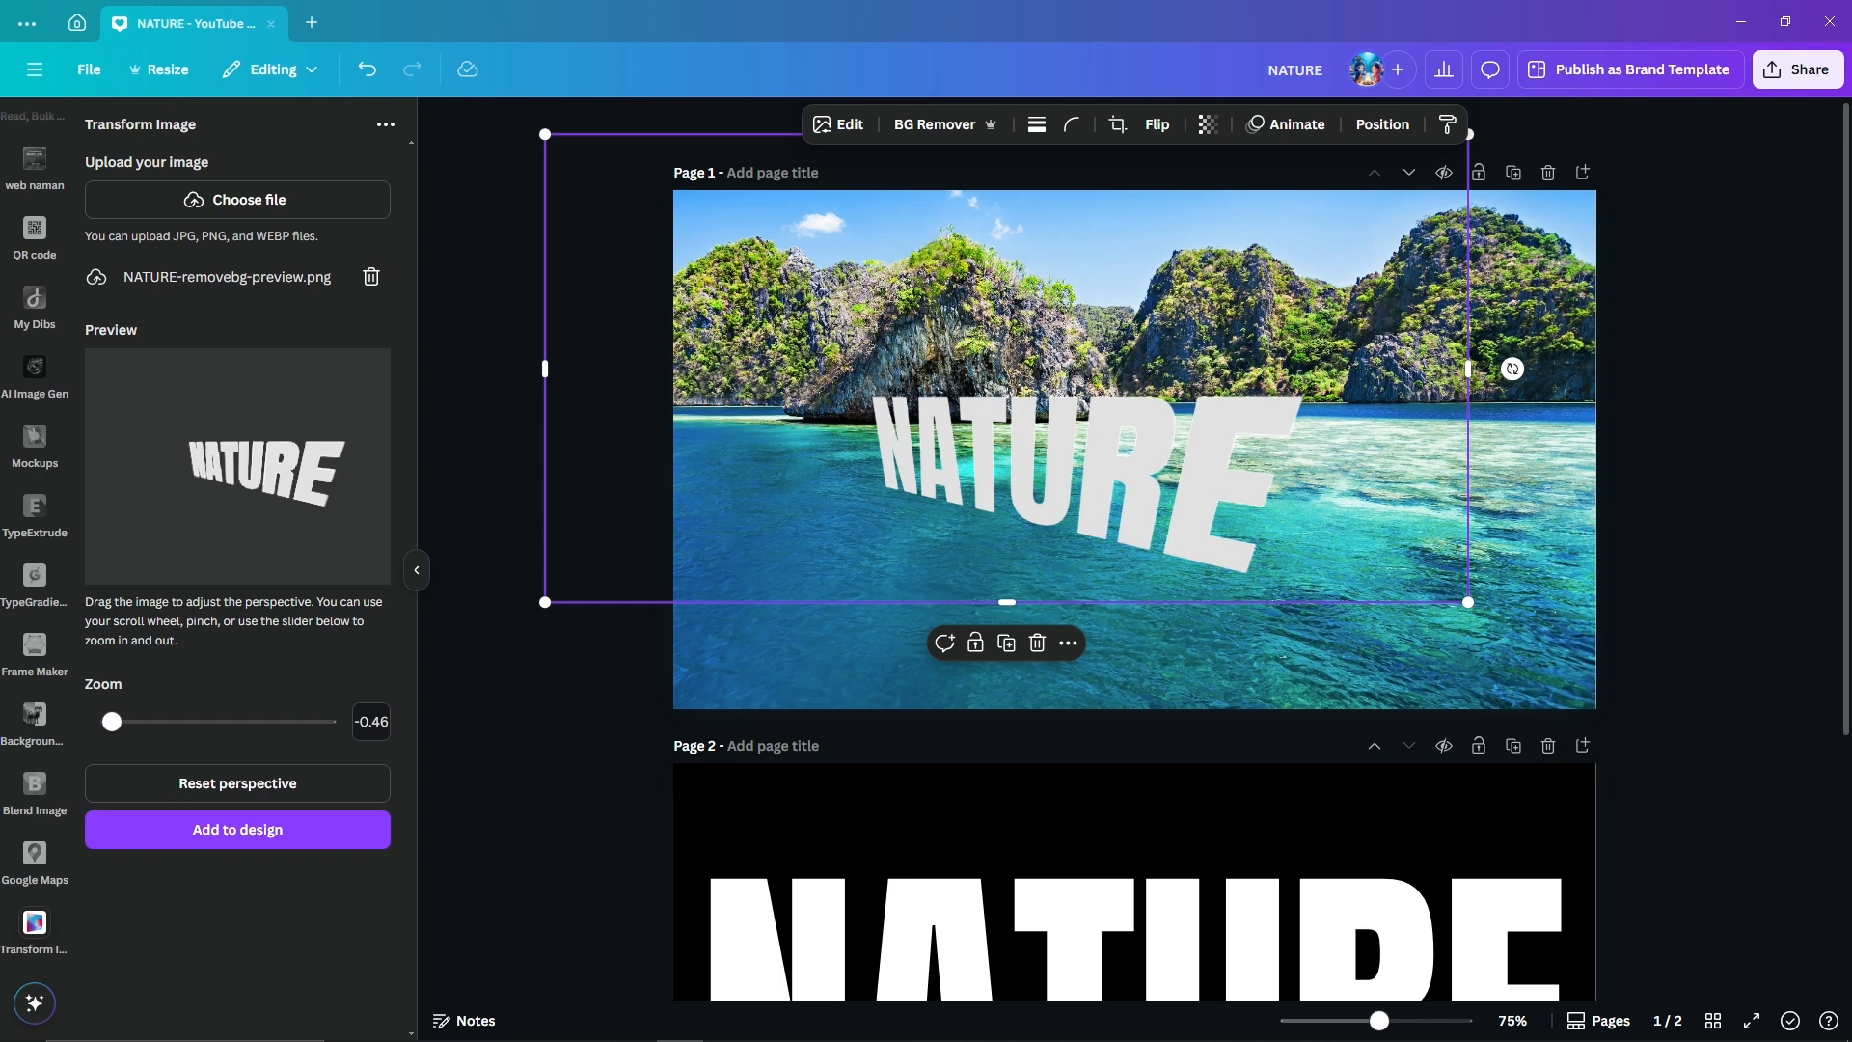
- Crop the empty areas beside and above the NATURE letters and move the image up over the waterline by the cliff
drag(545, 367, 838, 368)
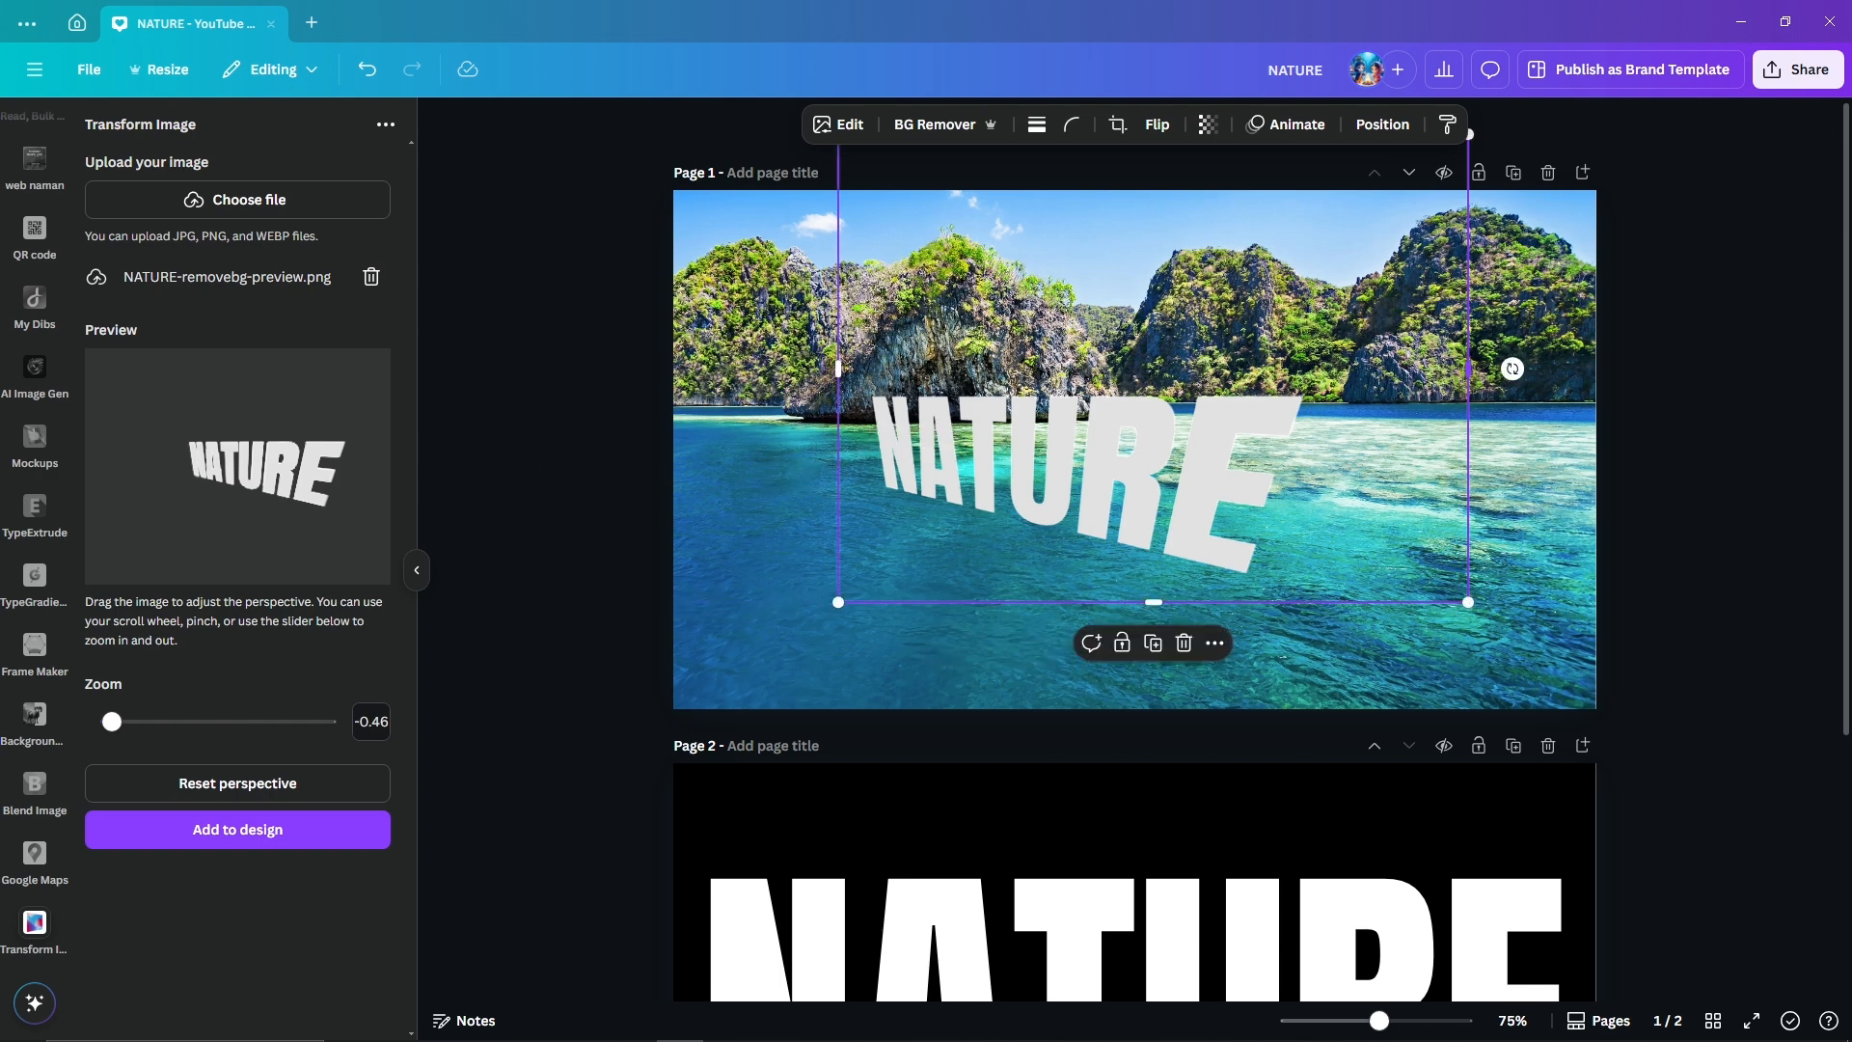
drag(1061, 463, 1056, 596)
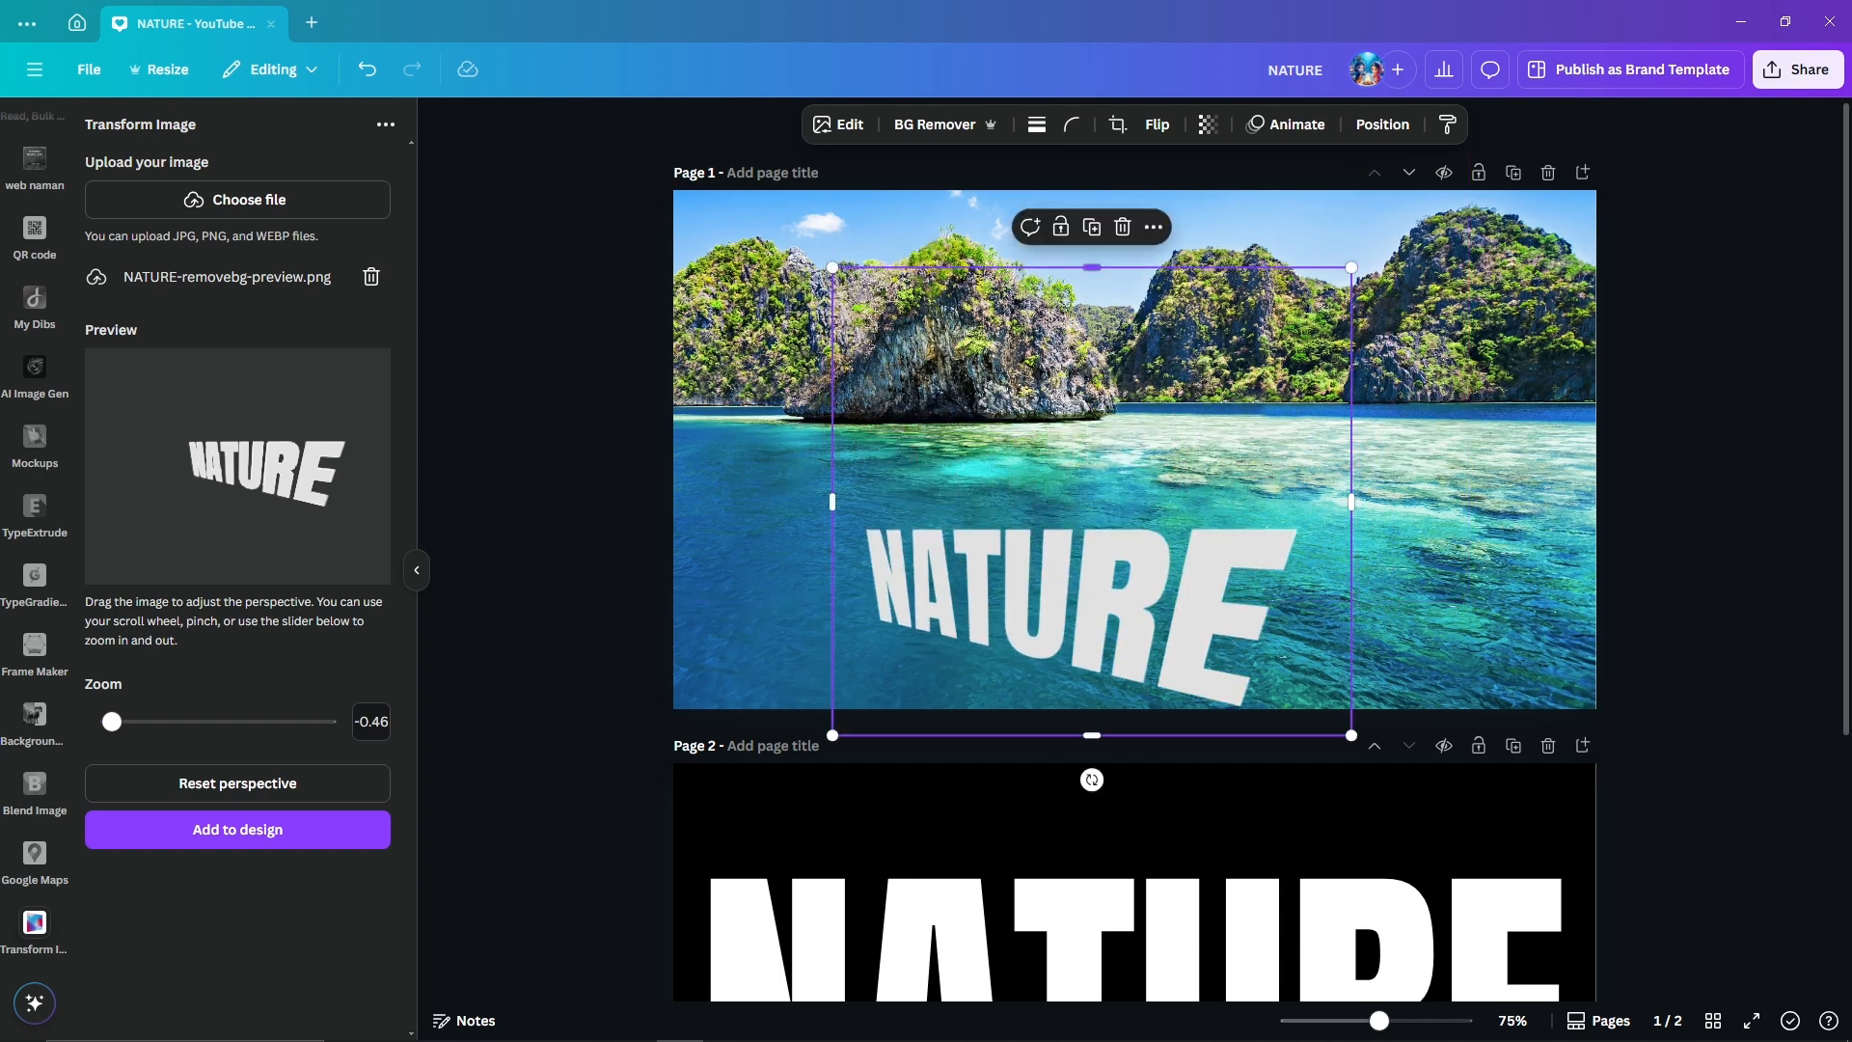
drag(1091, 268, 1091, 483)
drag(1061, 598, 927, 458)
scroll(1003, 532, up, 1)
click(1814, 540)
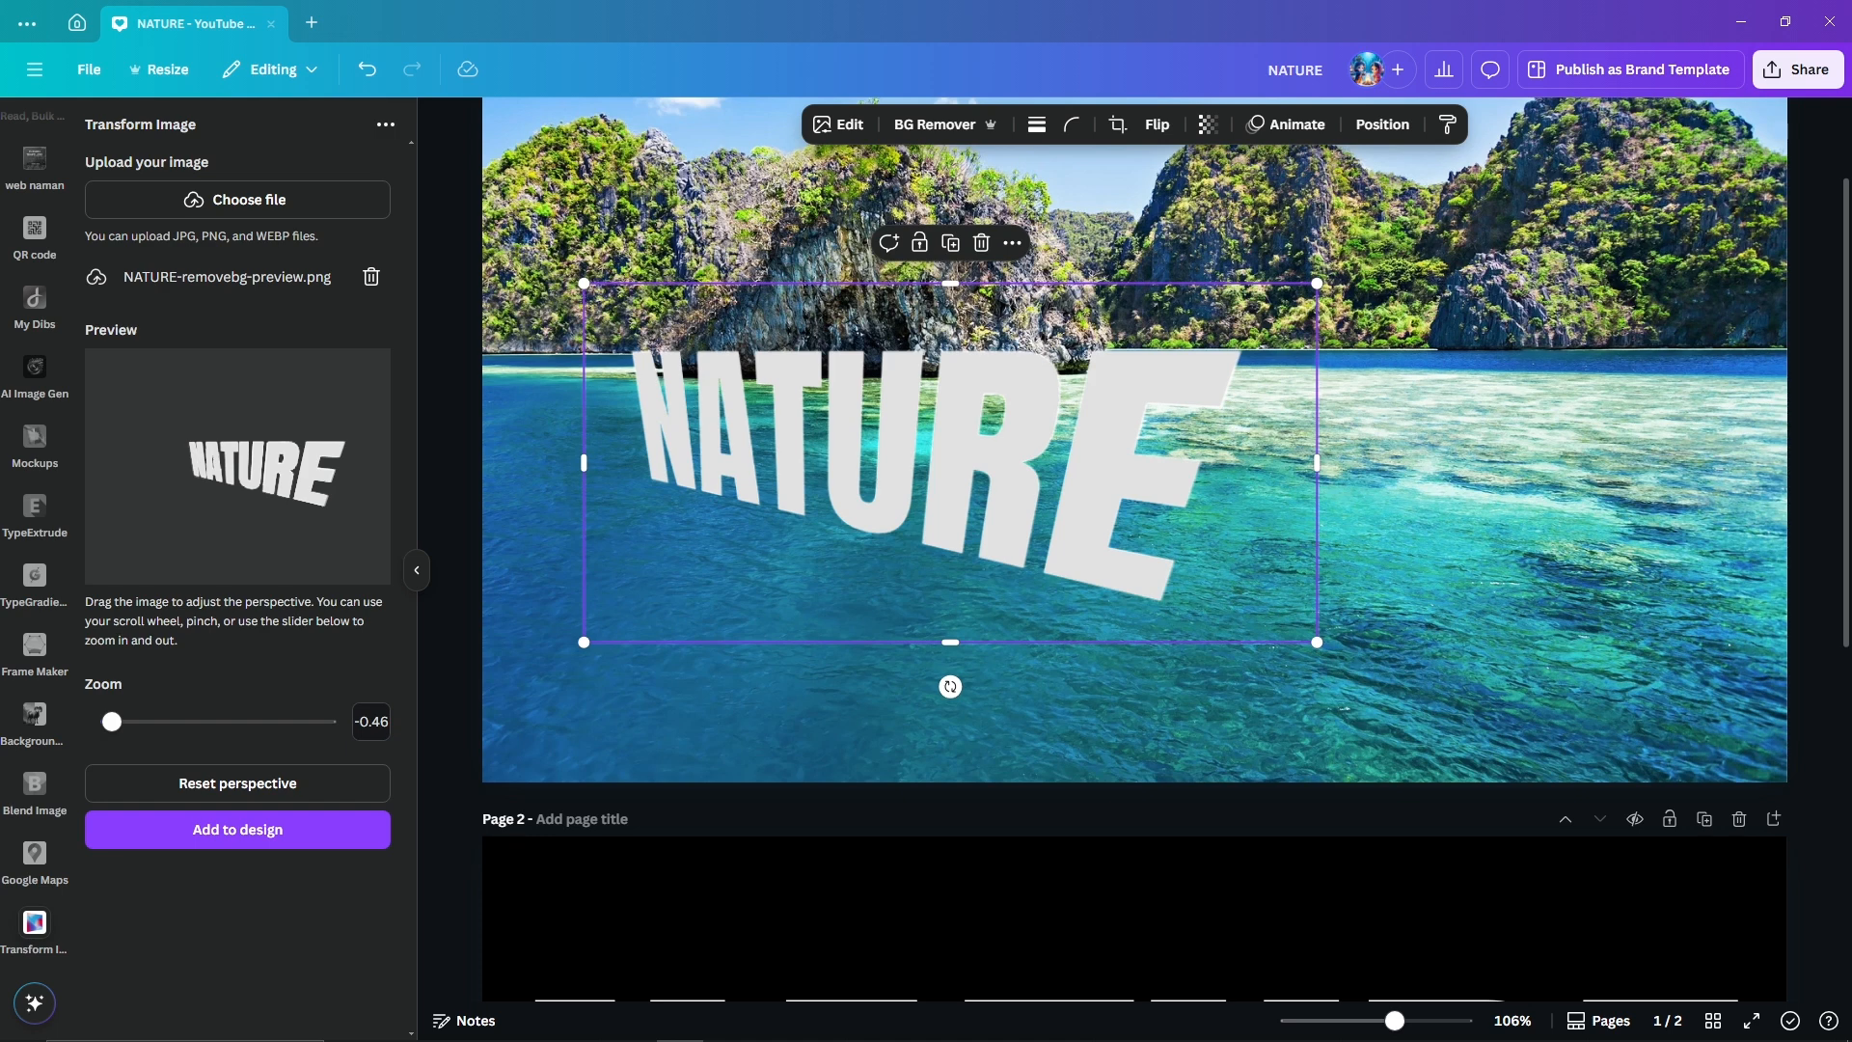
- Turn the NATURE perspective slightly further, delete the old NATURE image from the lagoon page, and add the new version to the design
mouse_move(267, 470)
mouse_down()
mouse_move(287, 499)
mouse_move(275, 482)
mouse_up()
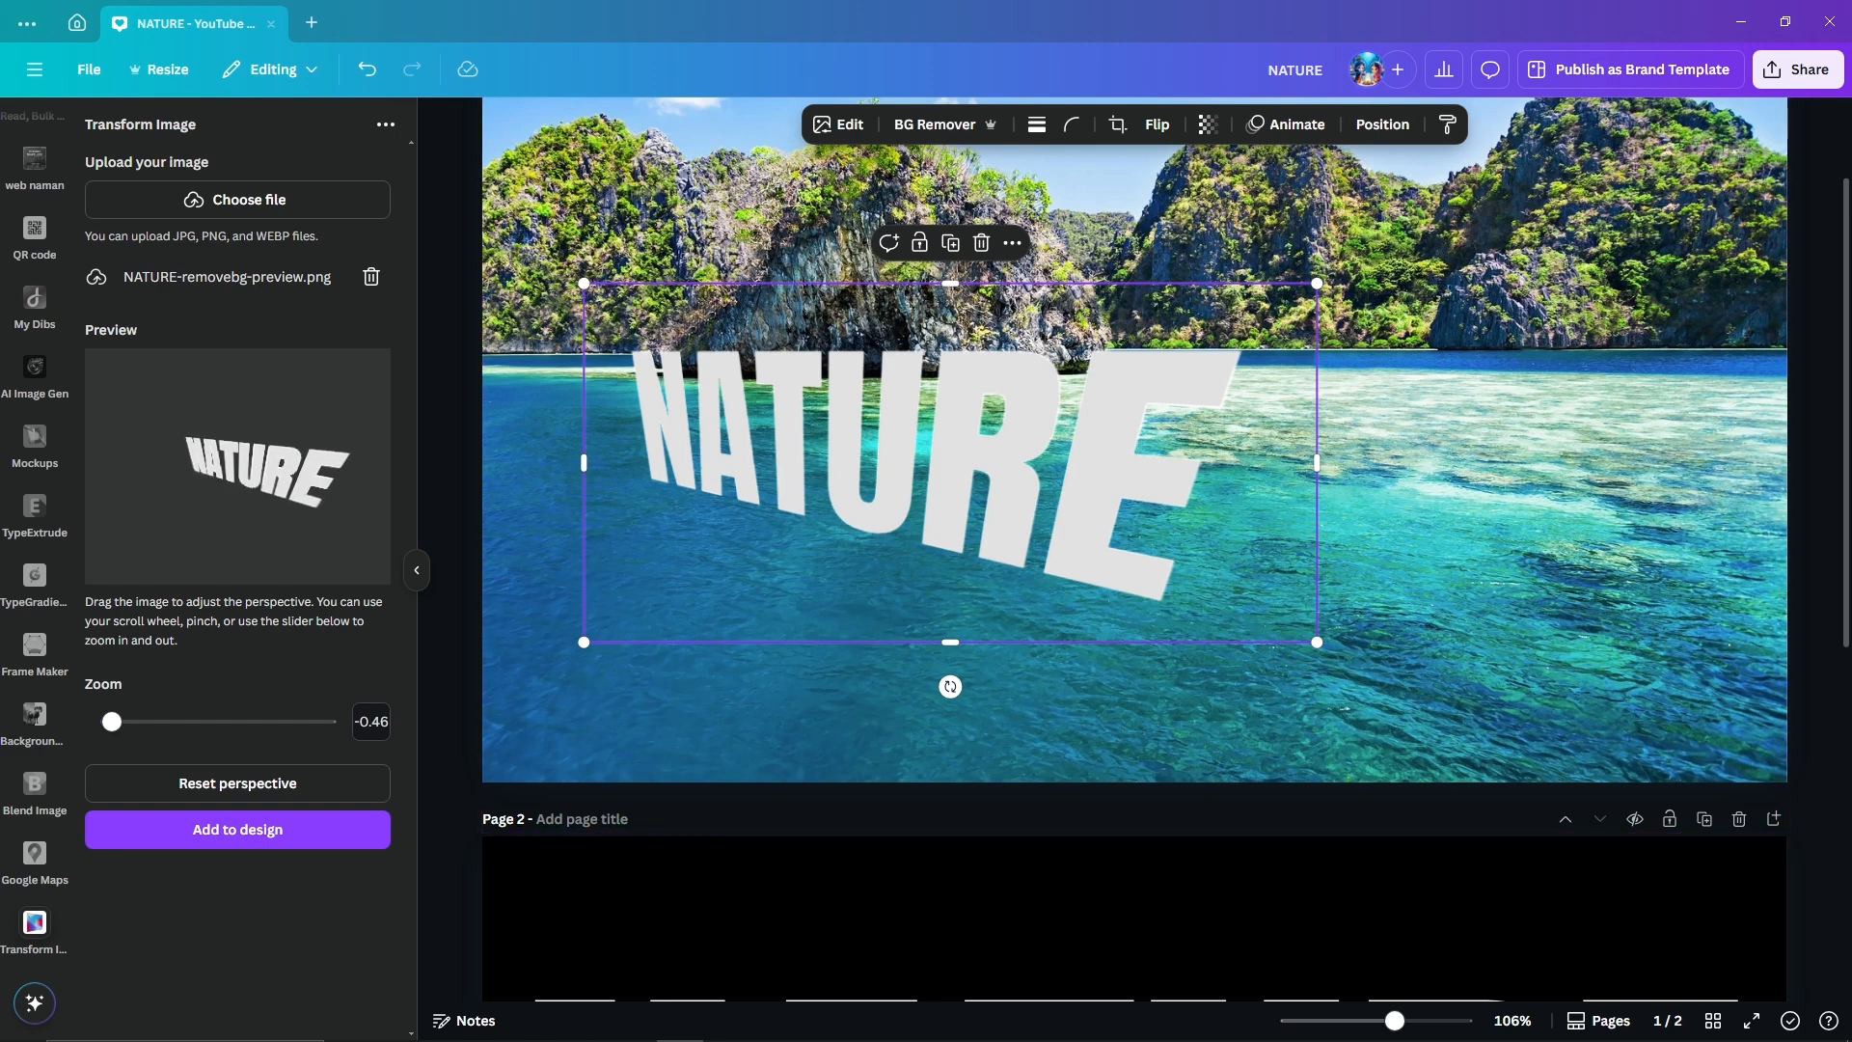
click(981, 243)
click(237, 829)
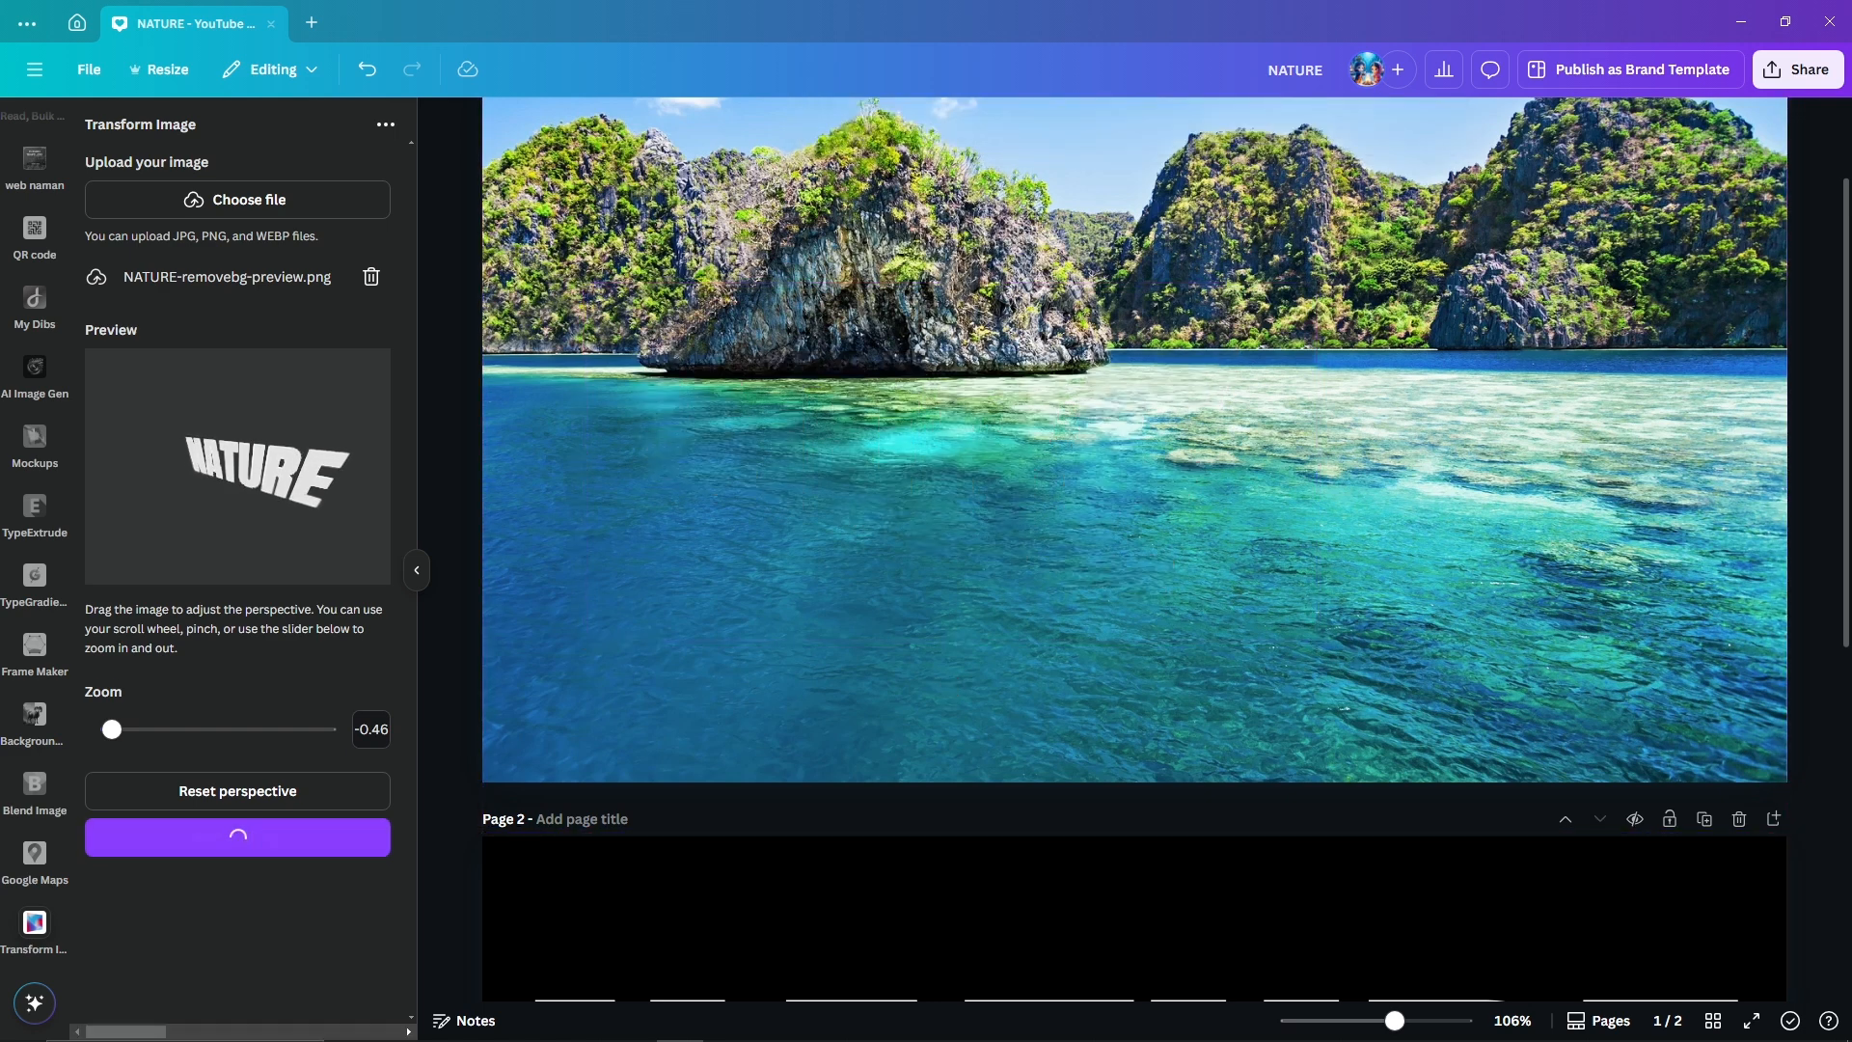
- Move the new NATURE image left over the lagoon and crop the empty areas around its letters
scroll(1244, 463, down, 2)
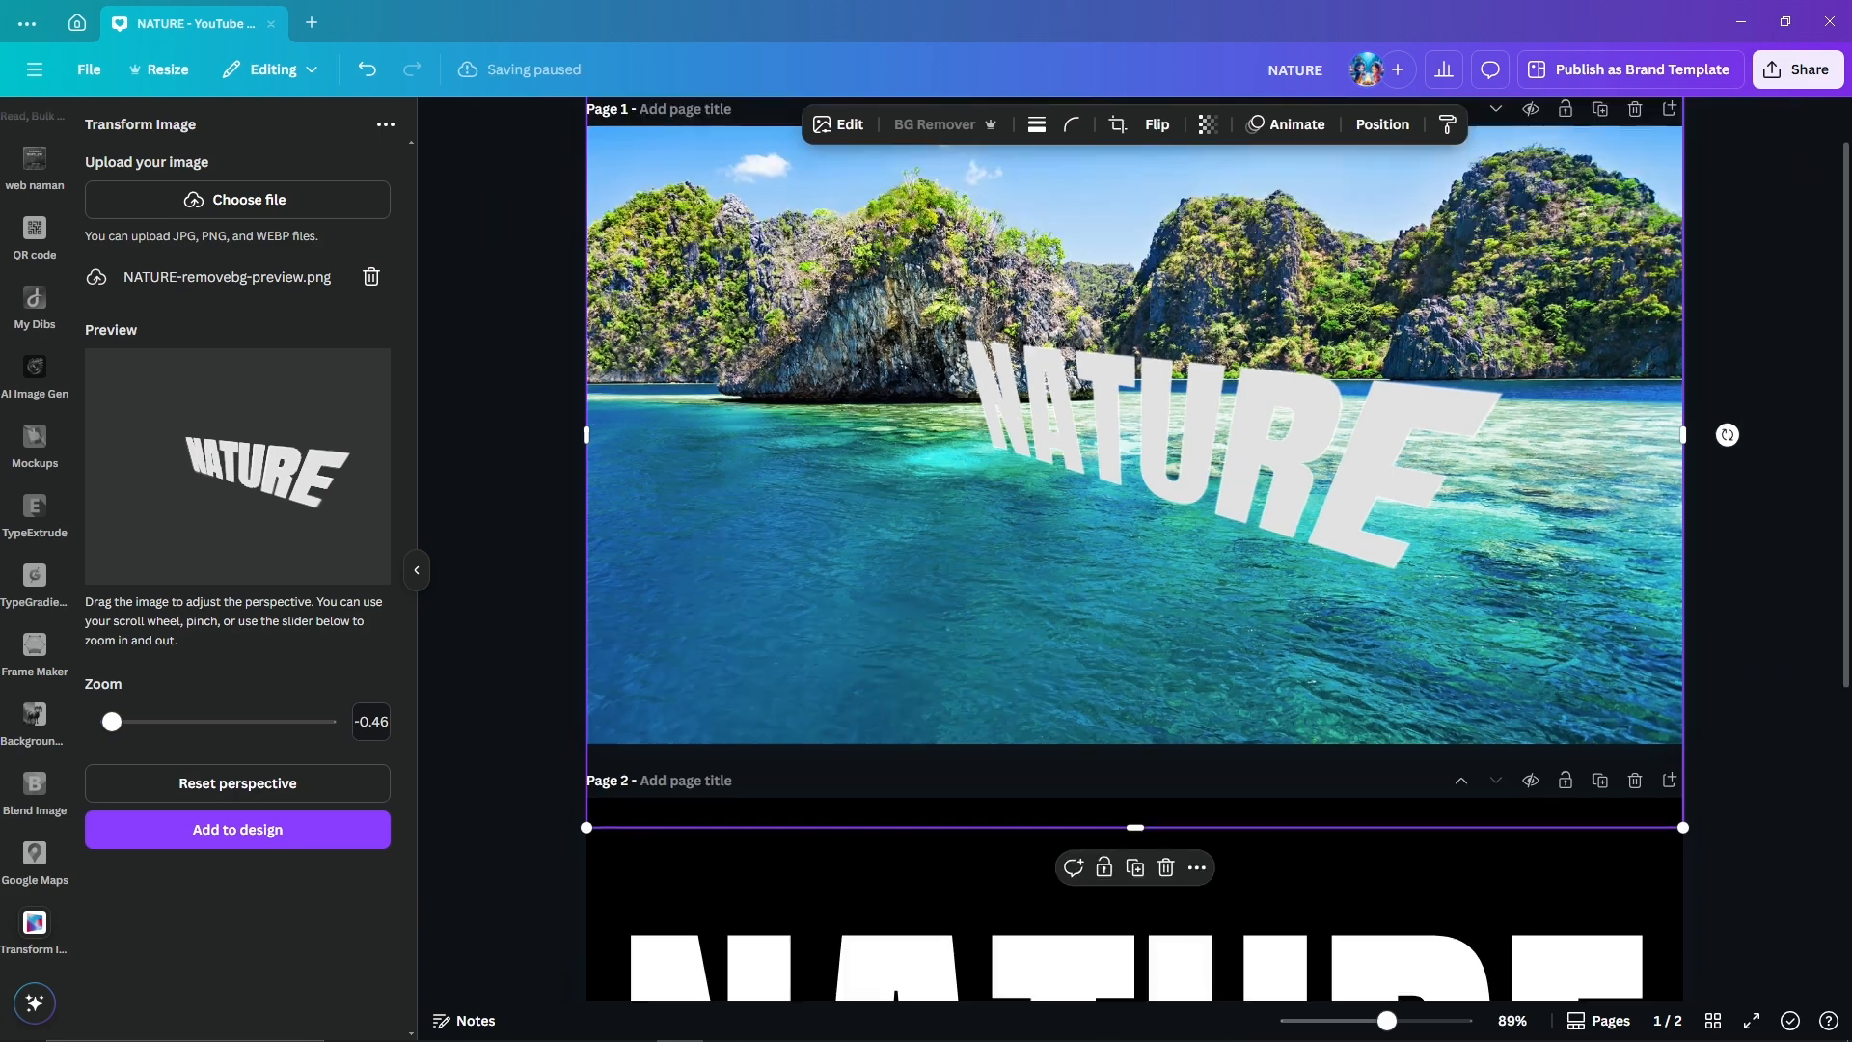
drag(1244, 463, 1042, 488)
scroll(1134, 343, down, 2)
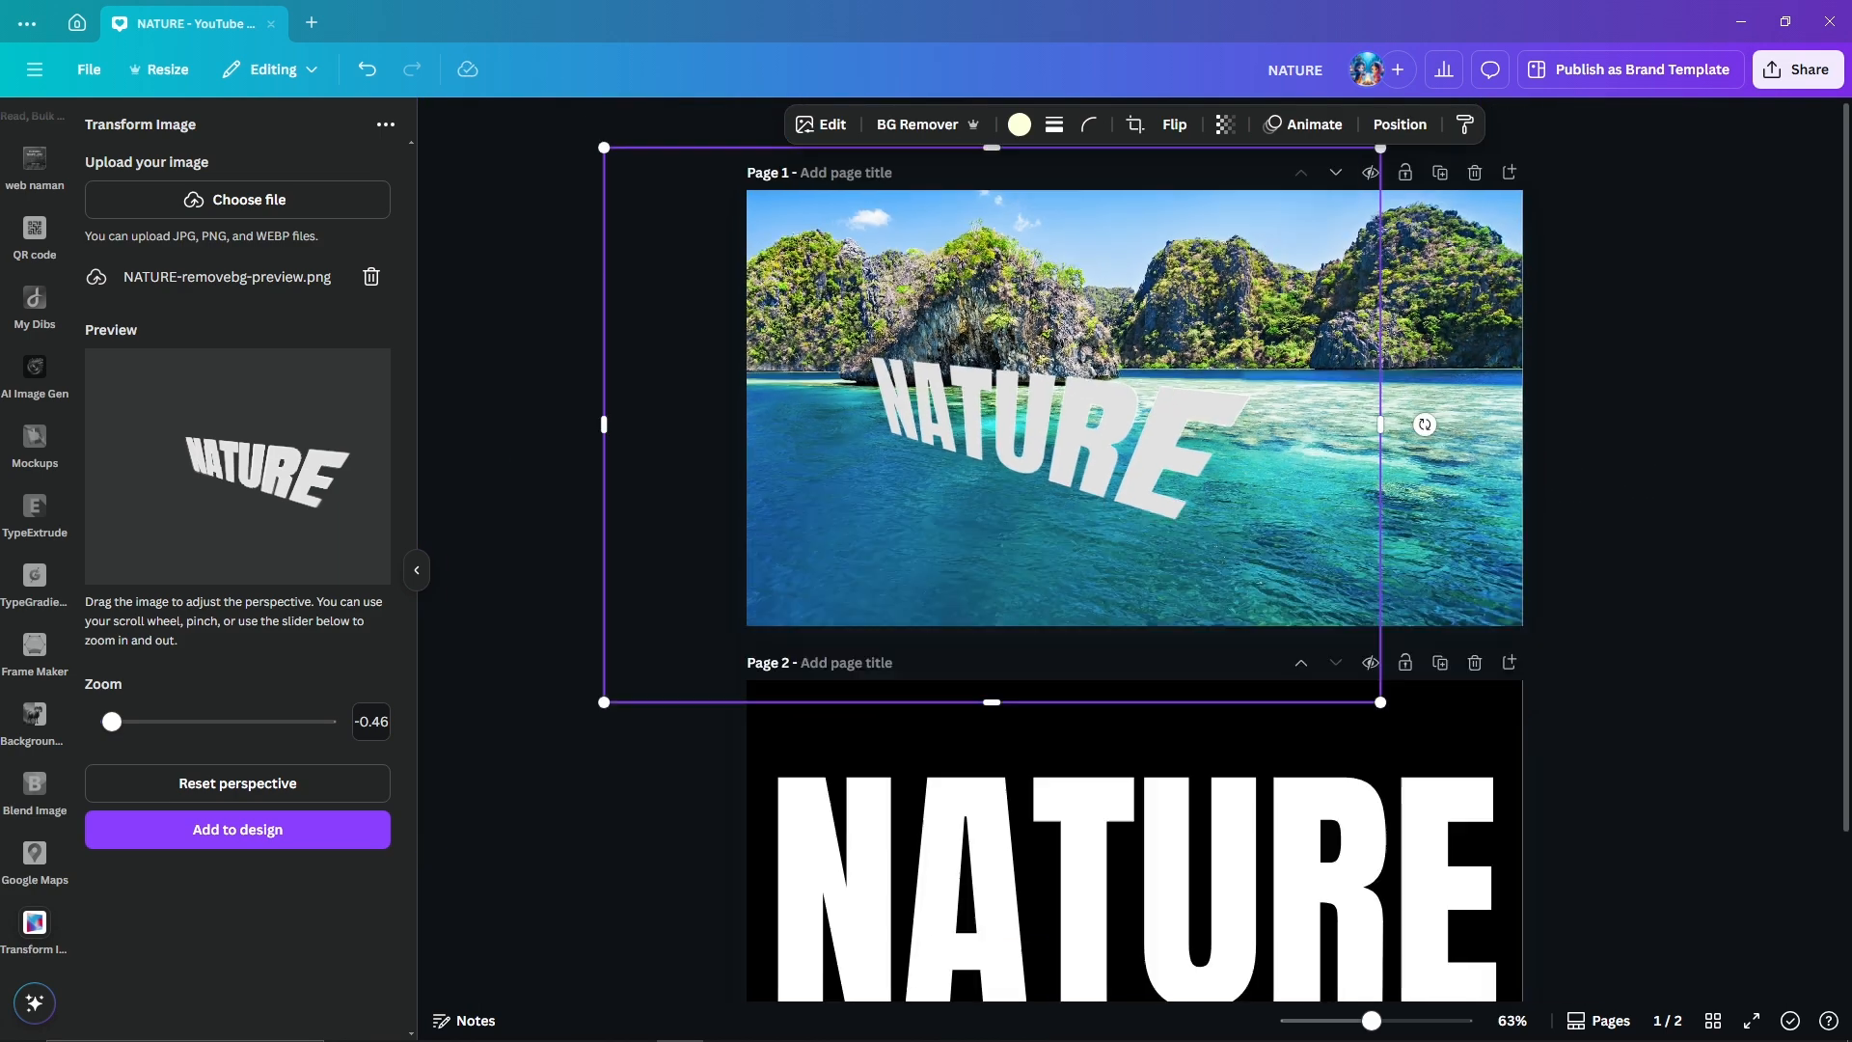
drag(992, 702, 991, 534)
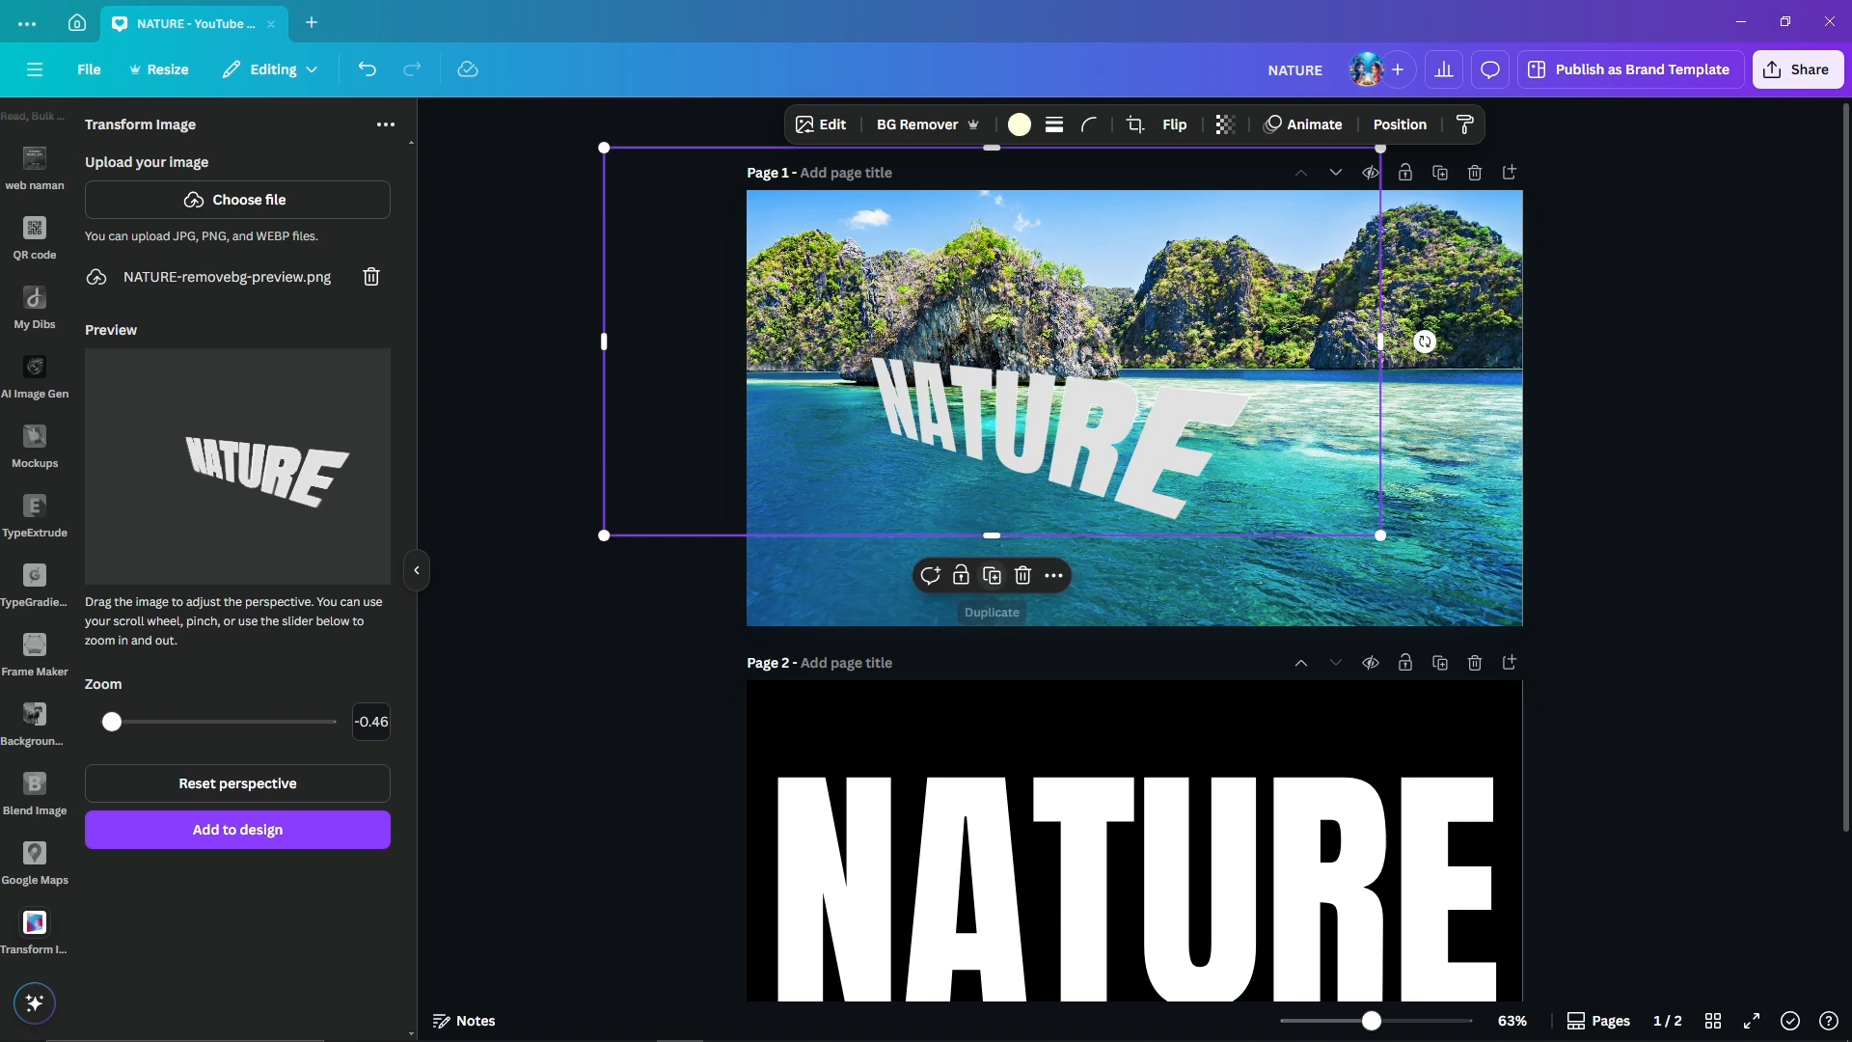
drag(992, 148, 992, 317)
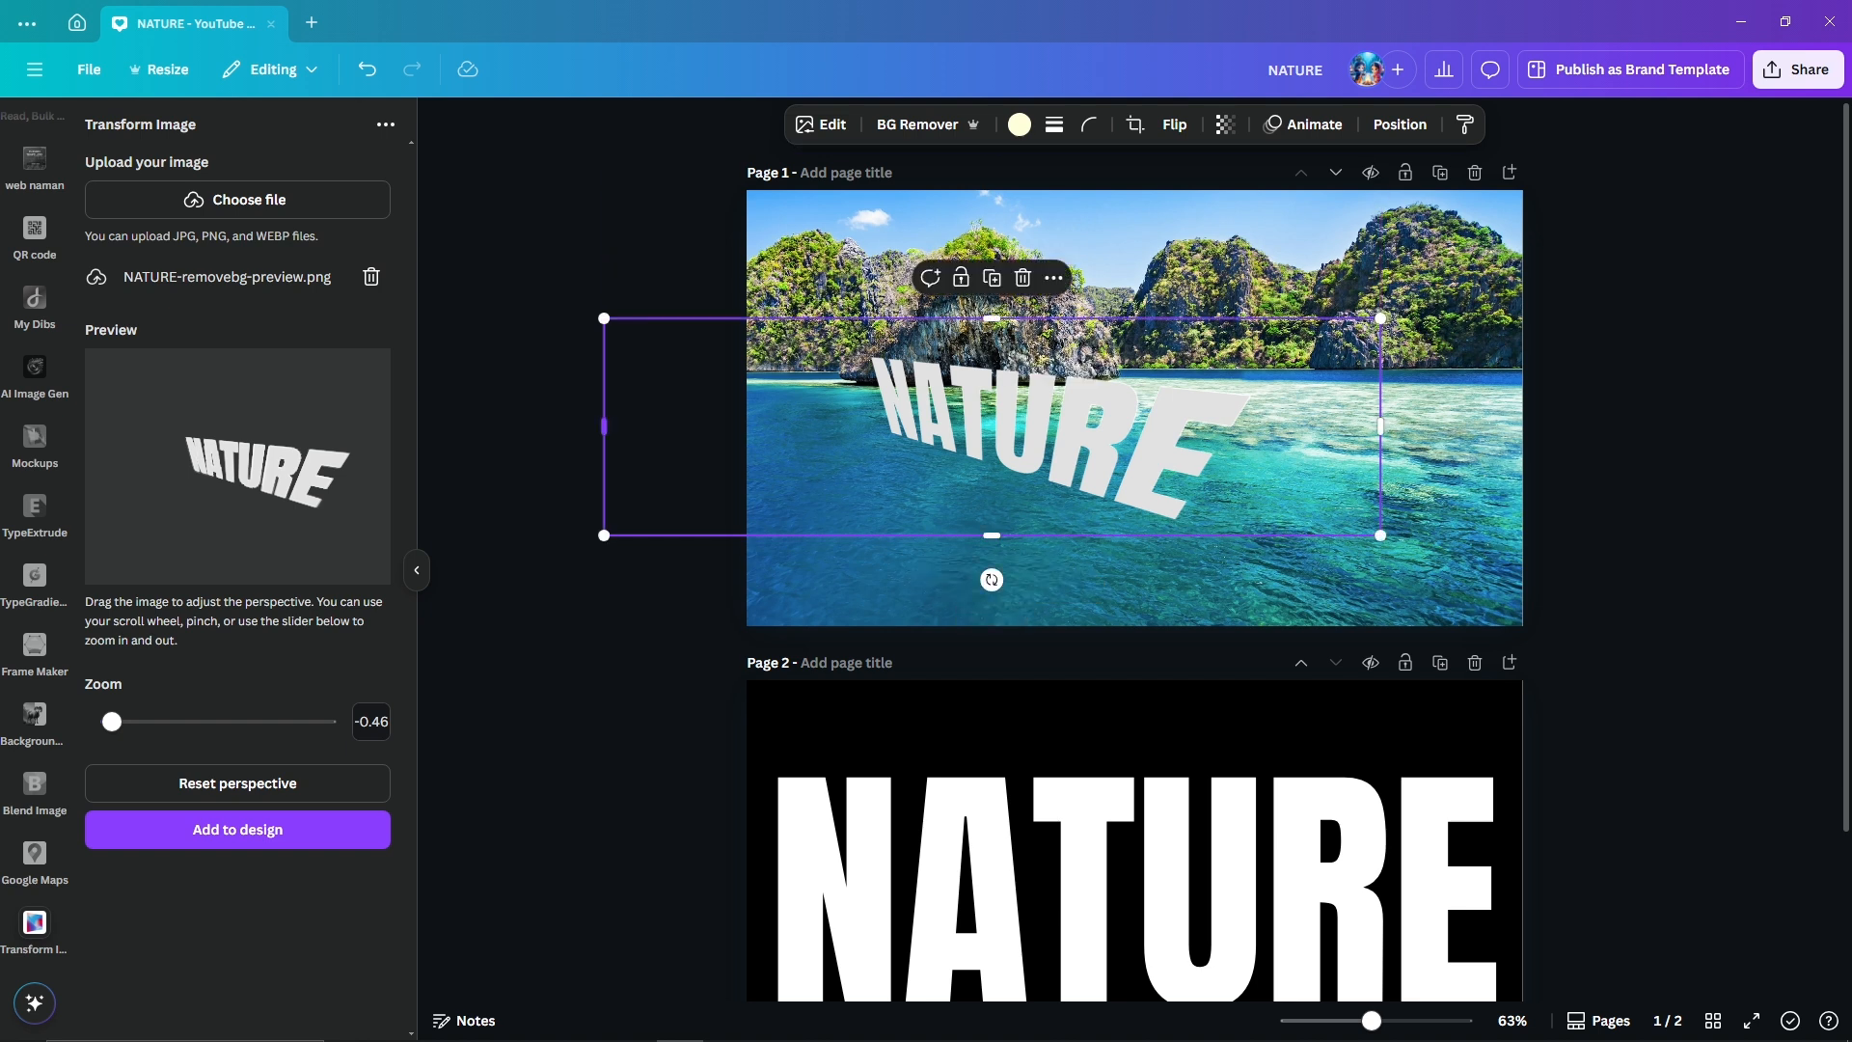
drag(603, 427, 739, 426)
click(665, 430)
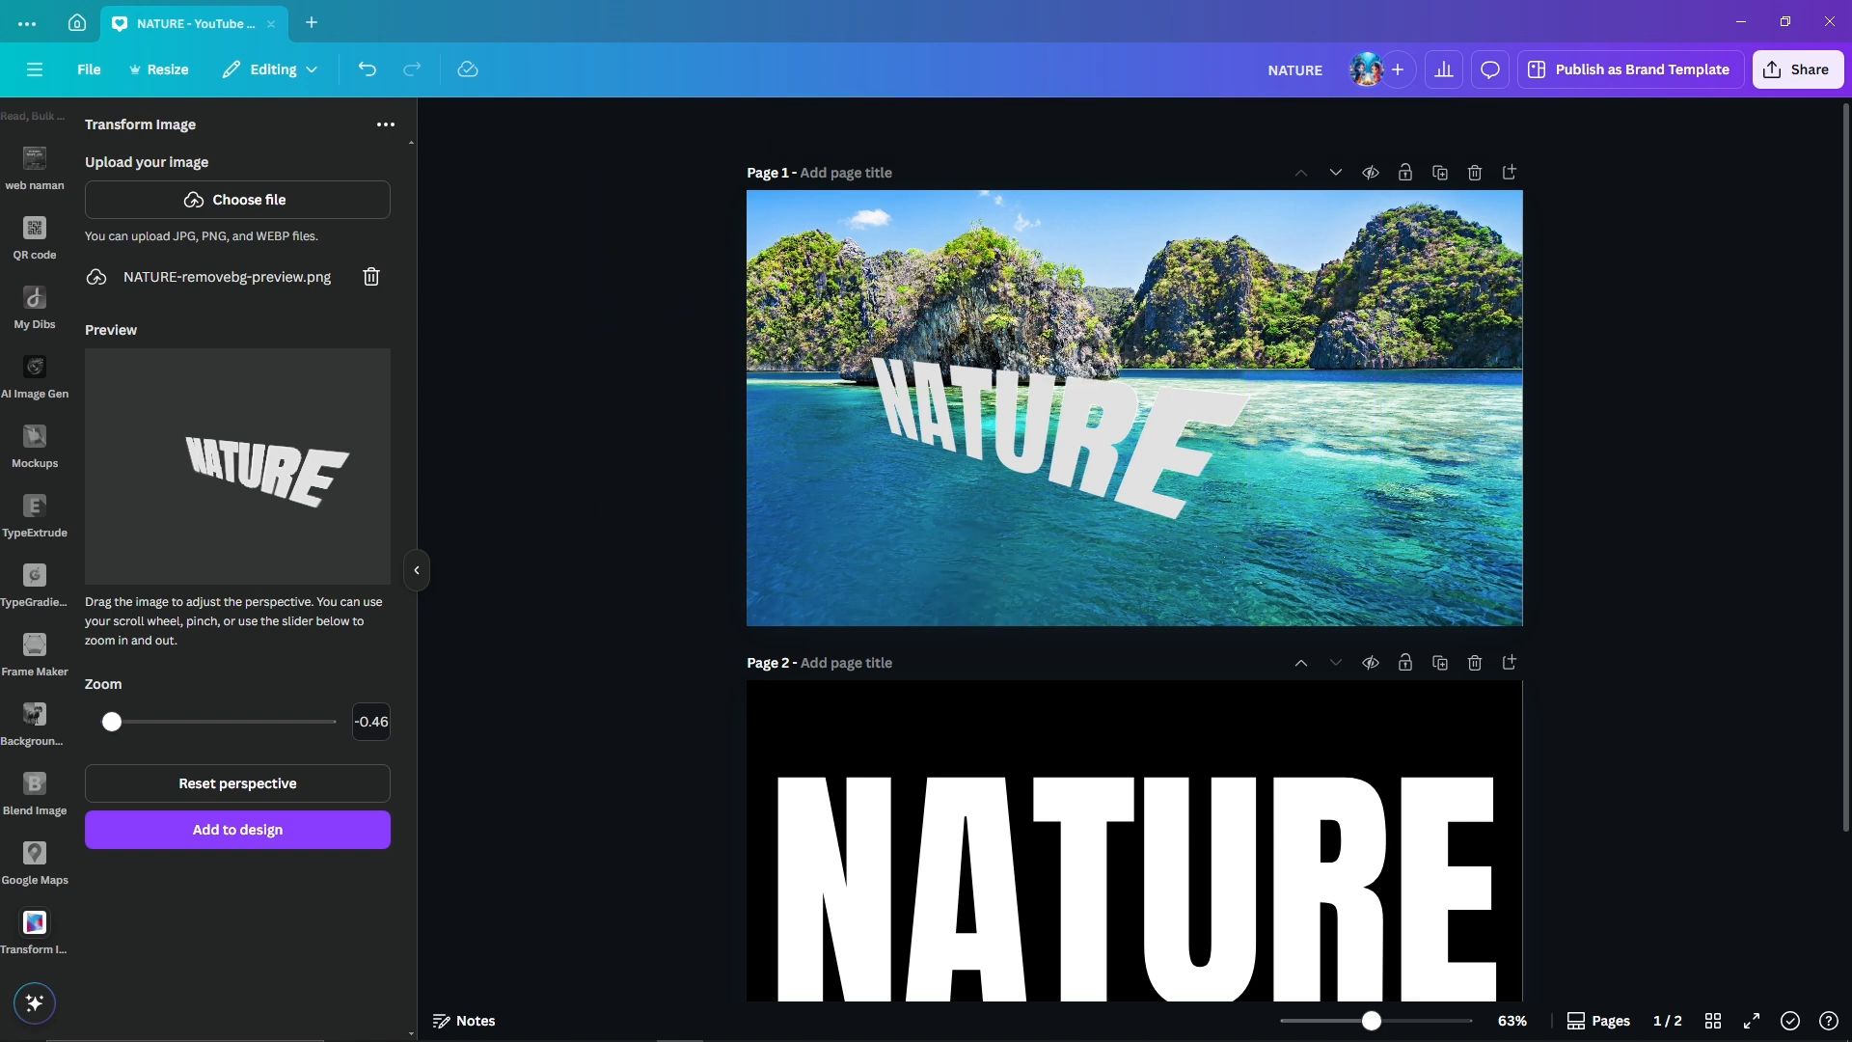
- Delete page 2 with the white NATURE text on black, keeping only the lagoon page
click(1054, 426)
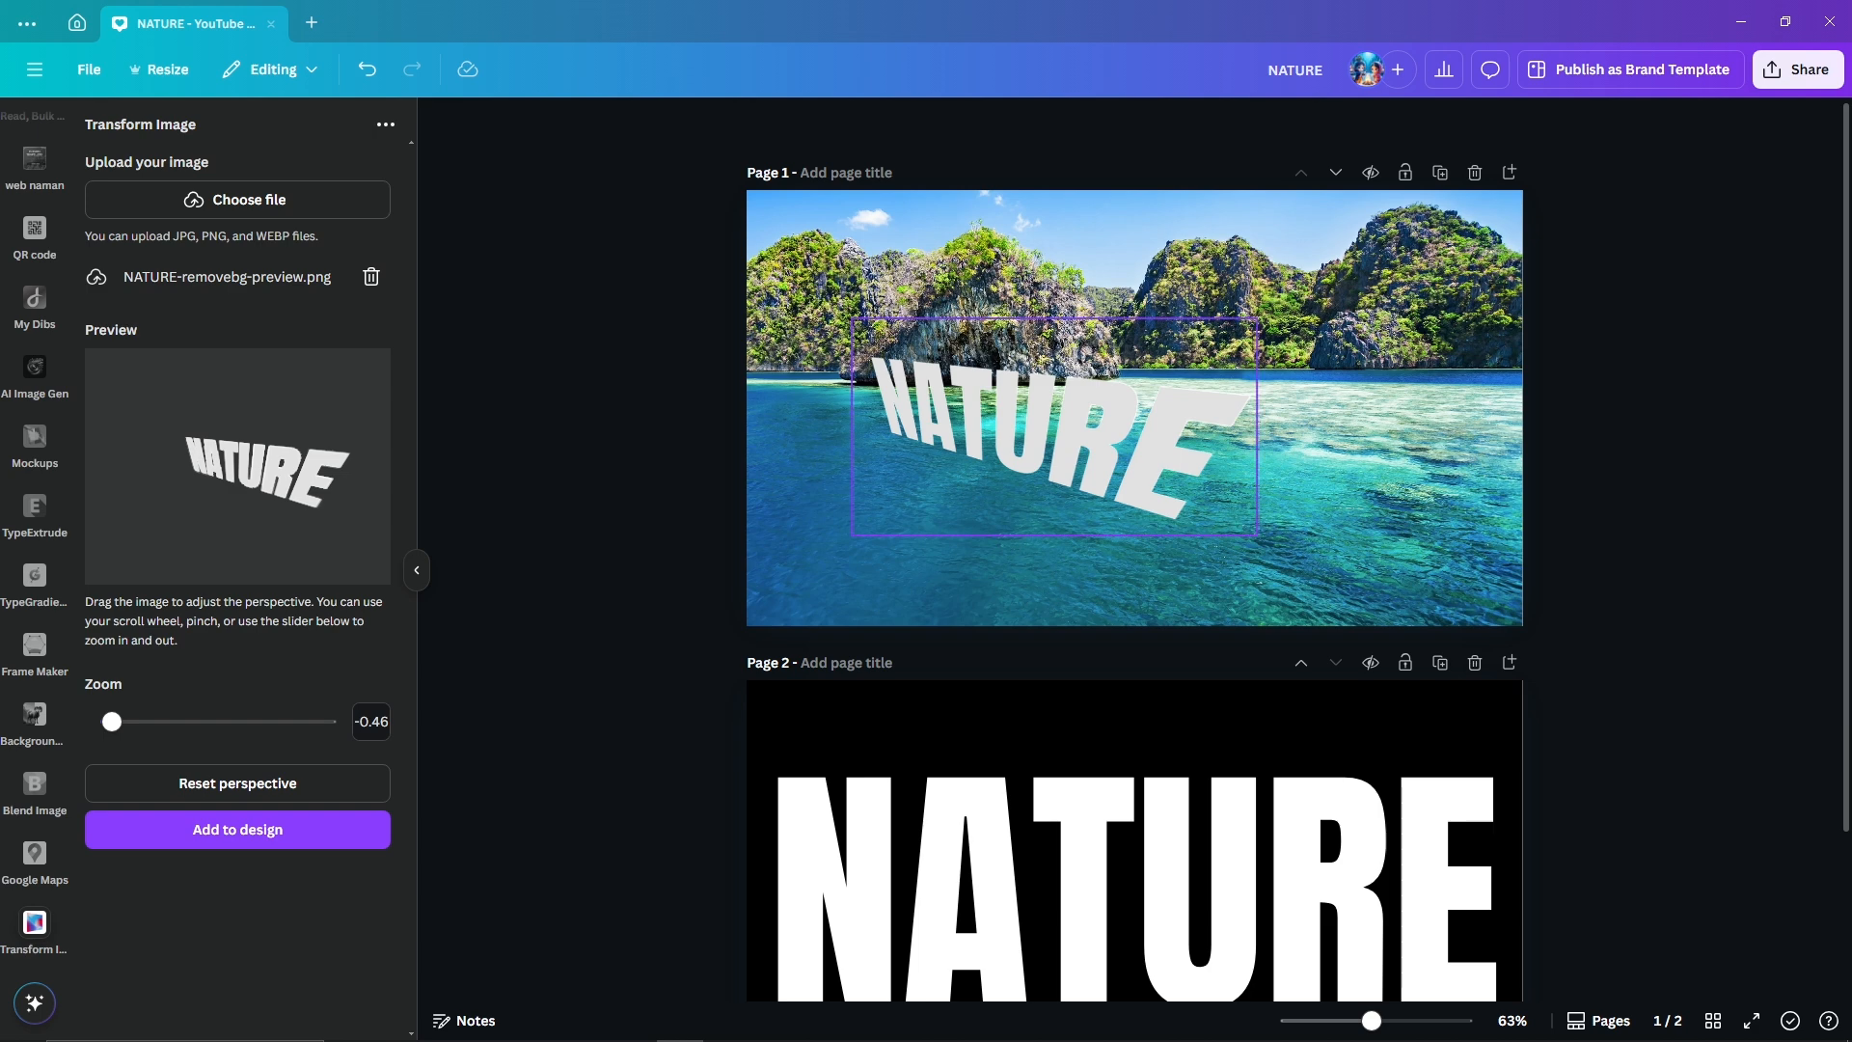
scroll(1134, 481, up, 3)
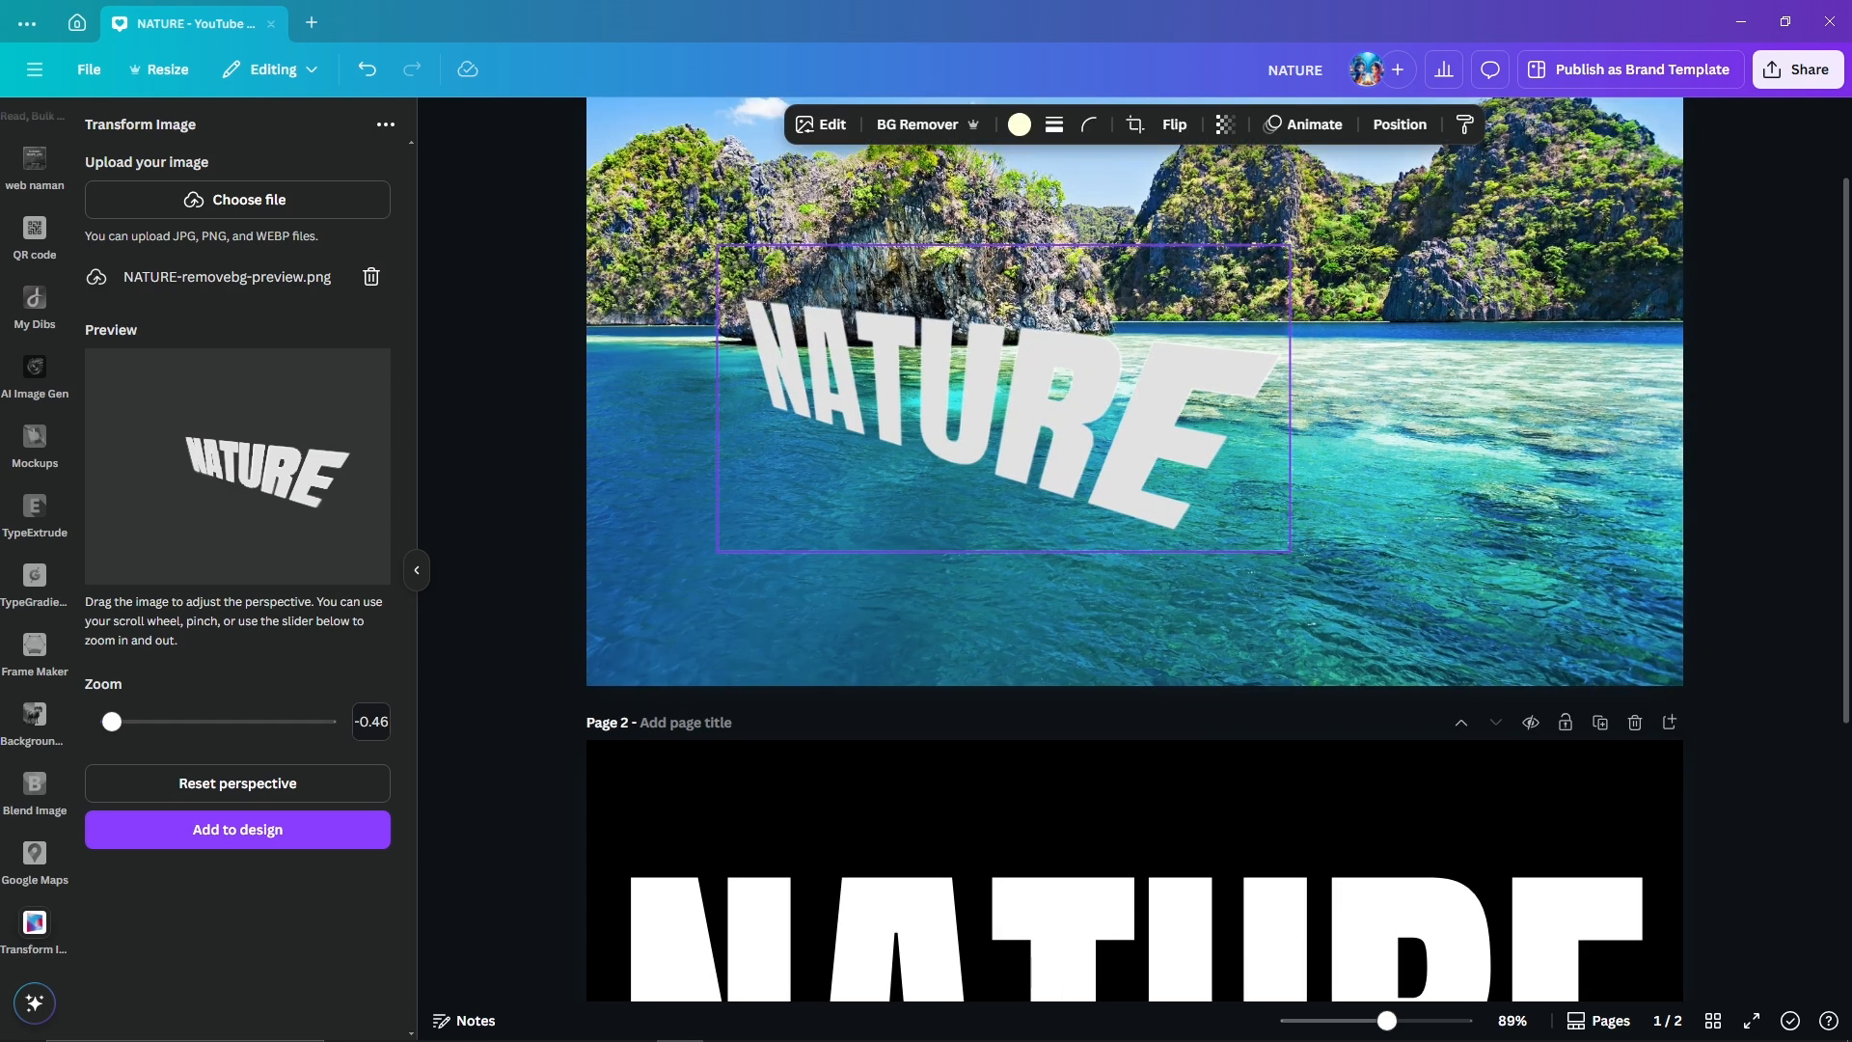
scroll(1136, 482, down, 2)
key(Escape)
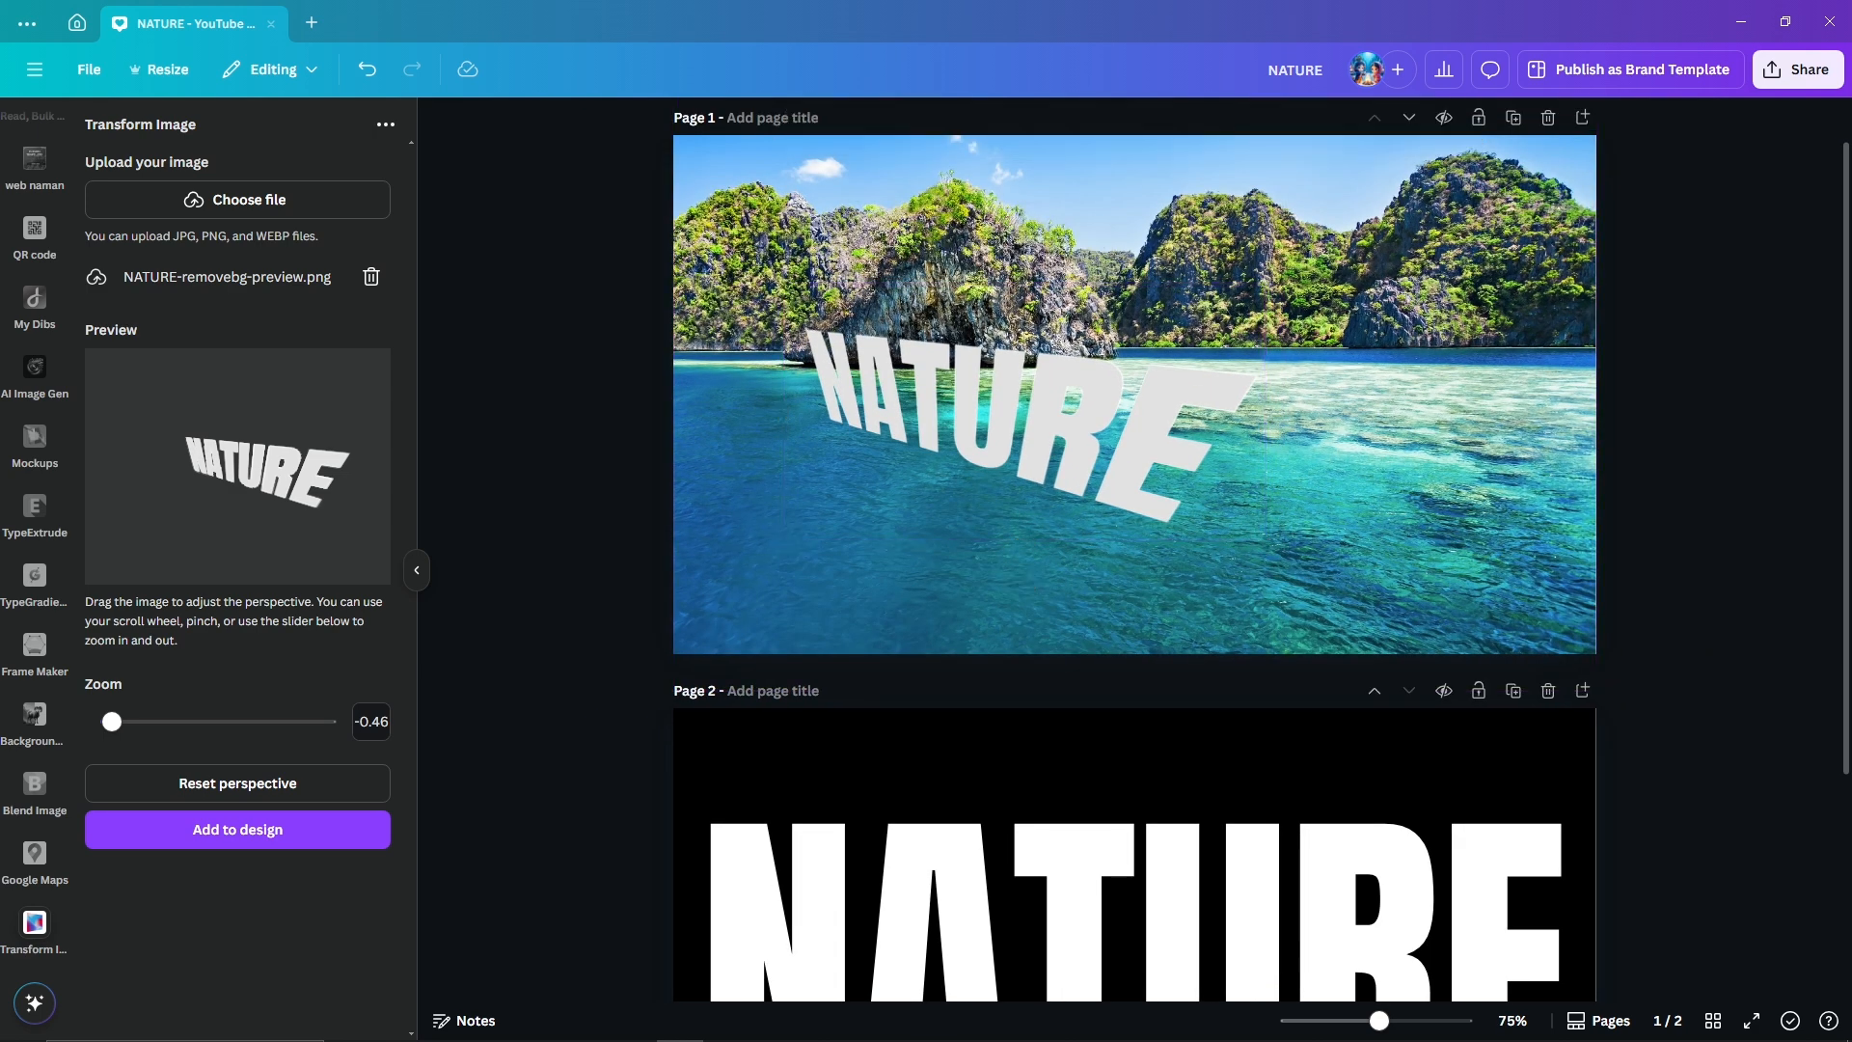
scroll(1544, 830, up, 1)
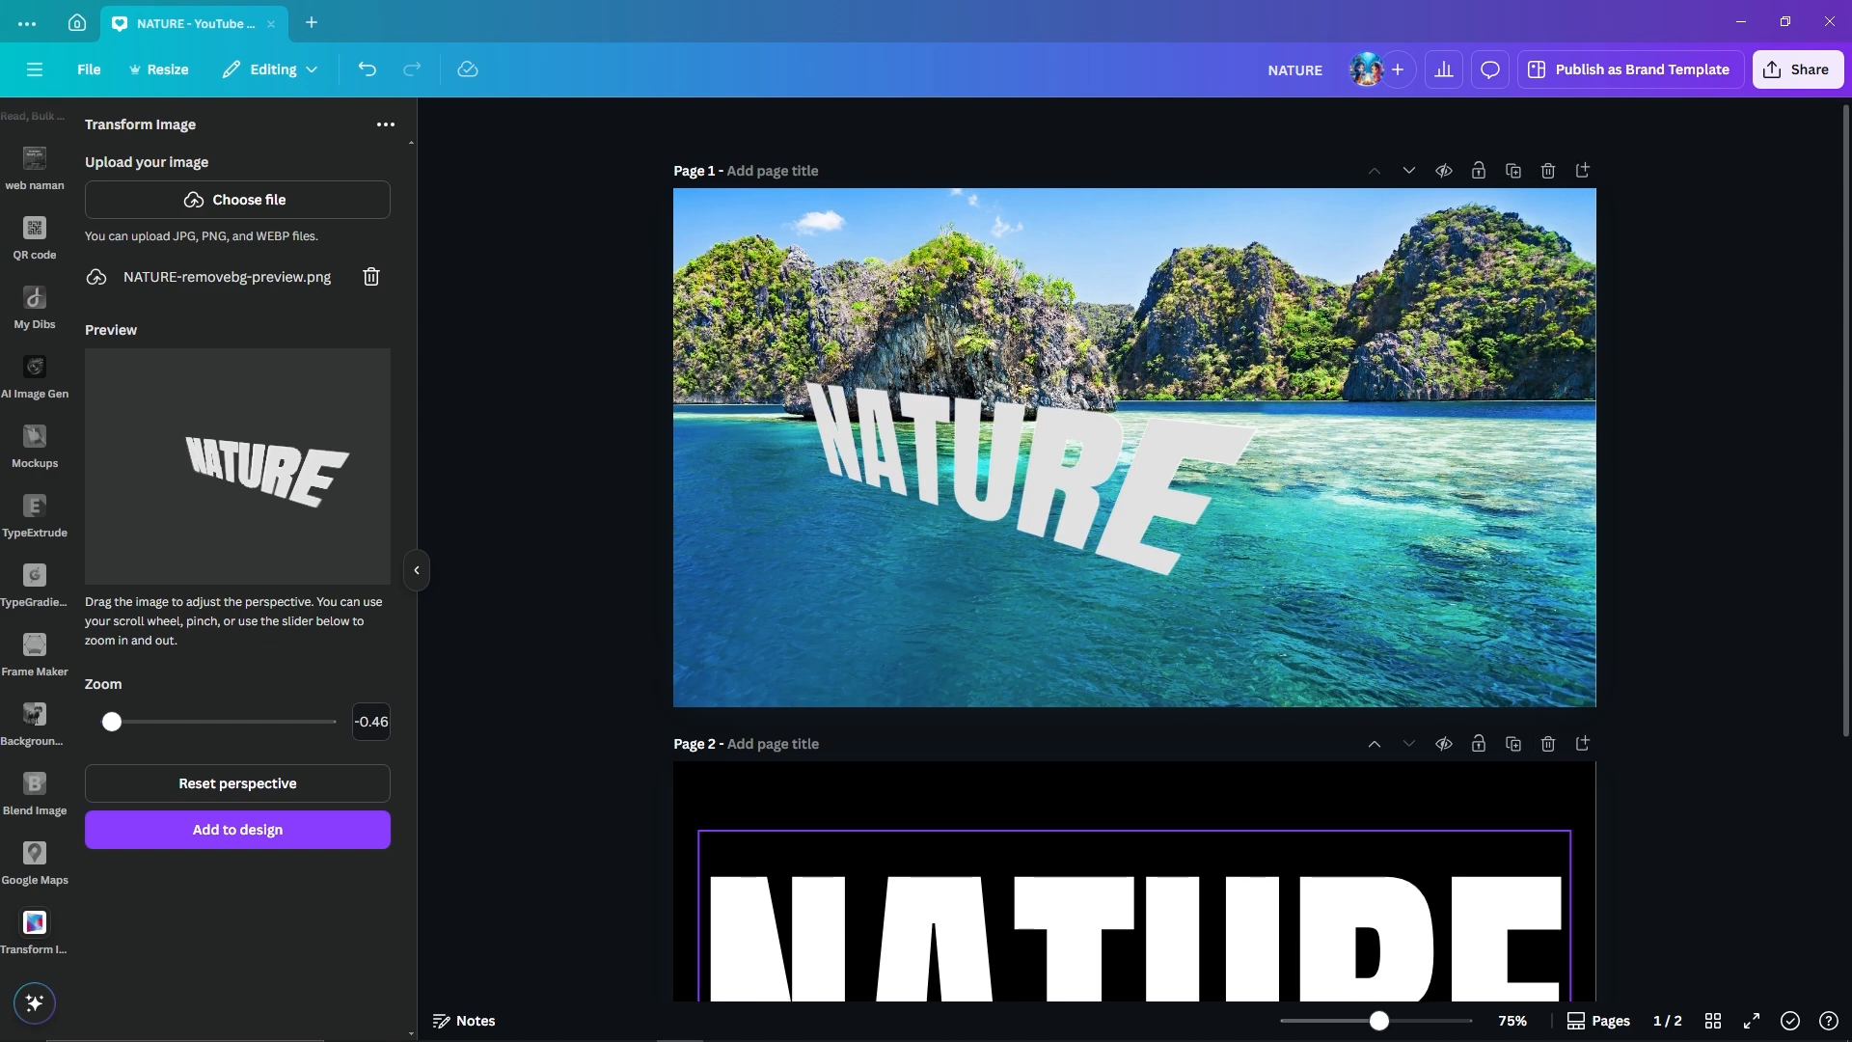
click(1548, 745)
scroll(1136, 530, up, 2)
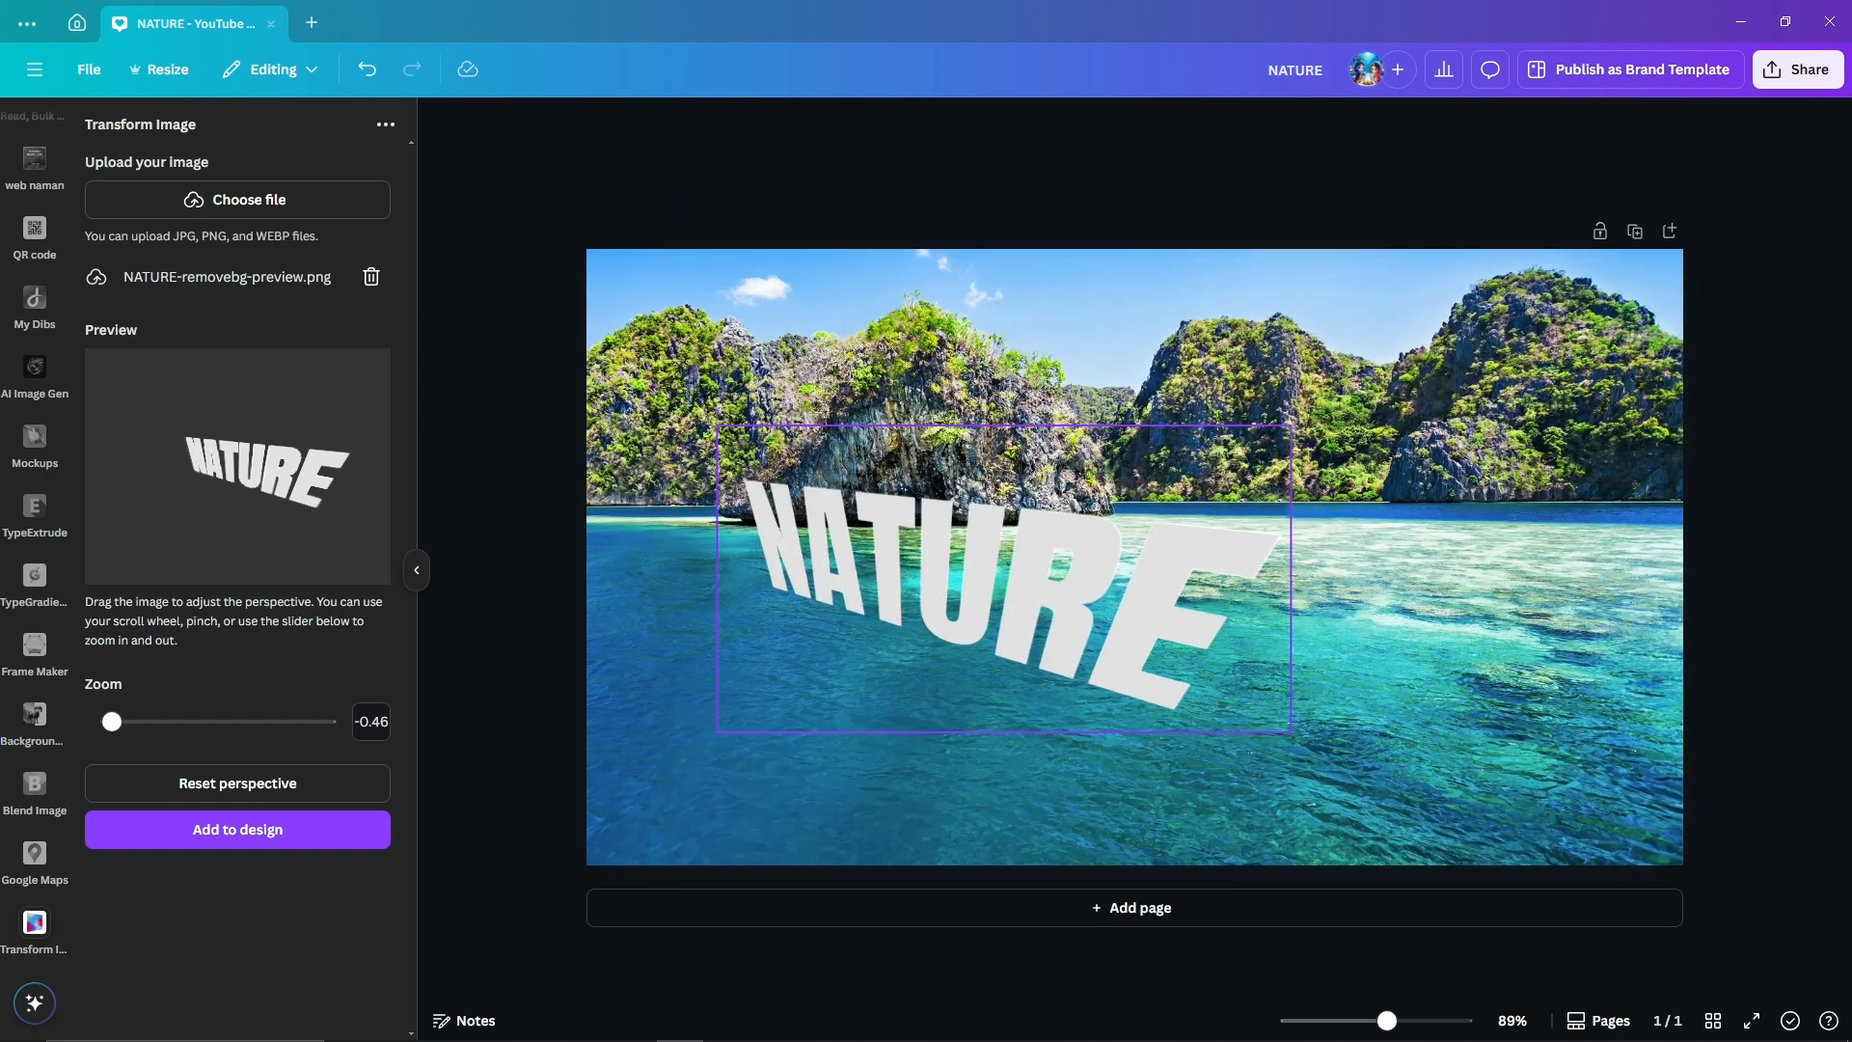
- Search the elements for SHADOW, switch to graphics, and add a wide, soft black shadow to the page
click(1004, 578)
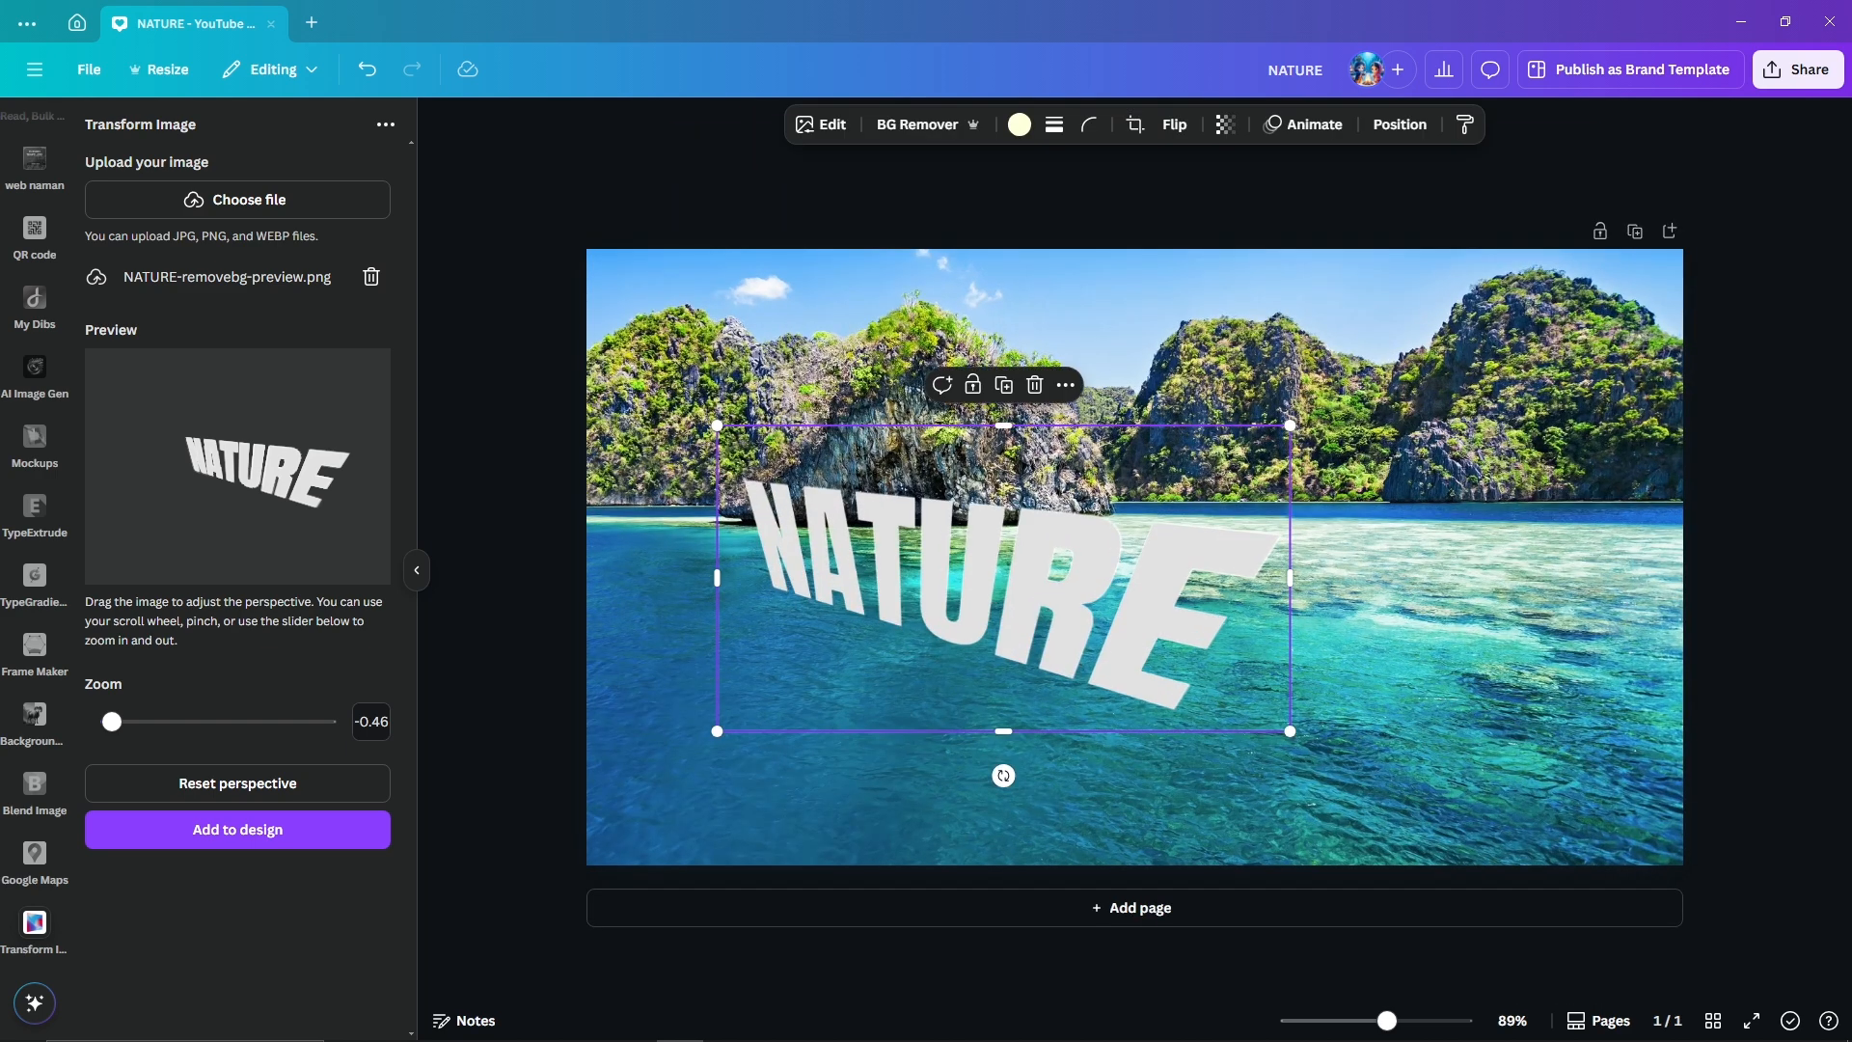
scroll(35, 541, up, 10)
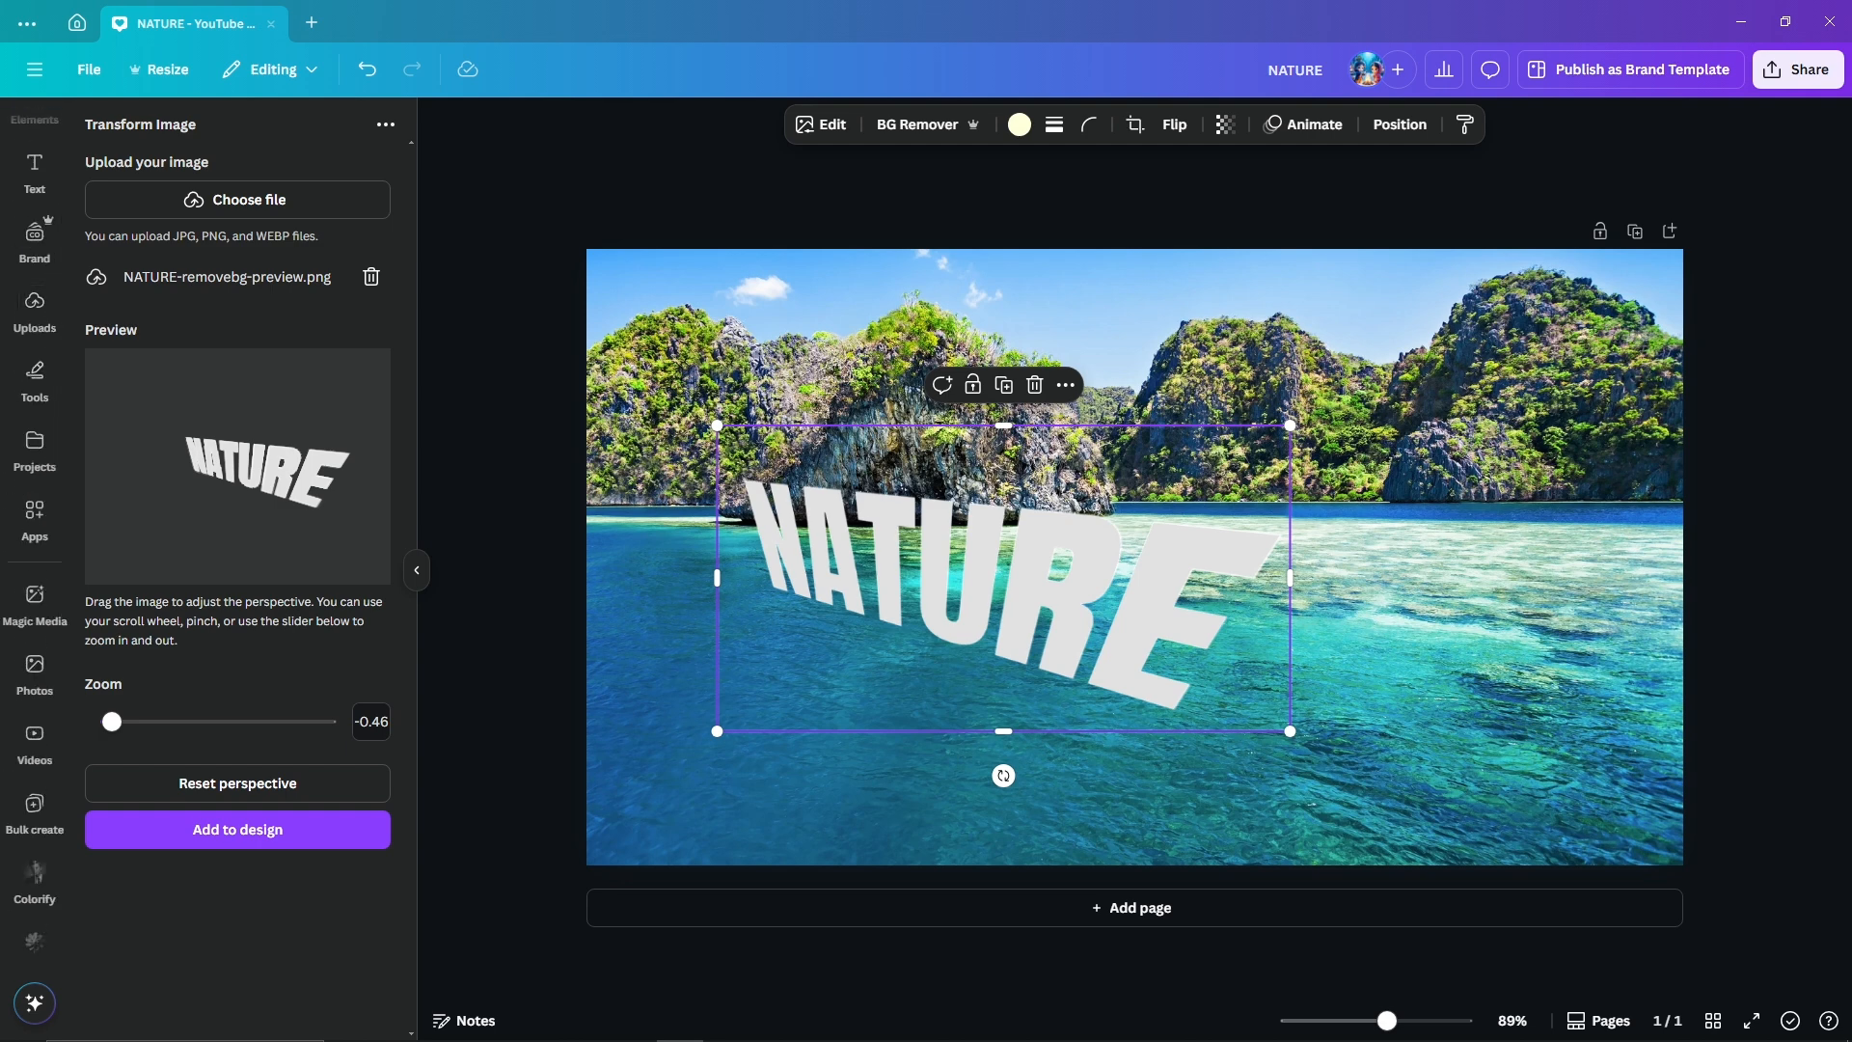
scroll(35, 541, up, 3)
click(34, 208)
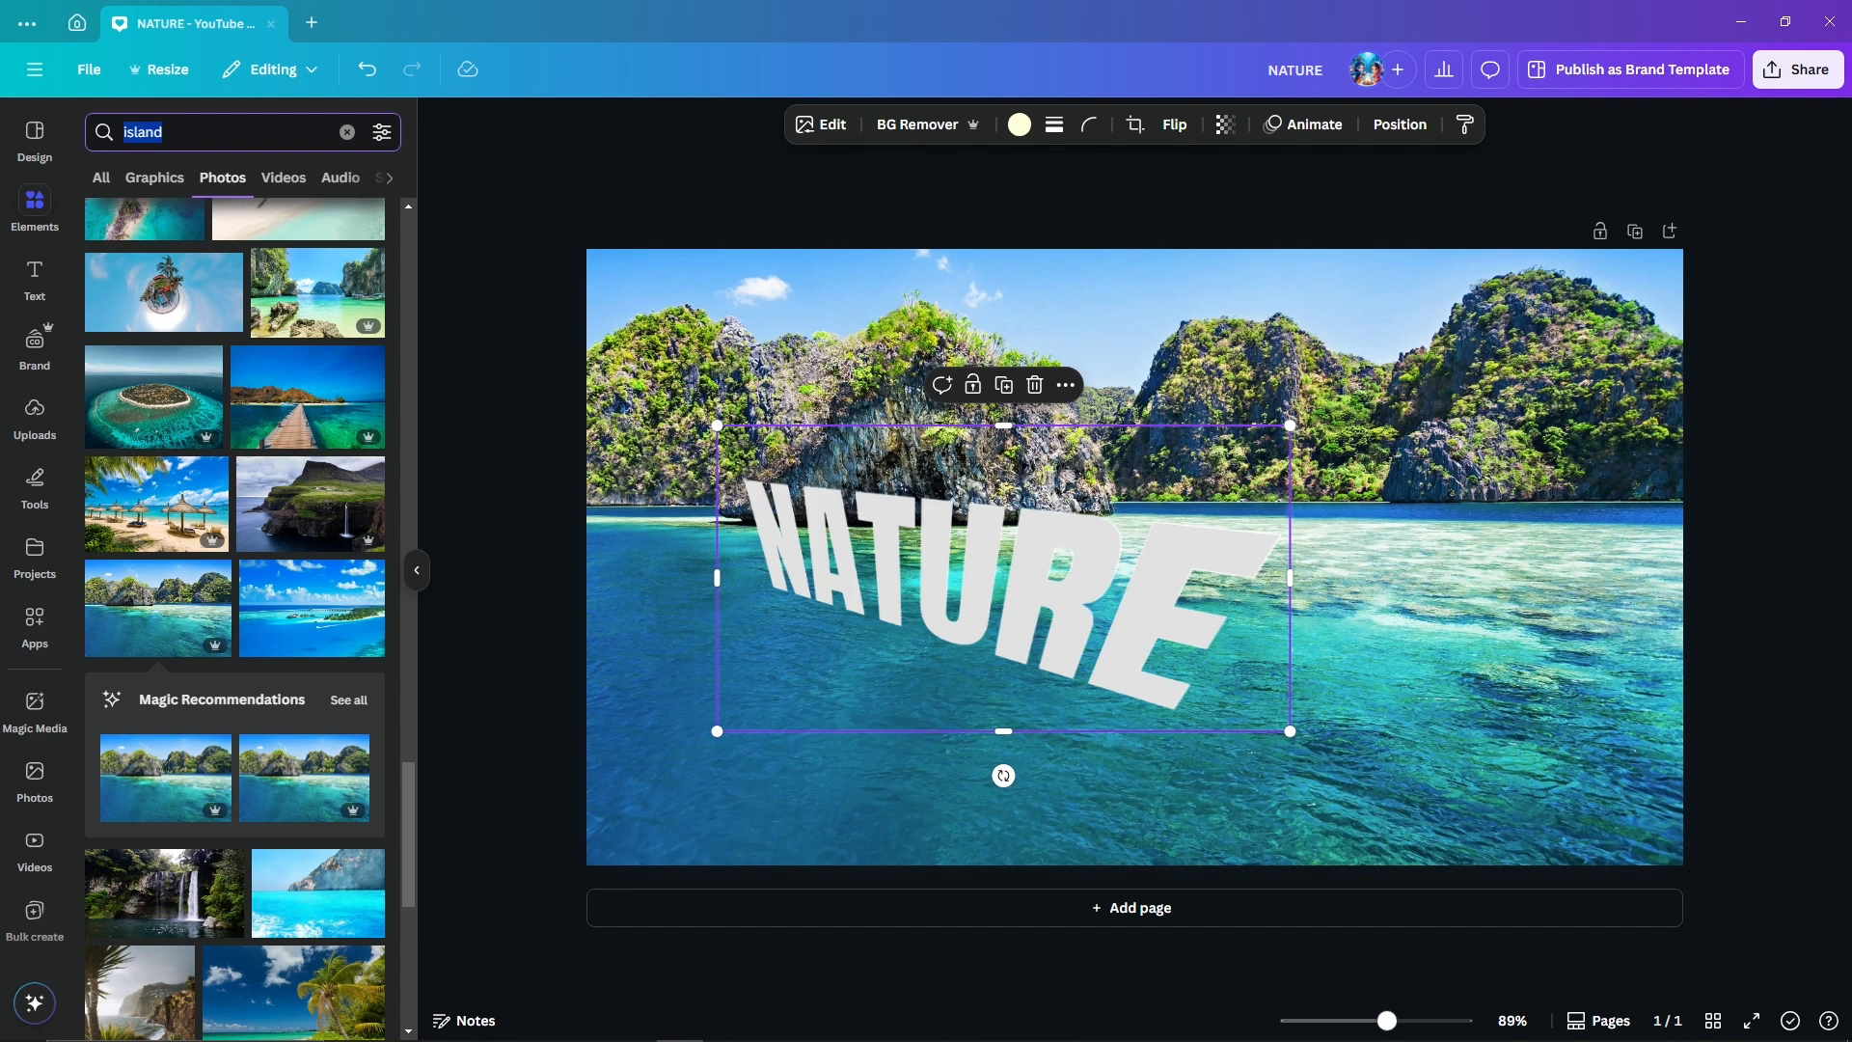
text(SHADOW)
key(Return)
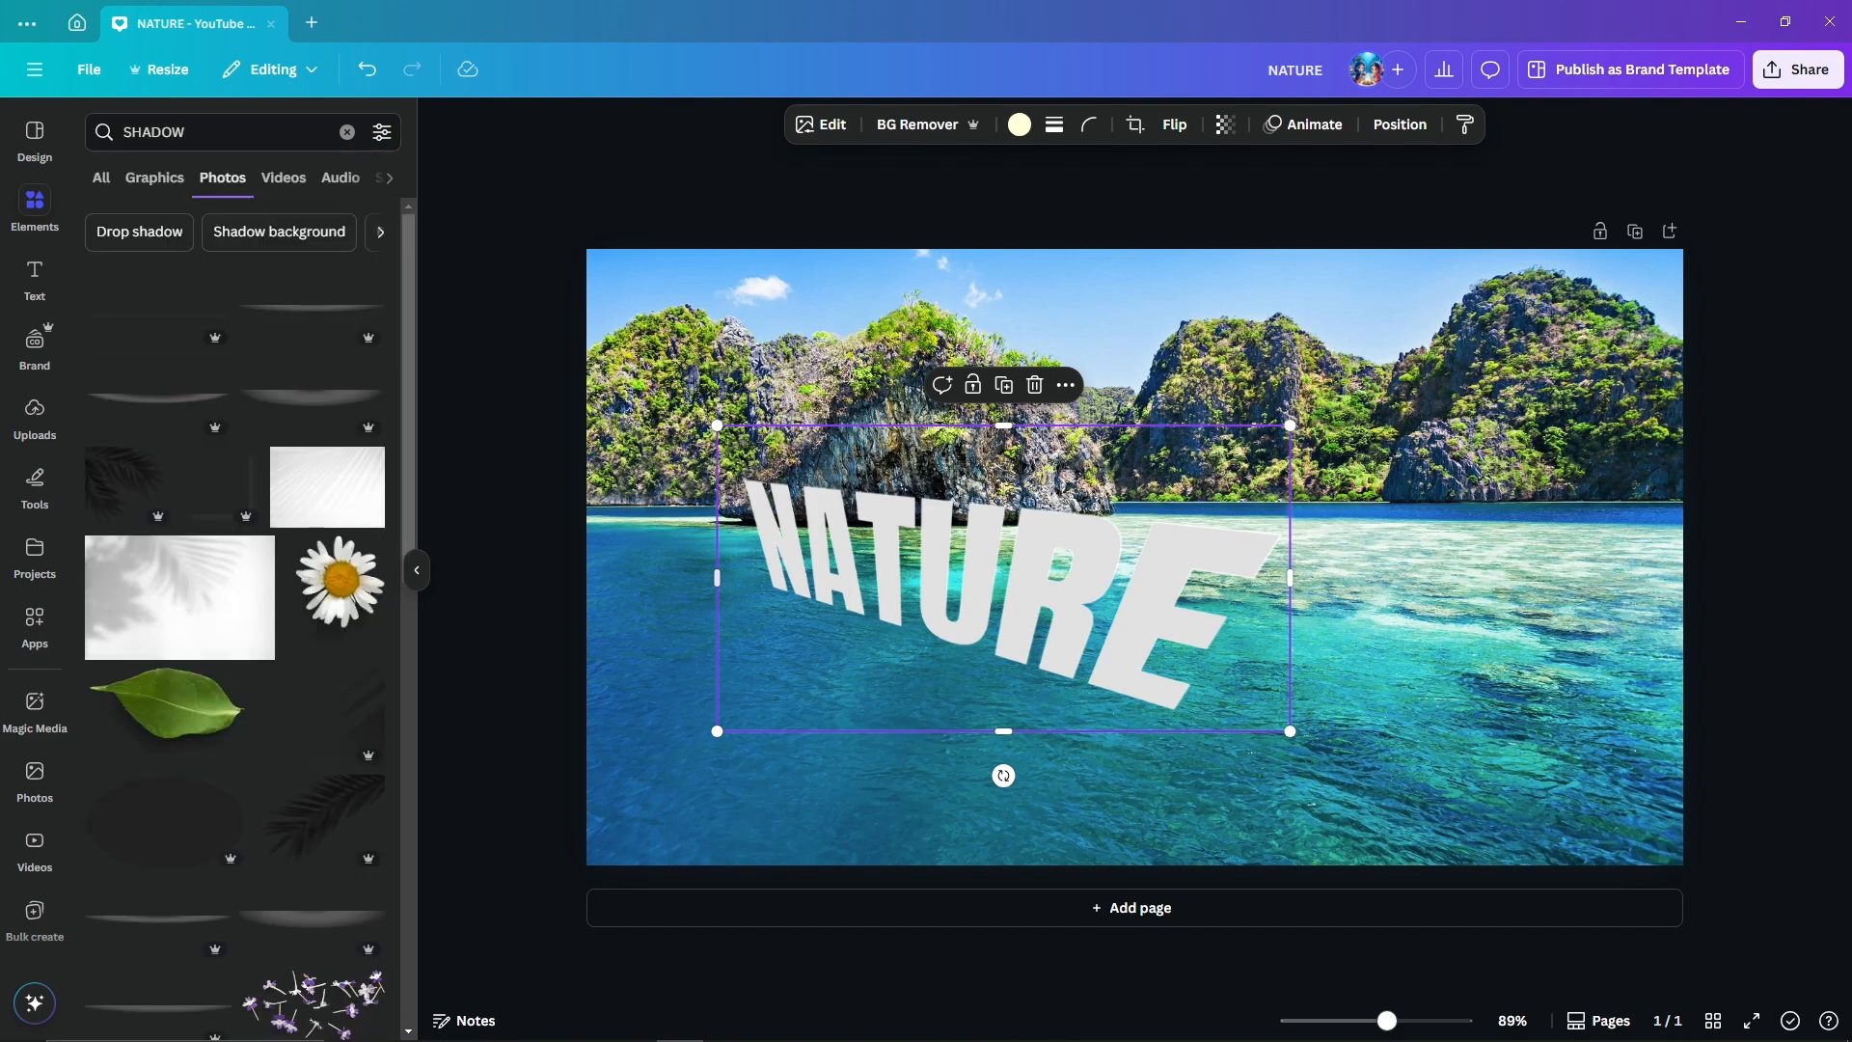
scroll(179, 405, down, 2)
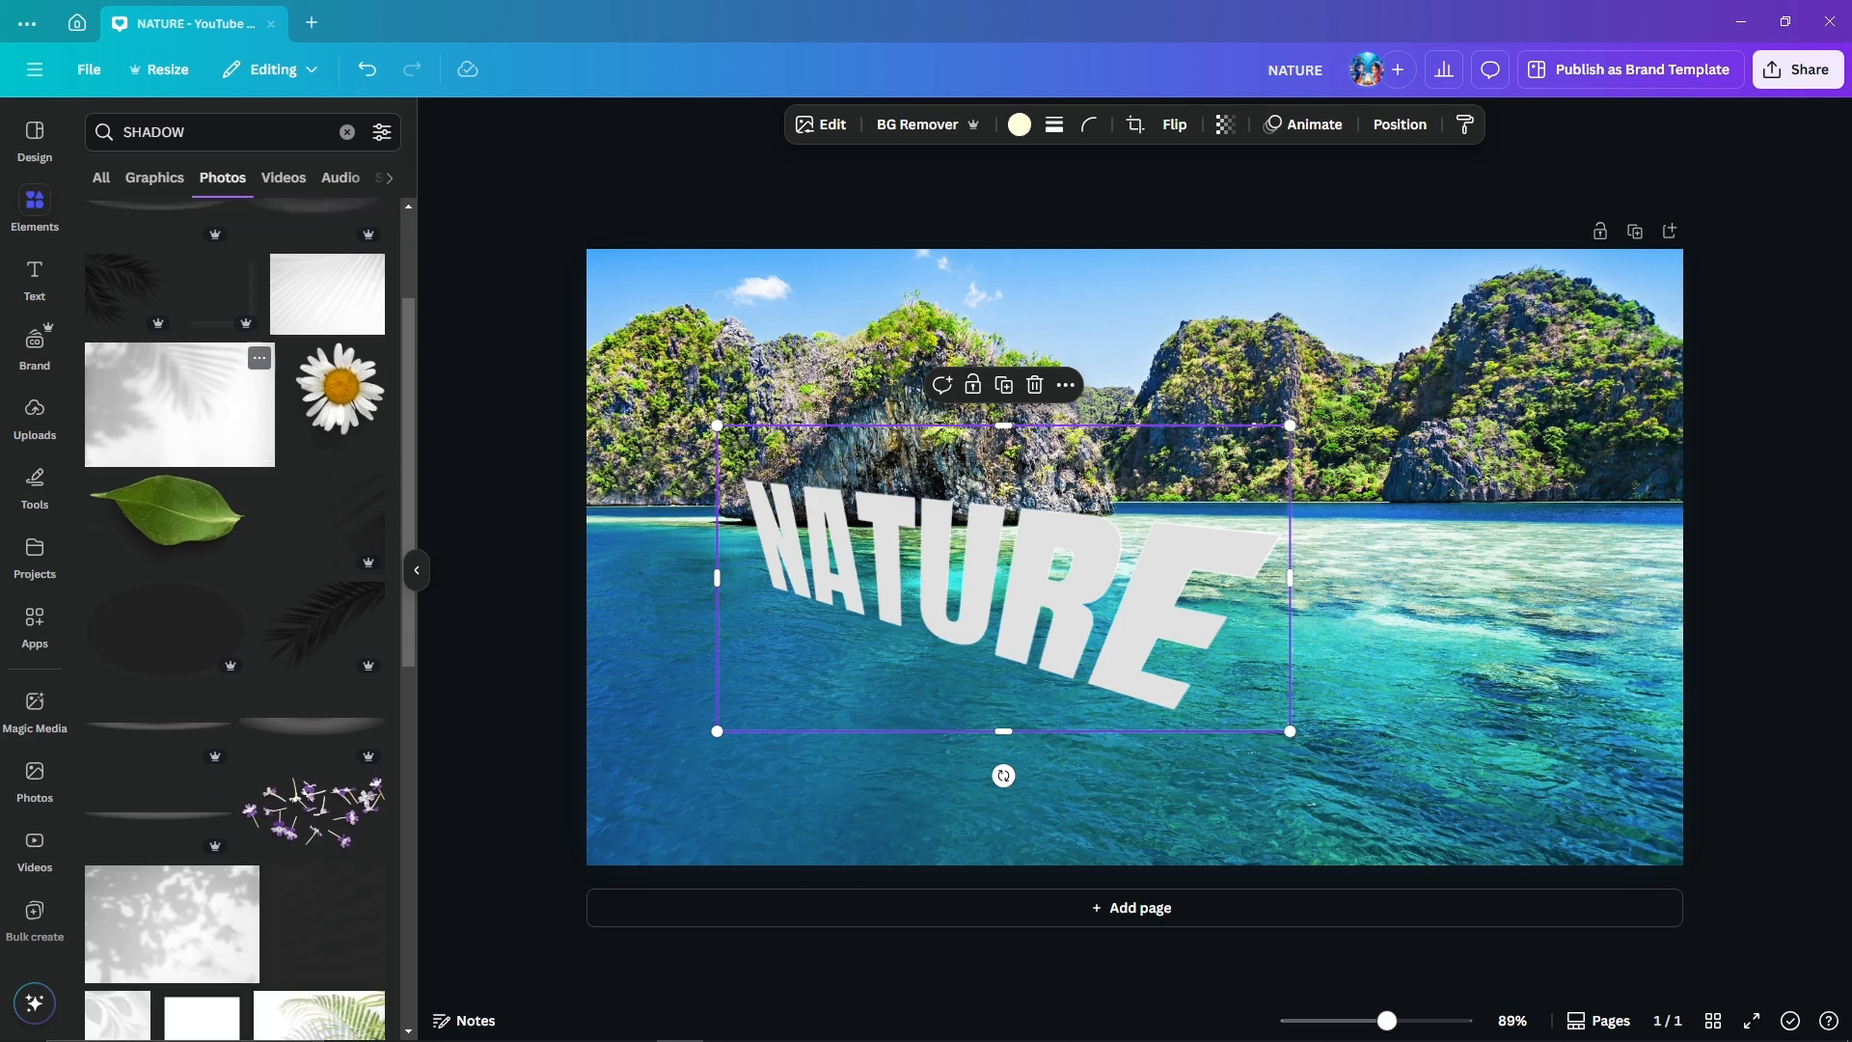
scroll(179, 405, down, 6)
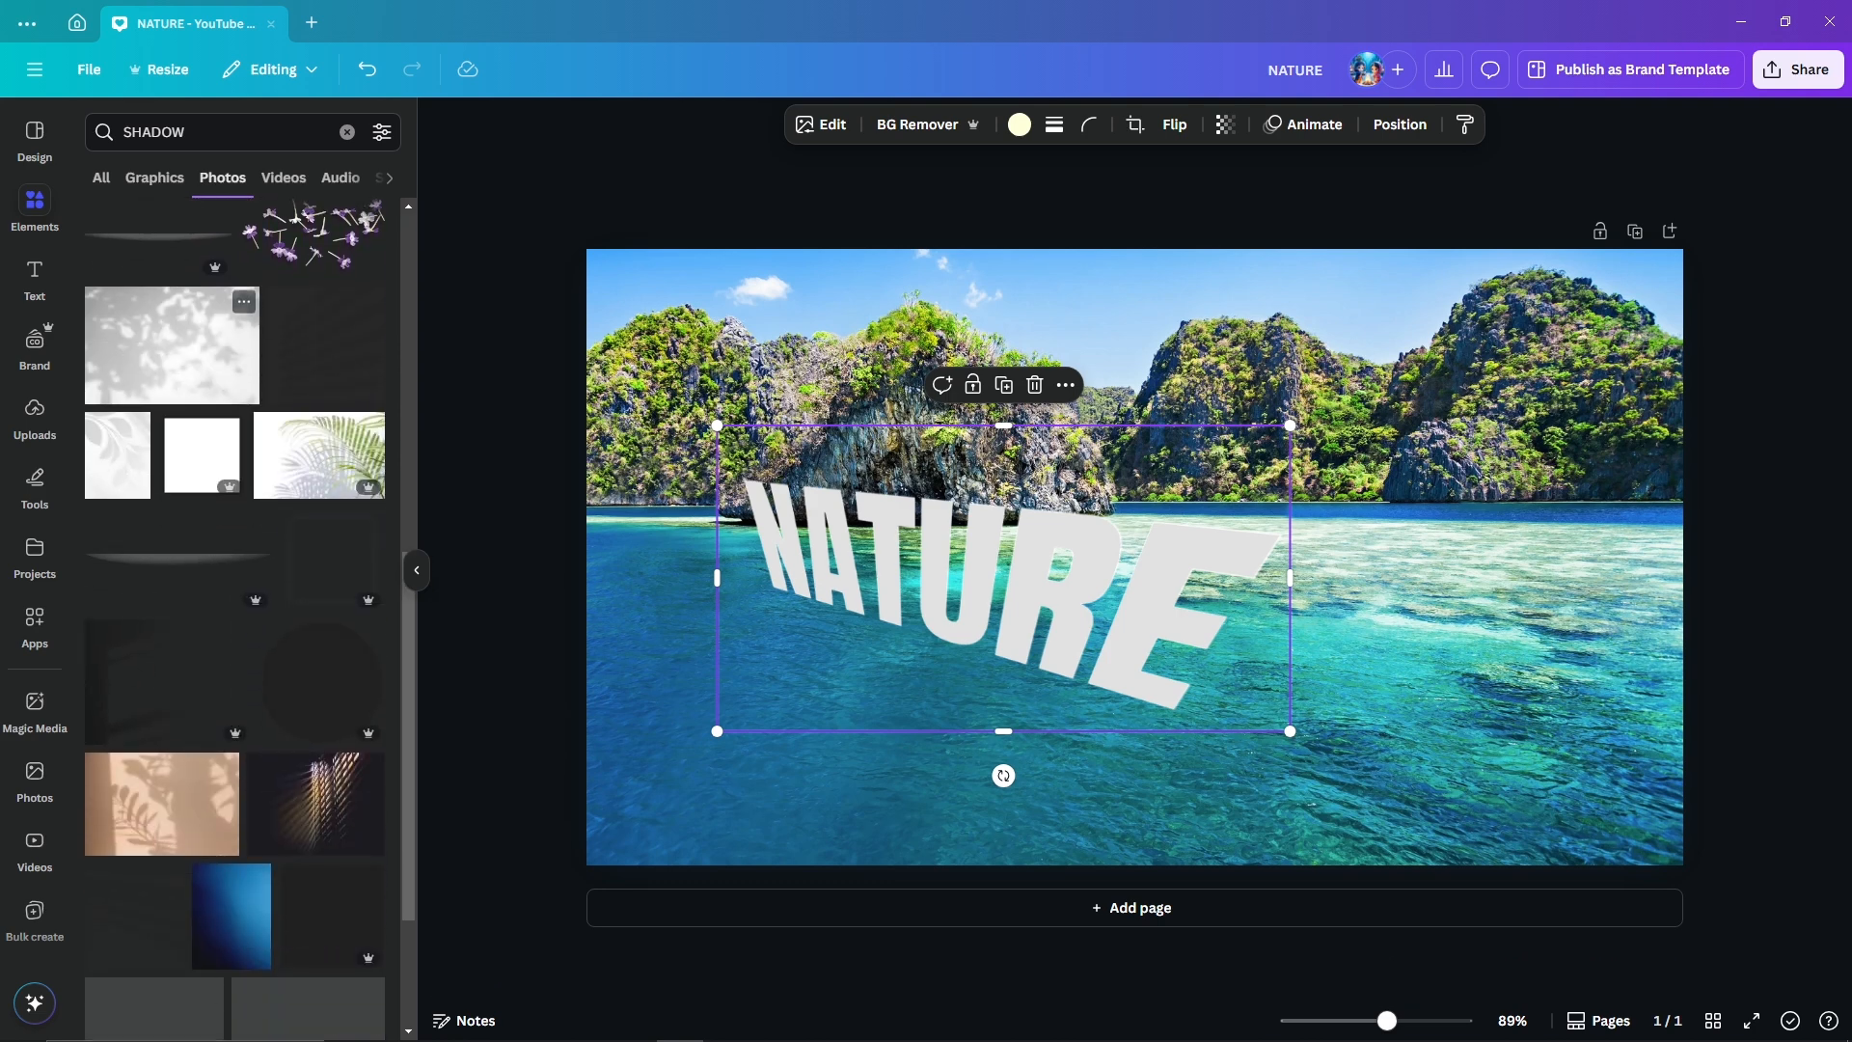
scroll(180, 579, down, 2)
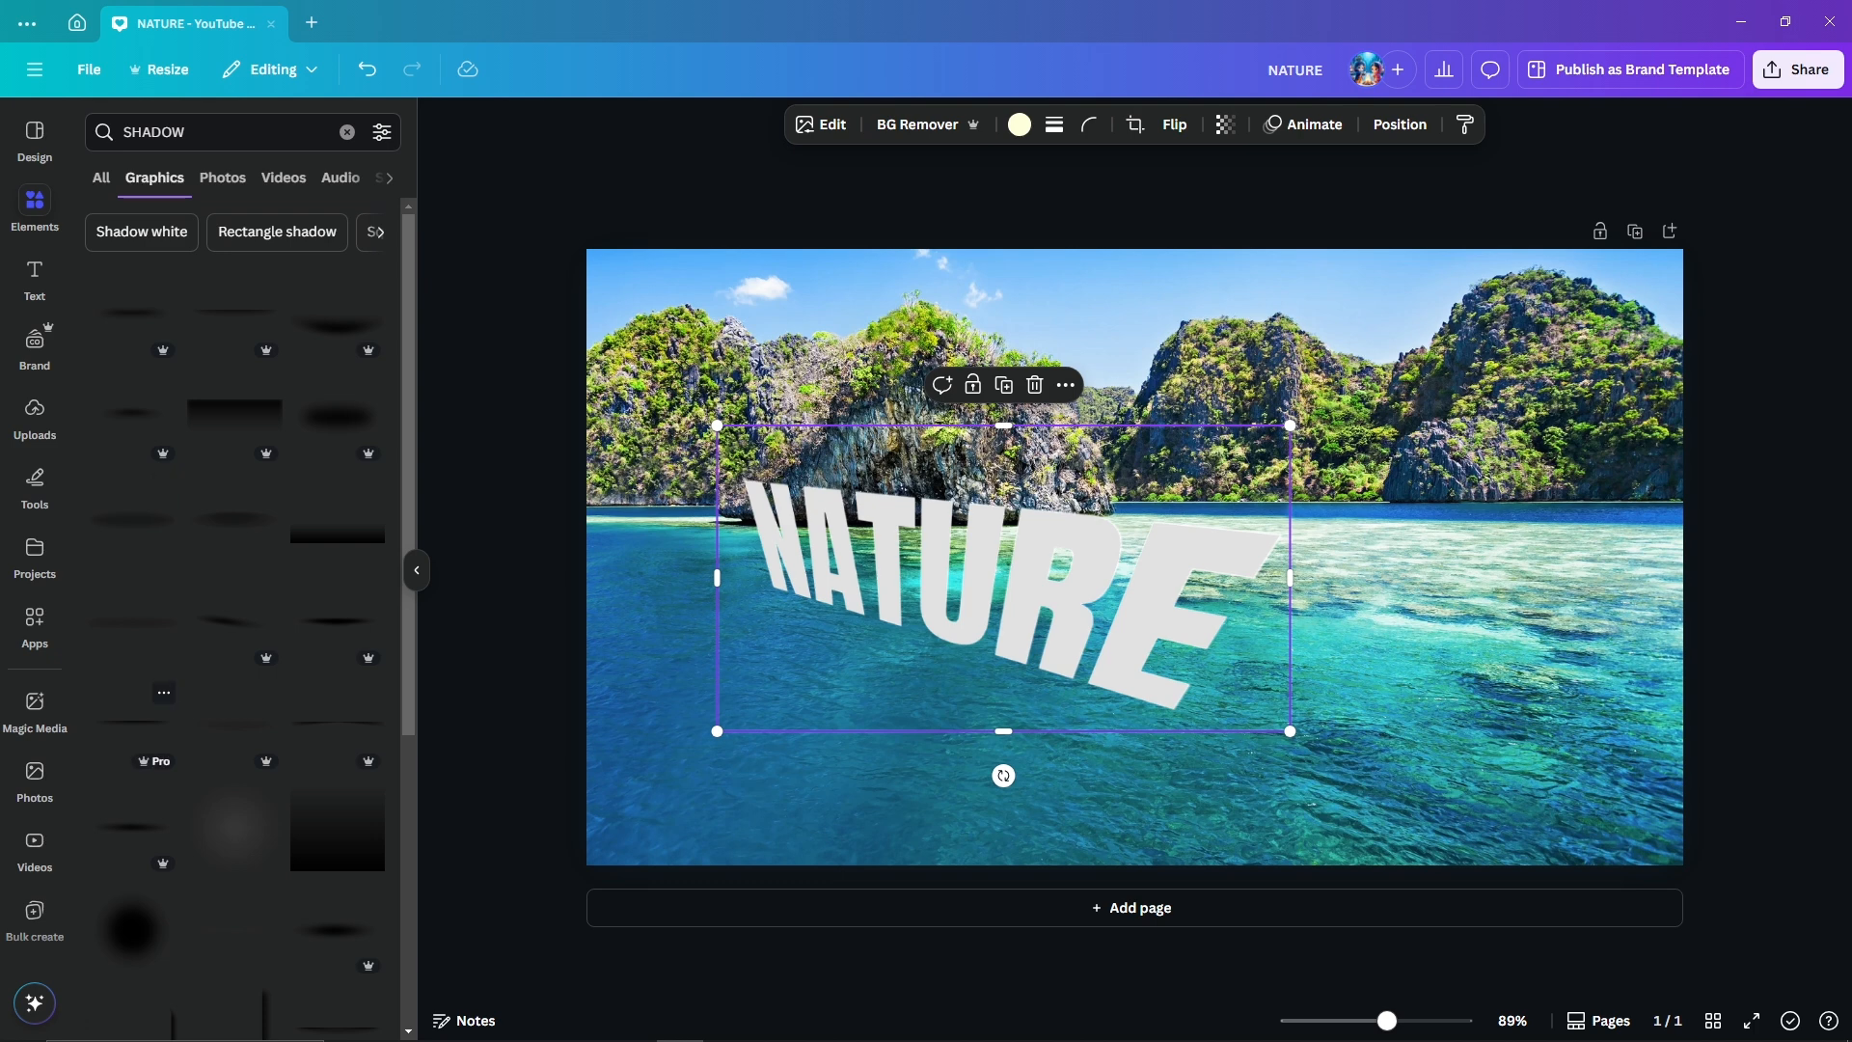
click(162, 593)
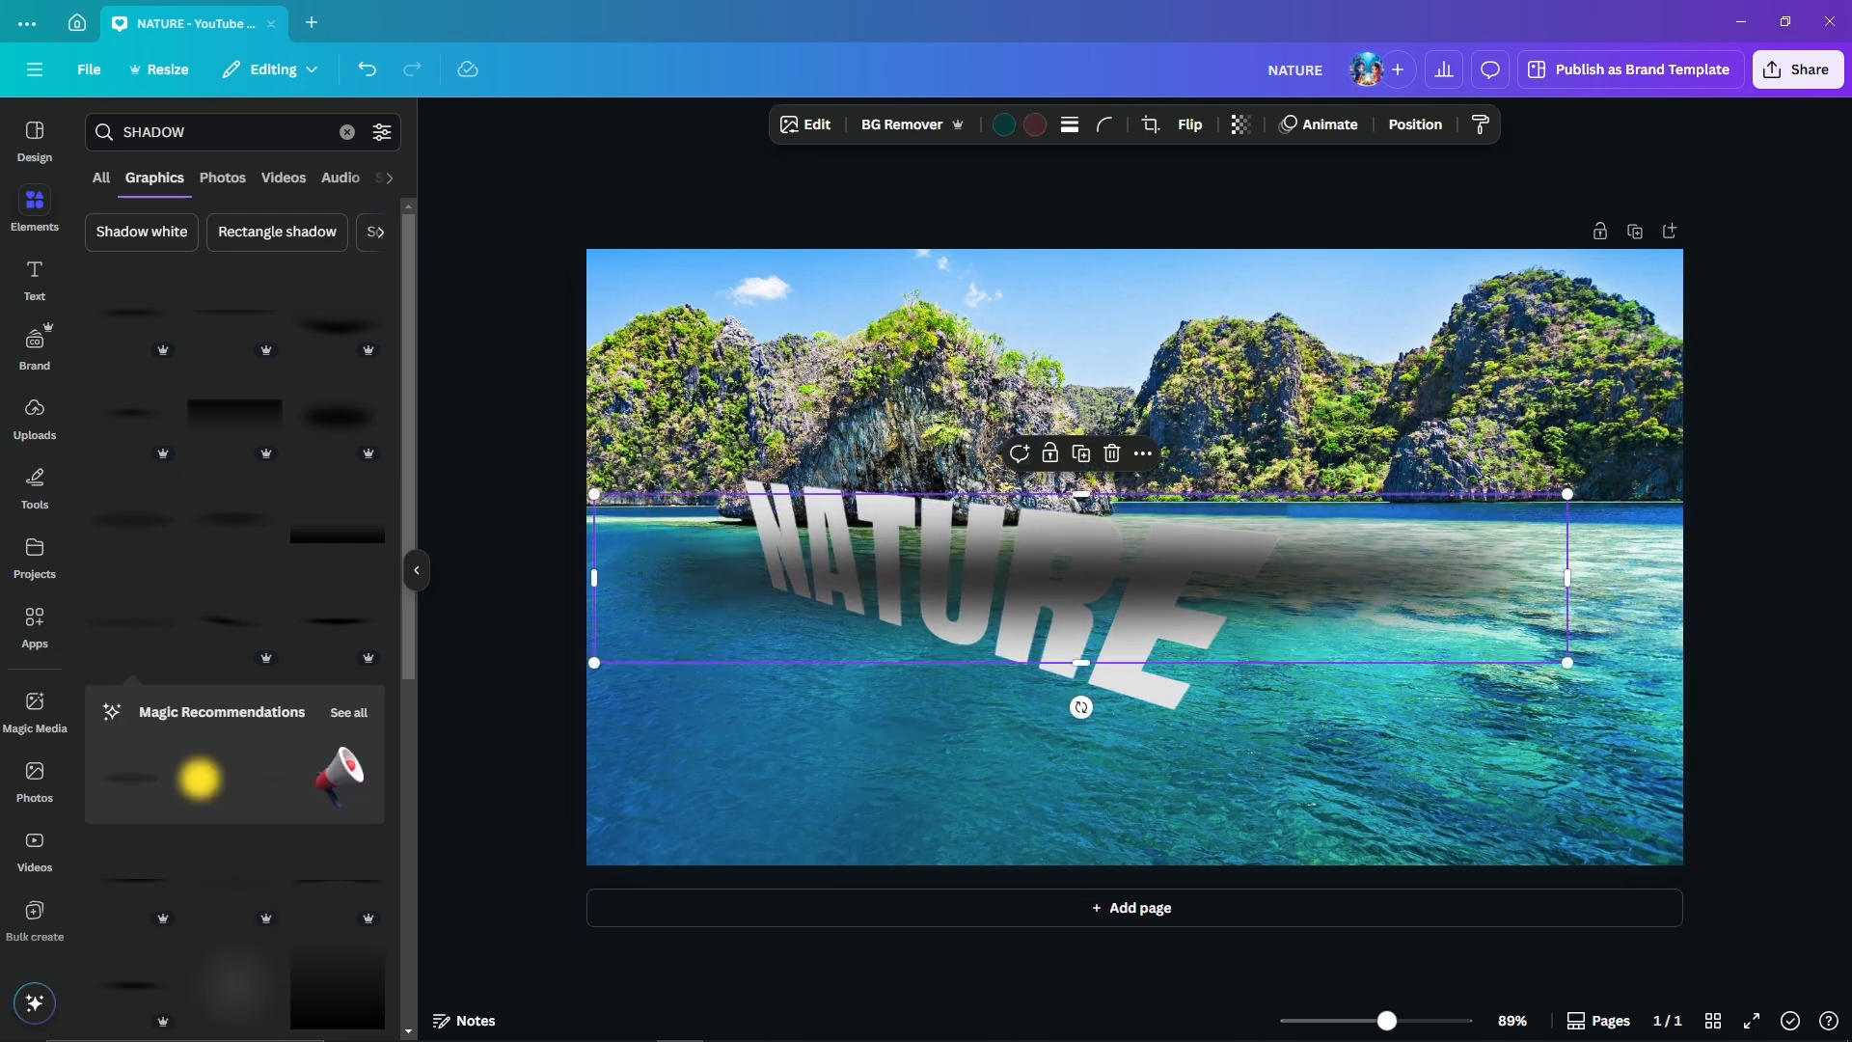
- Rotate the shadow to about 15.8°, scale it to about 553 px wide, and place it along the base of the NATURE letters
drag(1080, 707, 1045, 705)
drag(1069, 607, 1007, 680)
click(1109, 975)
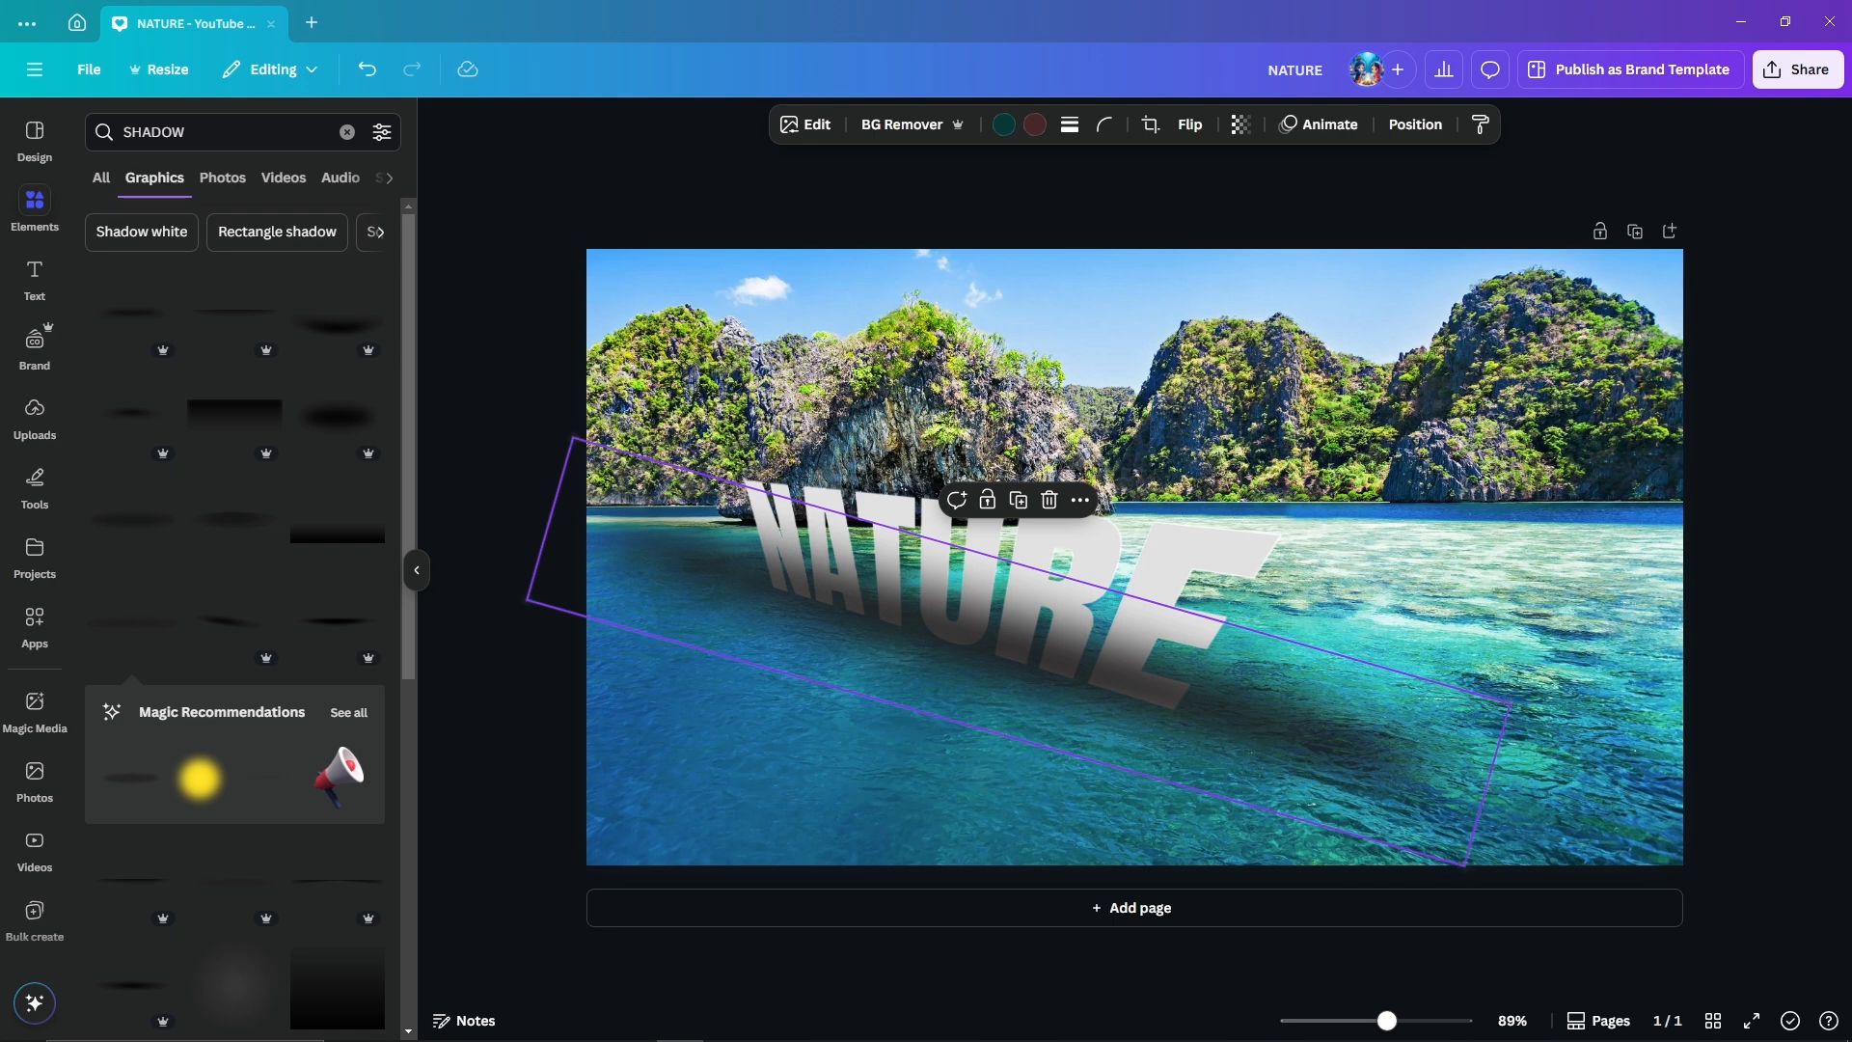
click(1293, 733)
drag(1464, 865, 1236, 756)
drag(1036, 658, 986, 654)
- Reorder the layers so the NATURE image lies above the shadow
click(1415, 123)
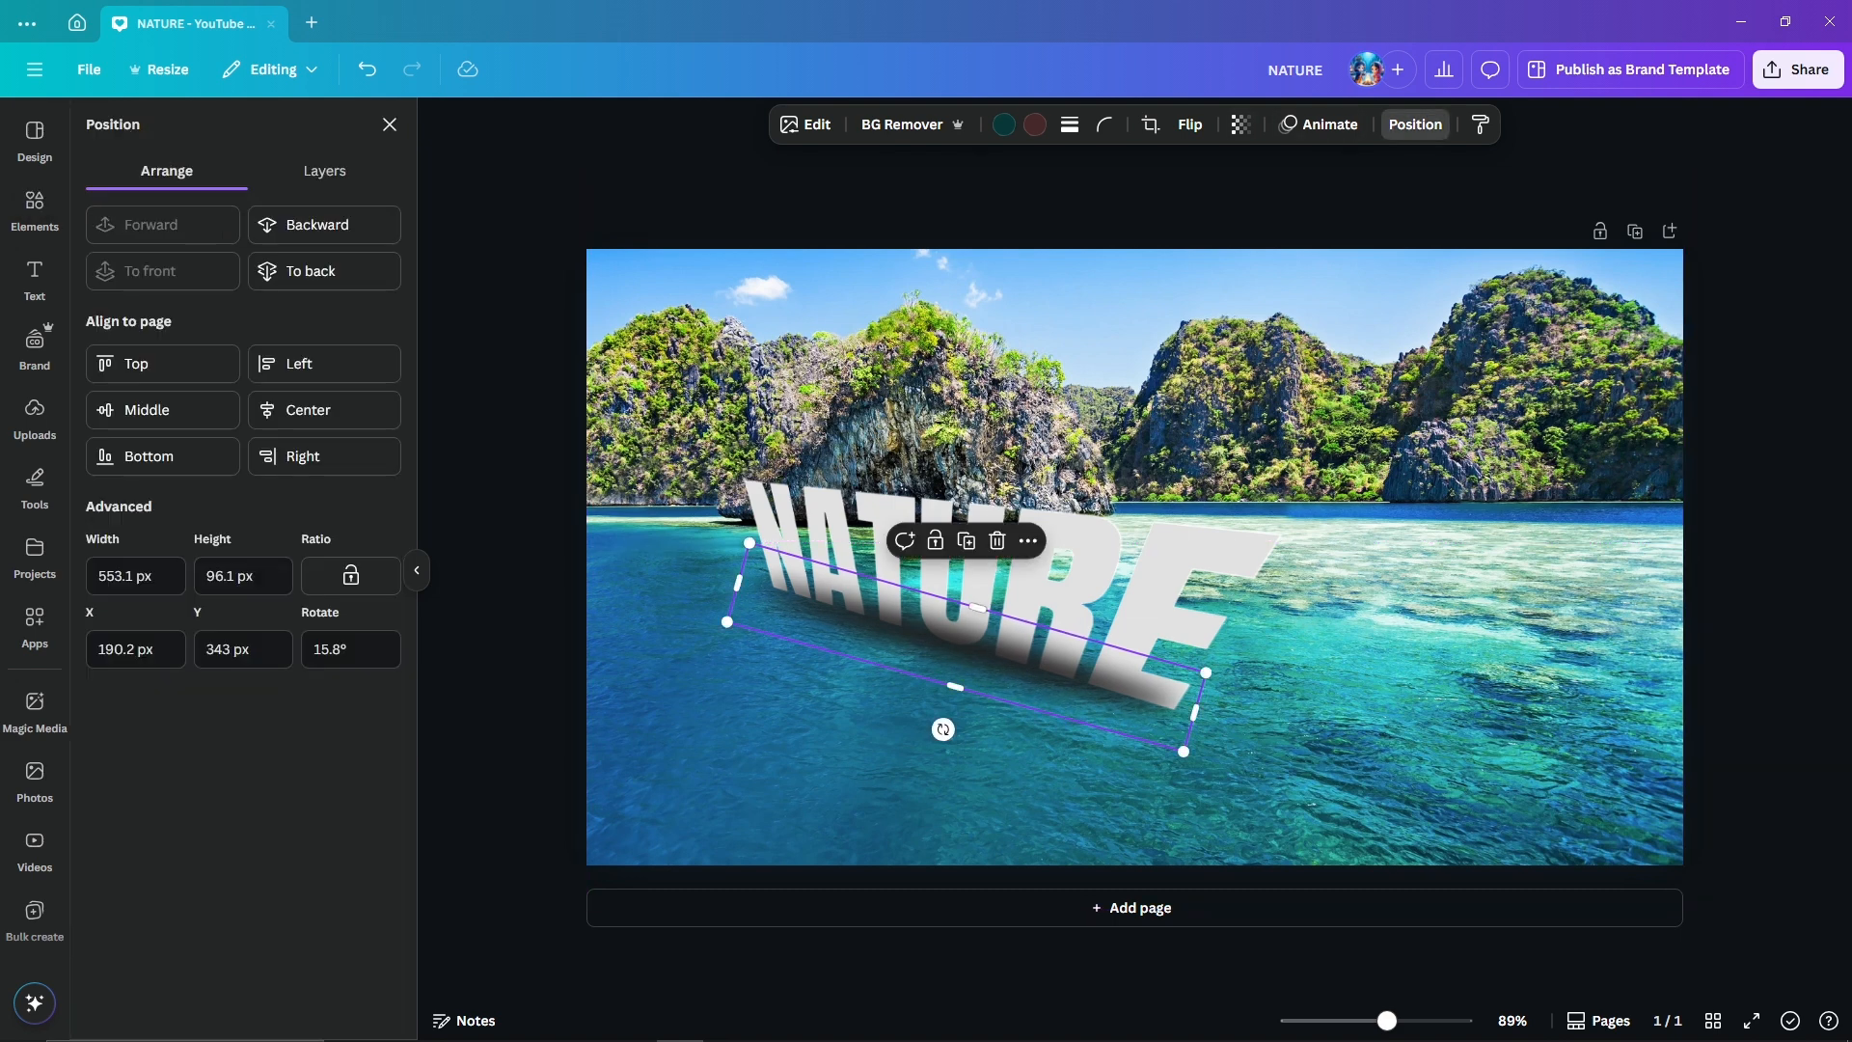
click(324, 170)
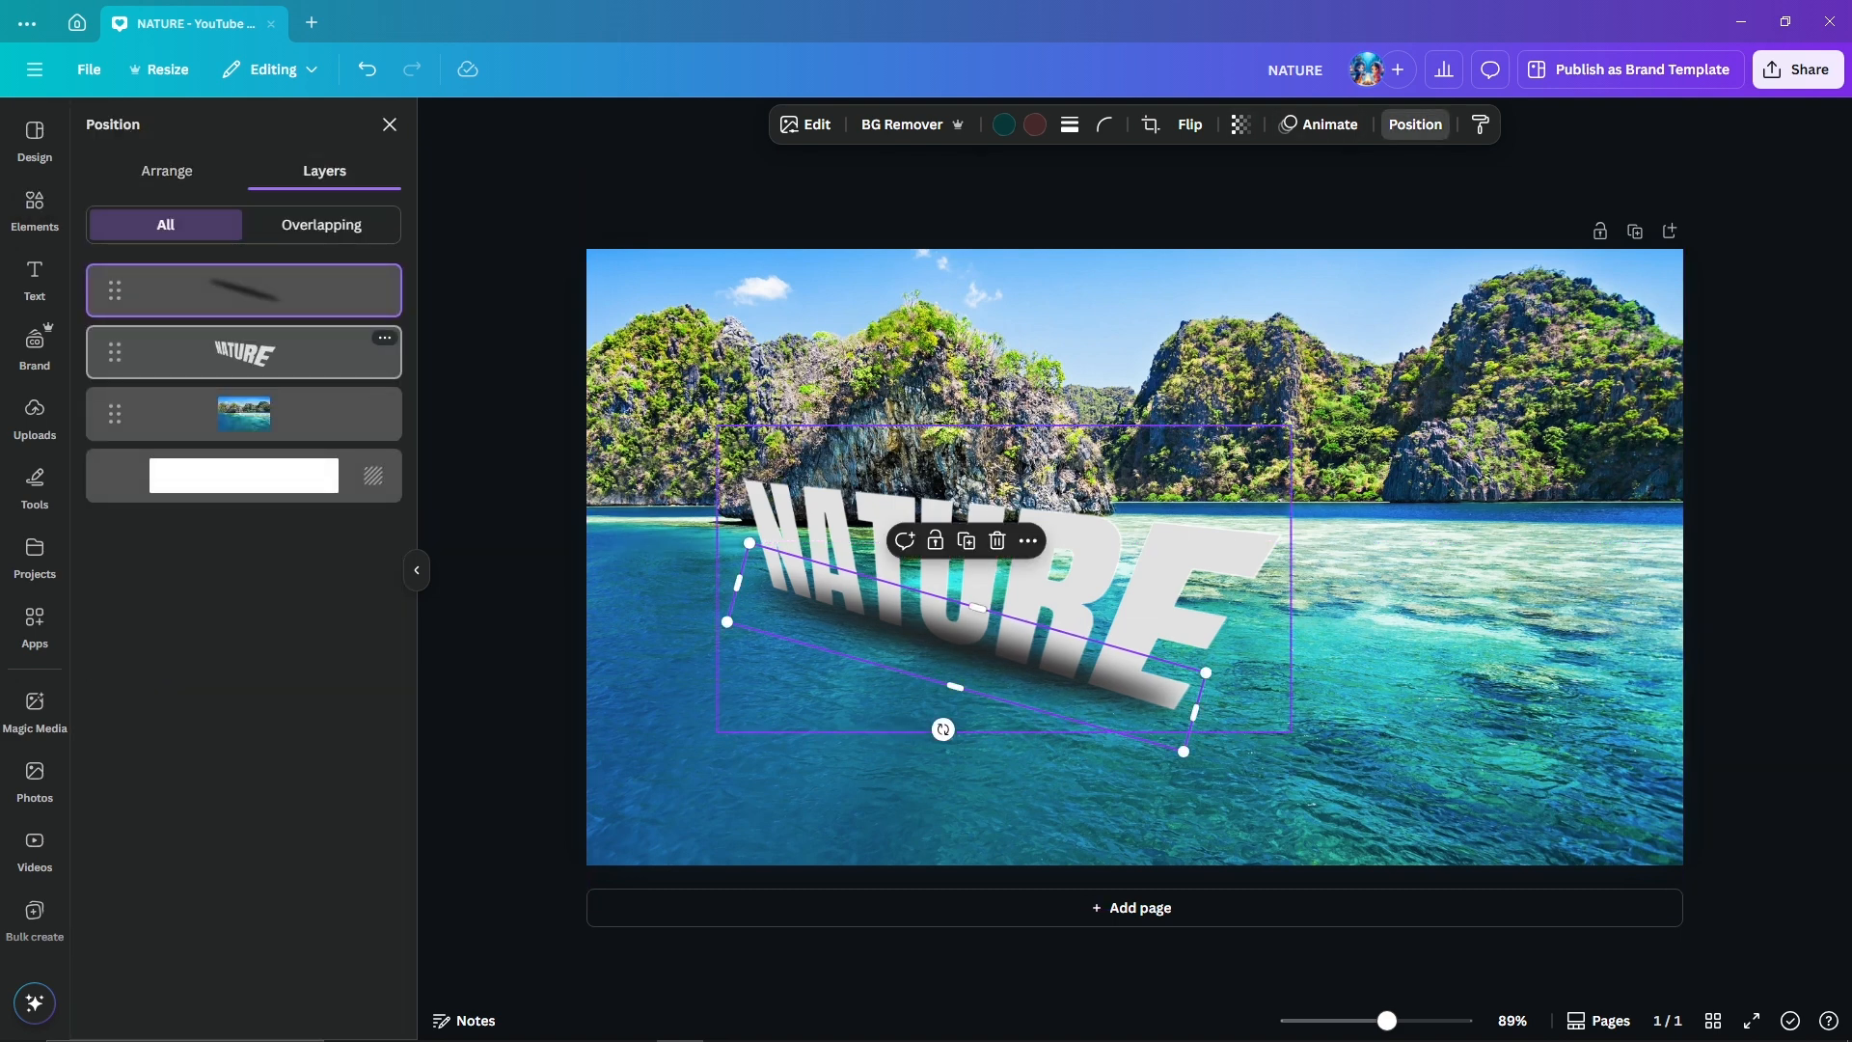
drag(241, 352, 241, 261)
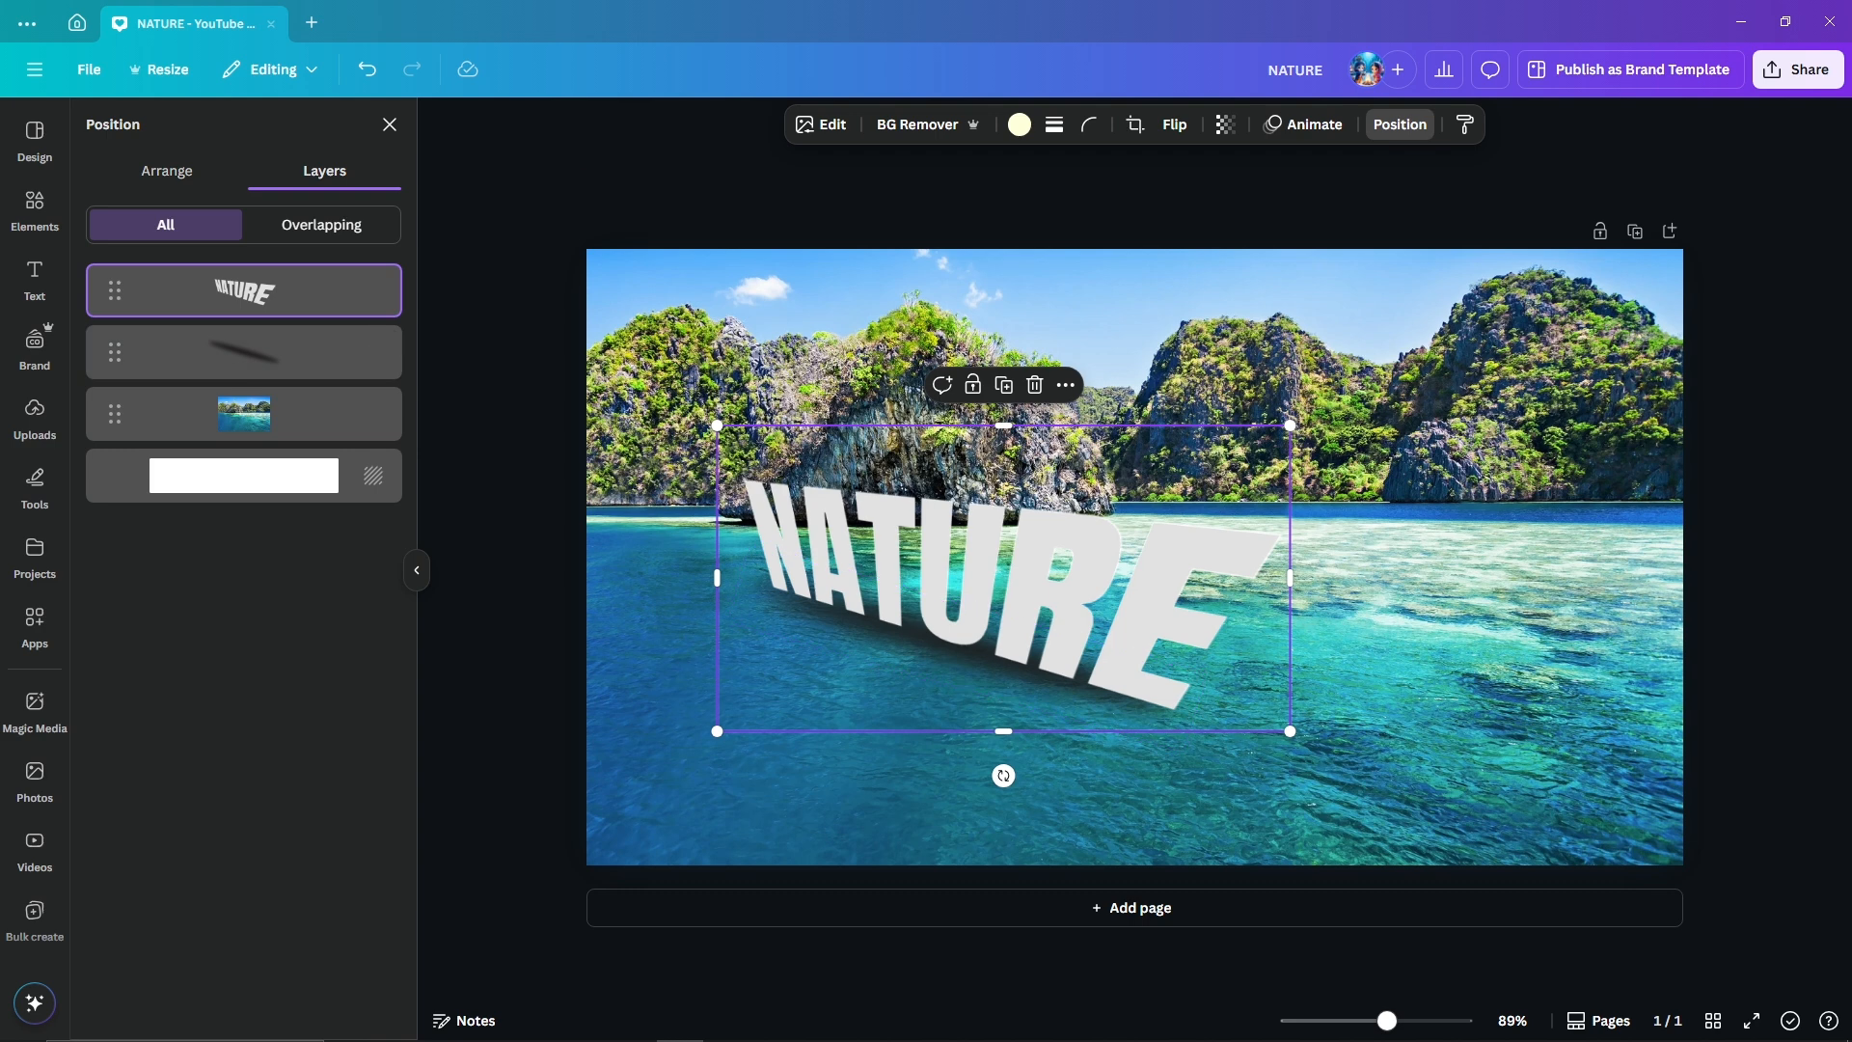
click(506, 386)
- Widen the shadow layer slightly toward the end of the letter E and set its transparency to 74
click(1006, 618)
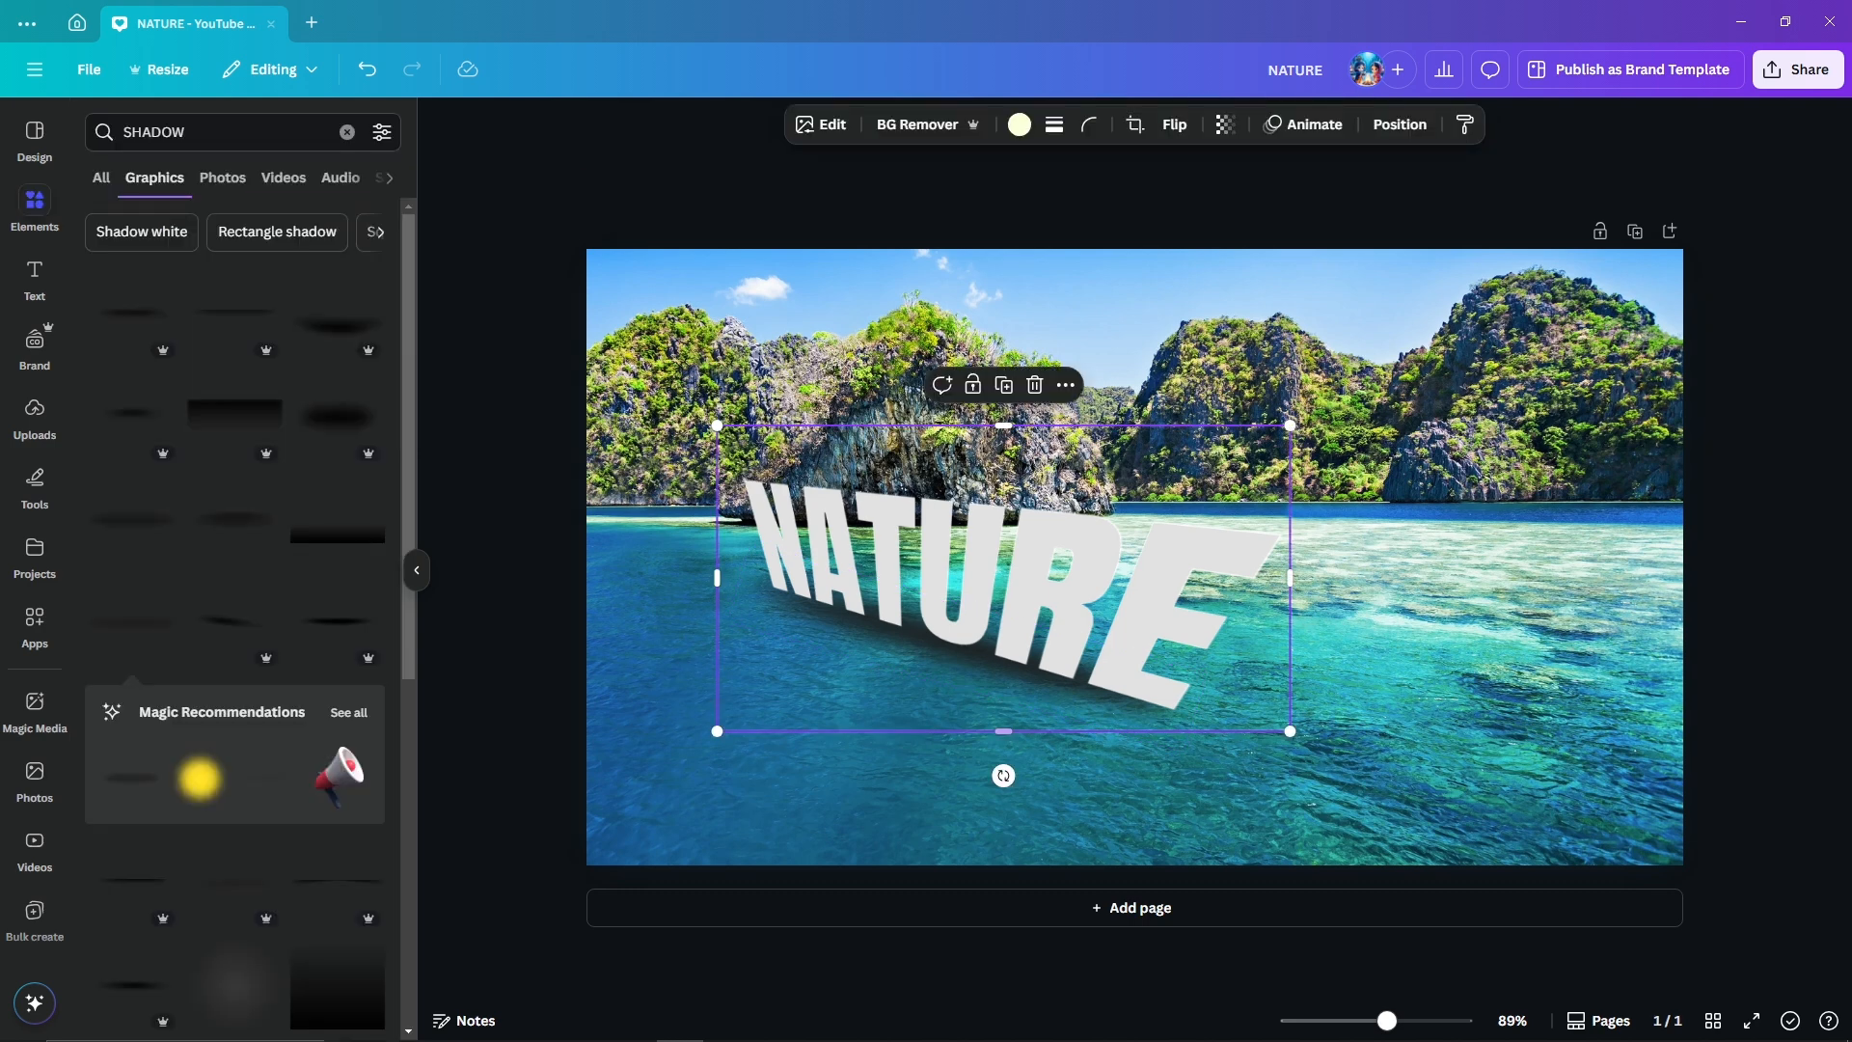
click(1400, 123)
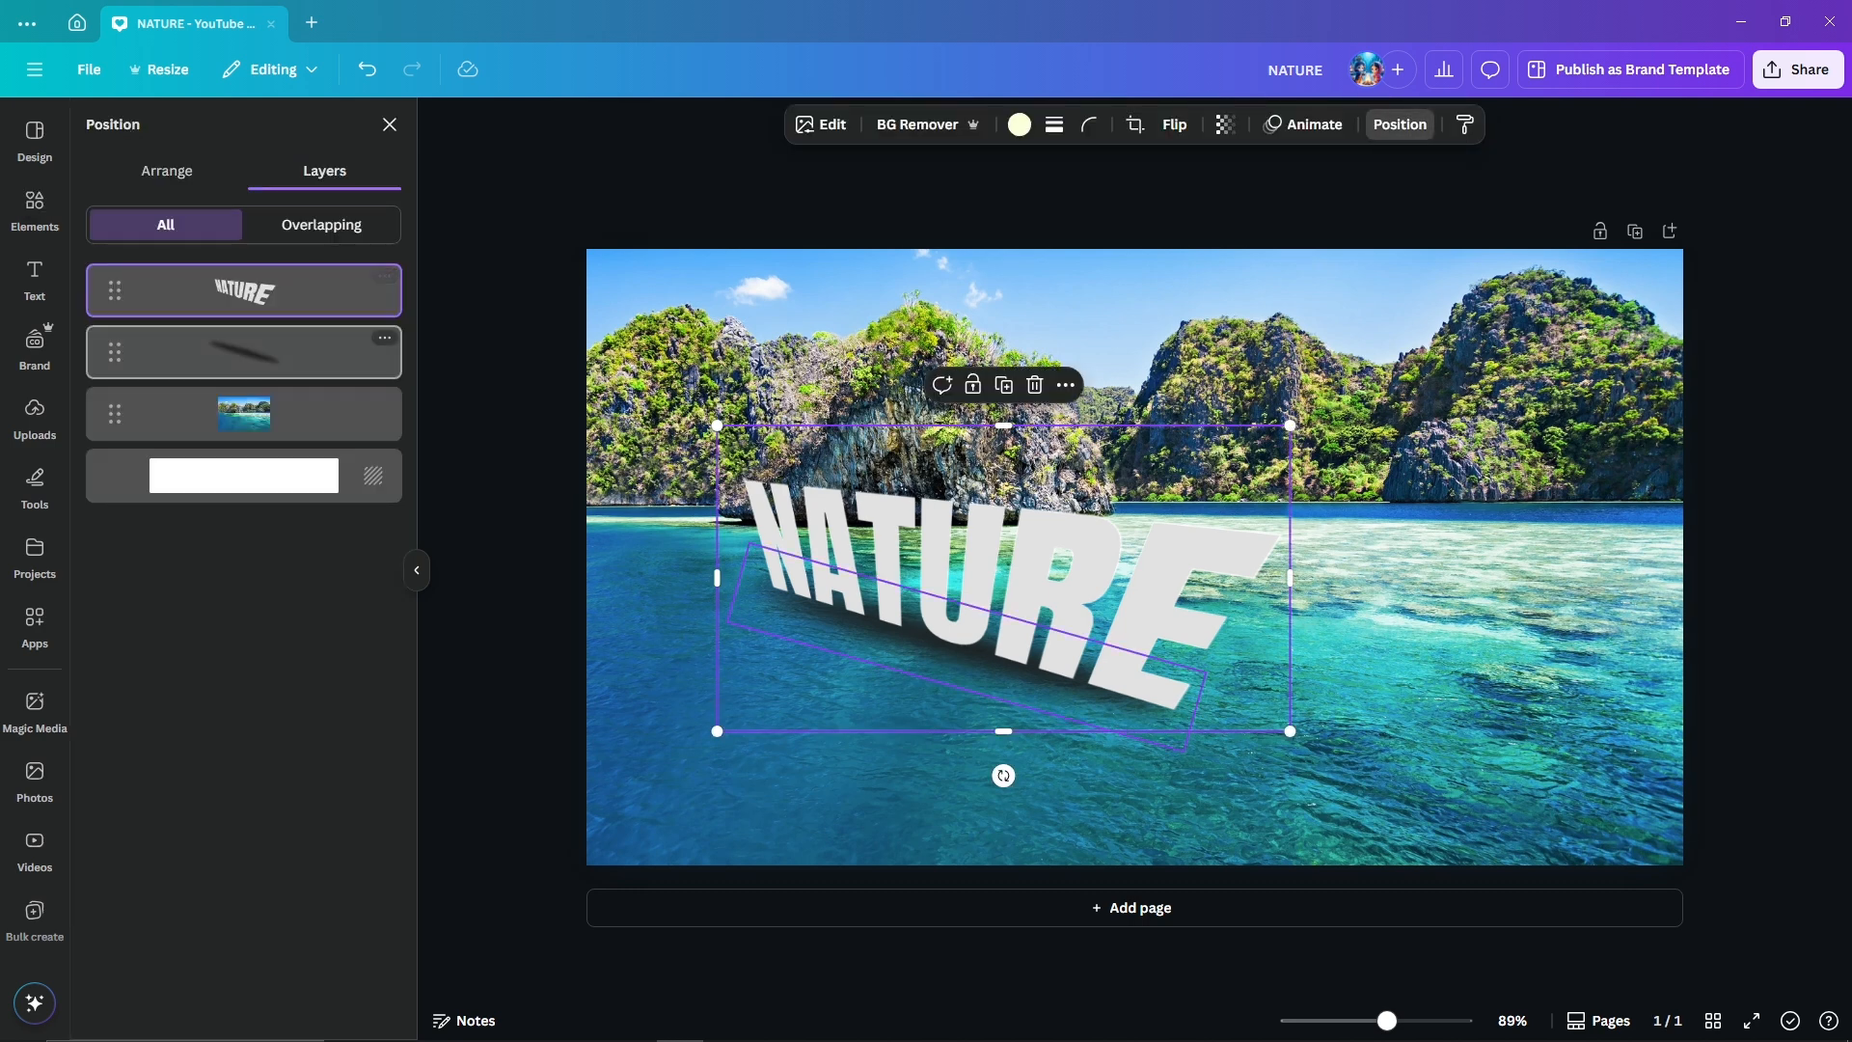
click(243, 352)
drag(1196, 712, 1215, 718)
click(1241, 123)
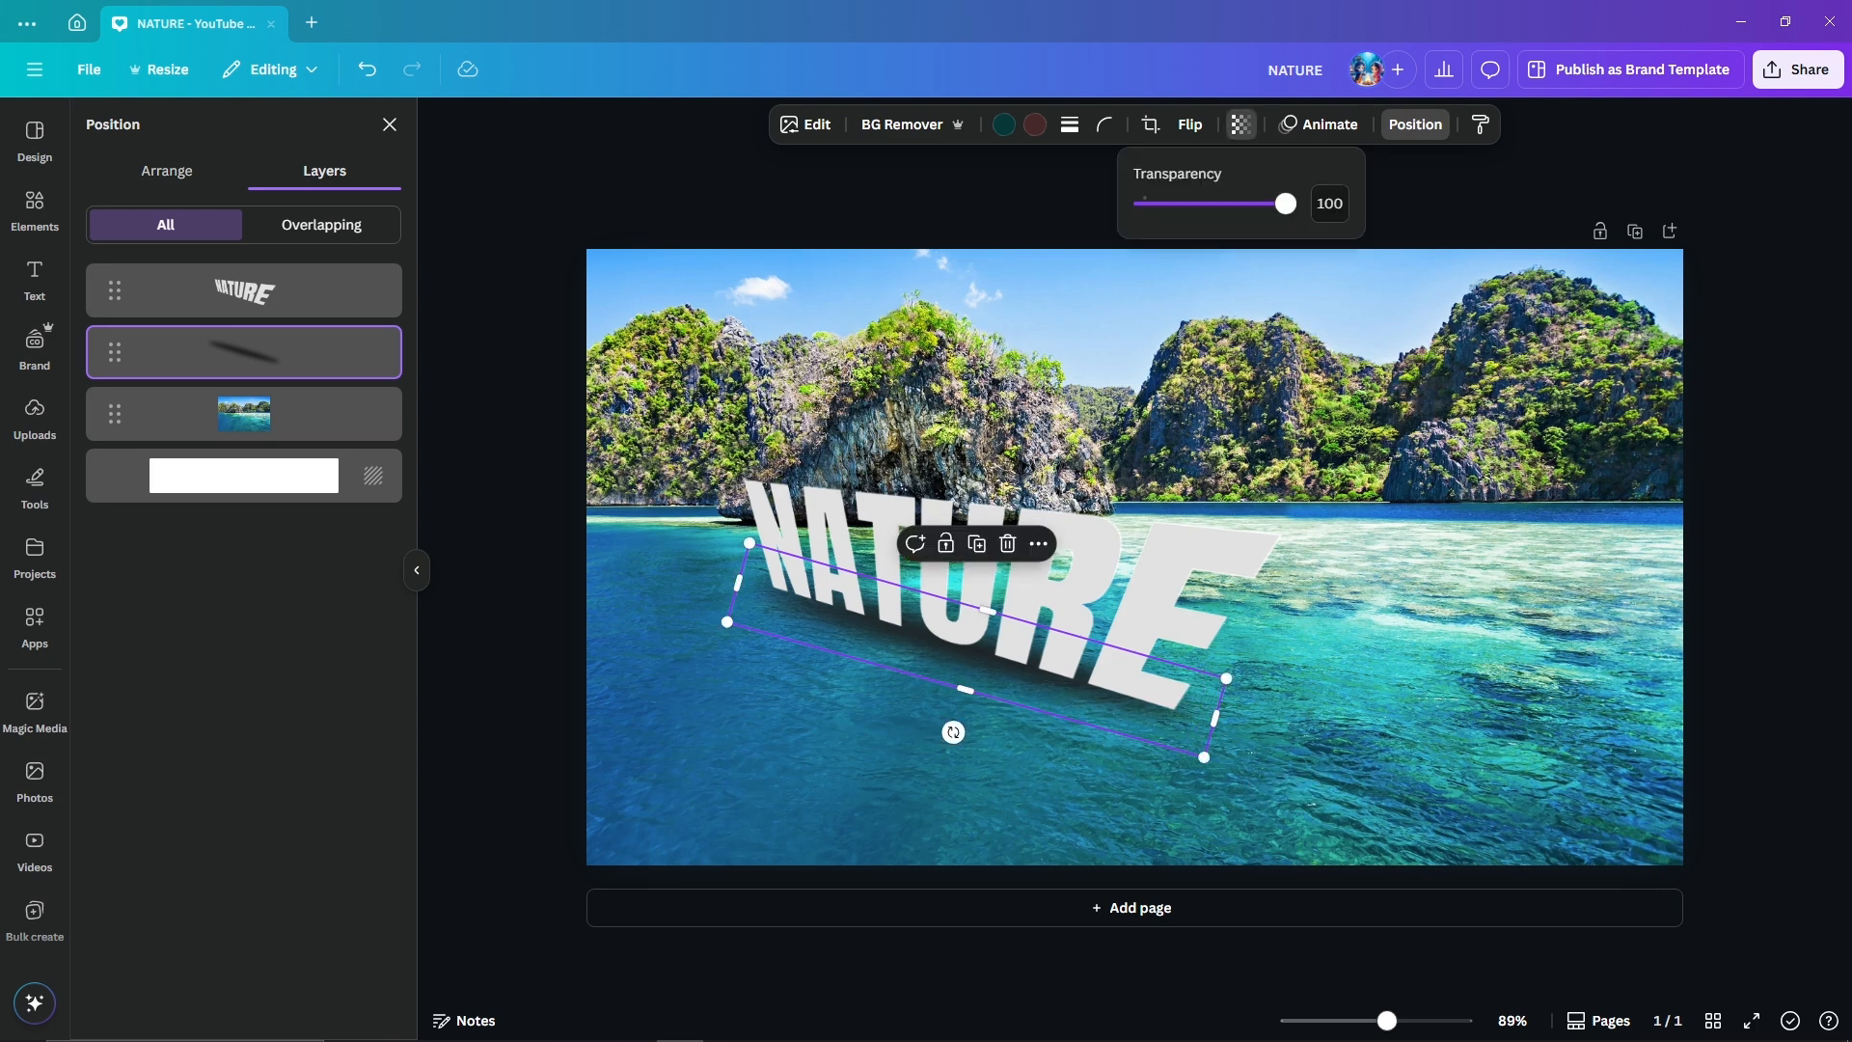
drag(1287, 204, 1249, 203)
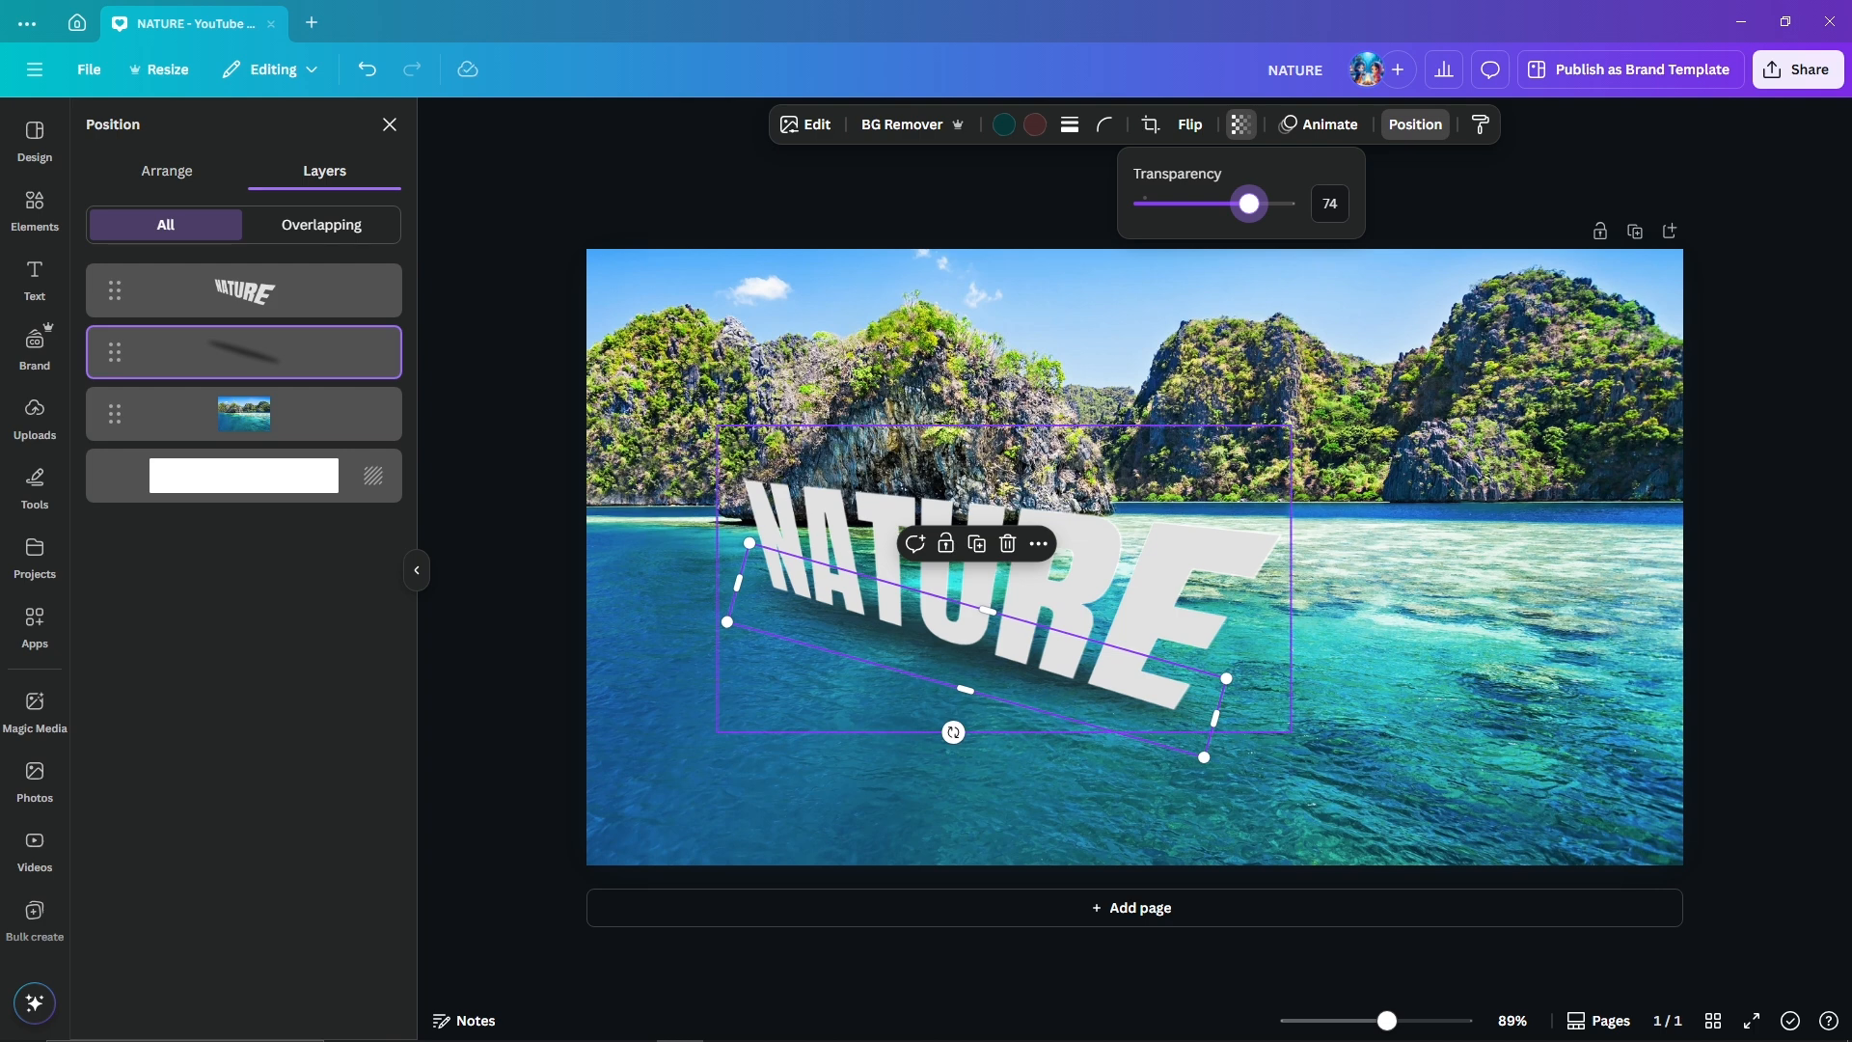
key(Escape)
key(Escape)
key(Escape)
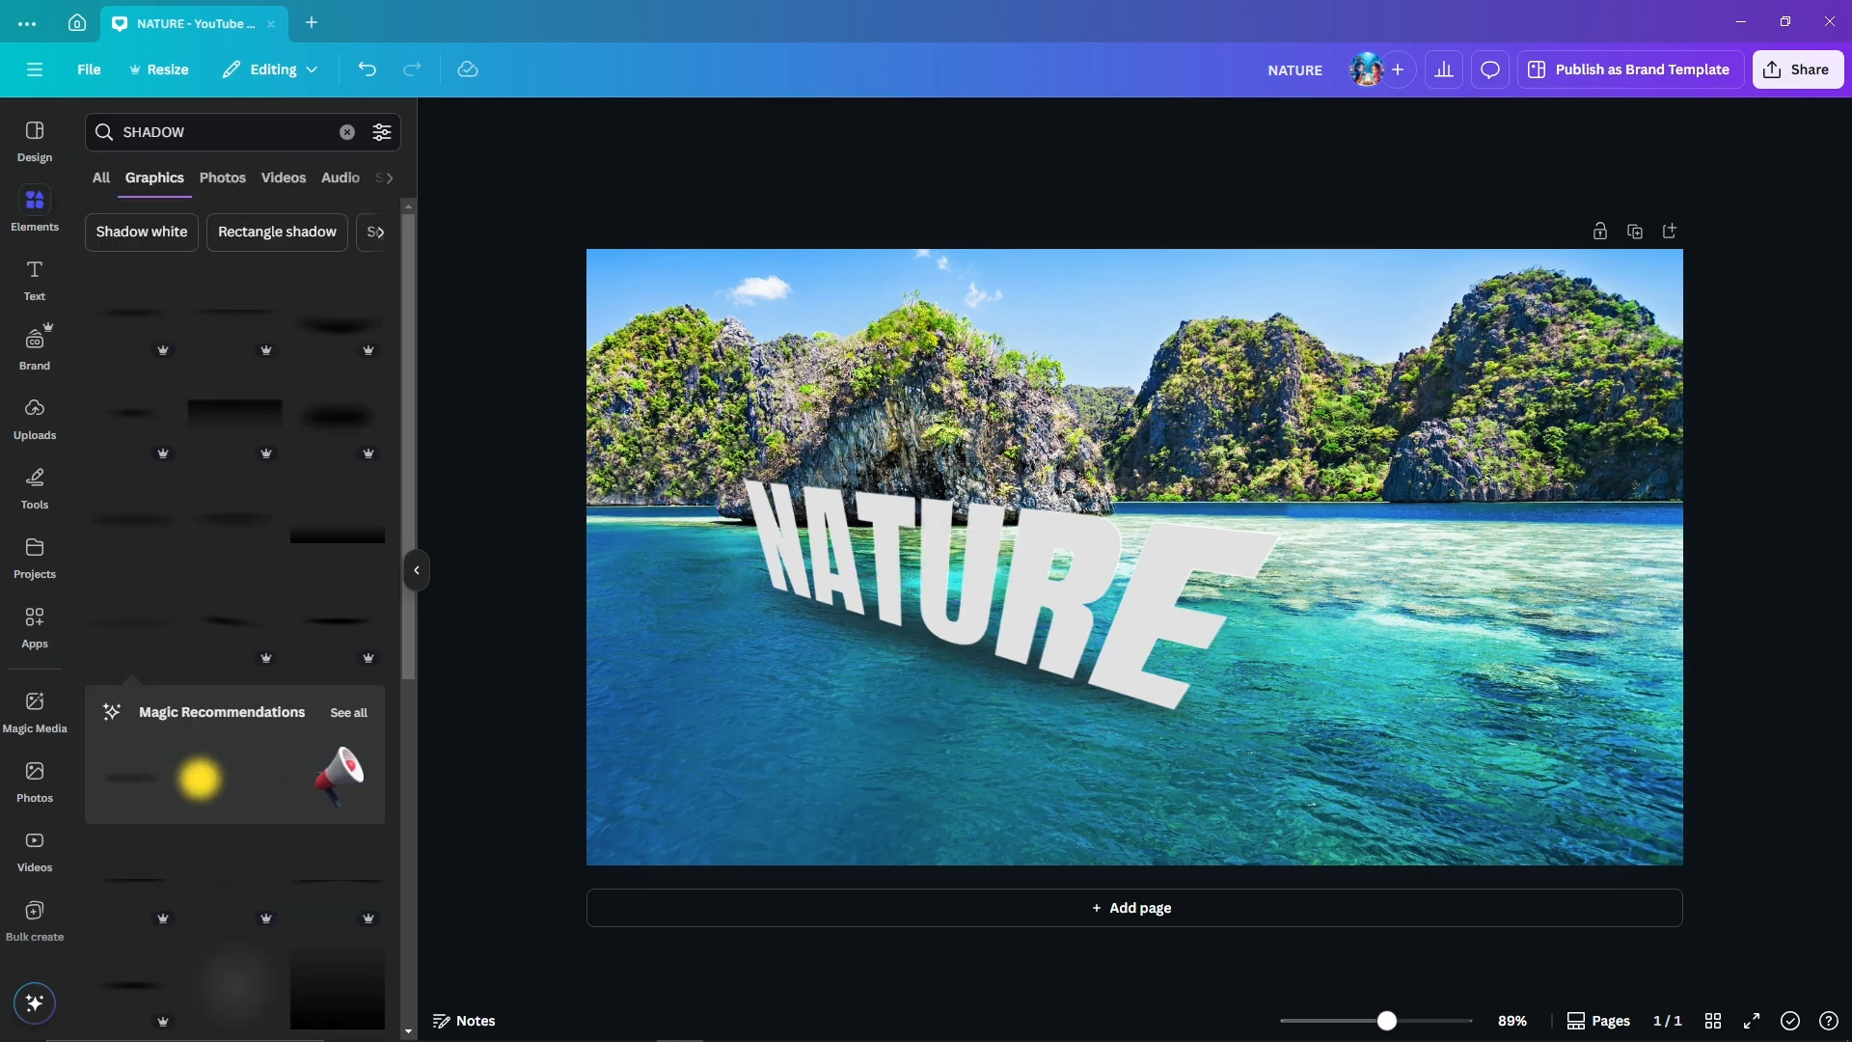
- Duplicate the NATURE image and align the copy exactly over the original
click(1041, 589)
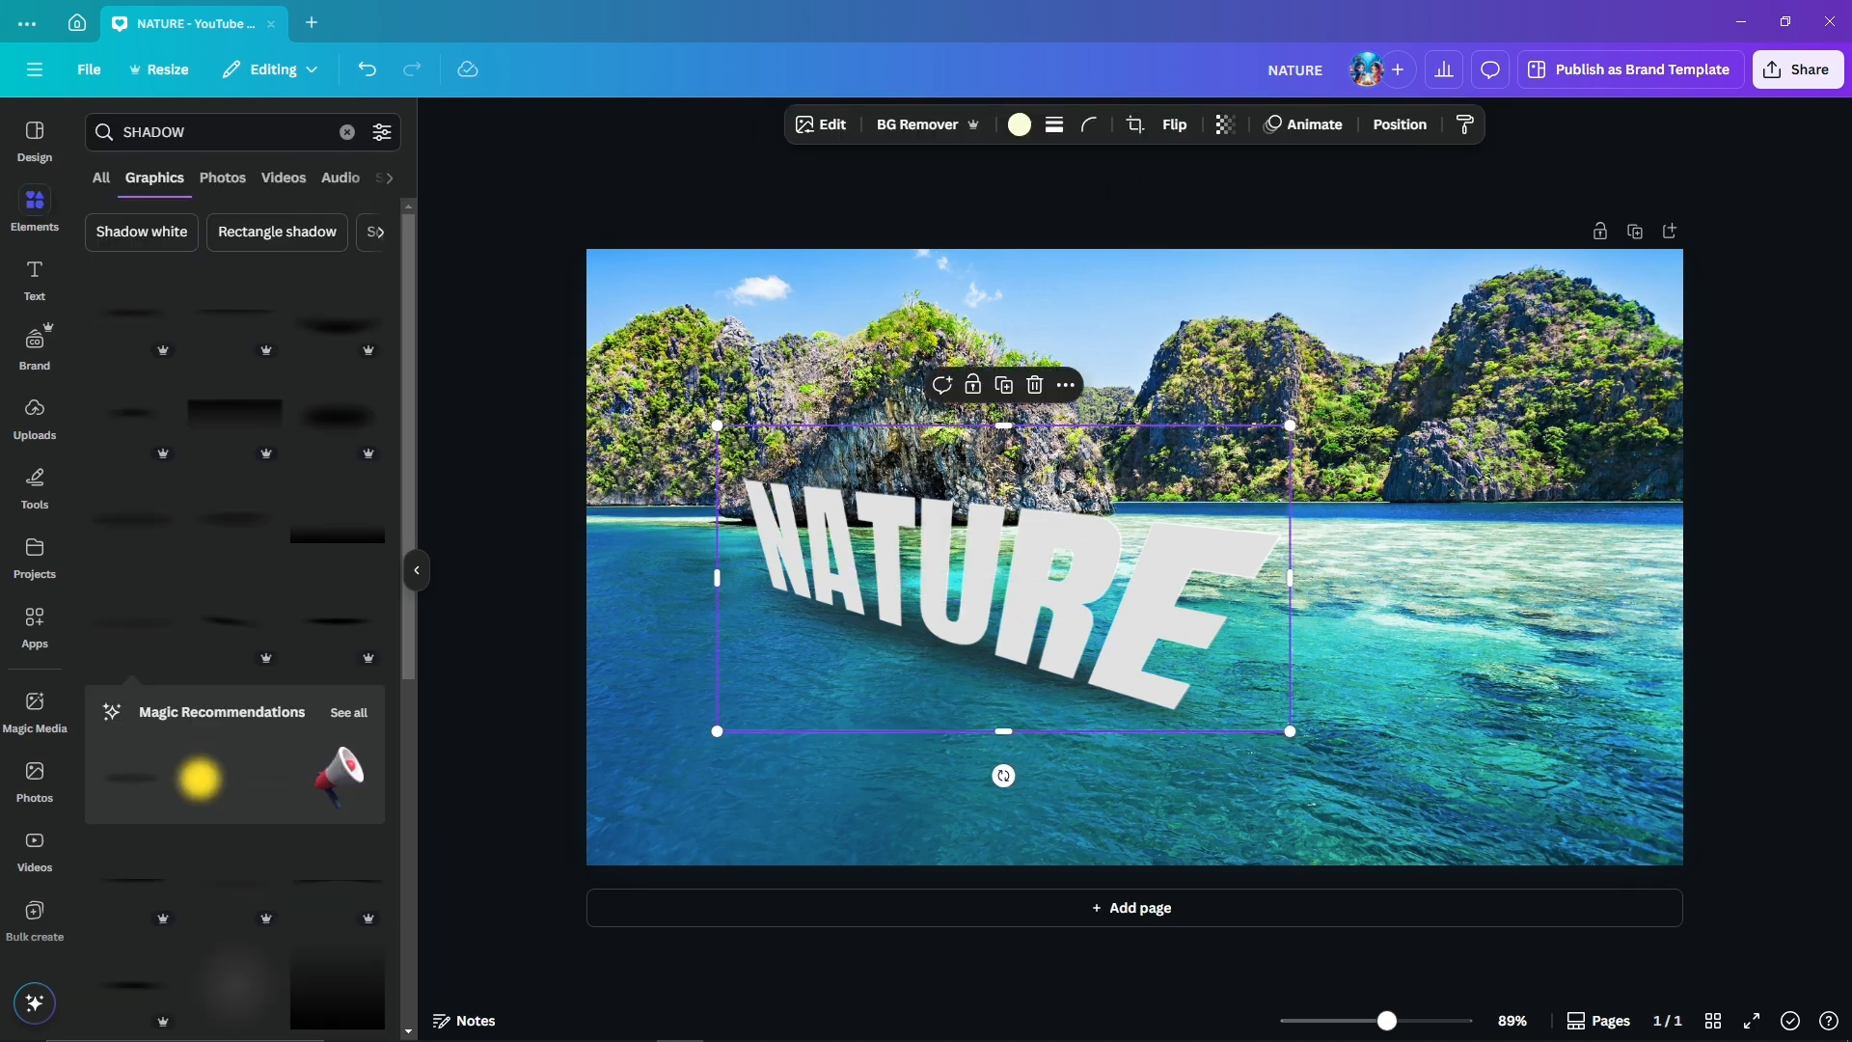
mouse_move(1042, 589)
alt+mouse_down()
mouse_move(1283, 386)
mouse_move(1212, 413)
mouse_move(1022, 569)
mouse_move(1042, 588)
mouse_move(976, 620)
mouse_move(1069, 580)
mouse_move(1032, 597)
alt+mouse_up()
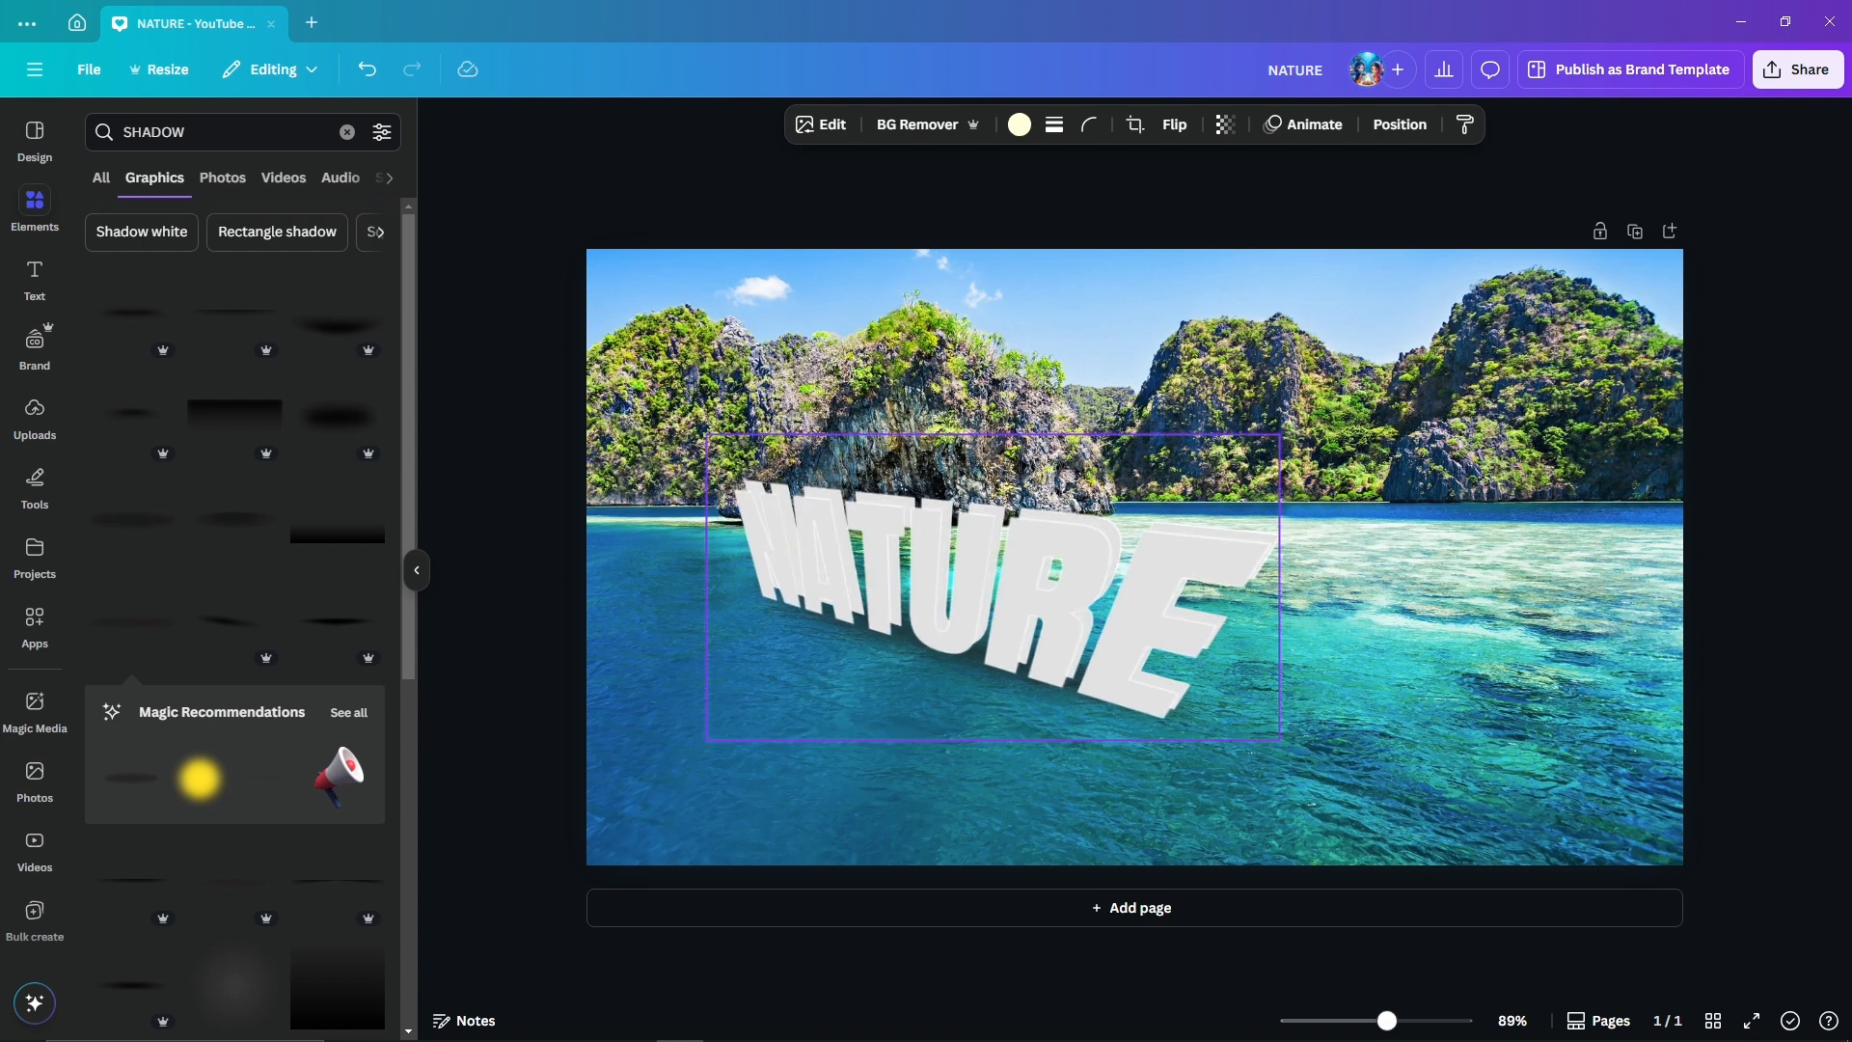
drag(1032, 597, 1042, 588)
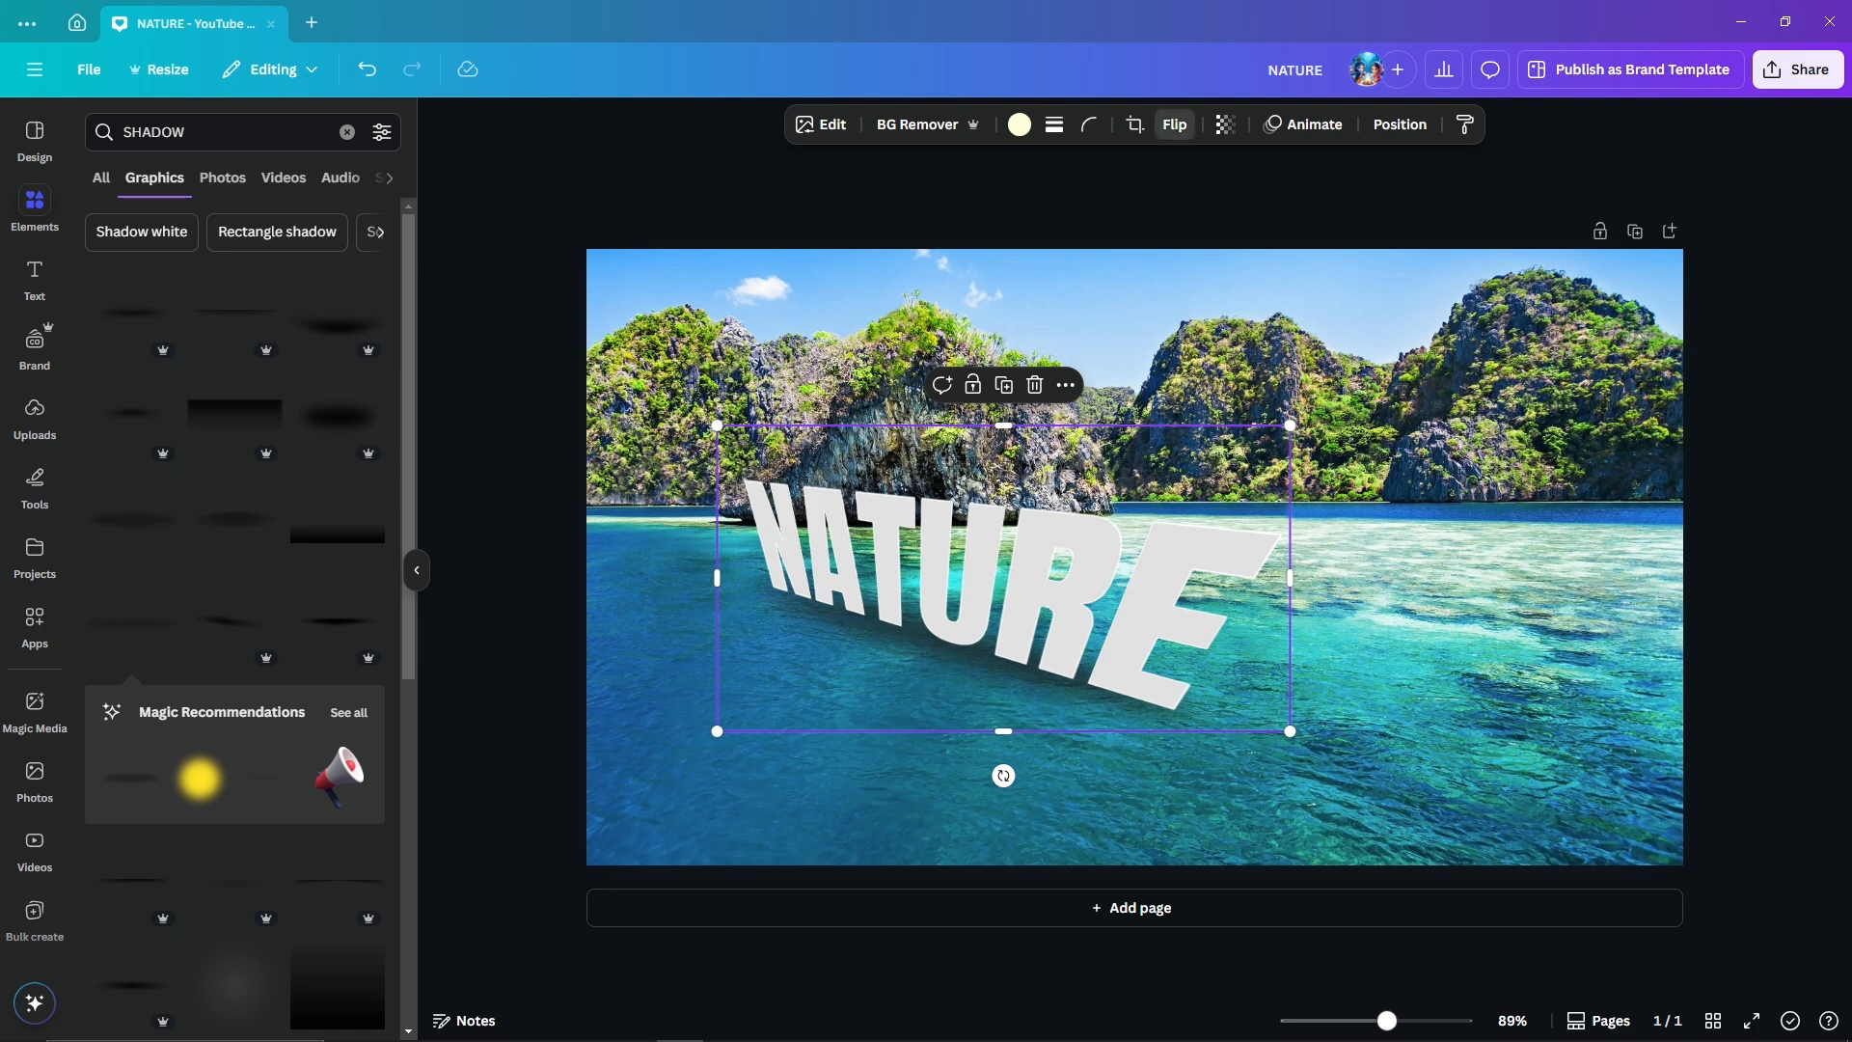
- Flip the NATURE copy vertically, rotate it clockwise, and place it beneath the original letters as a reflection
click(1174, 124)
click(1181, 213)
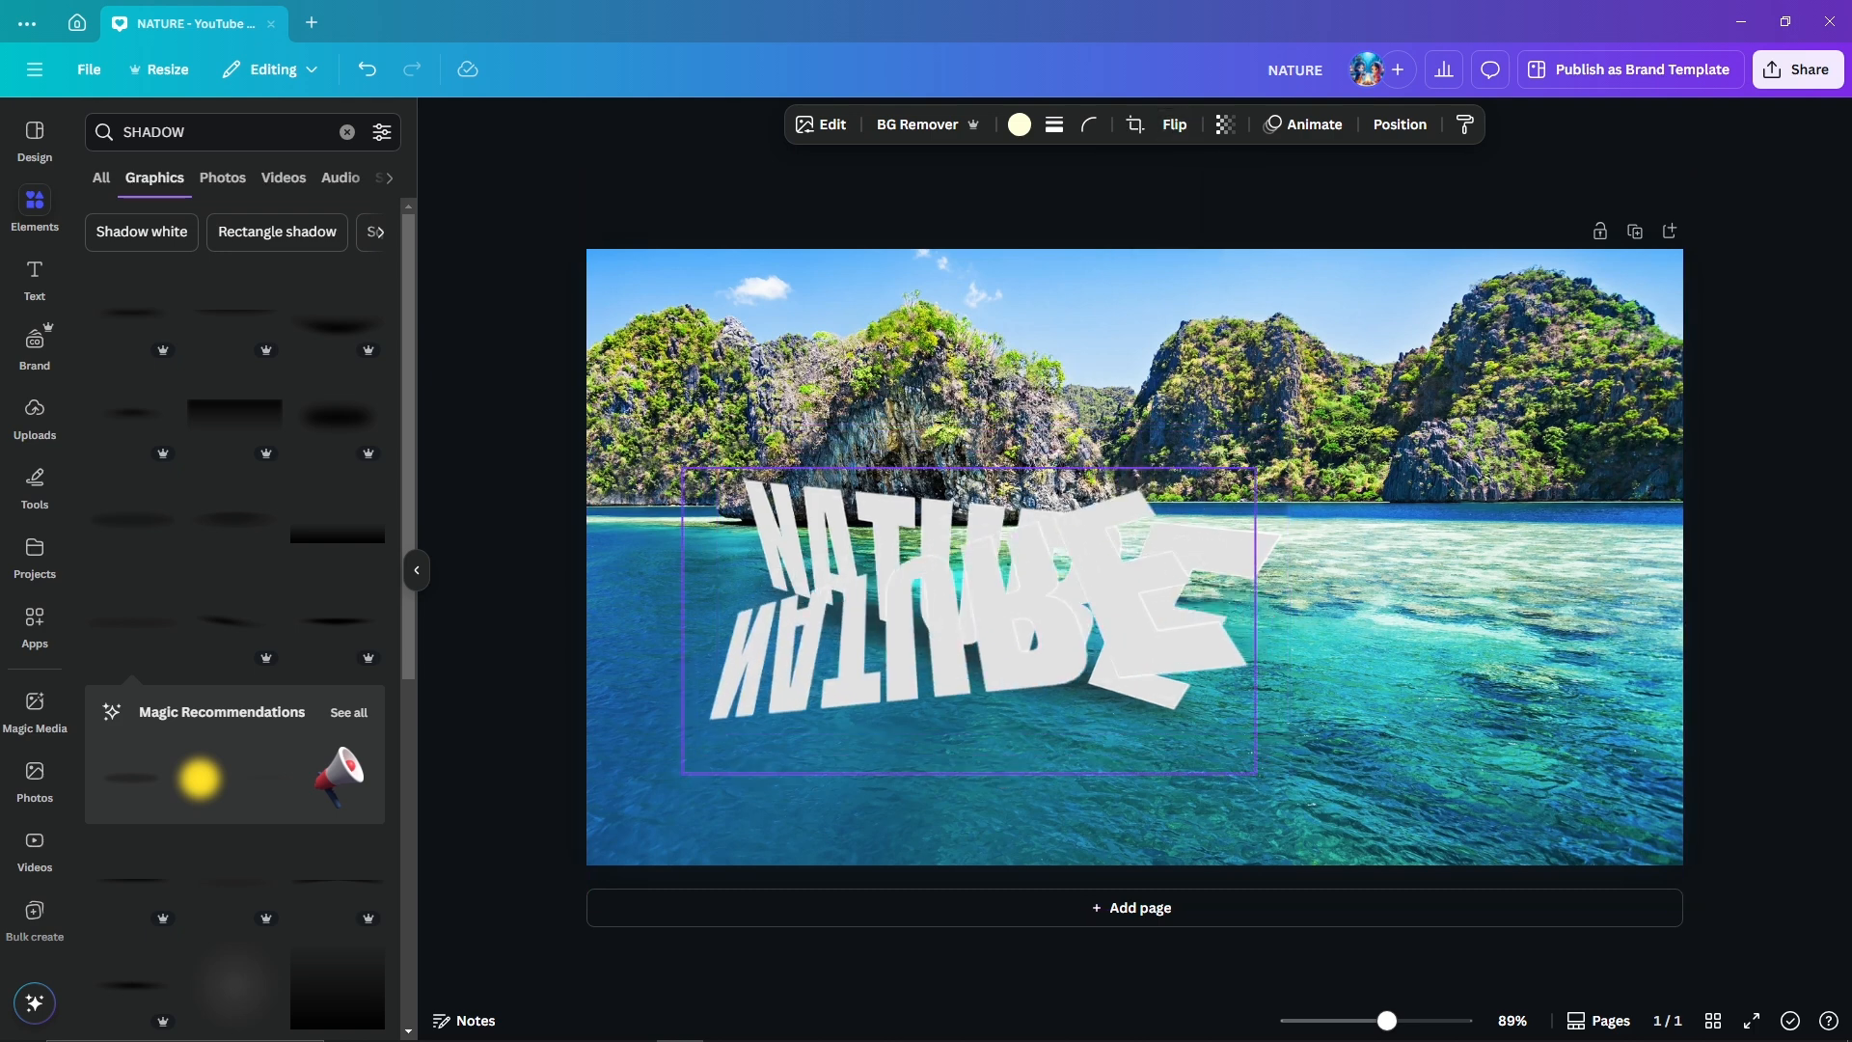
drag(1003, 579, 964, 625)
drag(964, 822, 869, 797)
drag(926, 636, 926, 729)
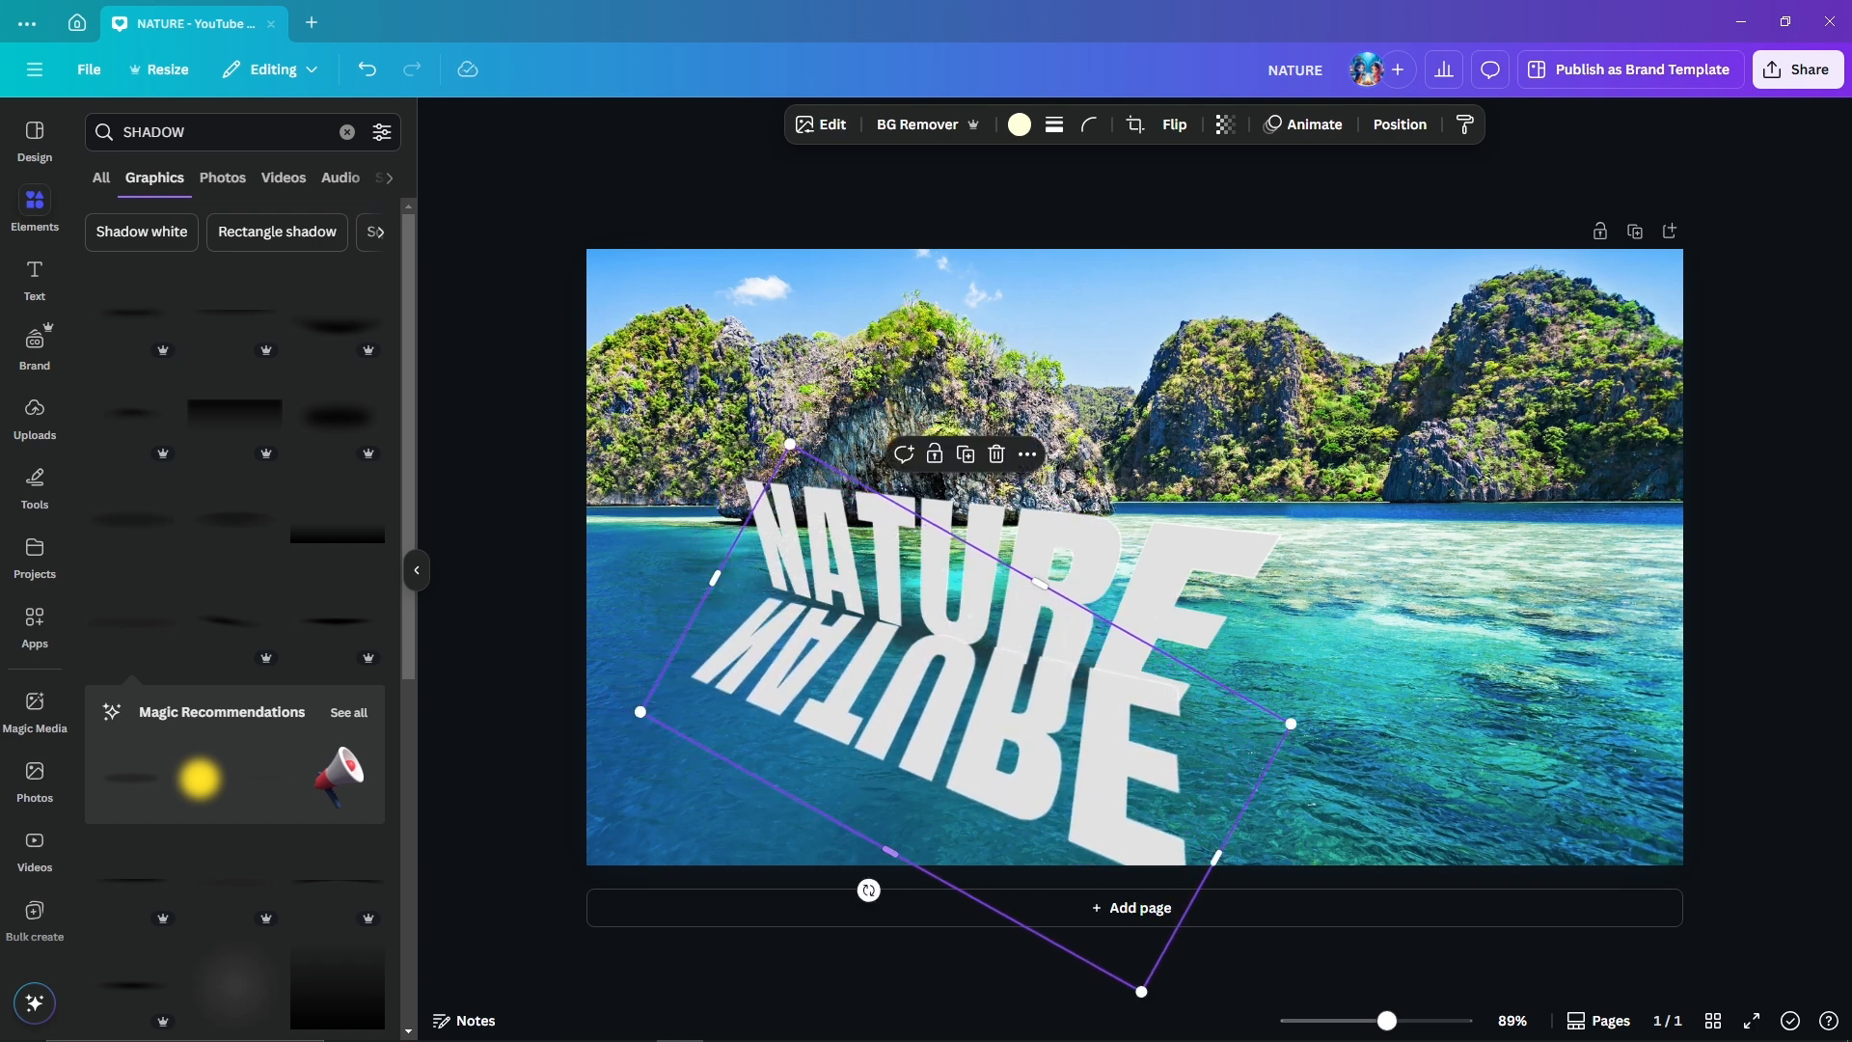
- Refine the flipped copy's tilt and shift it slightly down so its letters follow the slanted base of the original NATURE
drag(869, 889, 853, 878)
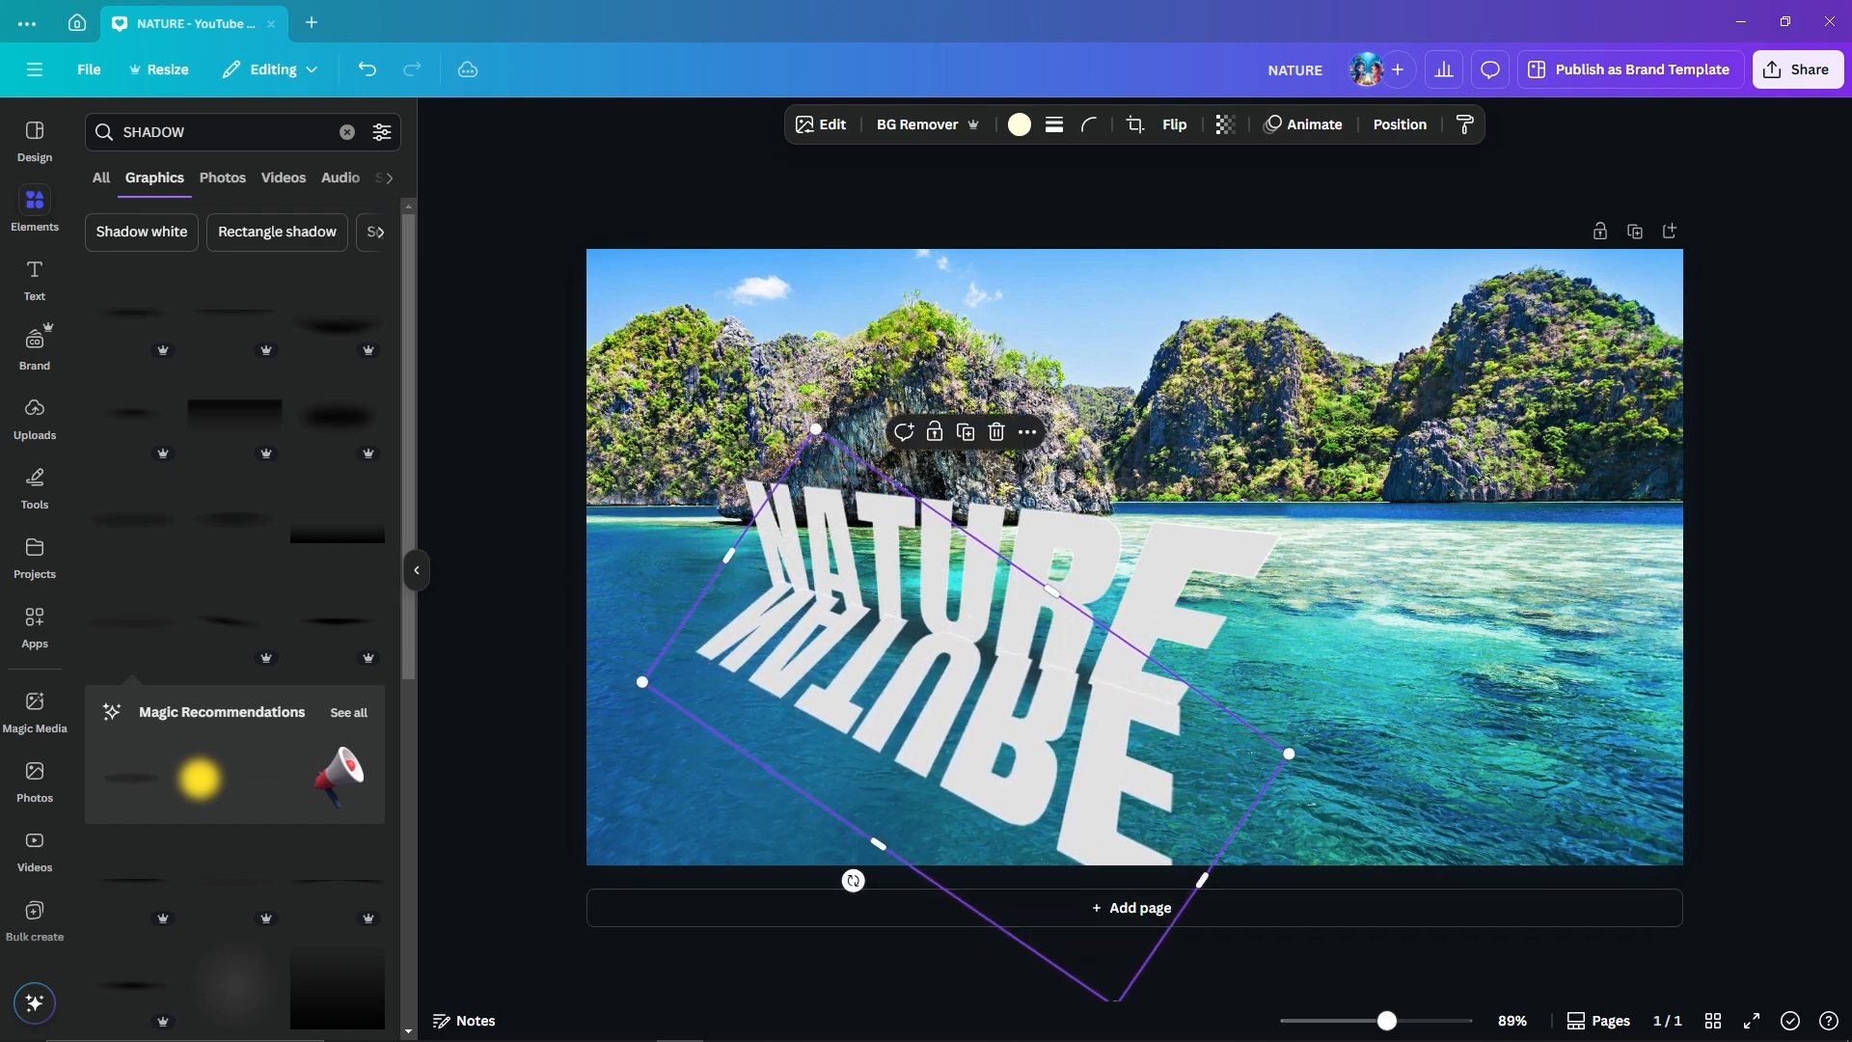
drag(926, 733, 913, 749)
click(511, 666)
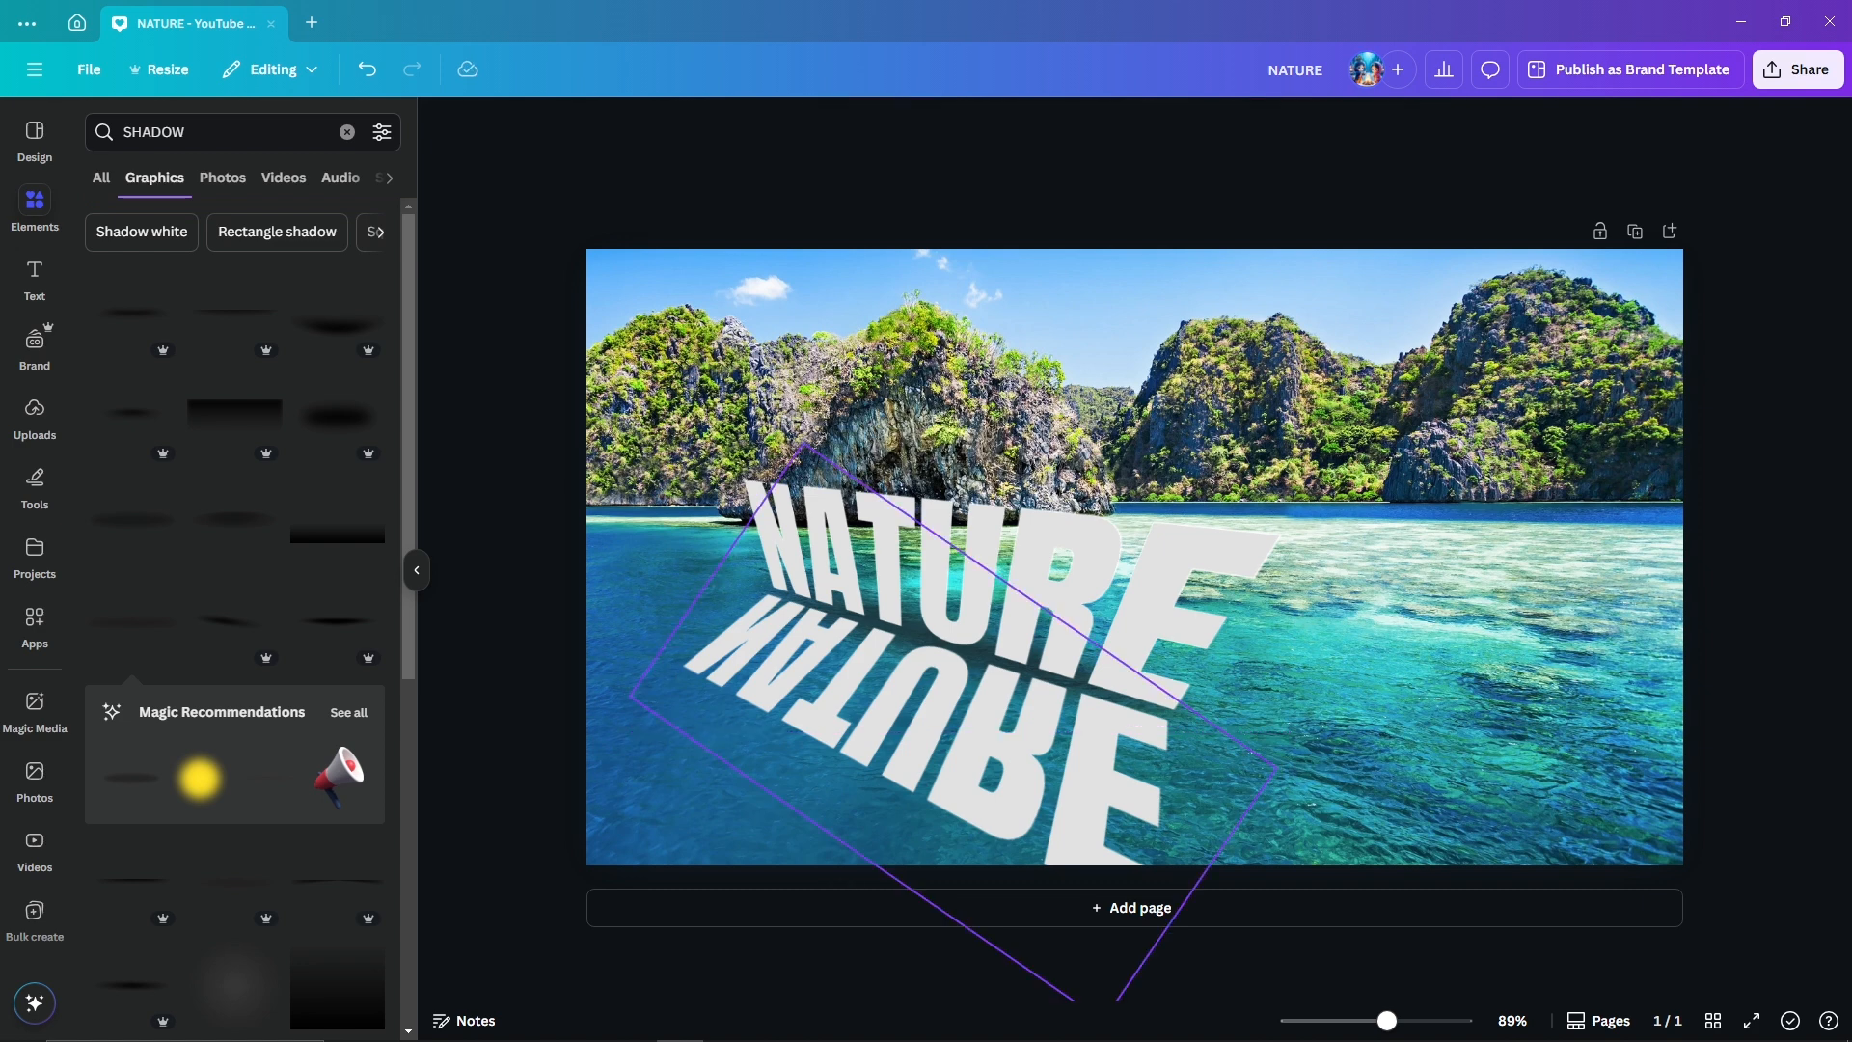
click(897, 719)
click(1351, 646)
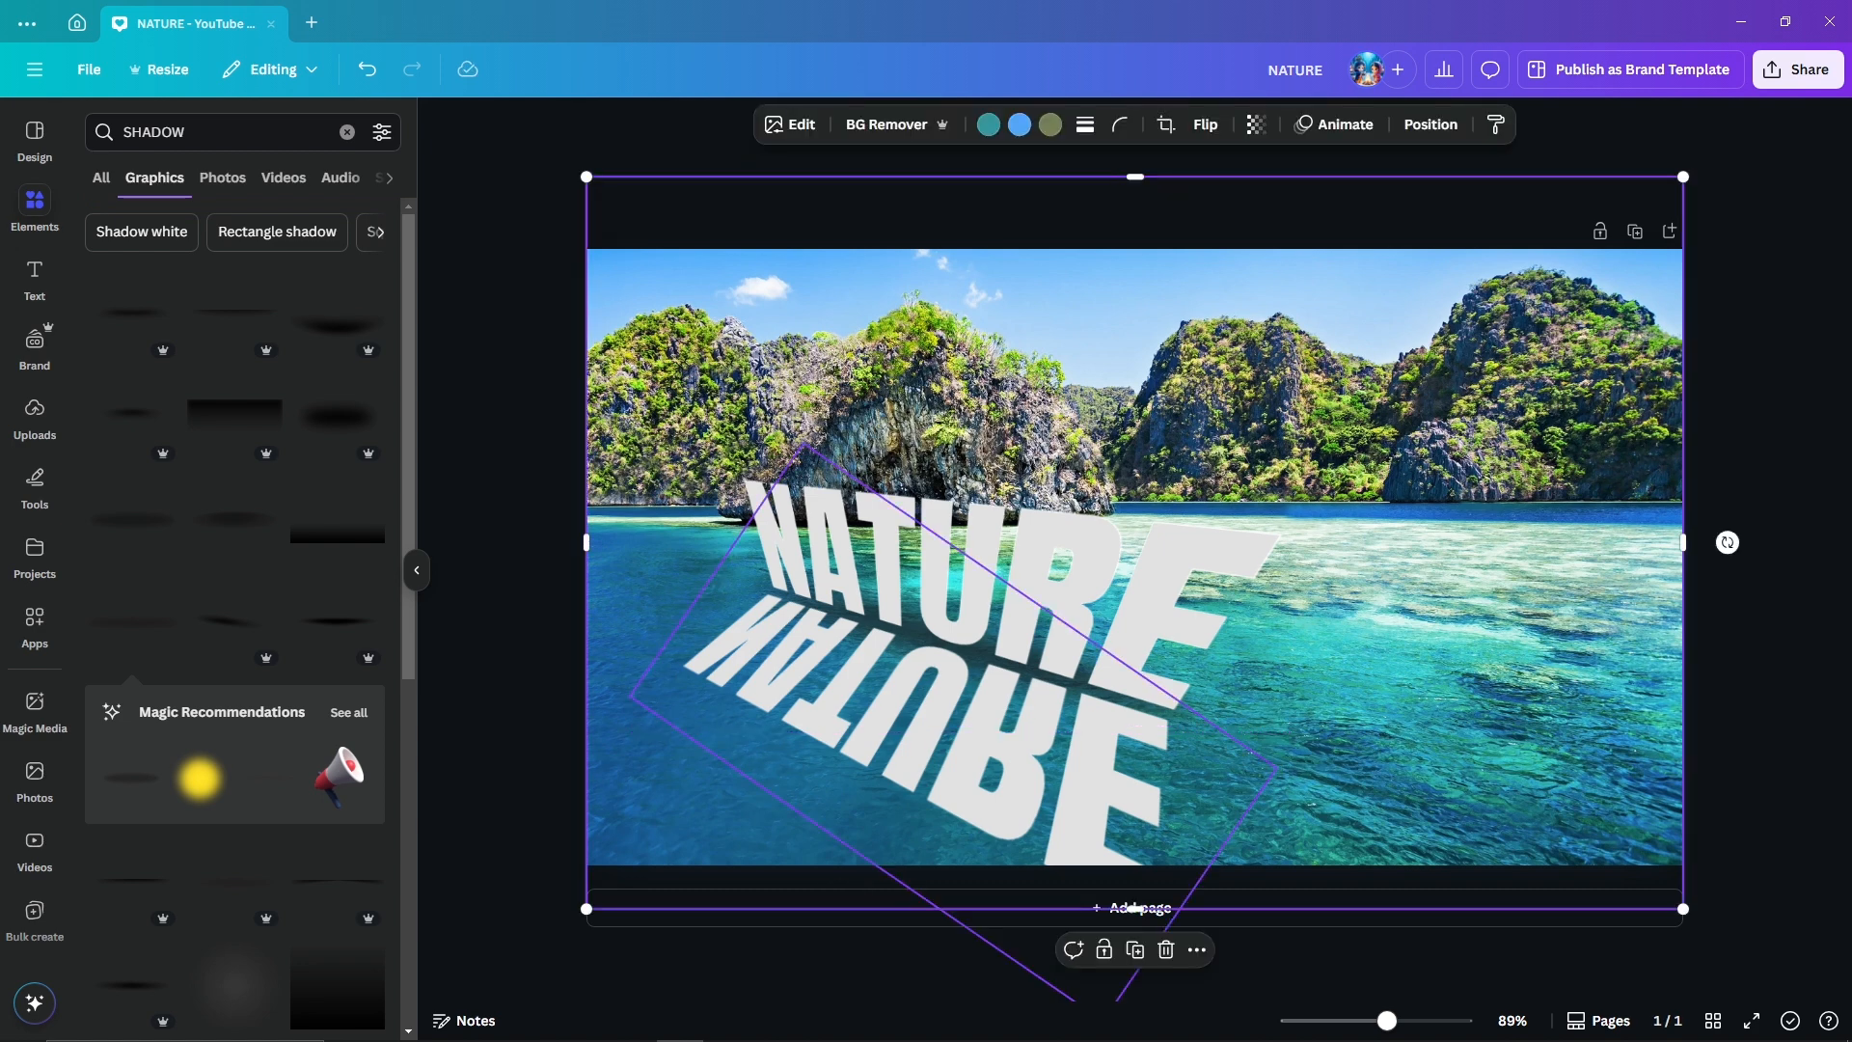
key(Escape)
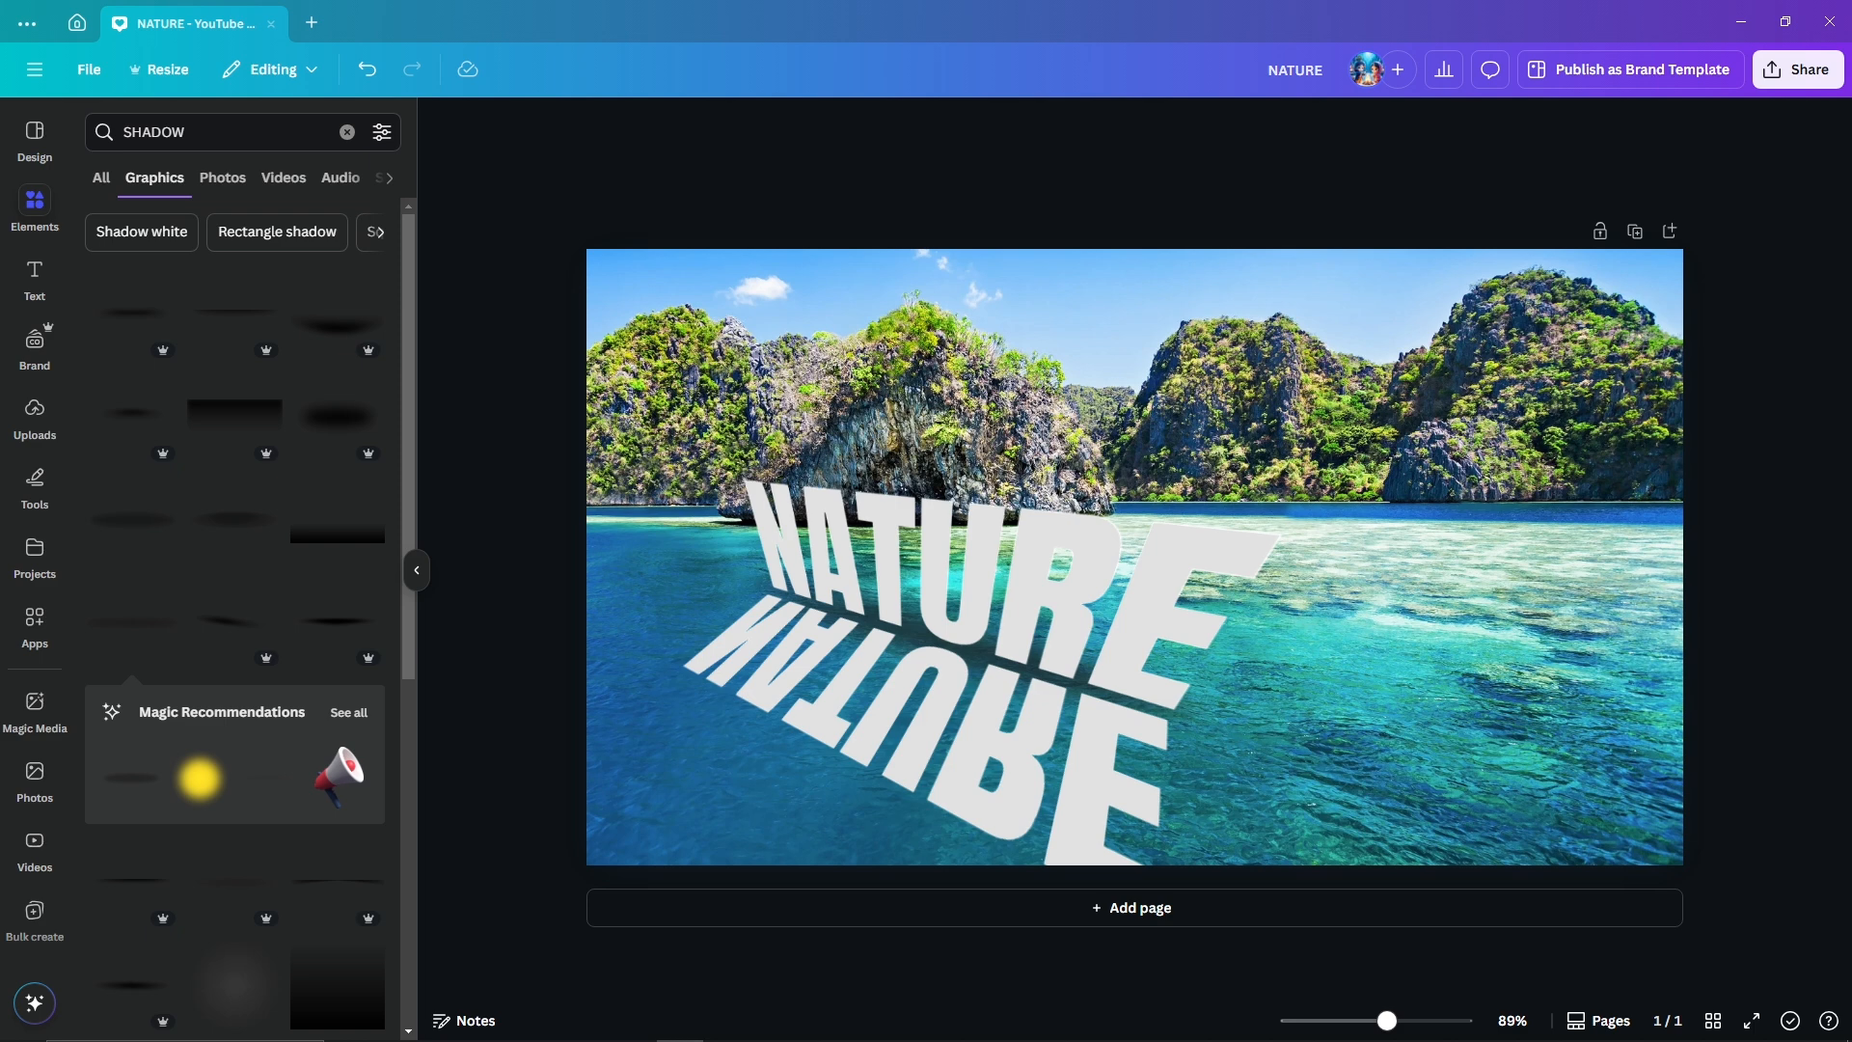
- Open the Liquify app for the flipped NATURE copy
click(941, 728)
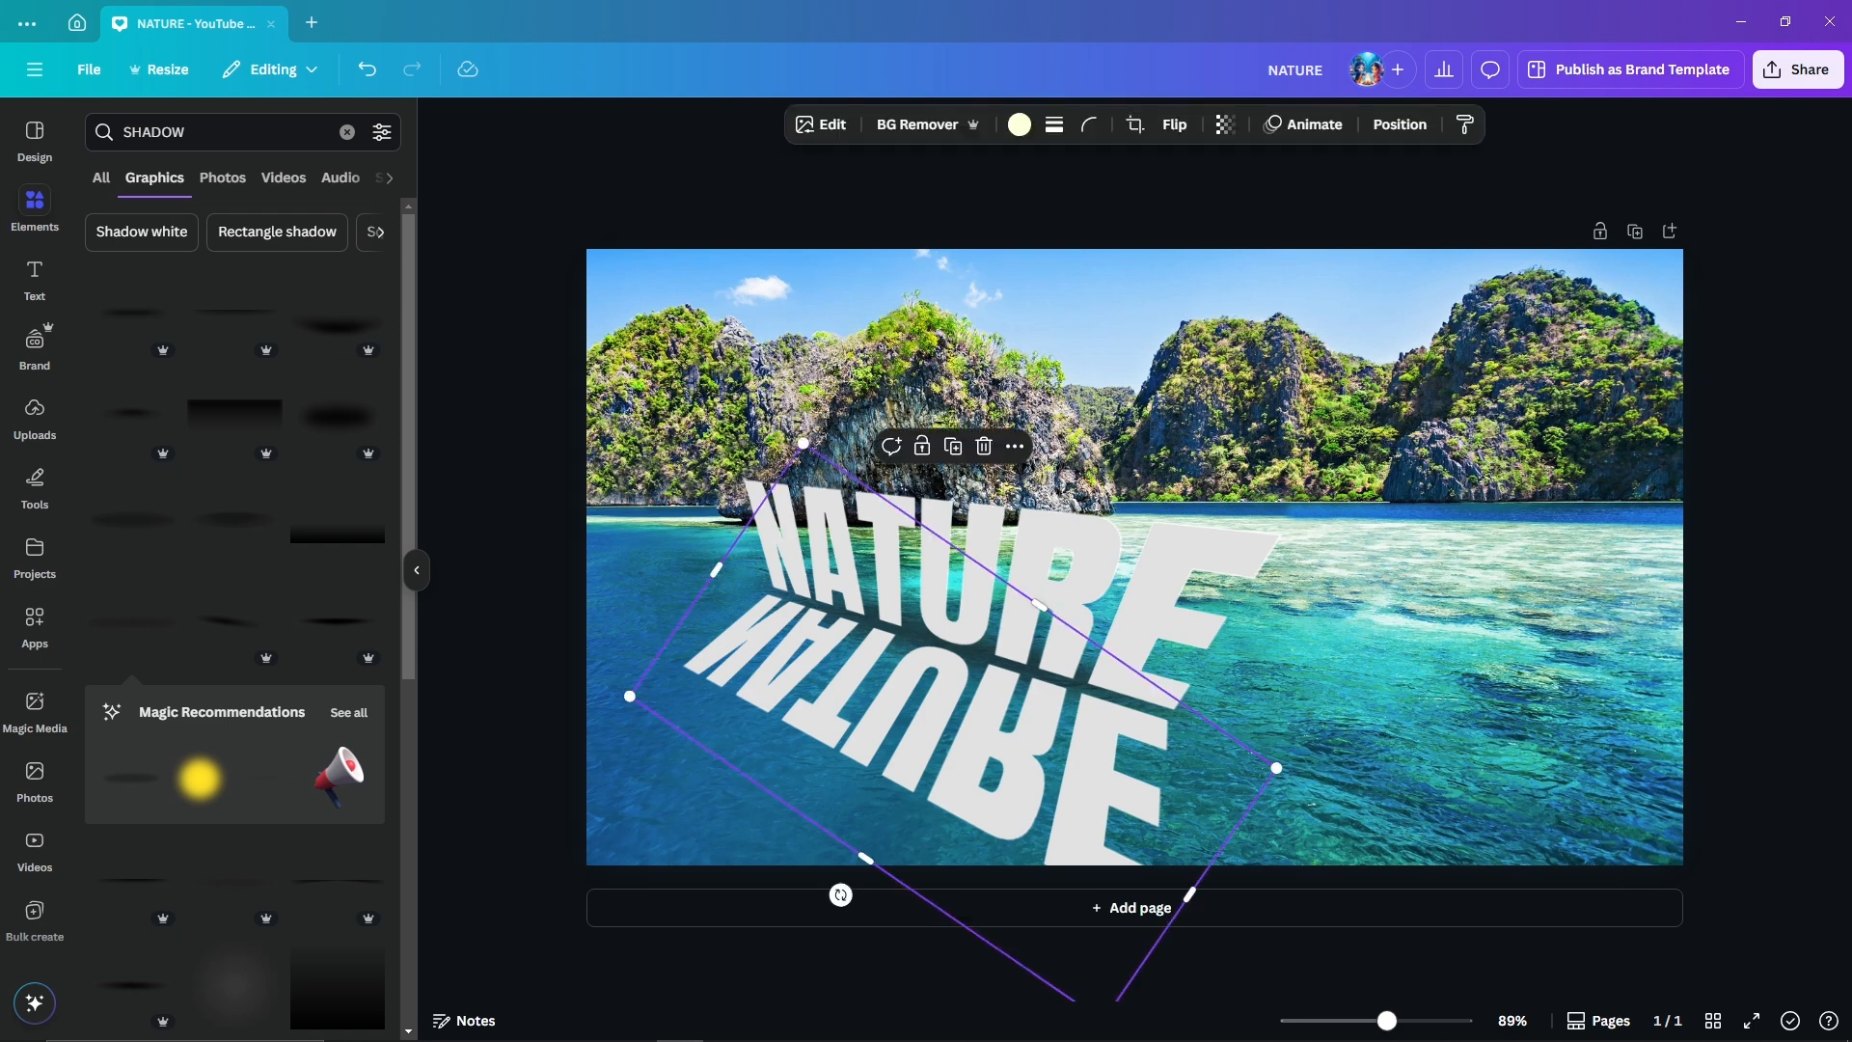
click(821, 125)
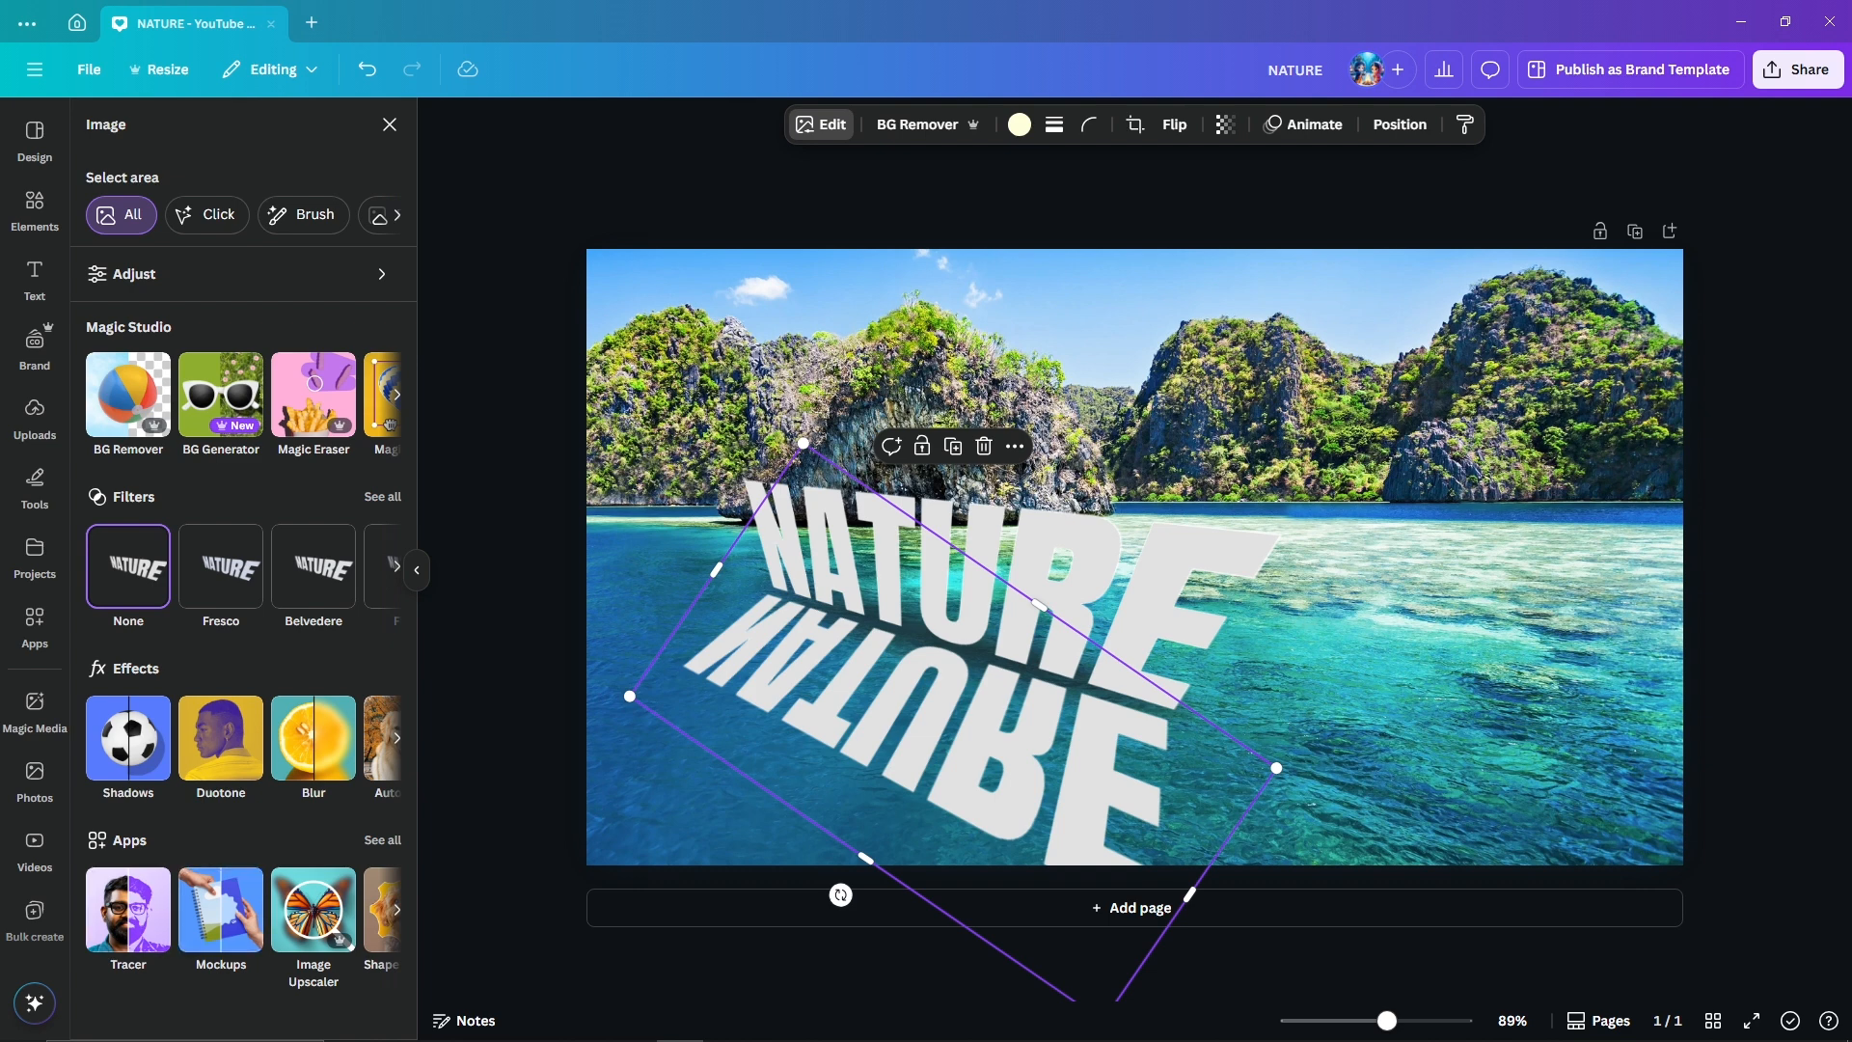
click(397, 910)
click(396, 909)
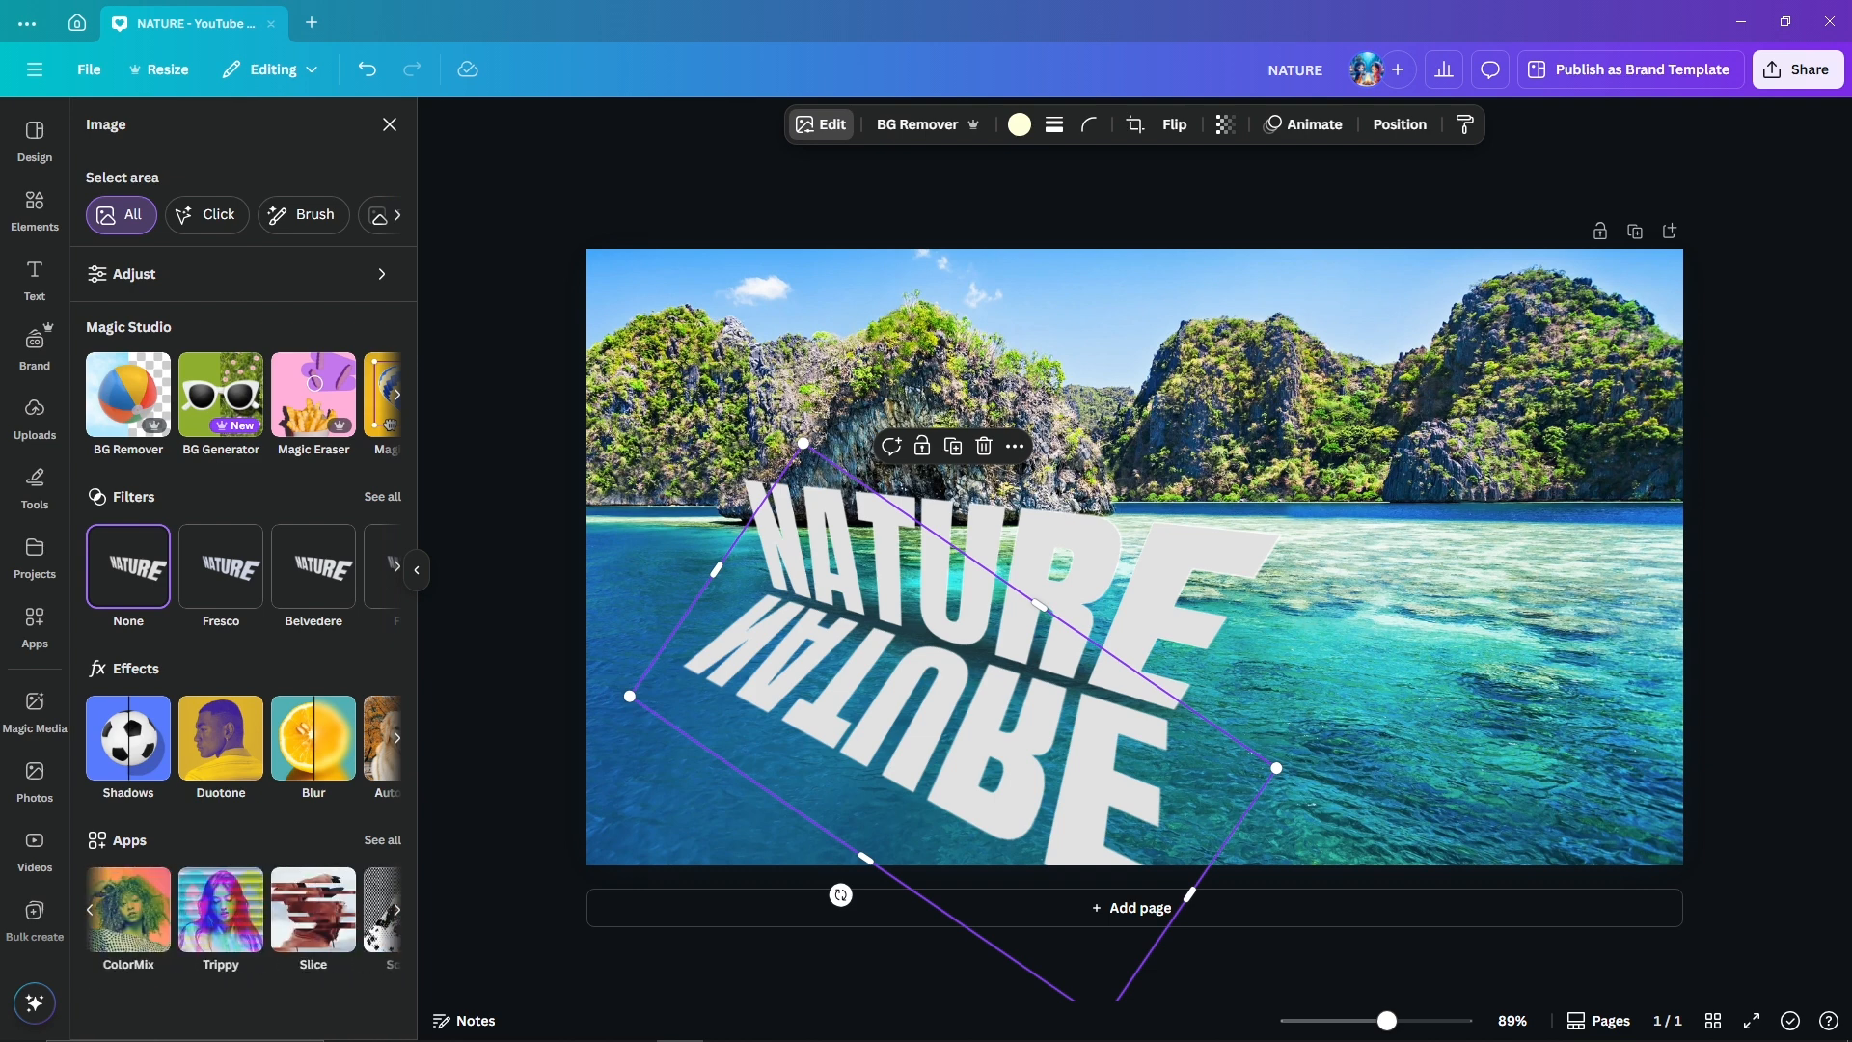
click(397, 910)
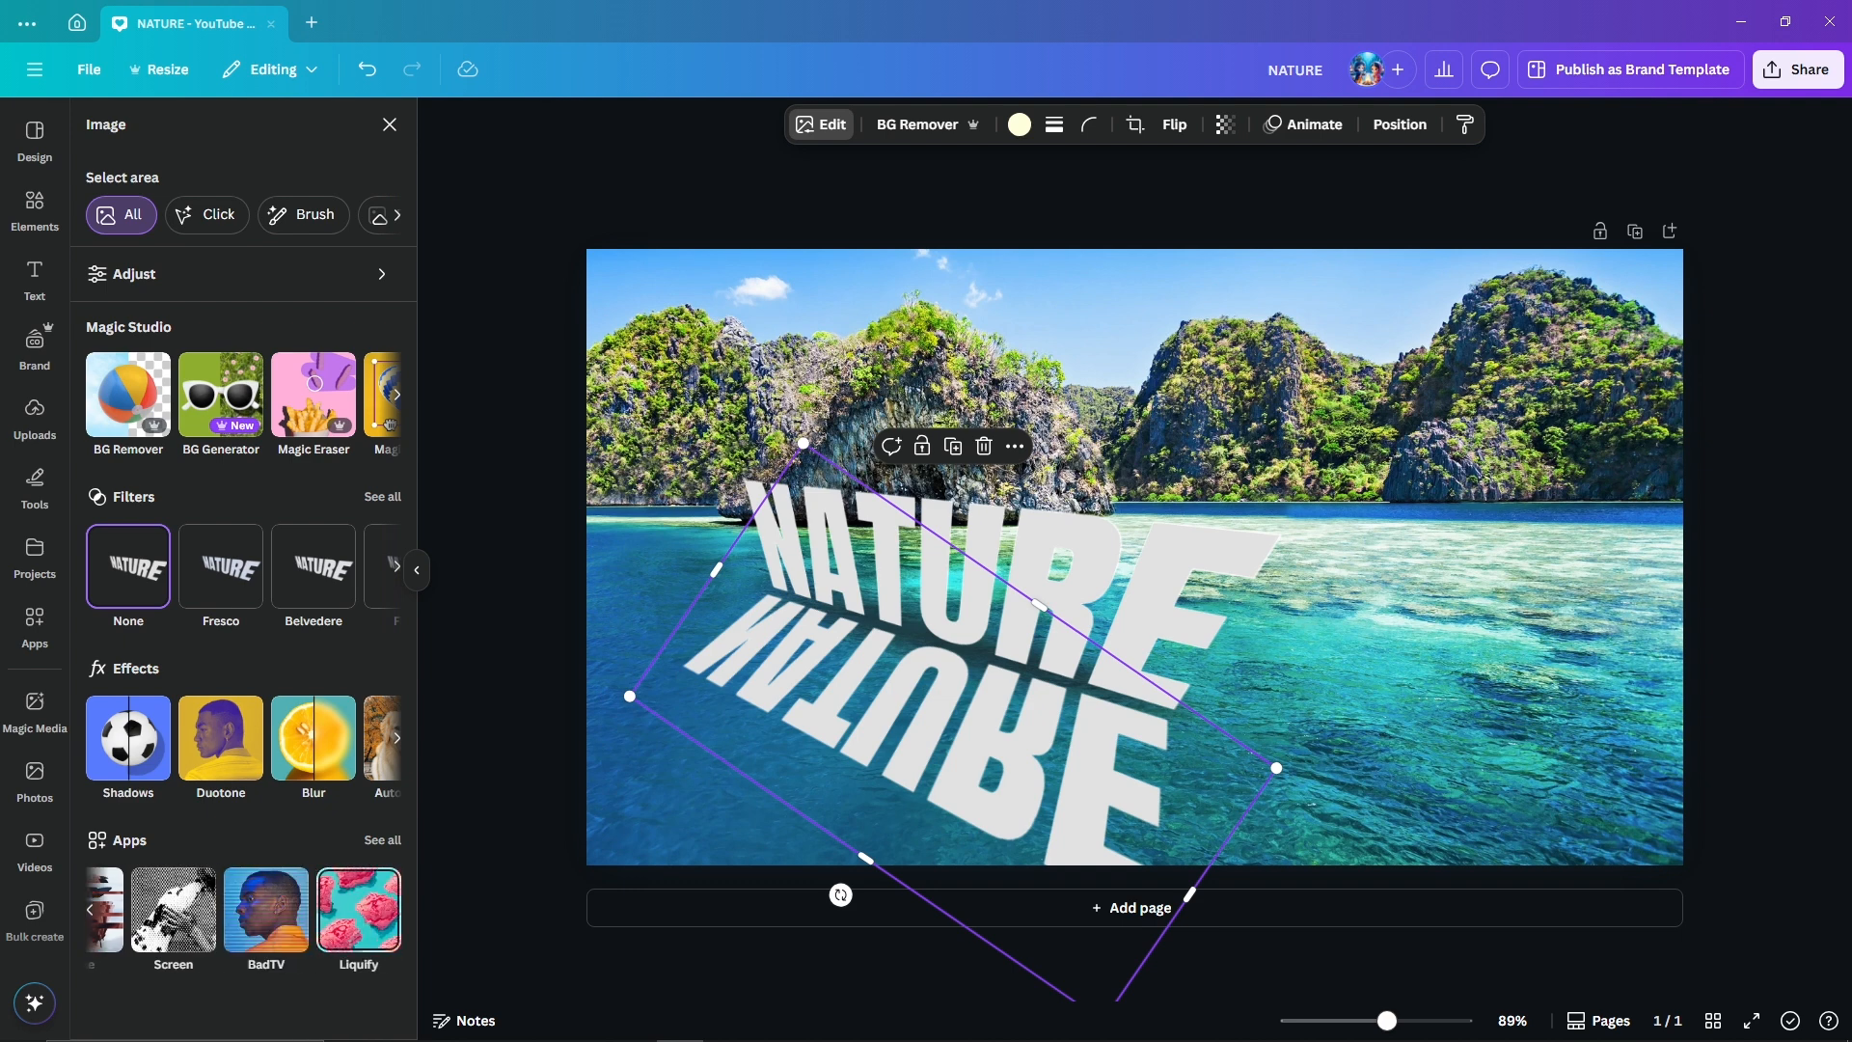
click(358, 910)
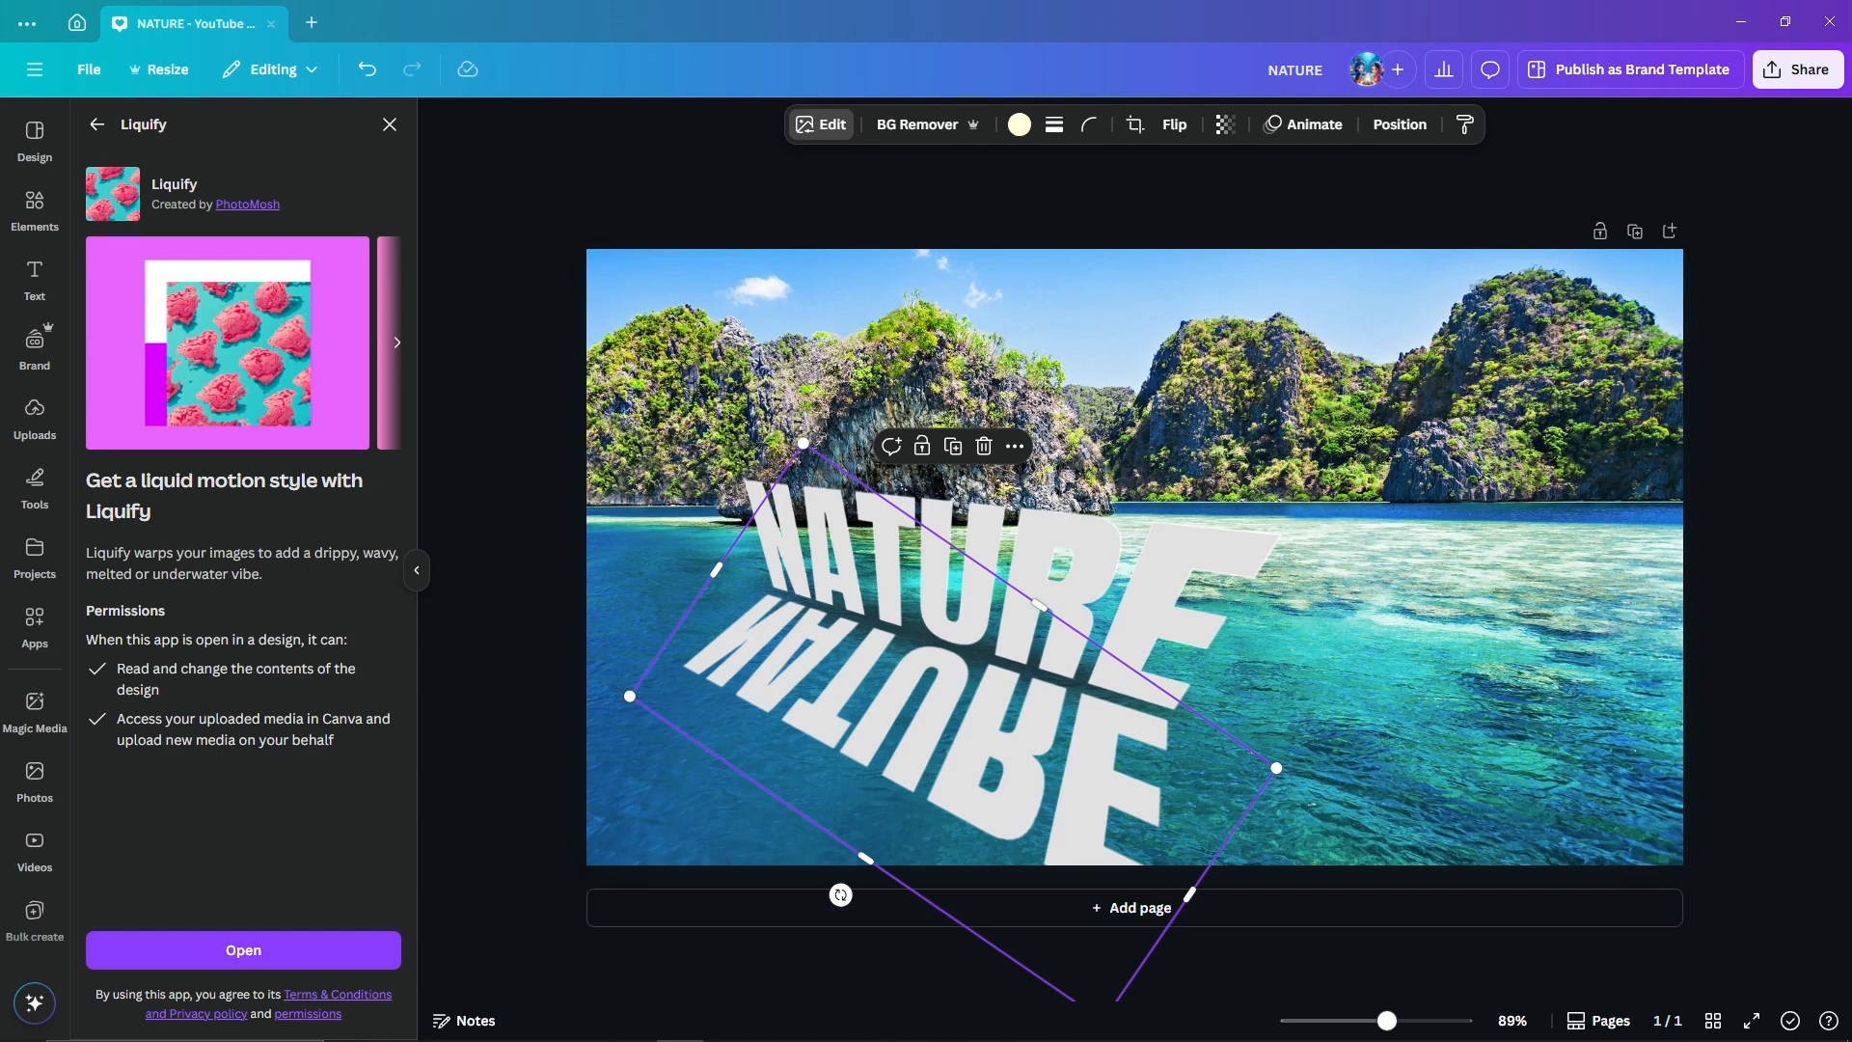
click(243, 950)
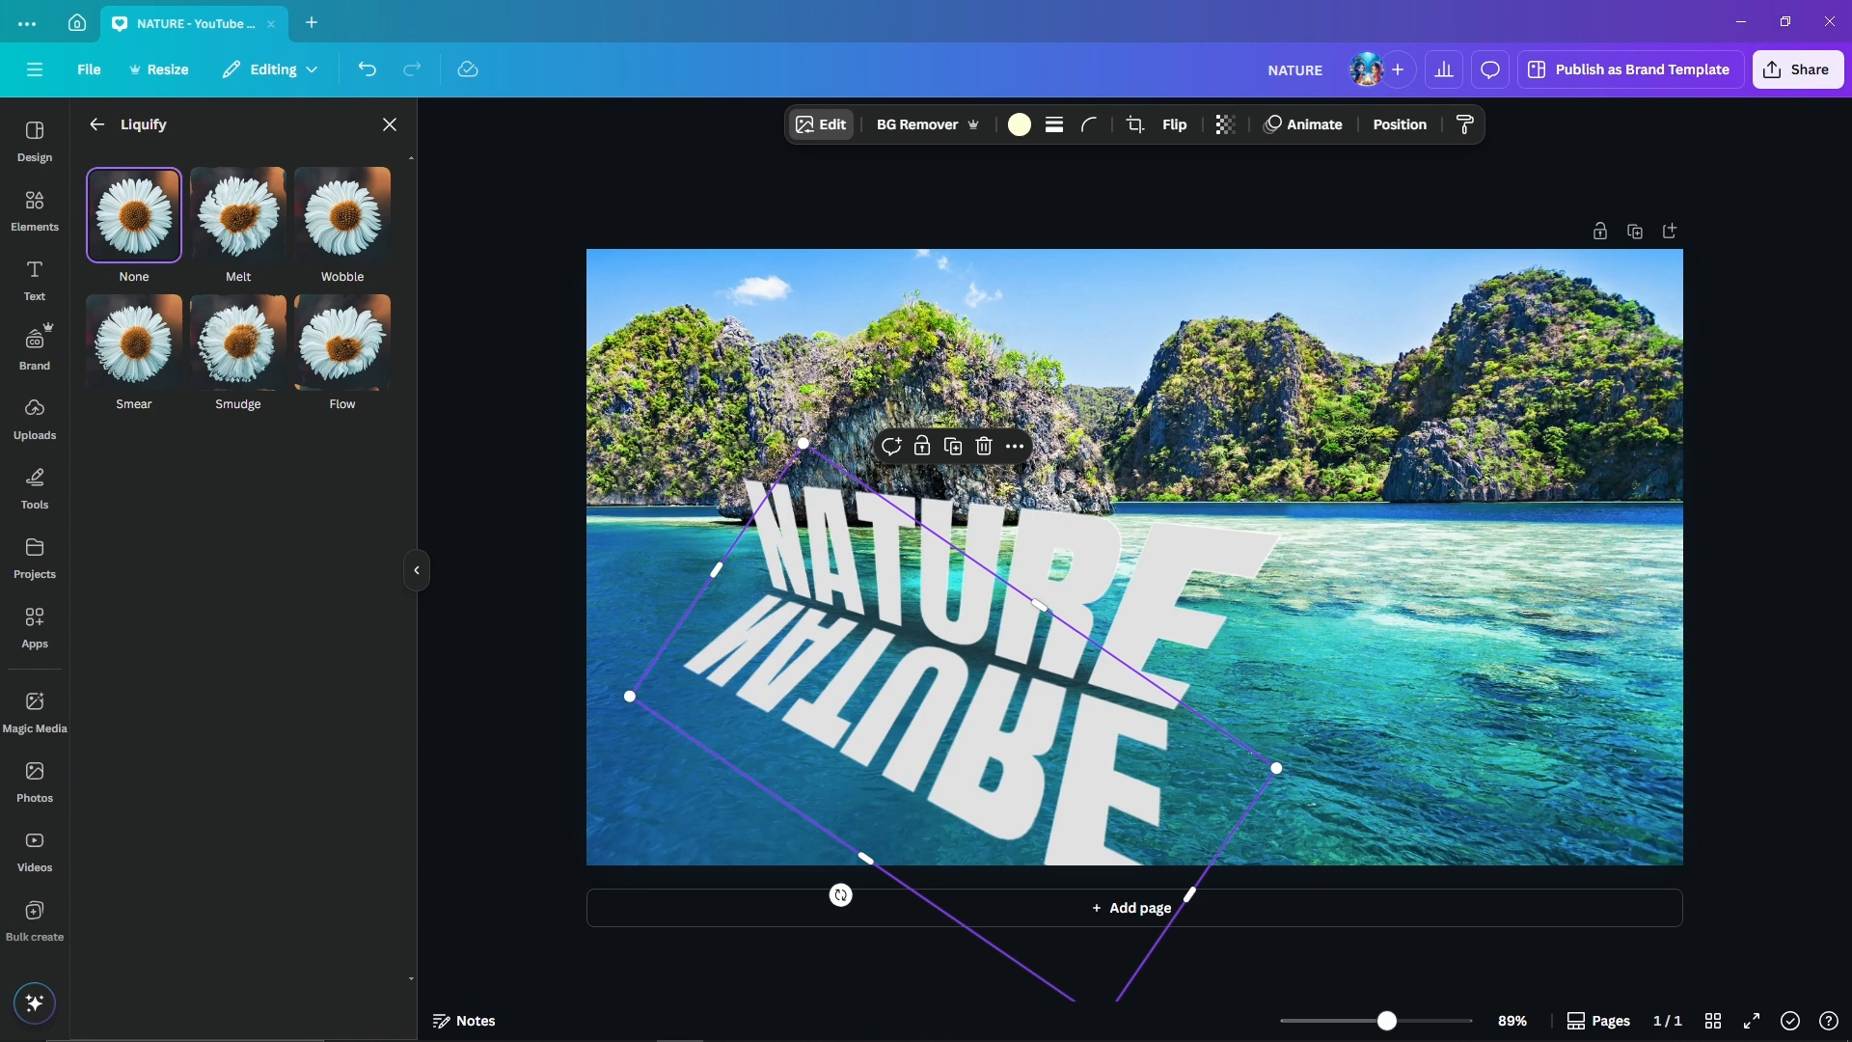
- Apply the Melt effect to the reflection with melt amount 0.08 and melt scale 0.89, and save it
click(238, 214)
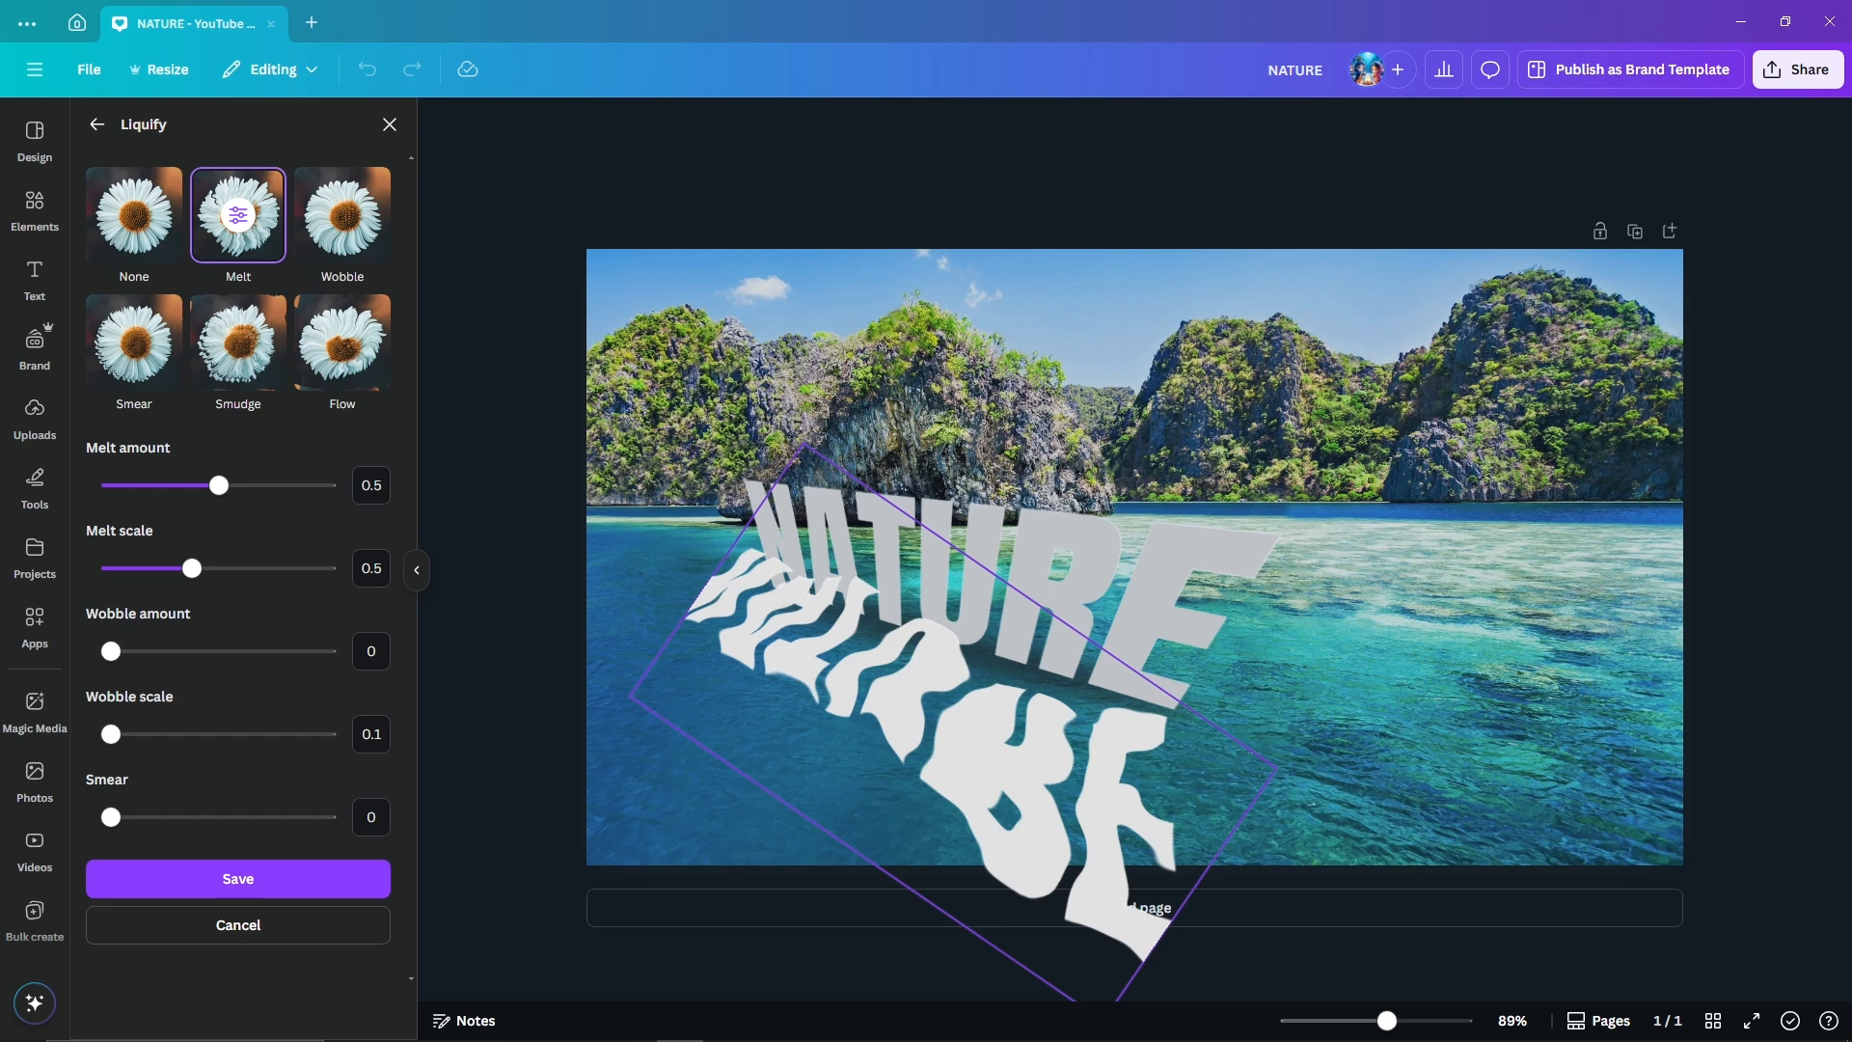
drag(192, 568, 327, 569)
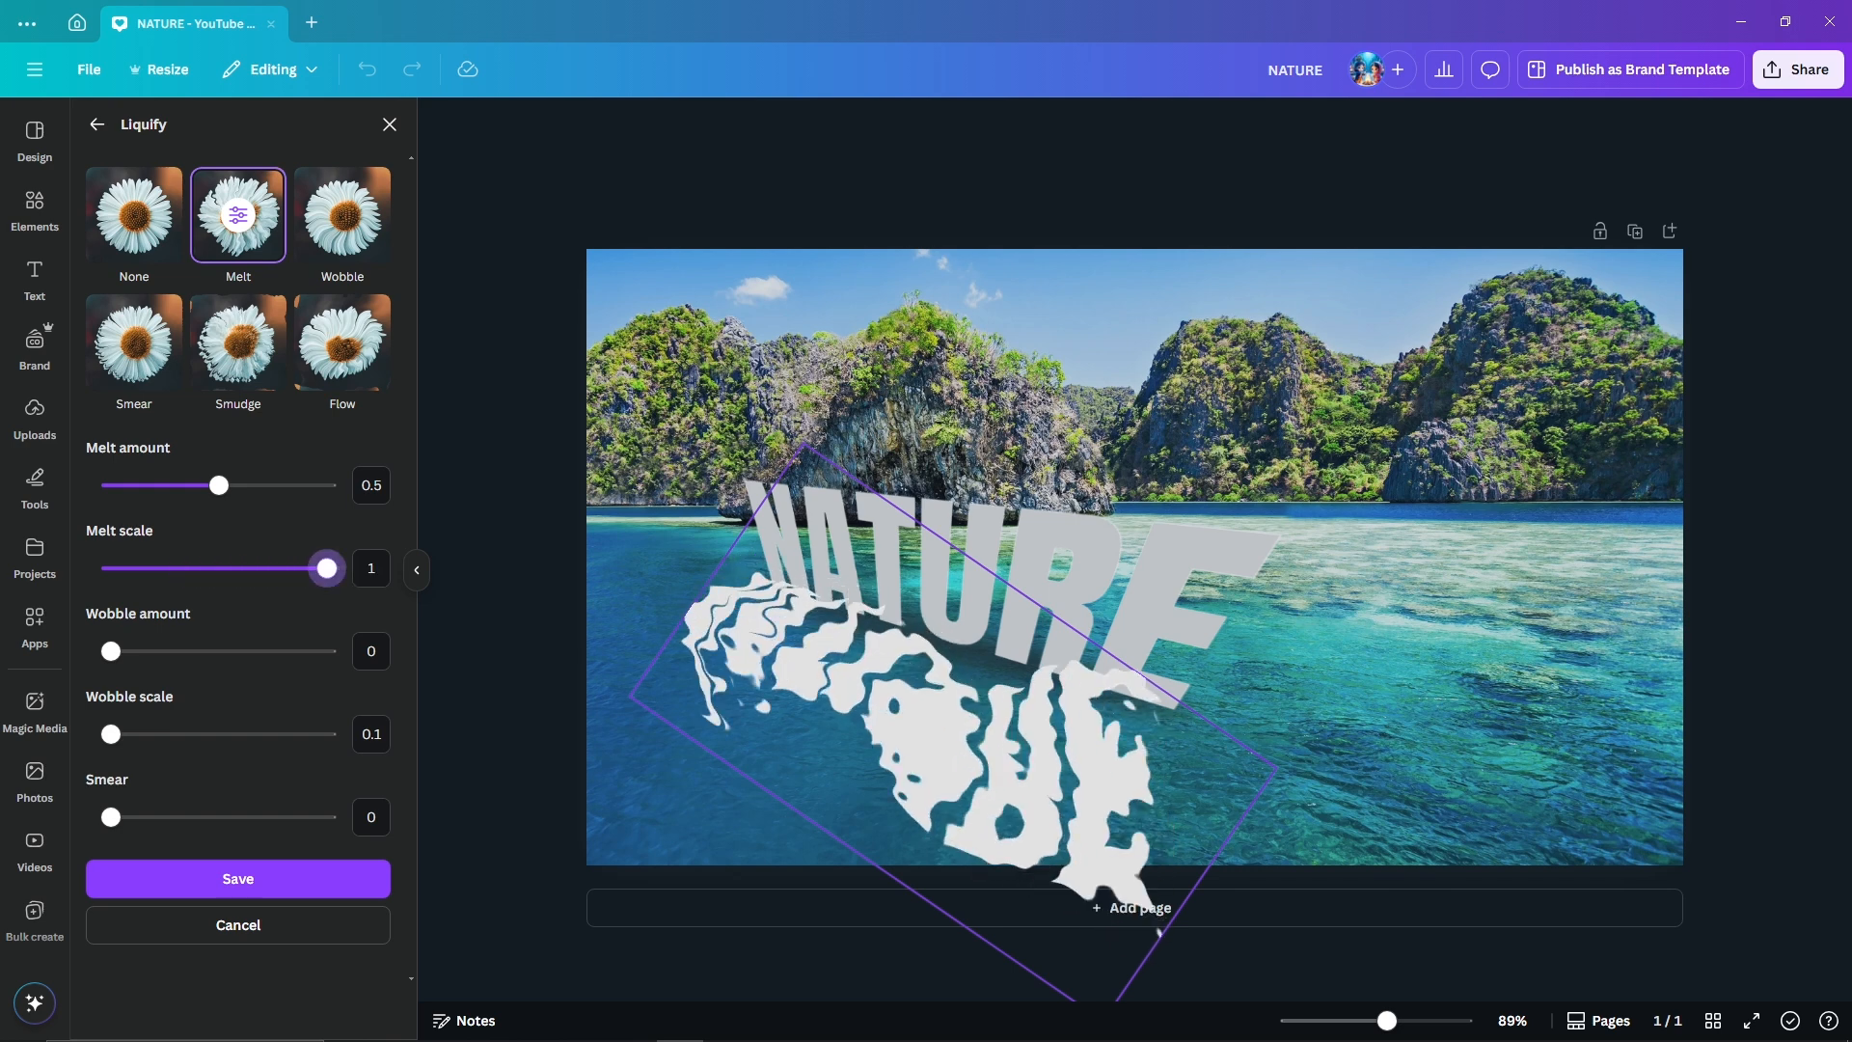
mouse_move(219, 485)
mouse_down()
mouse_move(113, 485)
mouse_move(149, 485)
mouse_move(128, 485)
mouse_up()
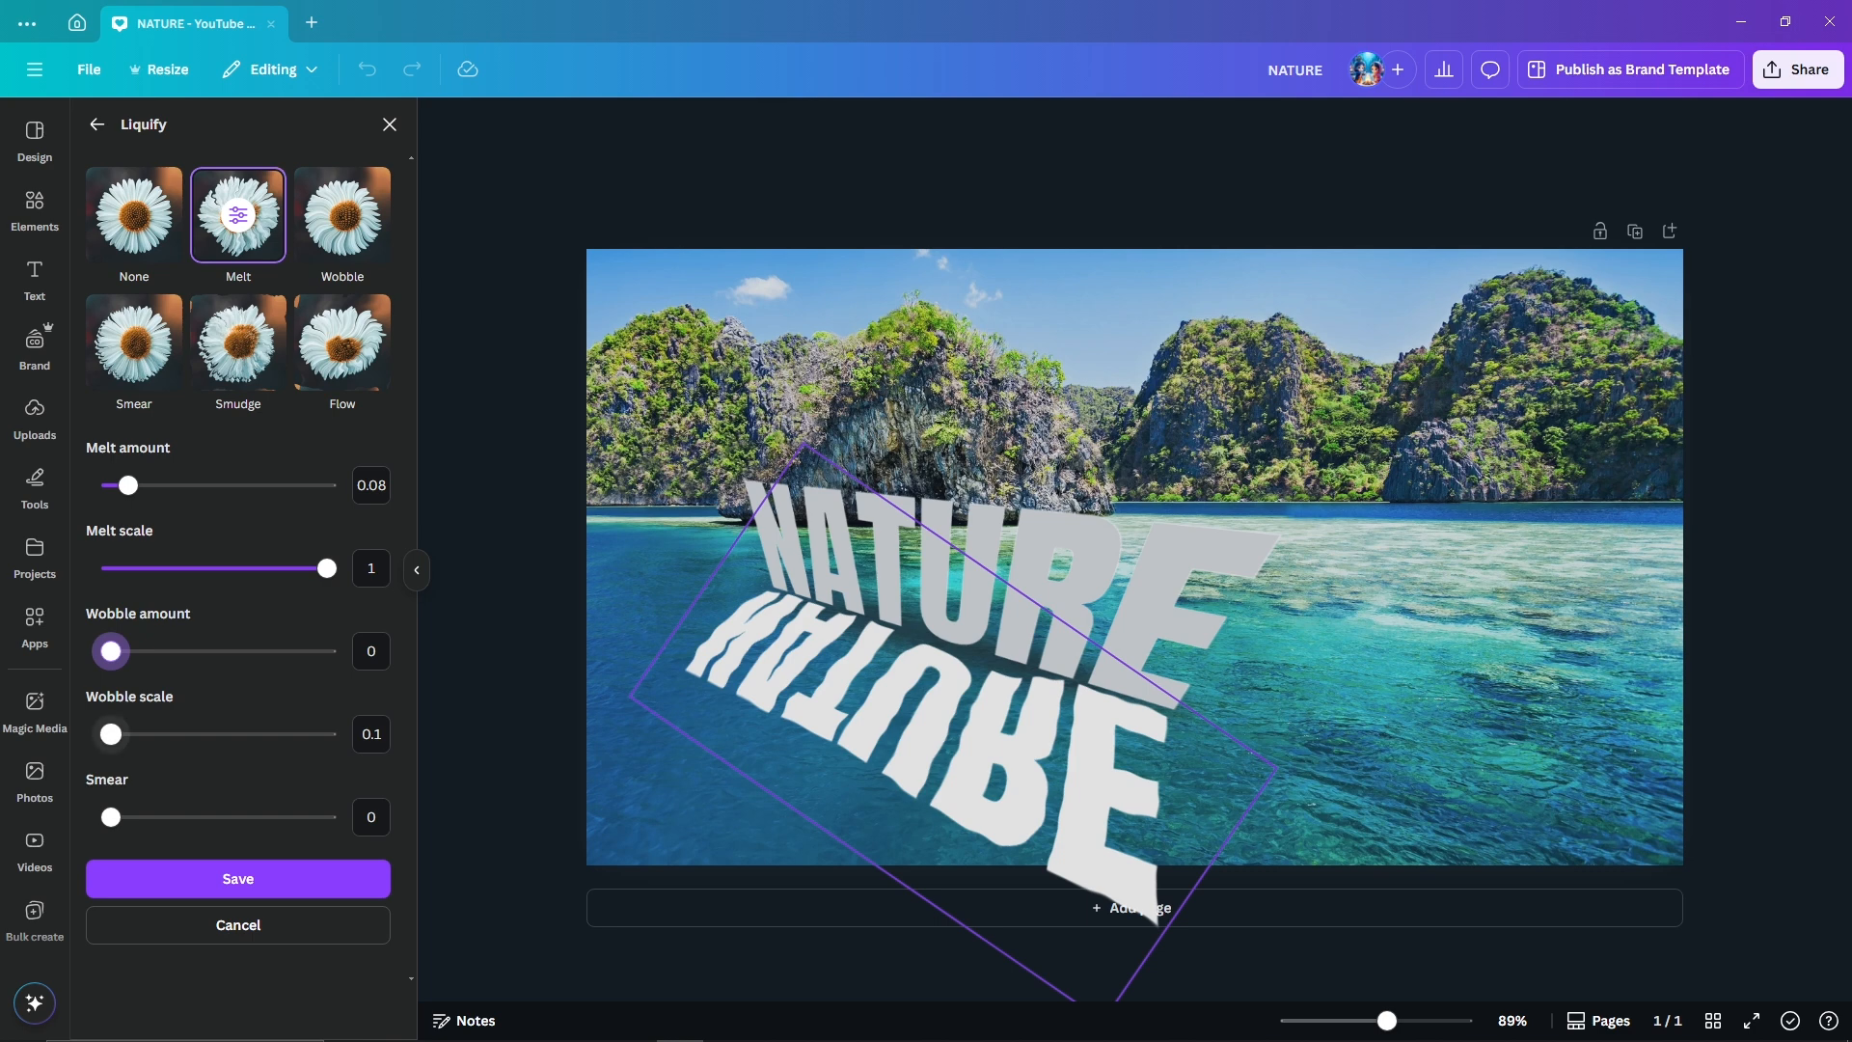
mouse_move(111, 734)
mouse_down()
mouse_move(141, 734)
mouse_move(111, 734)
mouse_up()
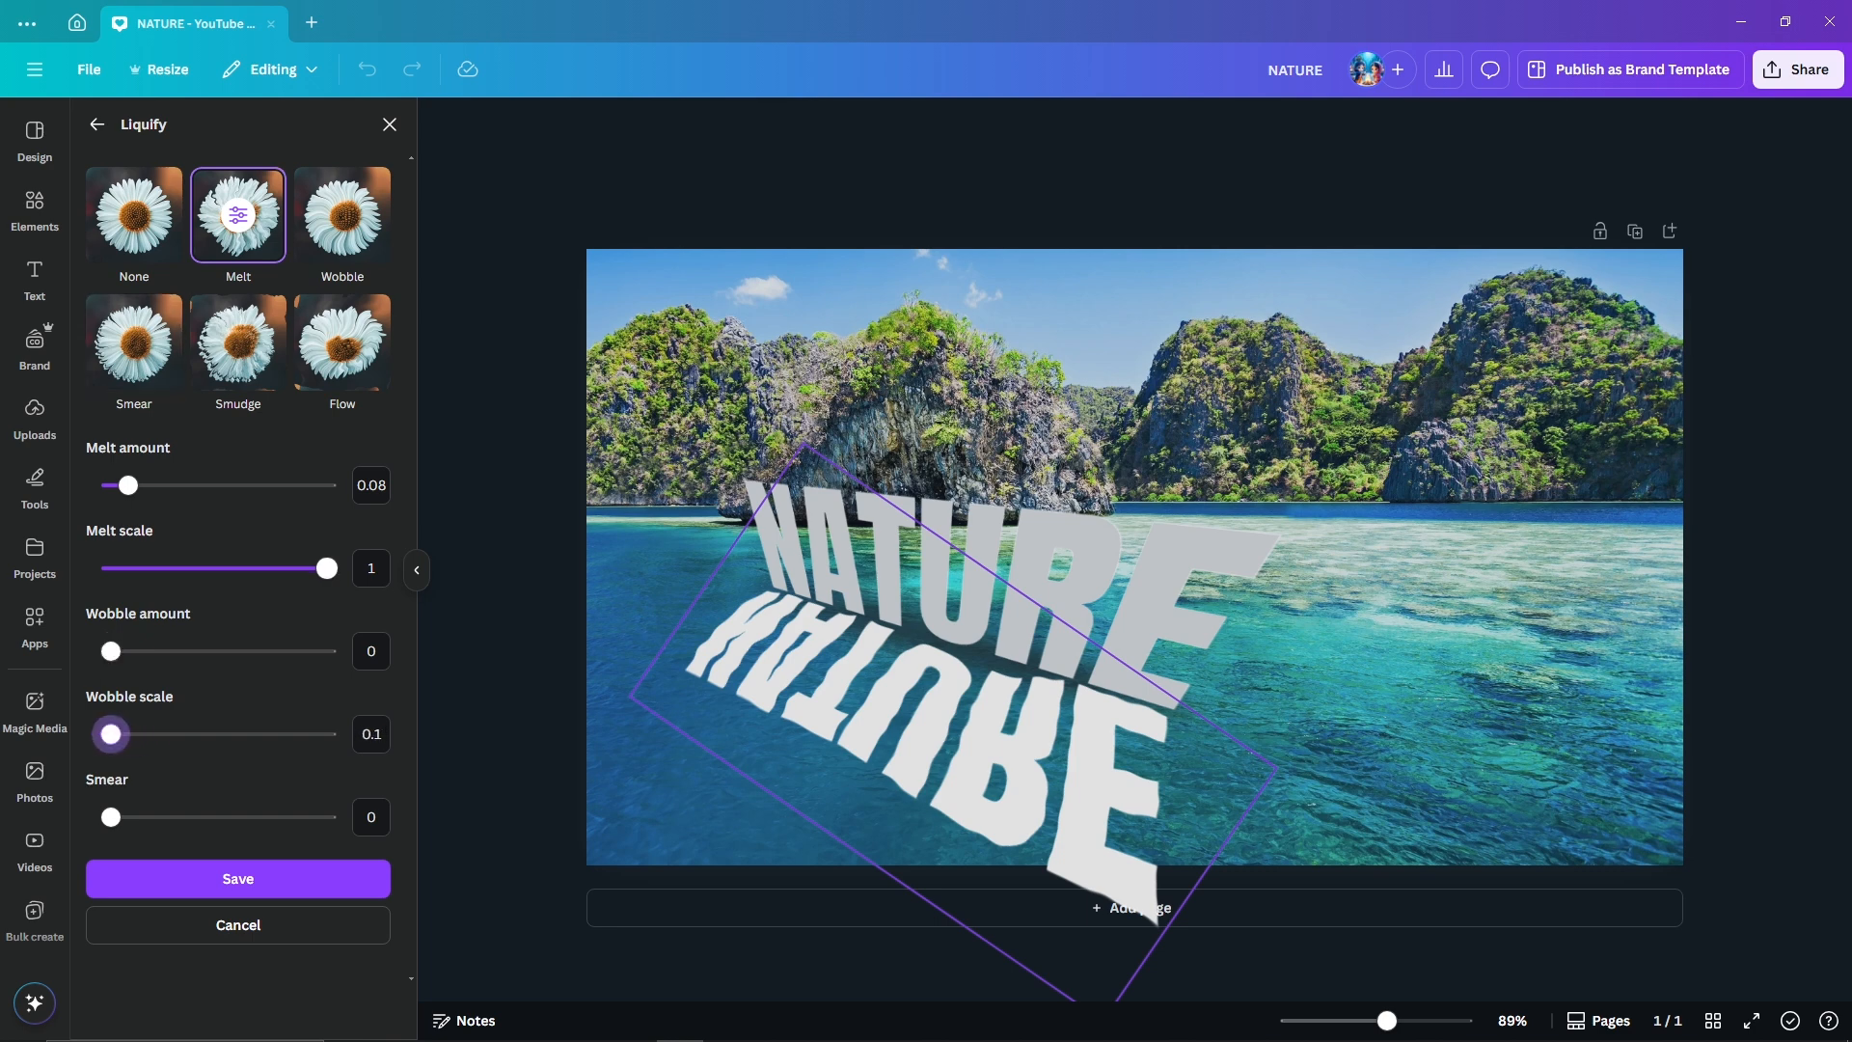
drag(327, 568, 297, 568)
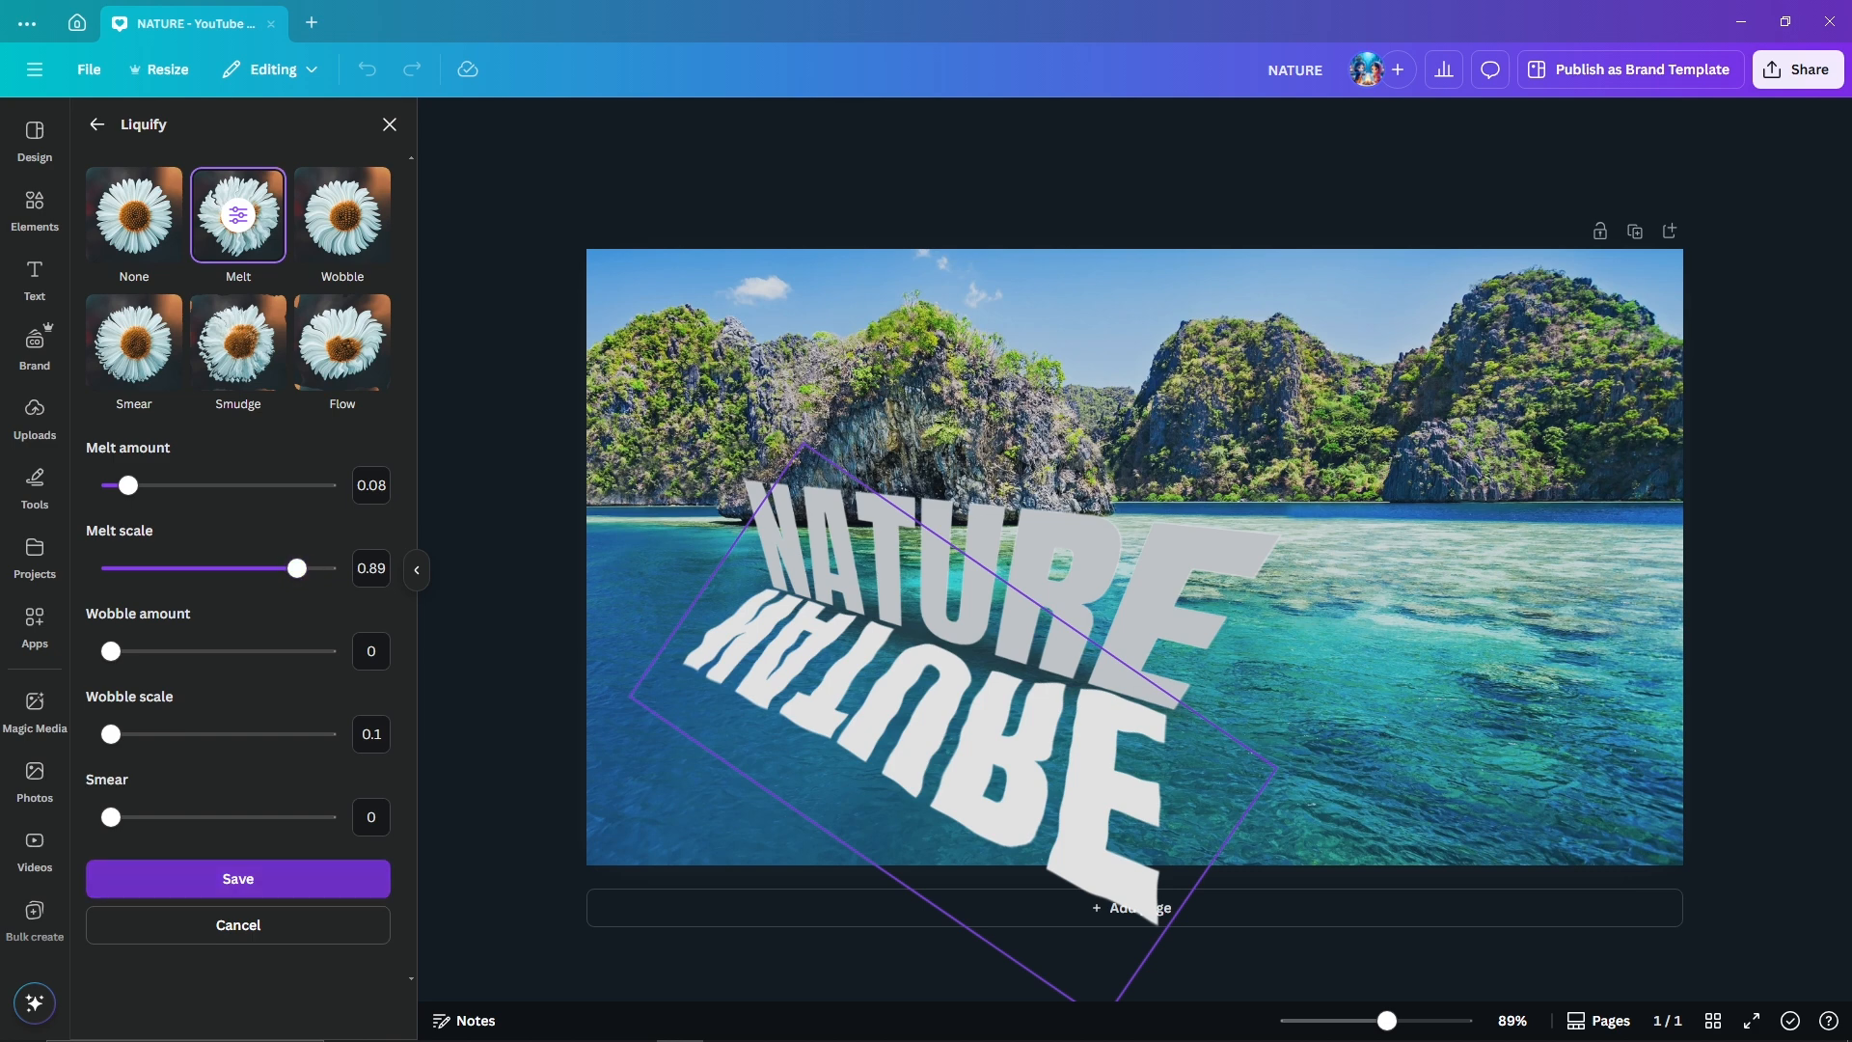
click(238, 878)
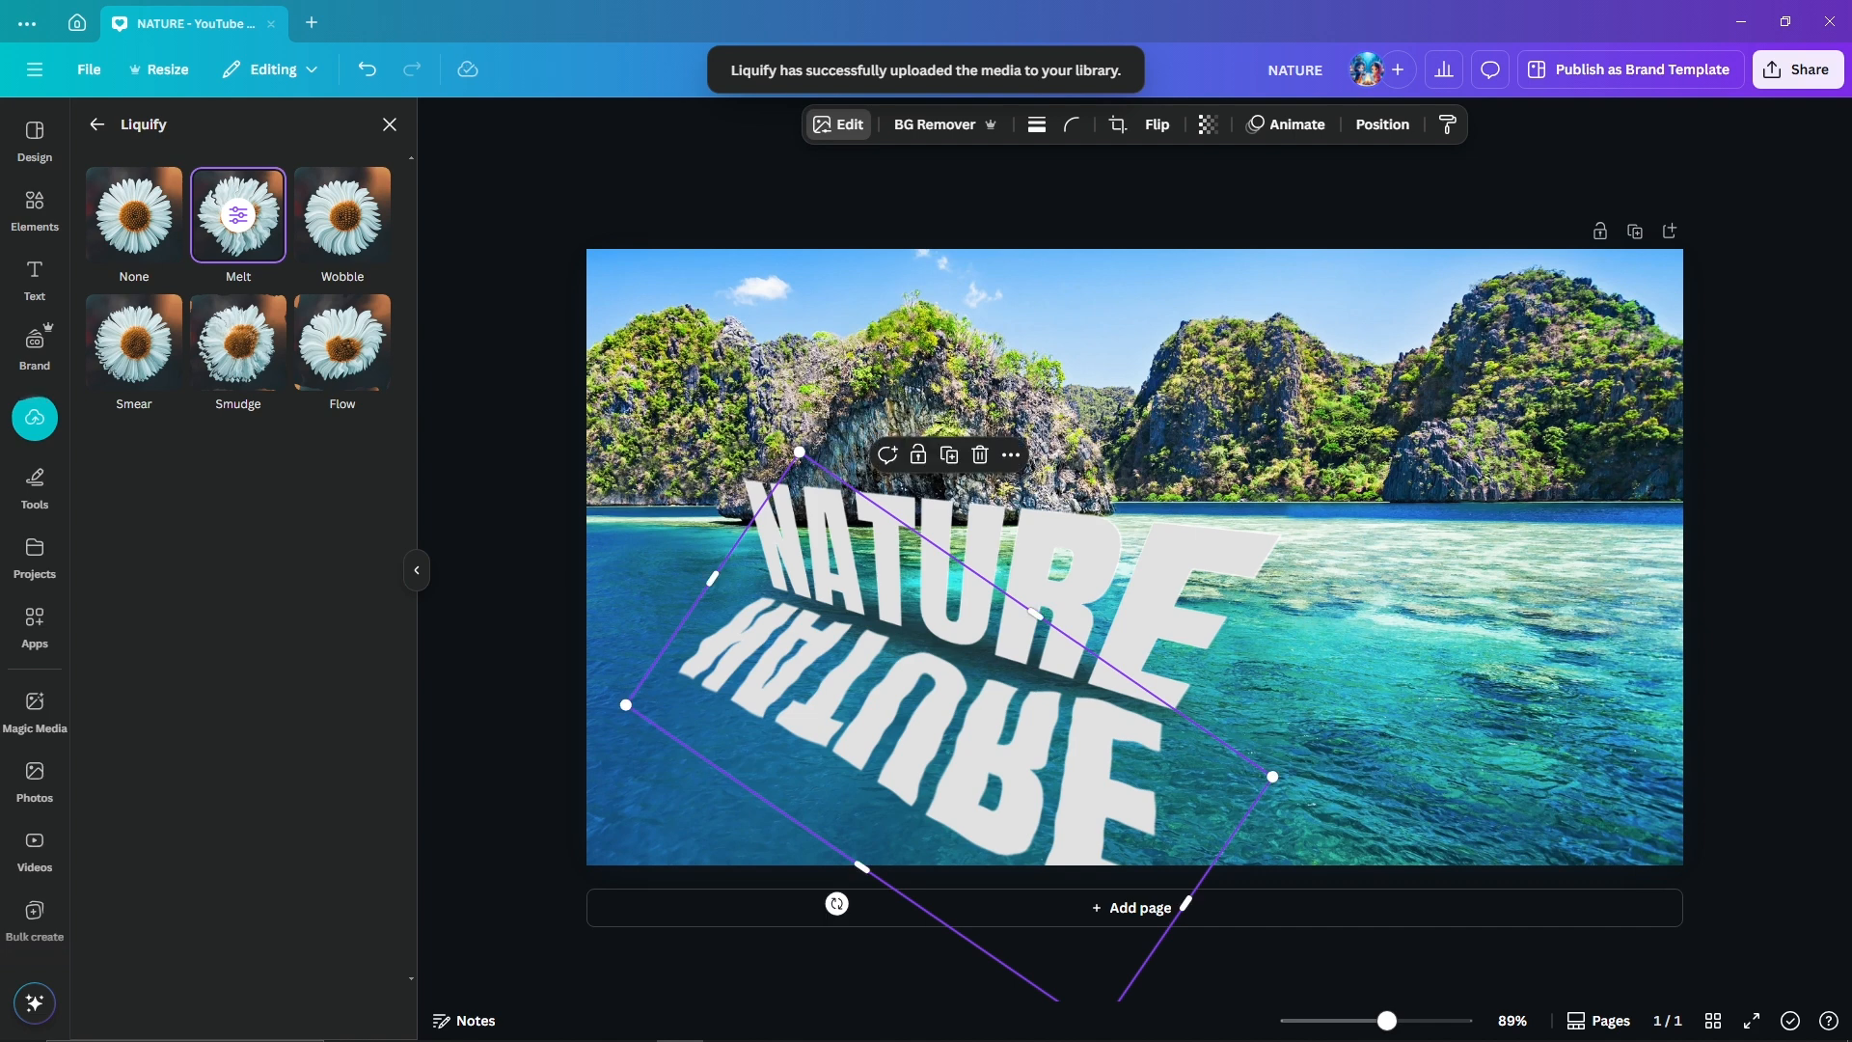
- Close the effect settings and rotate the melted reflection slightly clockwise to match the base of the NATURE letters
click(390, 124)
drag(837, 904, 832, 900)
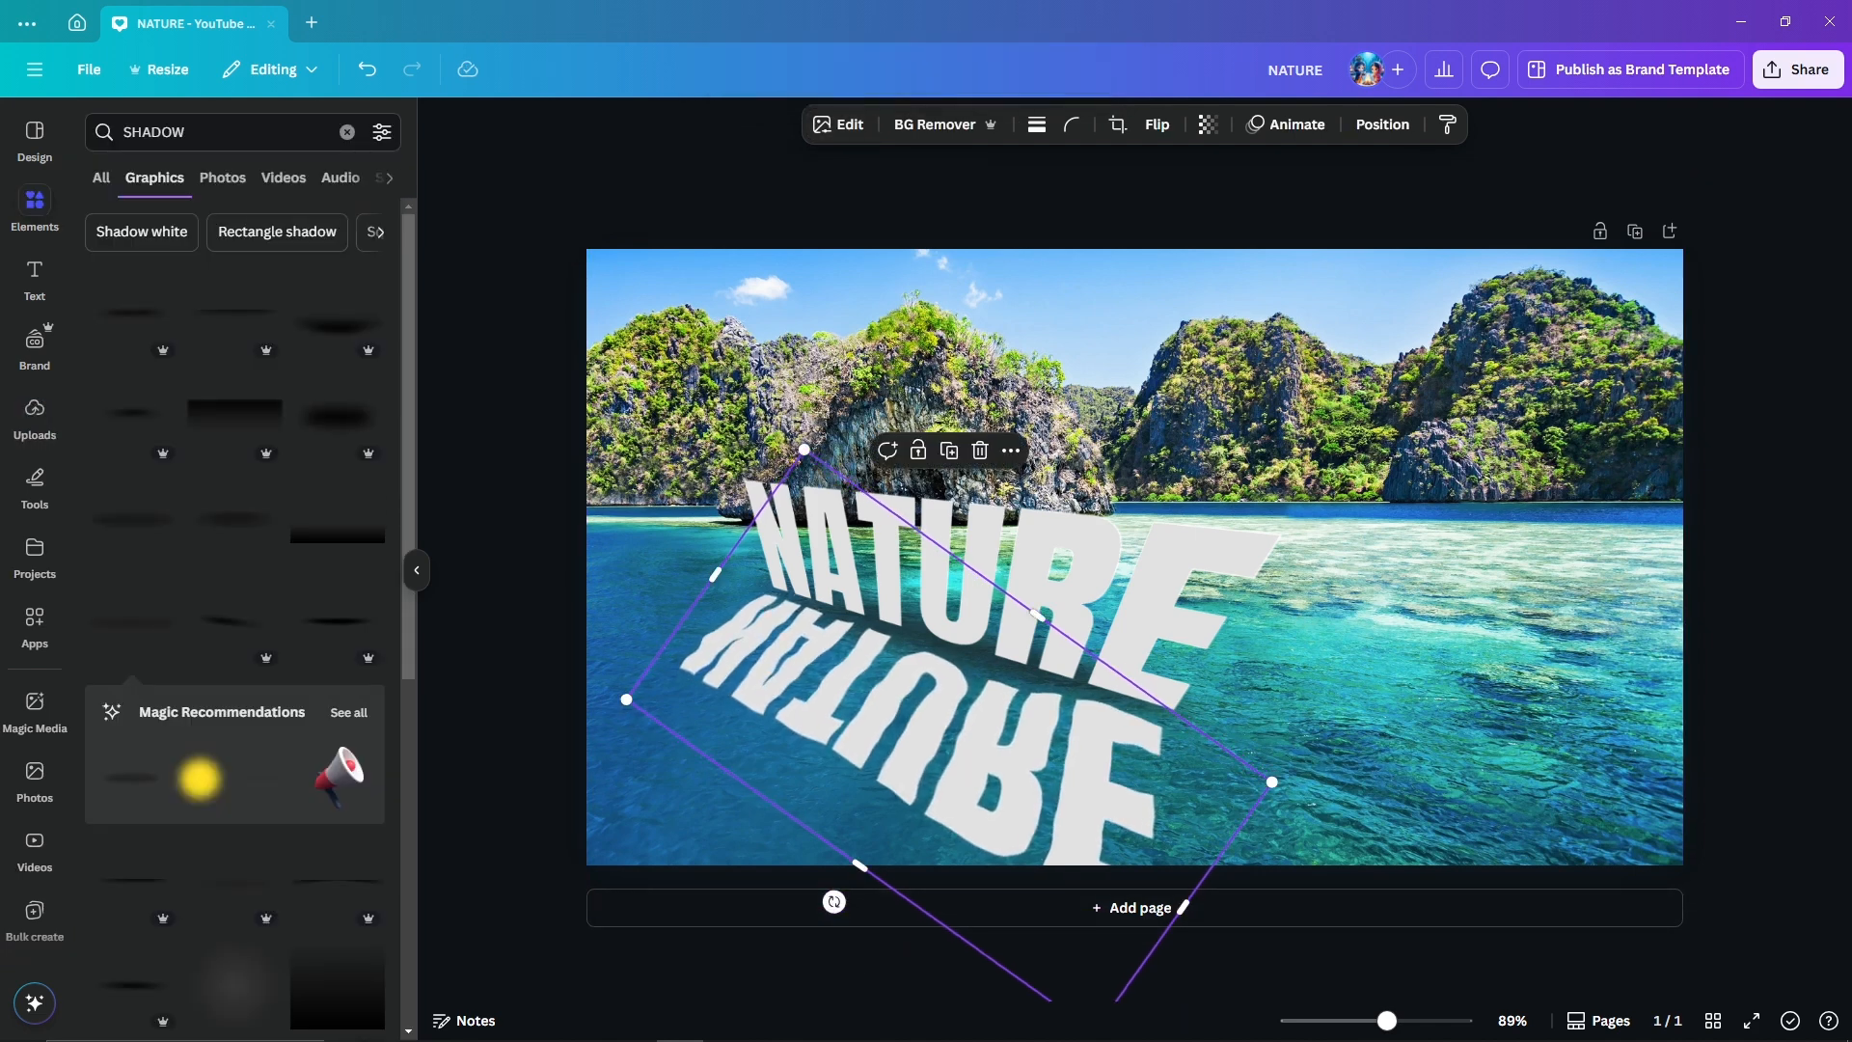
click(762, 967)
click(1059, 583)
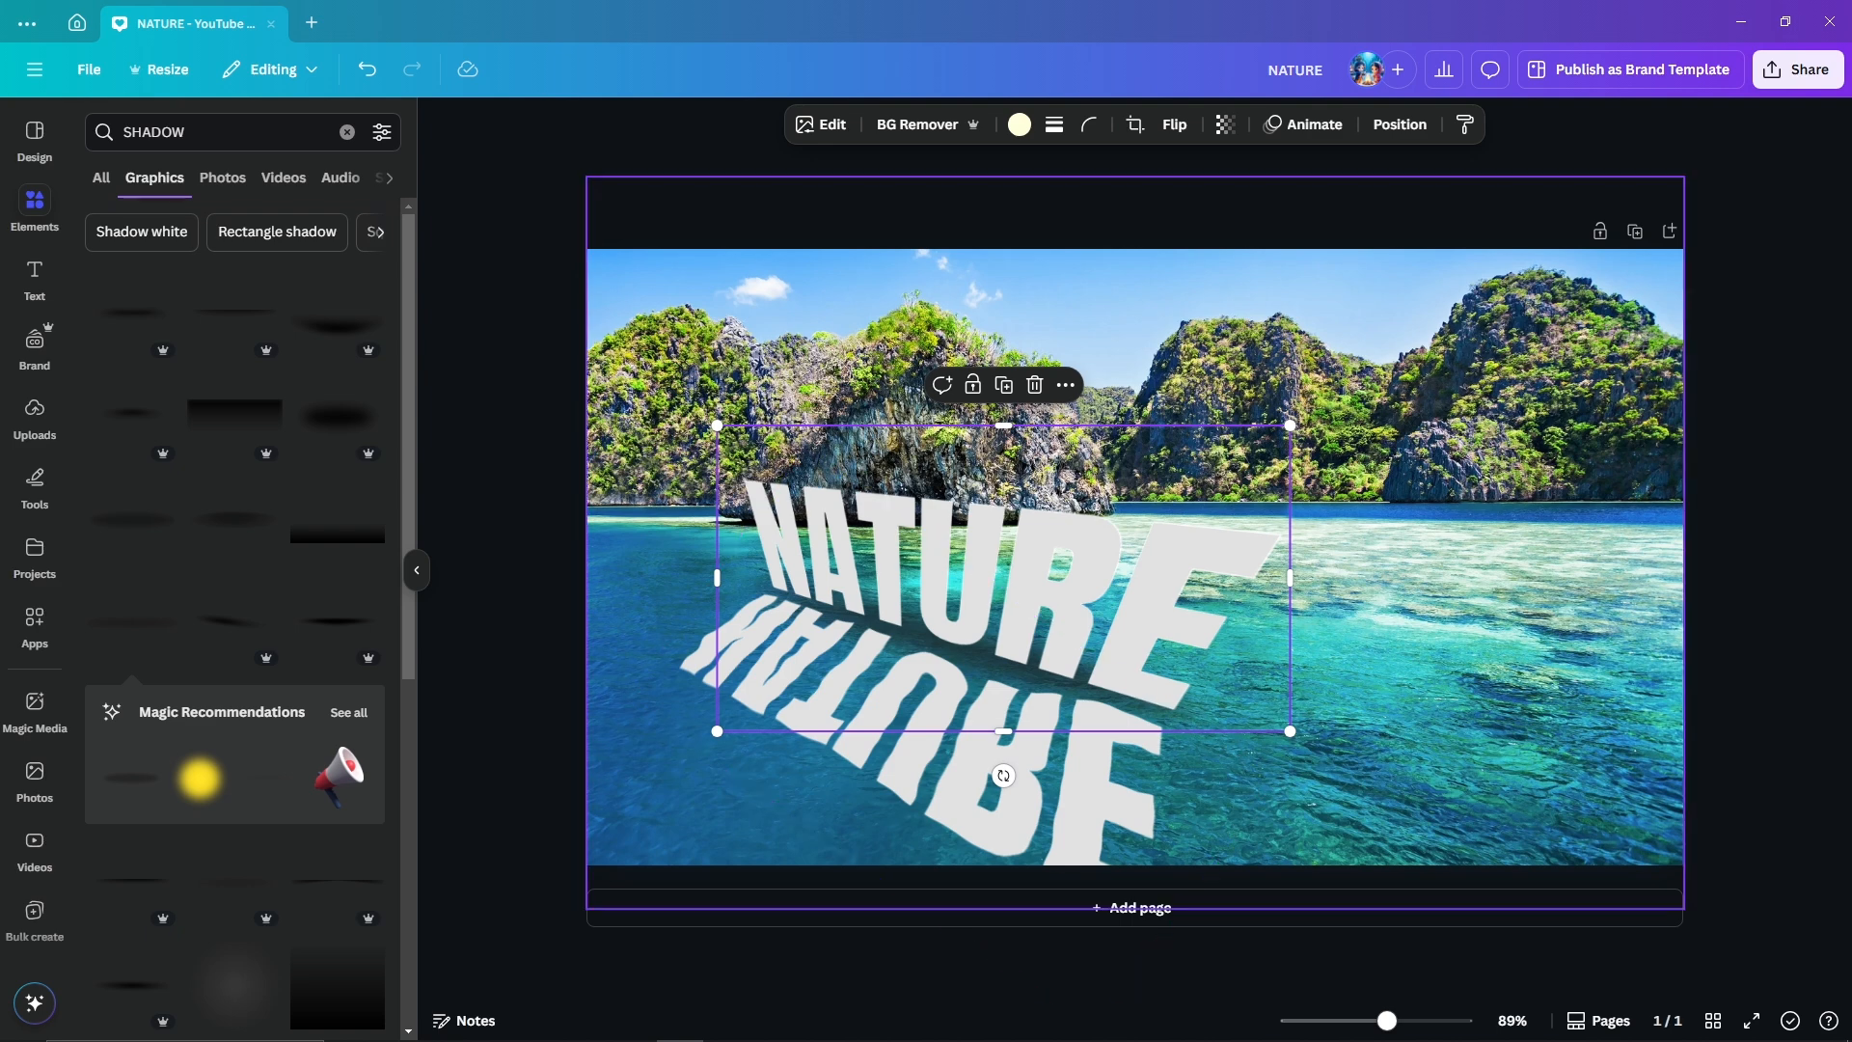
- Lower the transparency value of the melted reflection so the water shows strongly through it
click(762, 967)
click(950, 740)
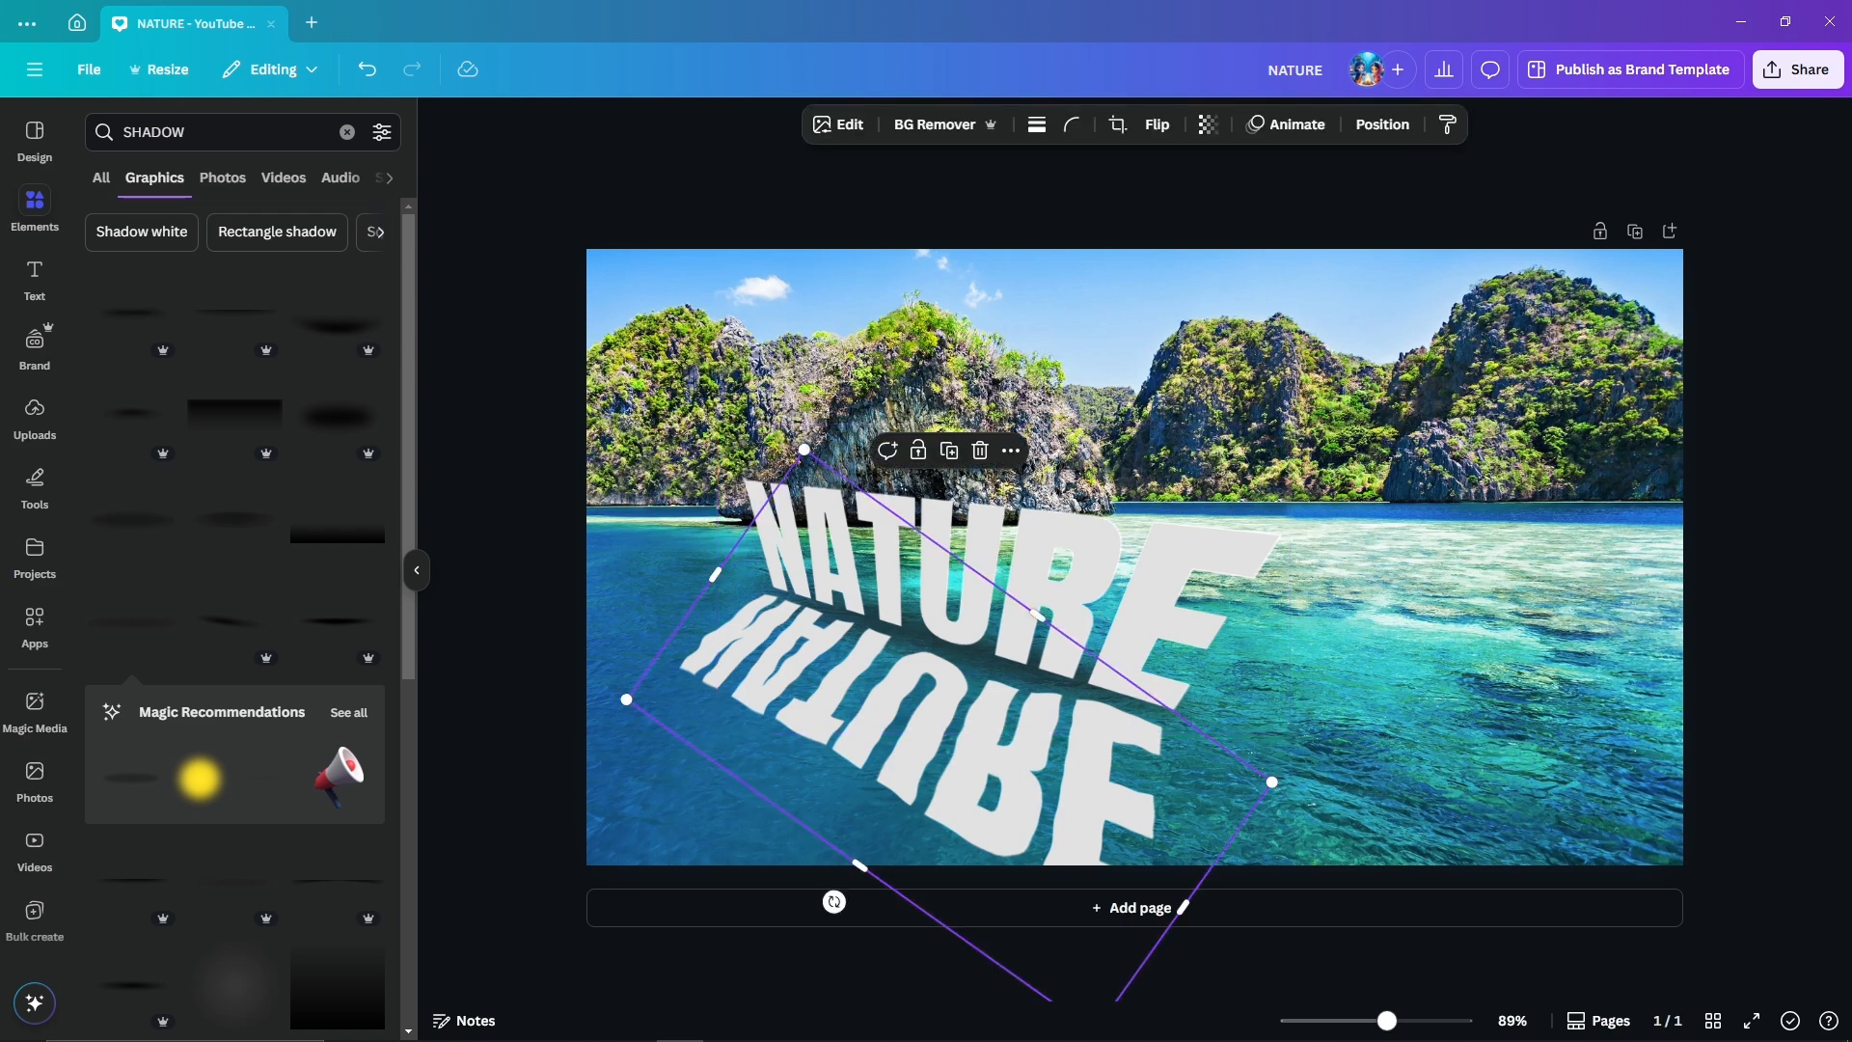
click(1208, 124)
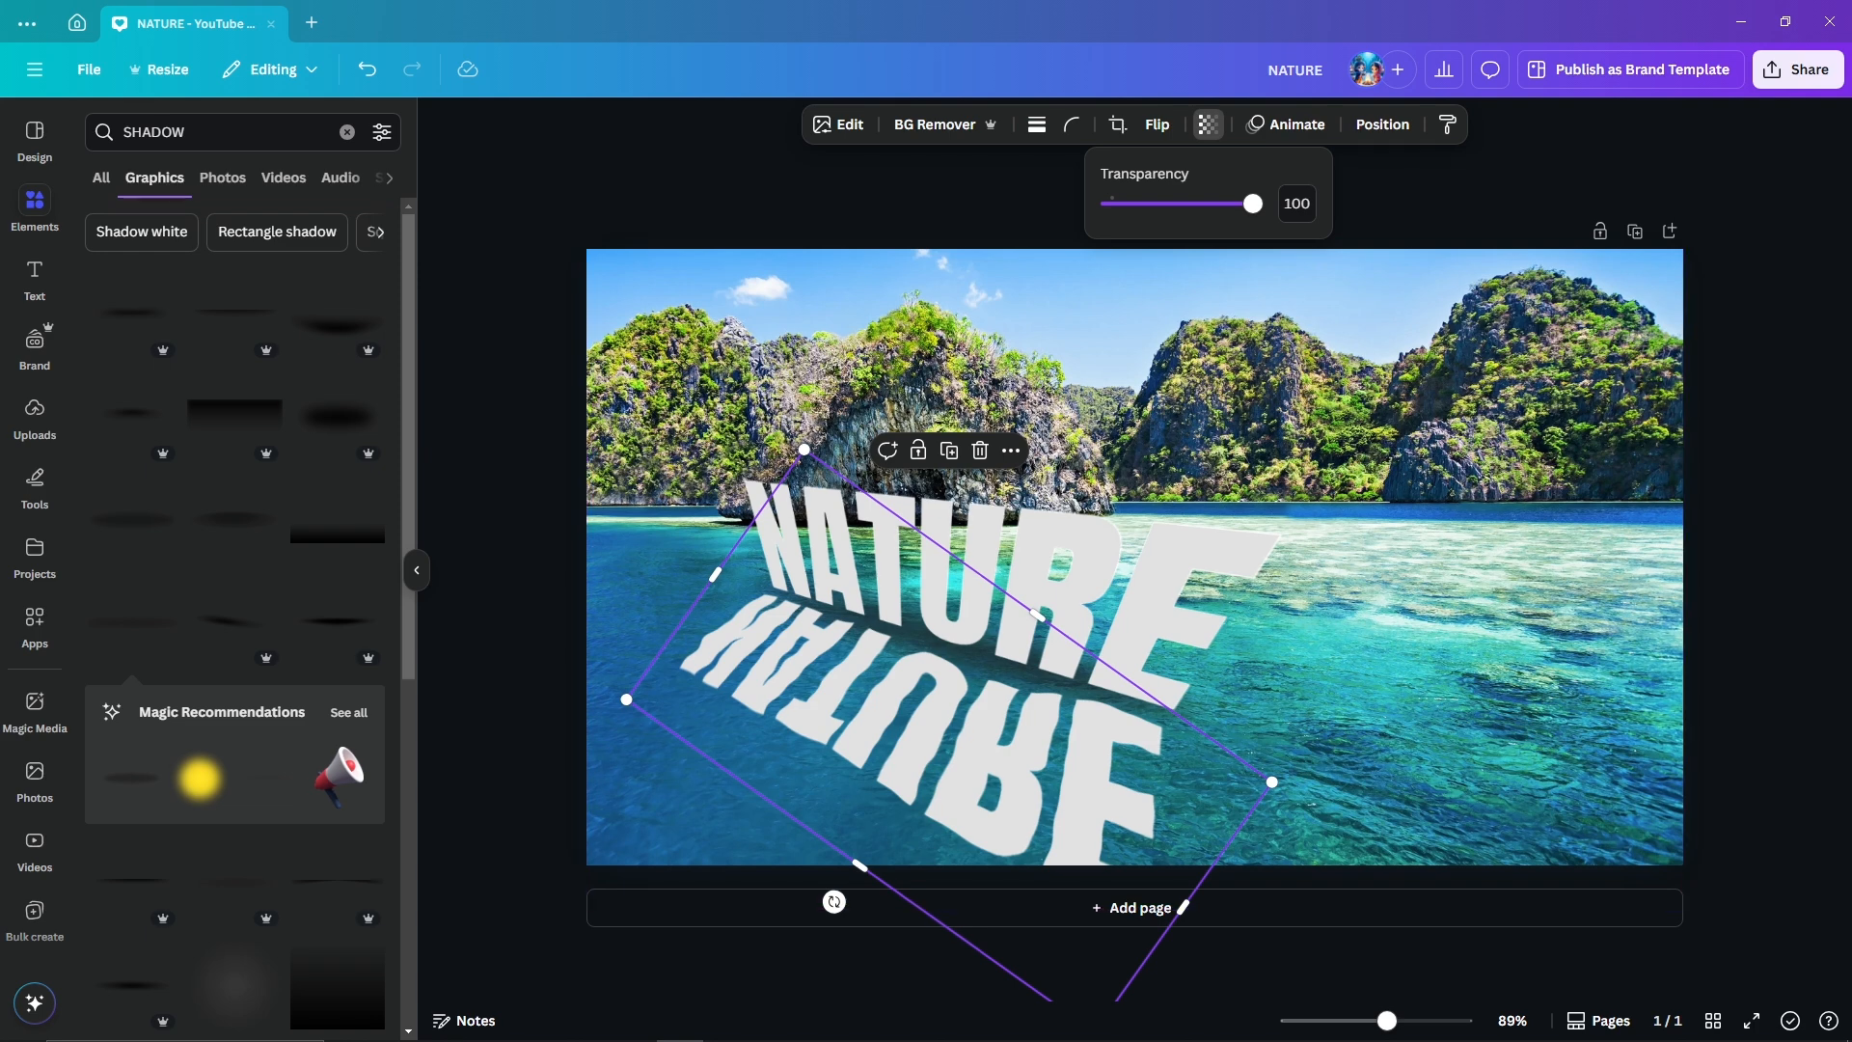
click(974, 738)
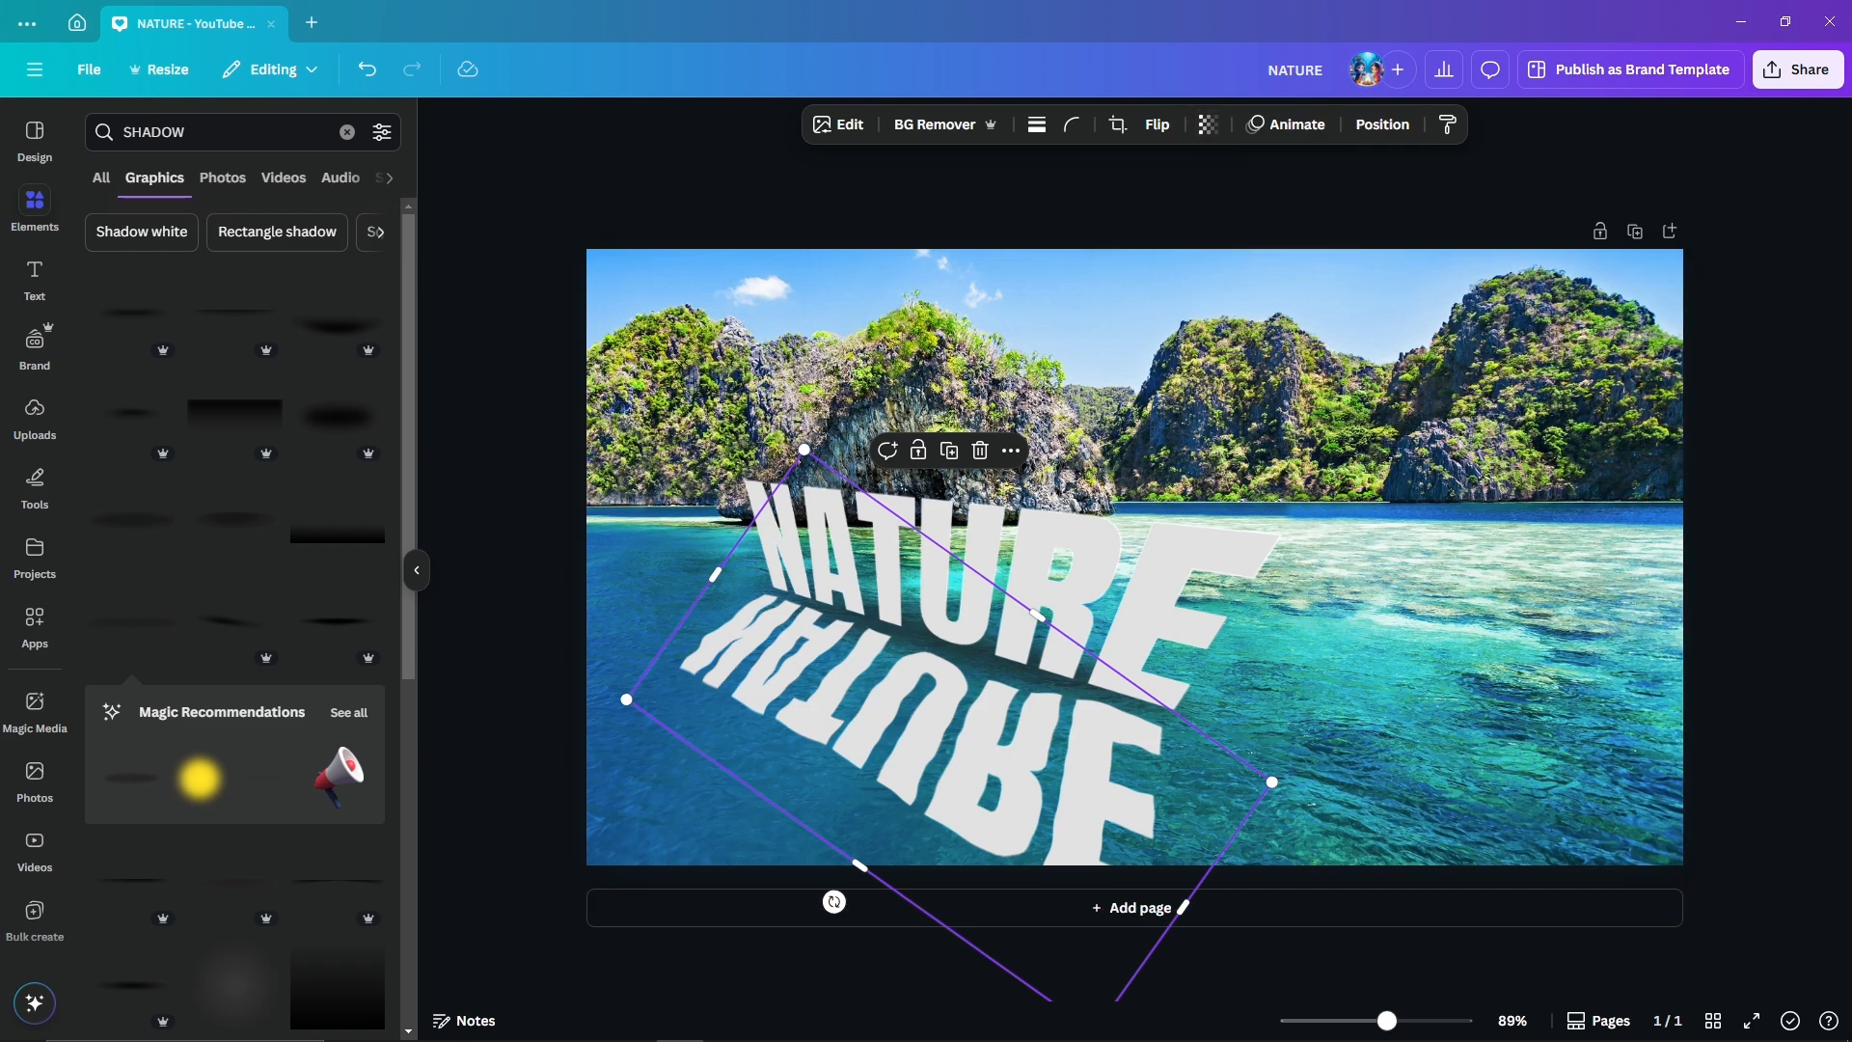
click(1208, 124)
drag(1252, 204, 1140, 203)
click(1447, 198)
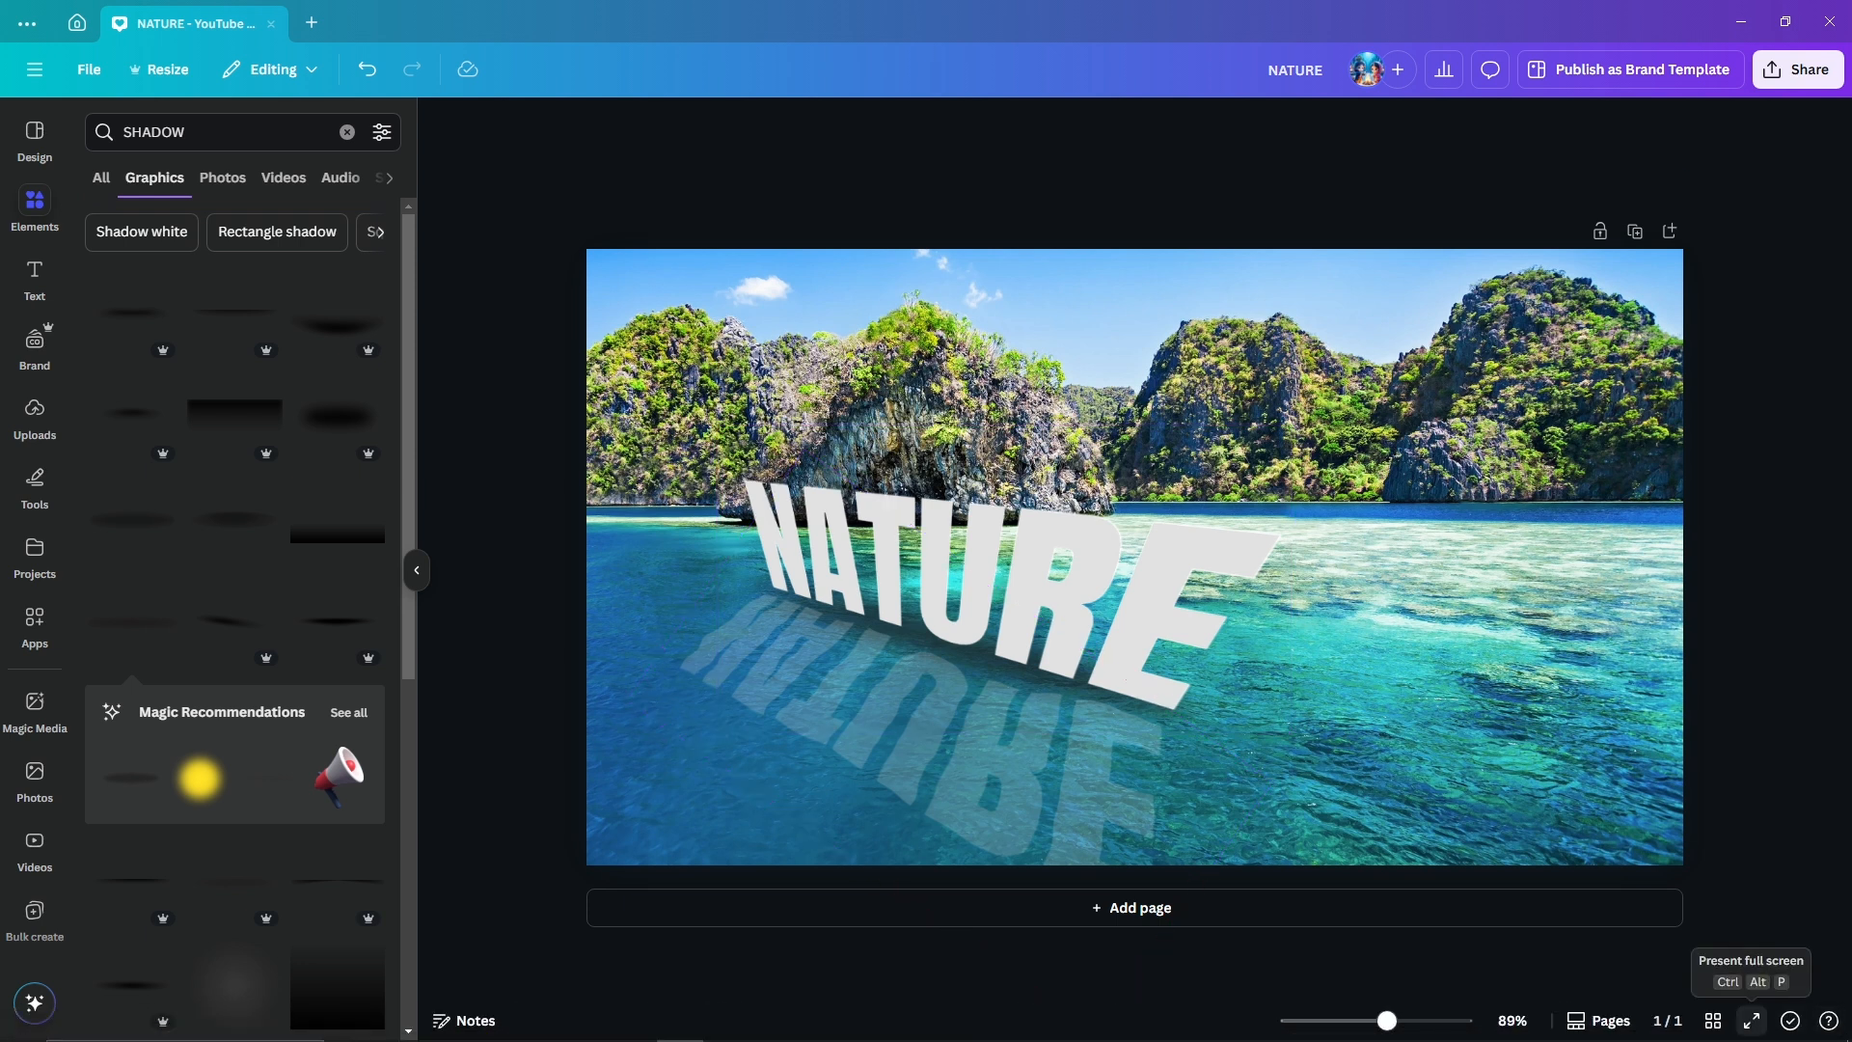
- Preview the thumbnail full screen and compare the NATURE text with its reflection
click(1752, 1021)
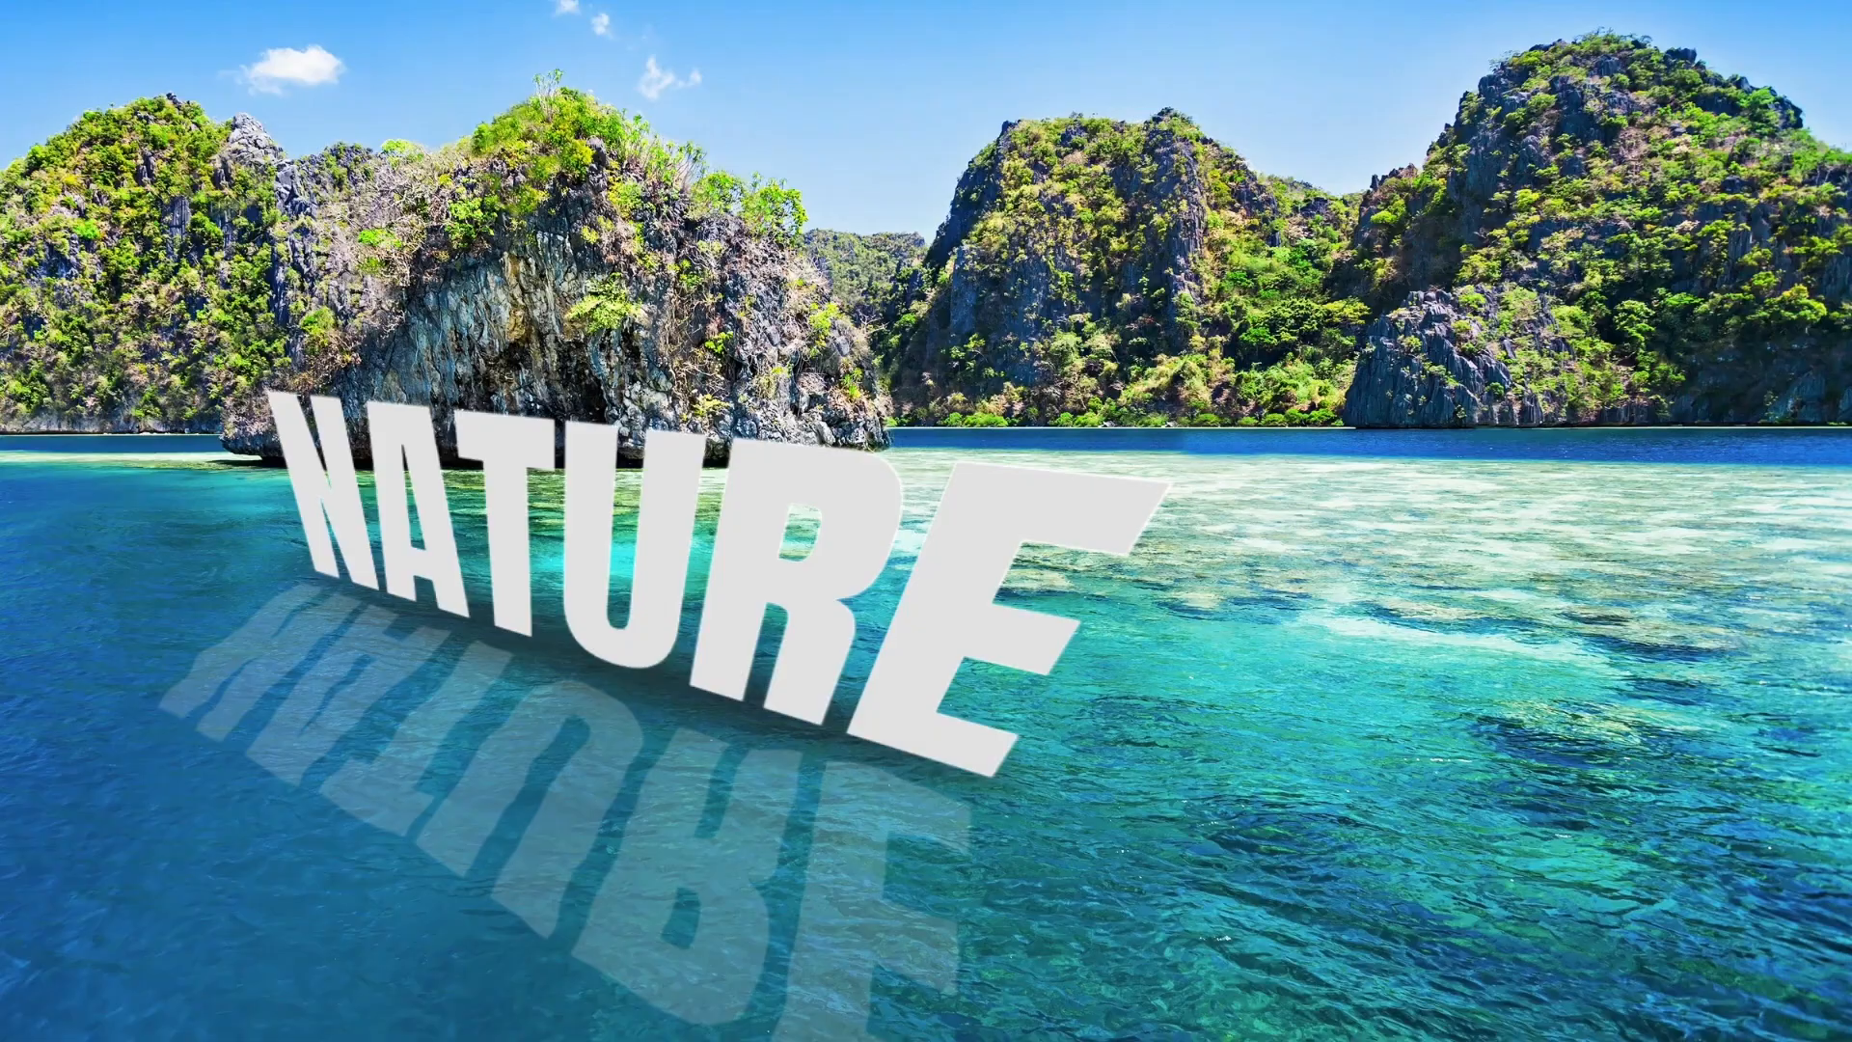
key(Escape)
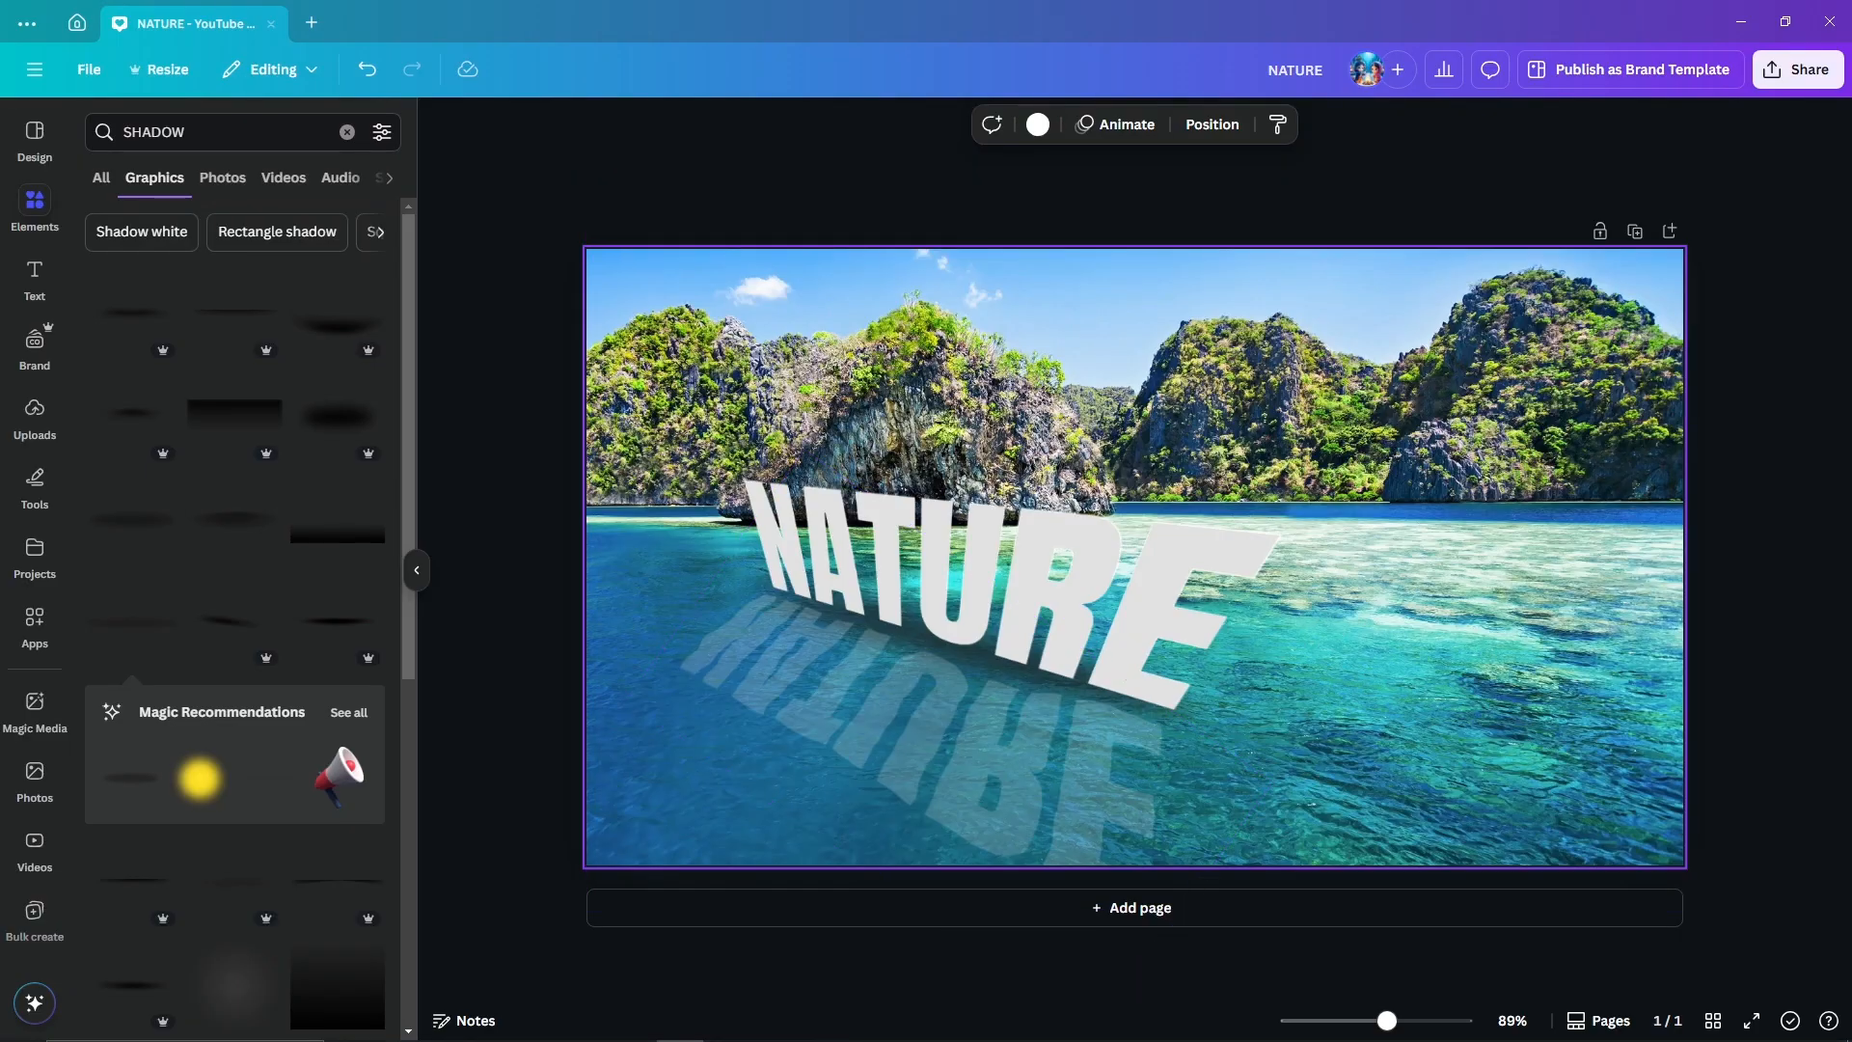
click(1350, 714)
click(964, 762)
click(1022, 588)
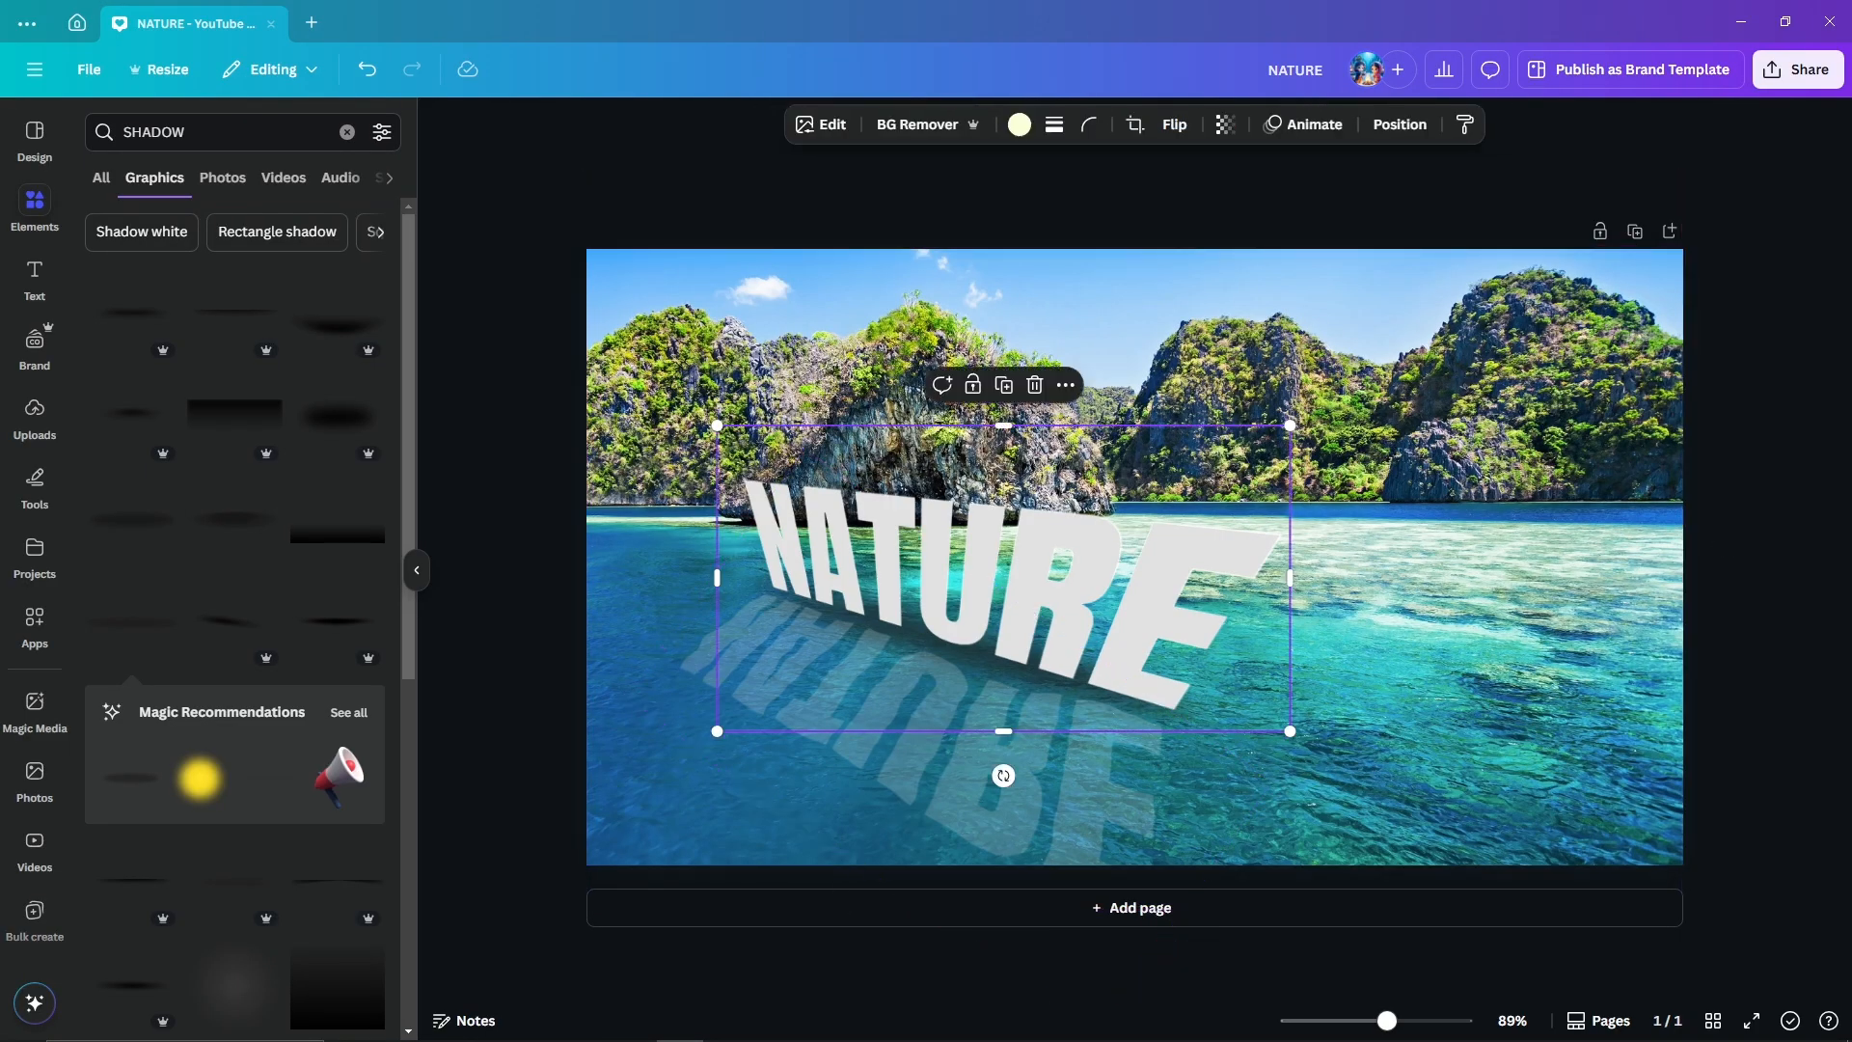
click(975, 762)
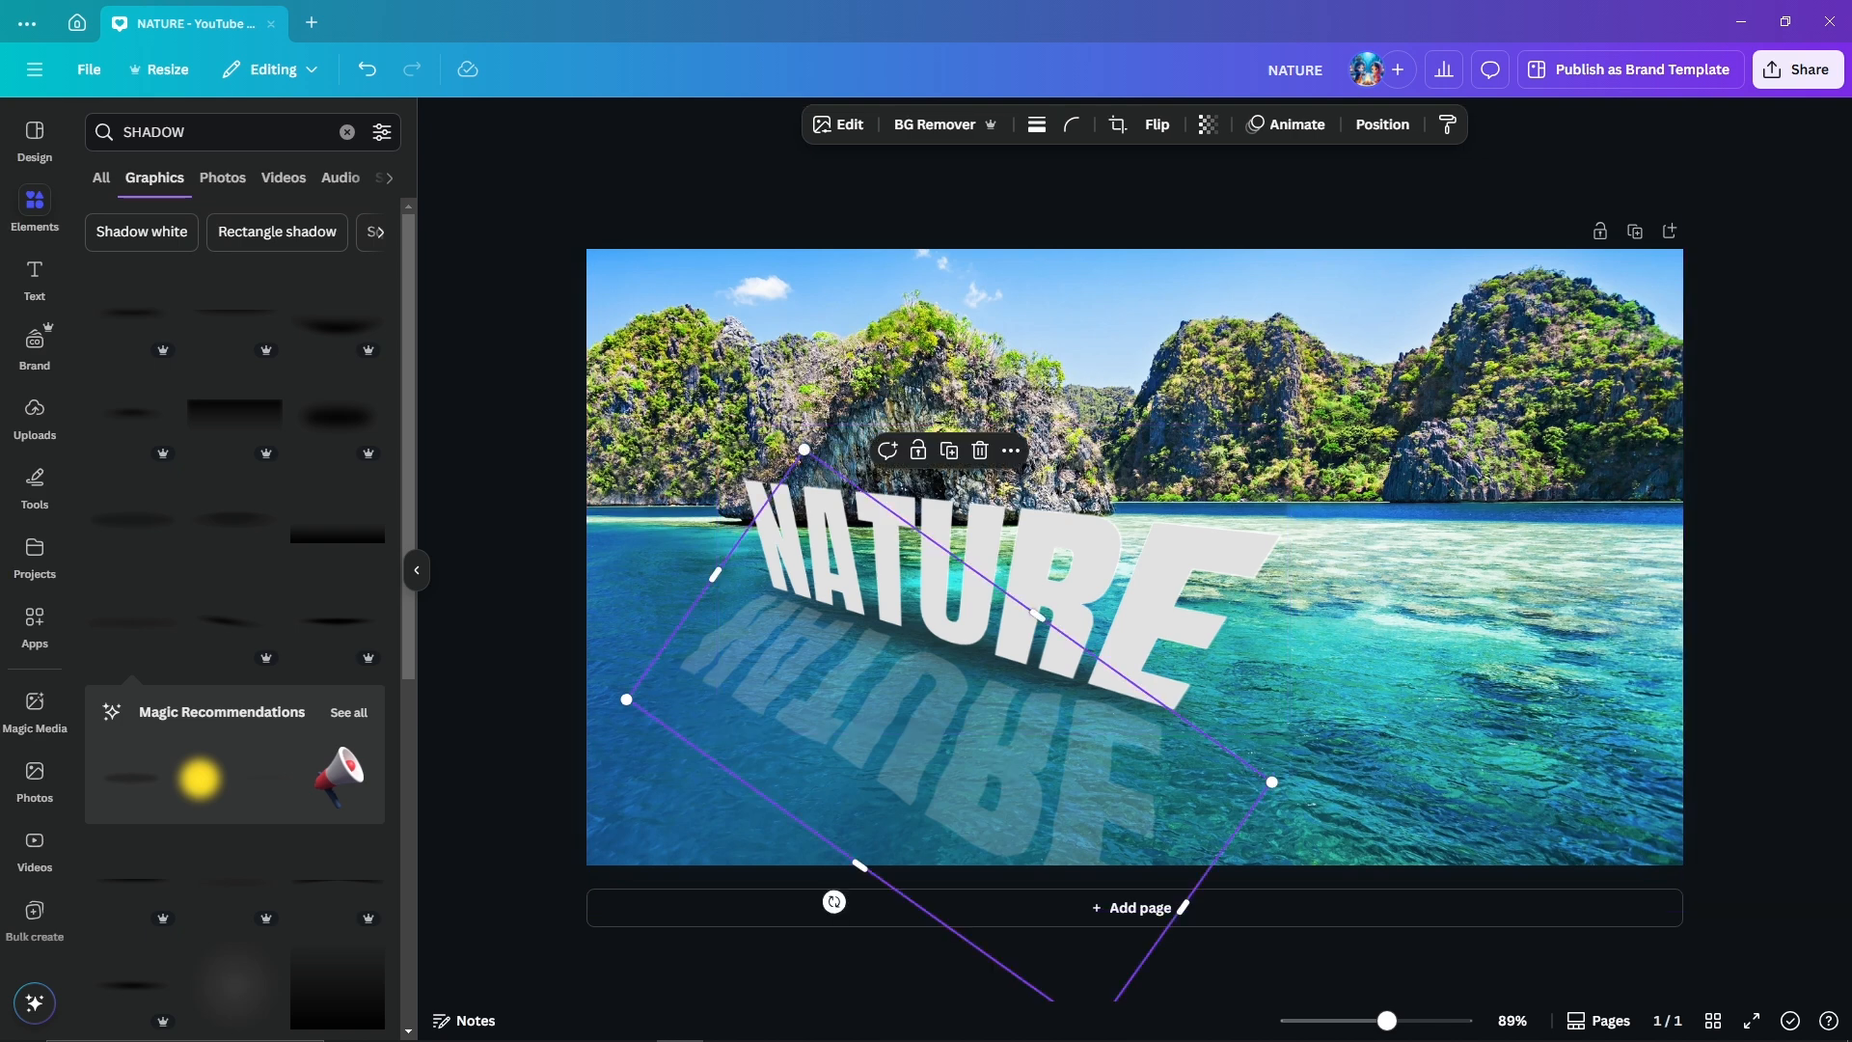
- Raise the reflection's transparency value slightly to make it a little more opaque, and check the thumbnail full screen
click(1765, 579)
click(974, 762)
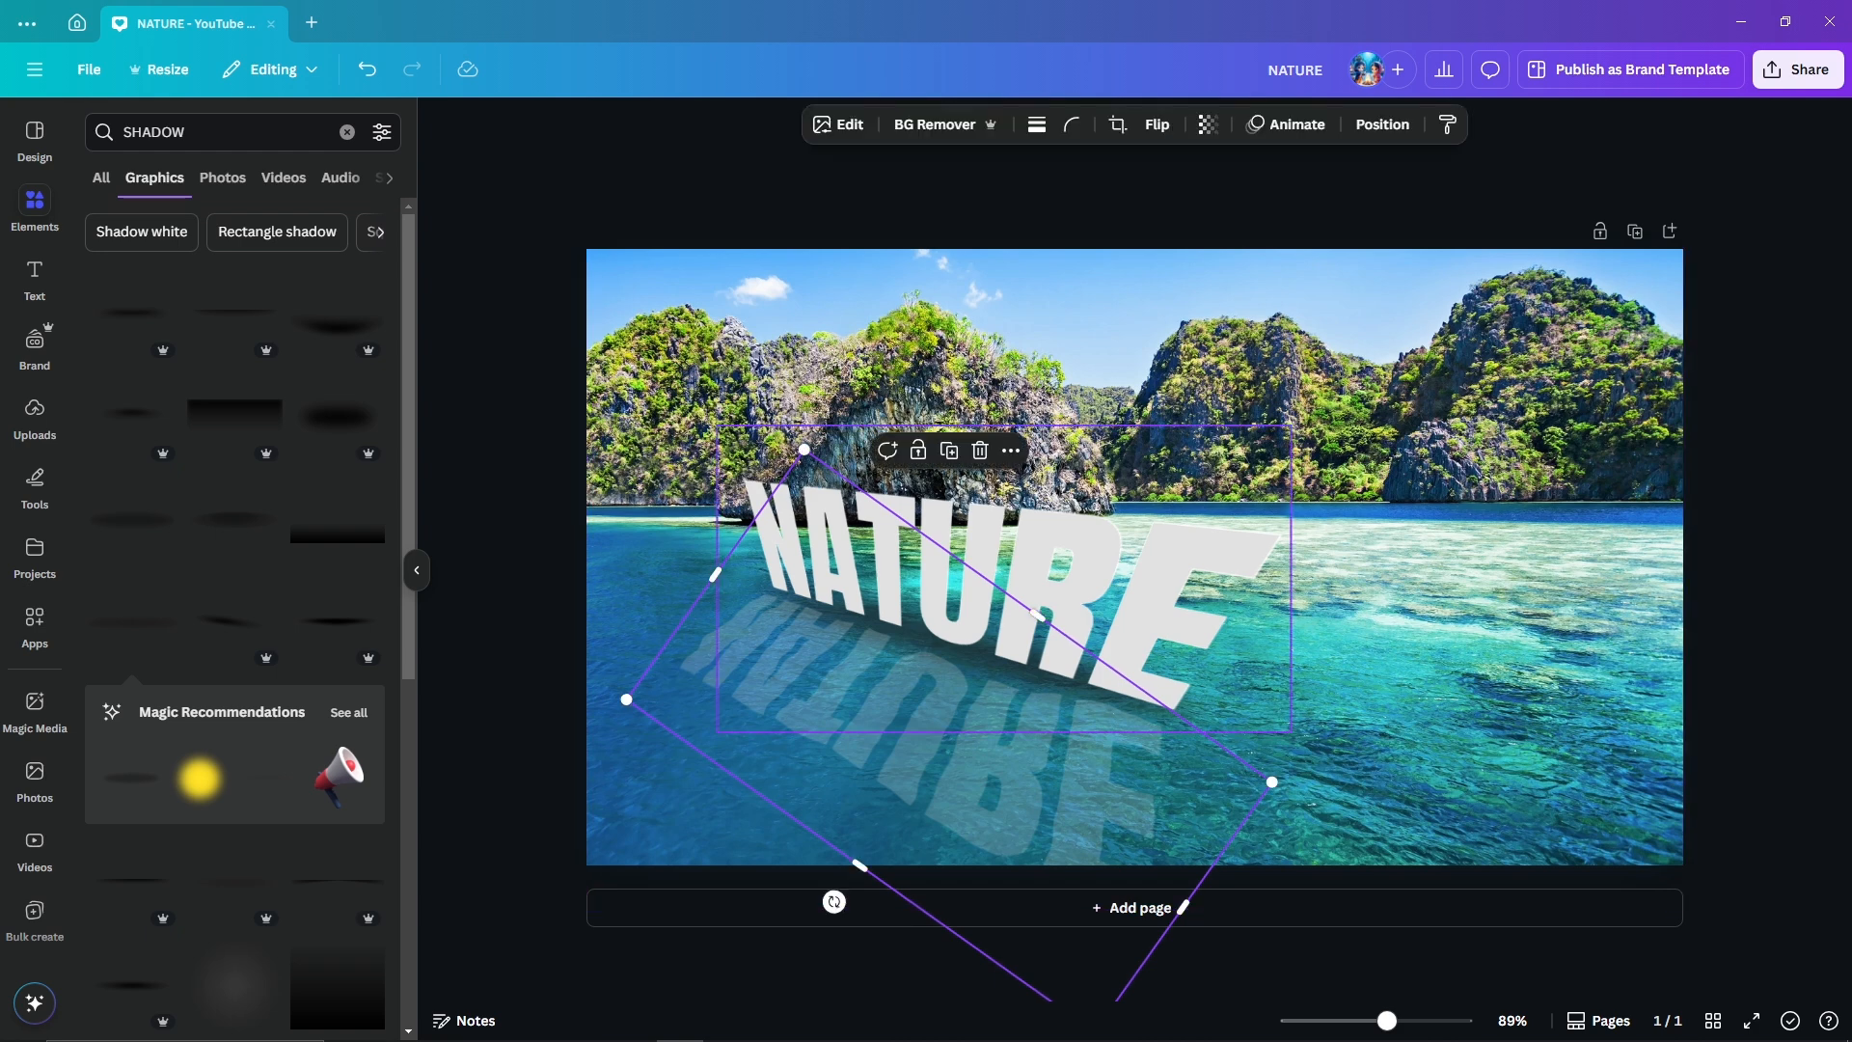
click(1207, 124)
mouse_move(1140, 204)
mouse_down()
mouse_move(1116, 203)
mouse_move(1147, 204)
mouse_up()
key(Escape)
key(Escape)
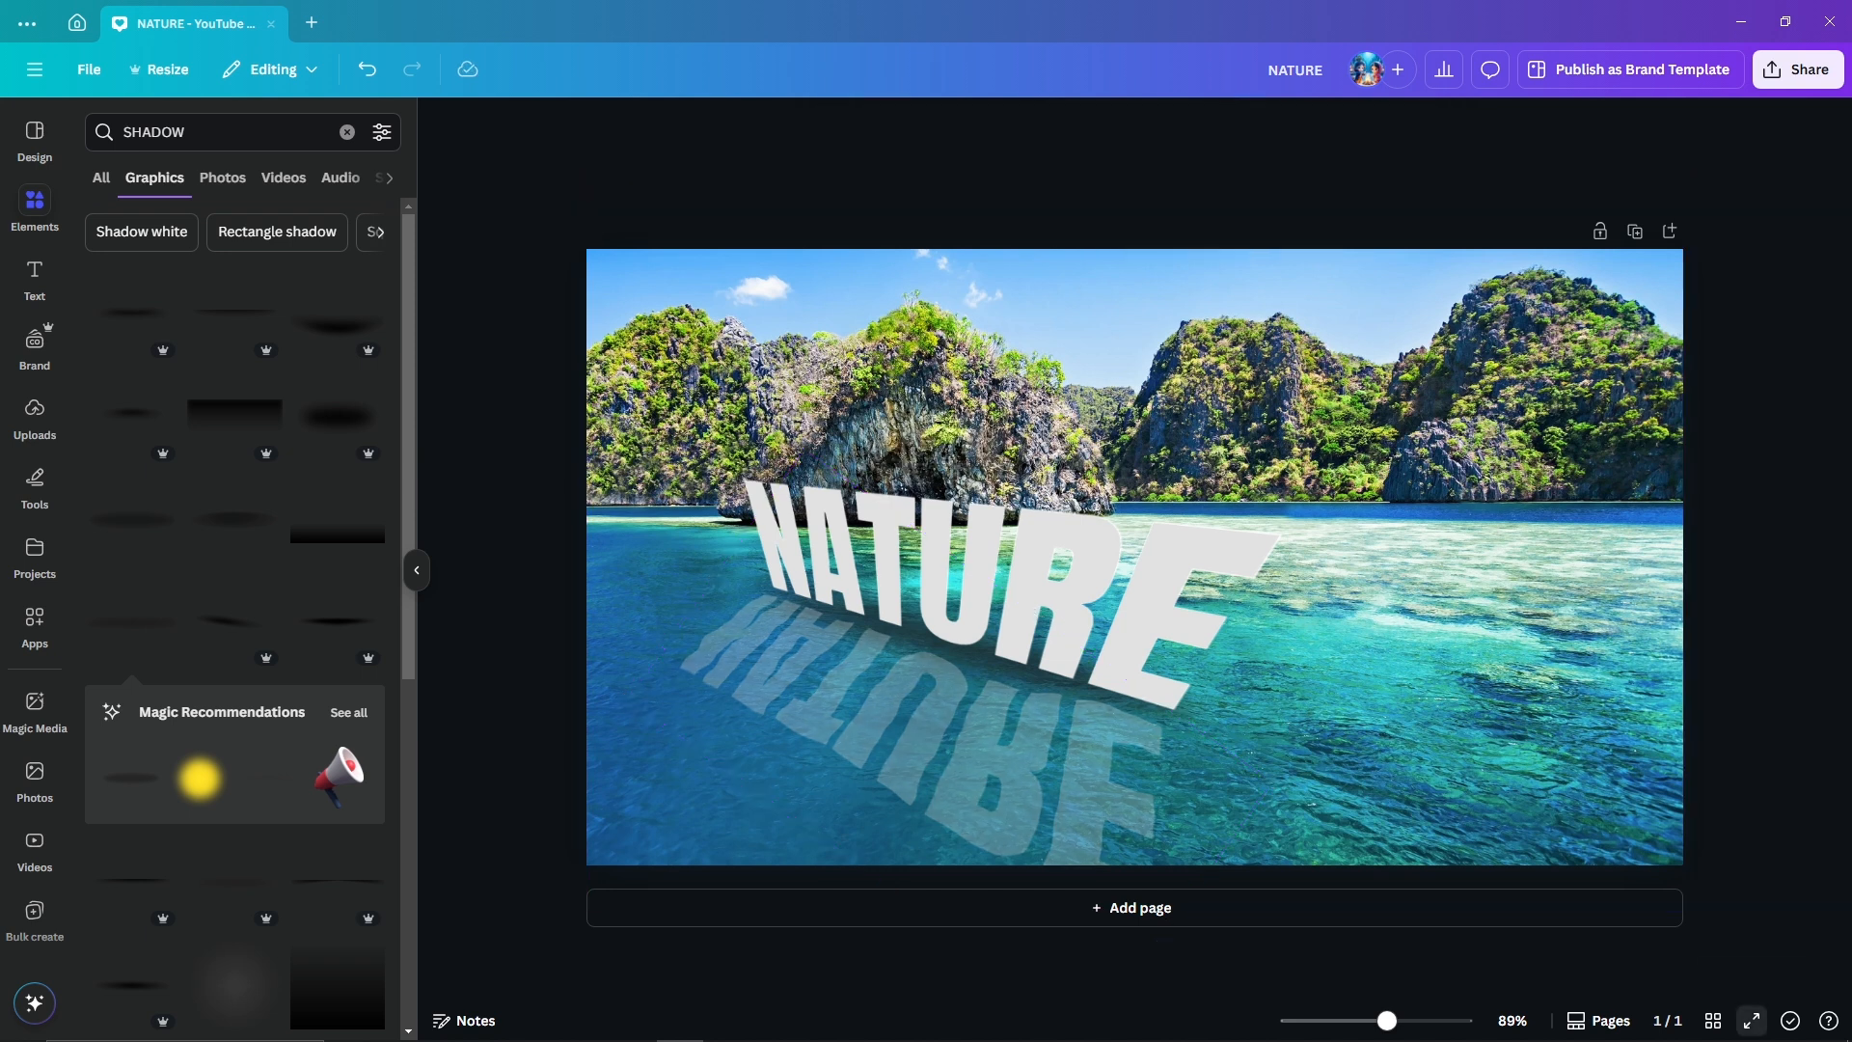
click(1751, 1021)
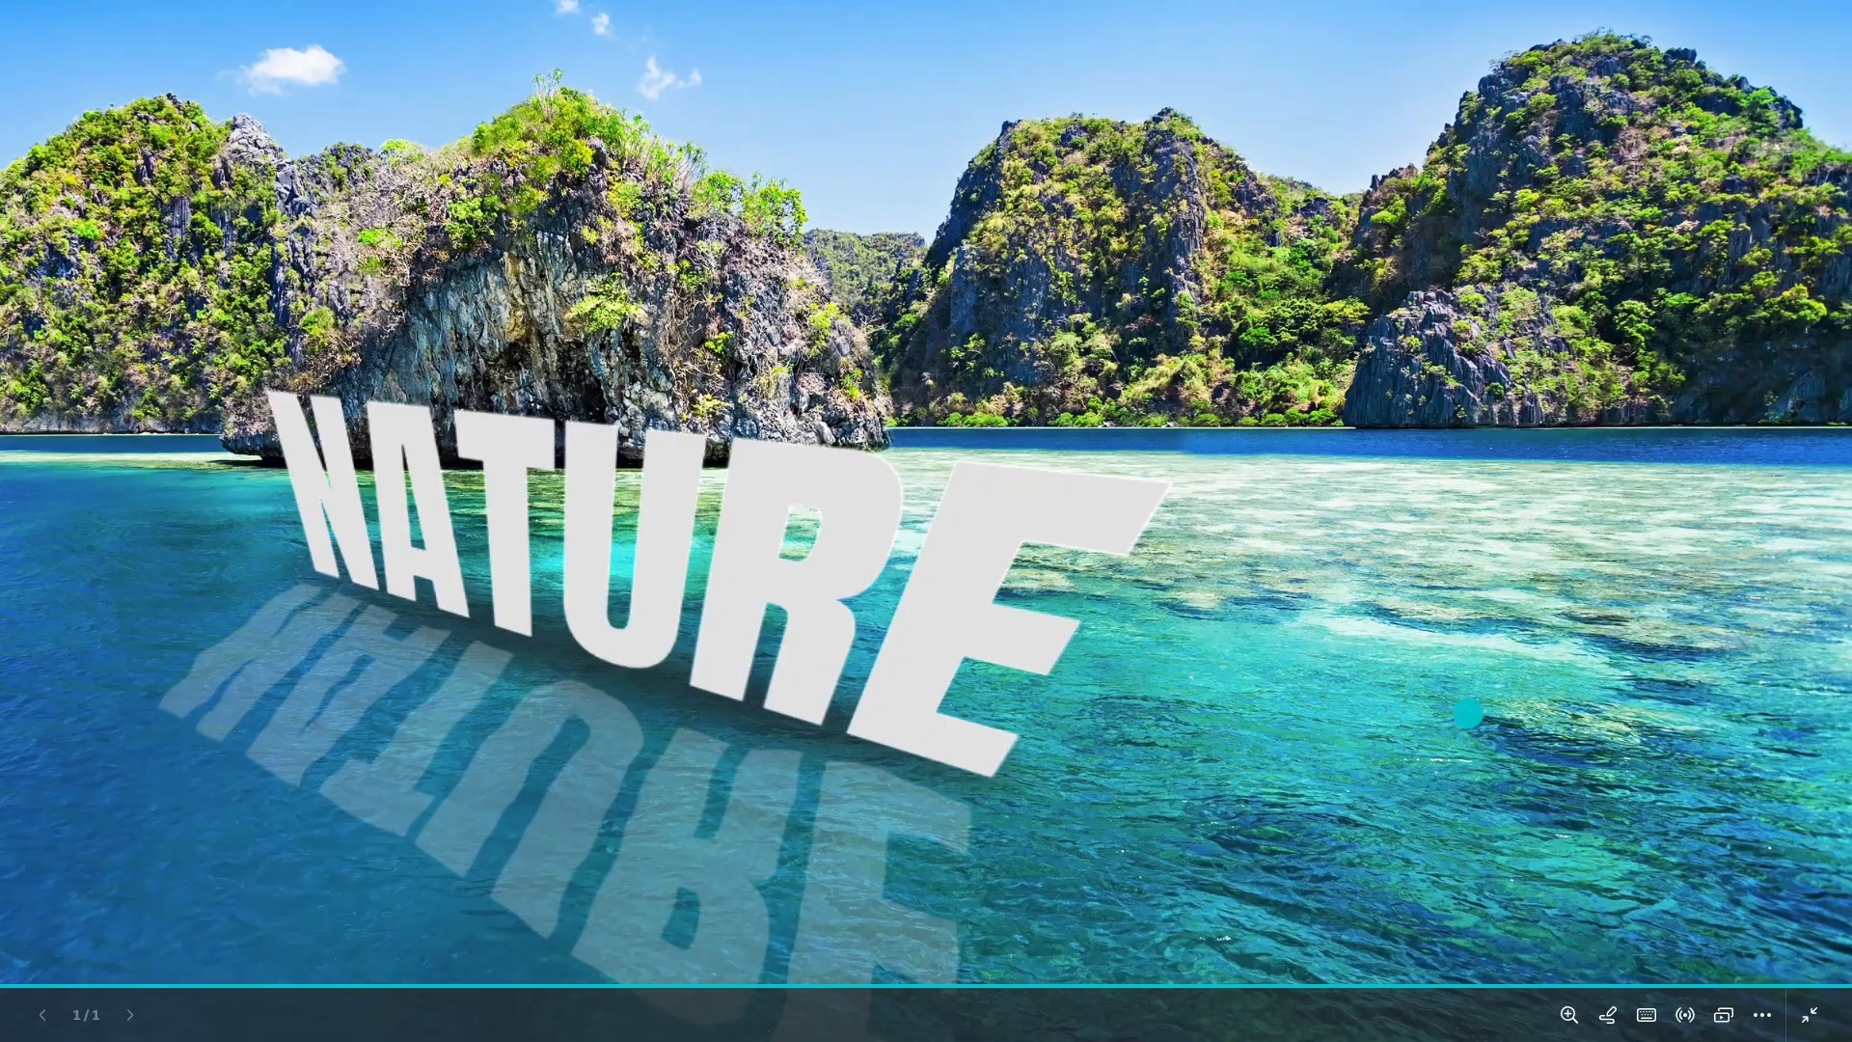
key(Escape)
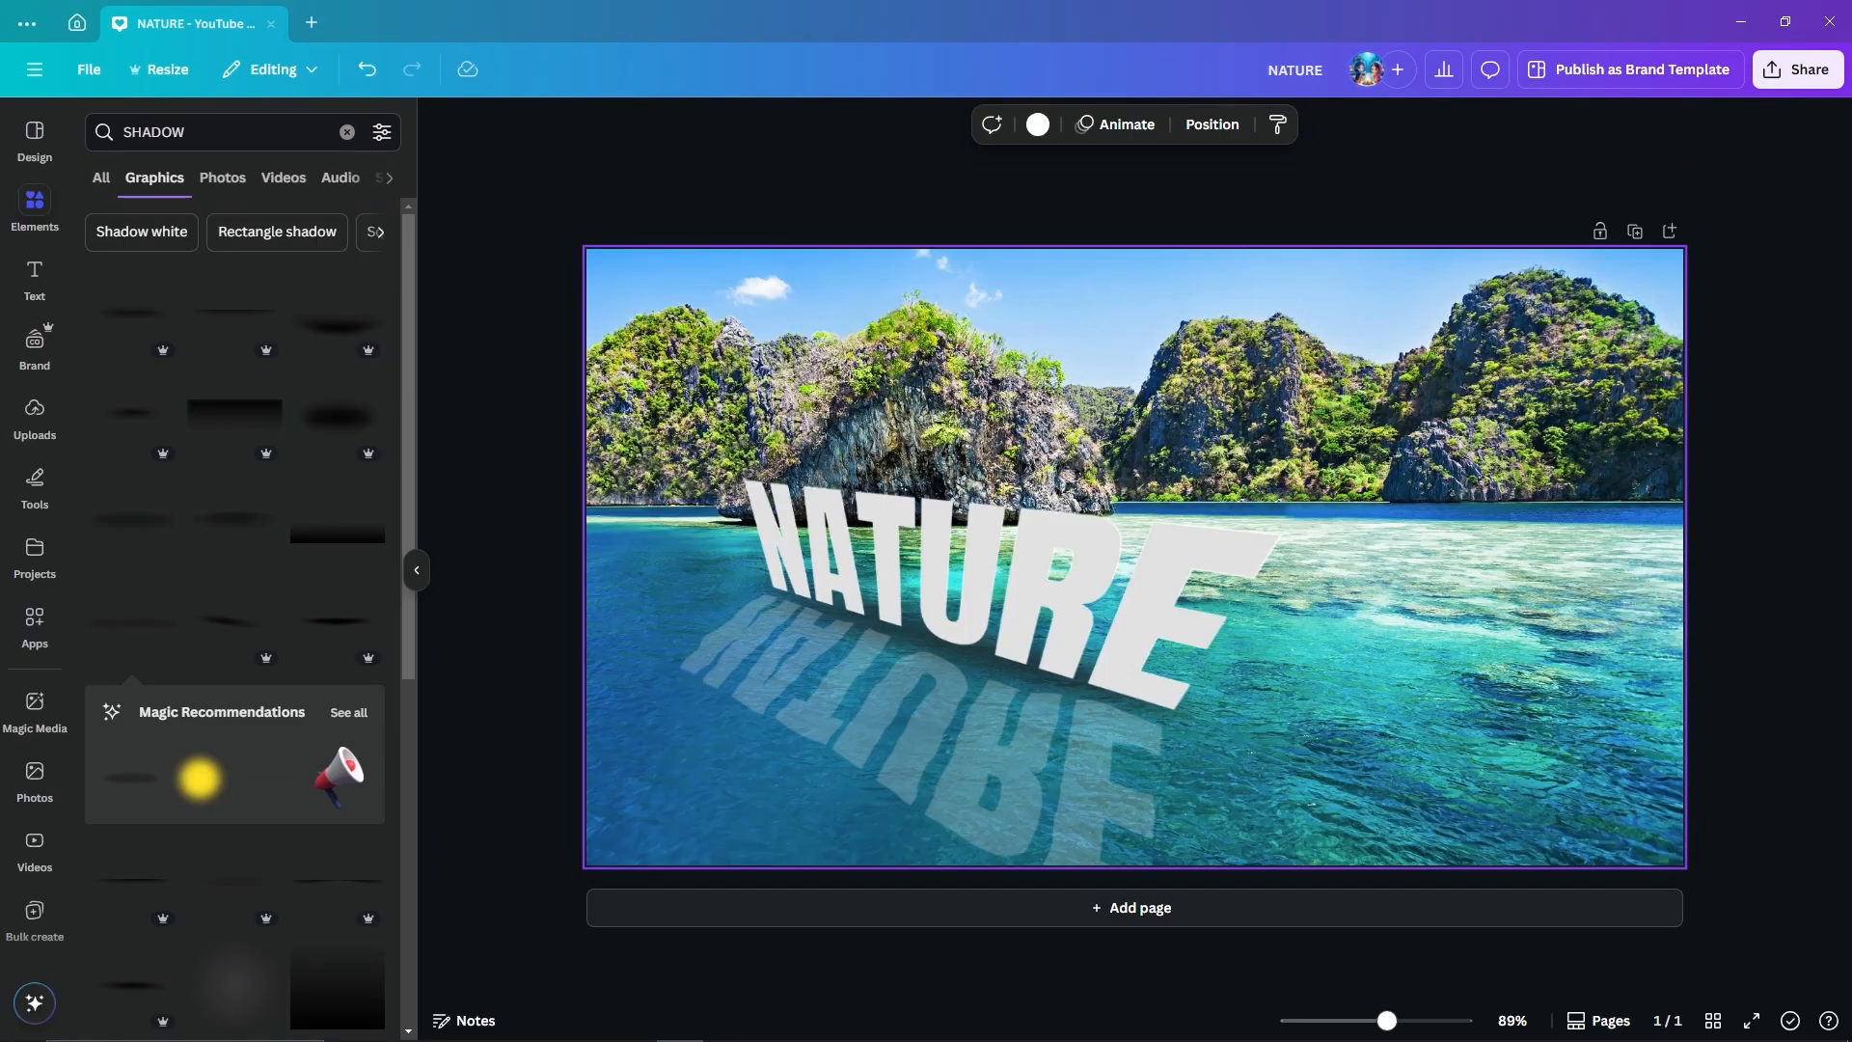
- Add a second page and insert the recently used turquoise sea photo with distant mountains on it
click(1135, 907)
click(346, 131)
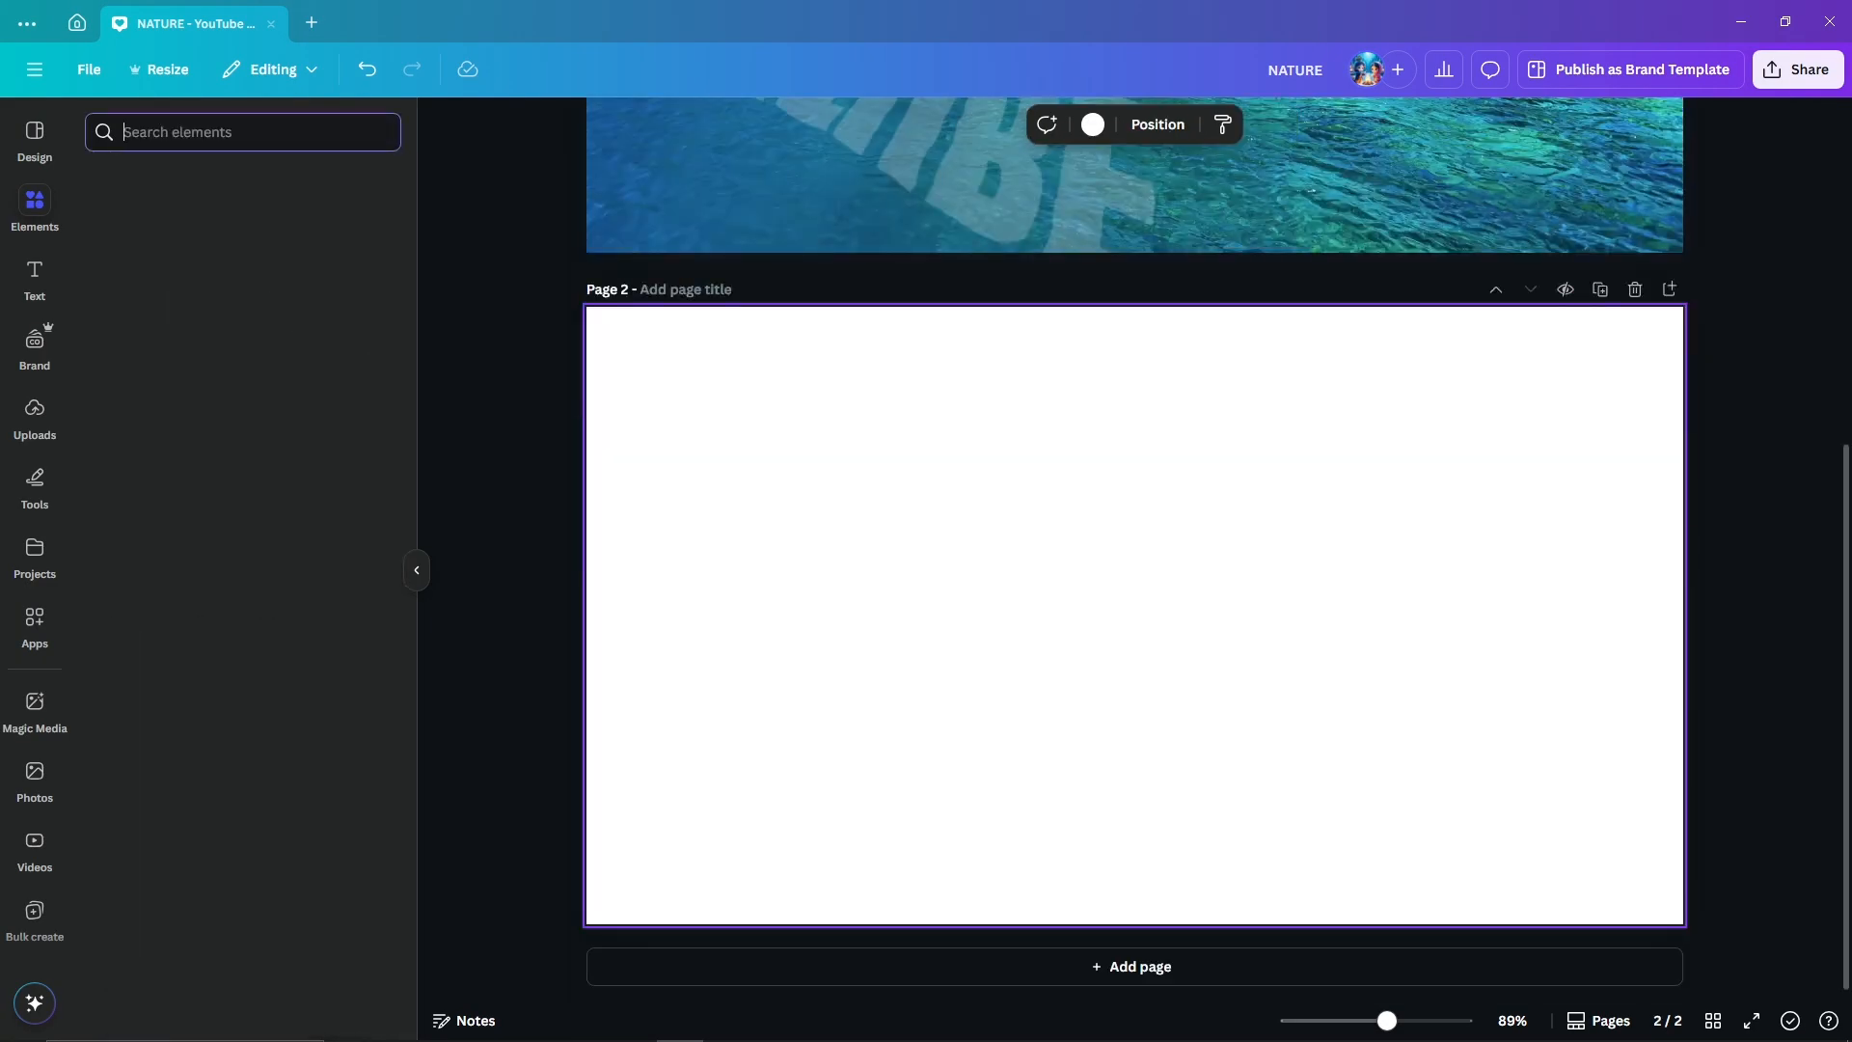
click(380, 291)
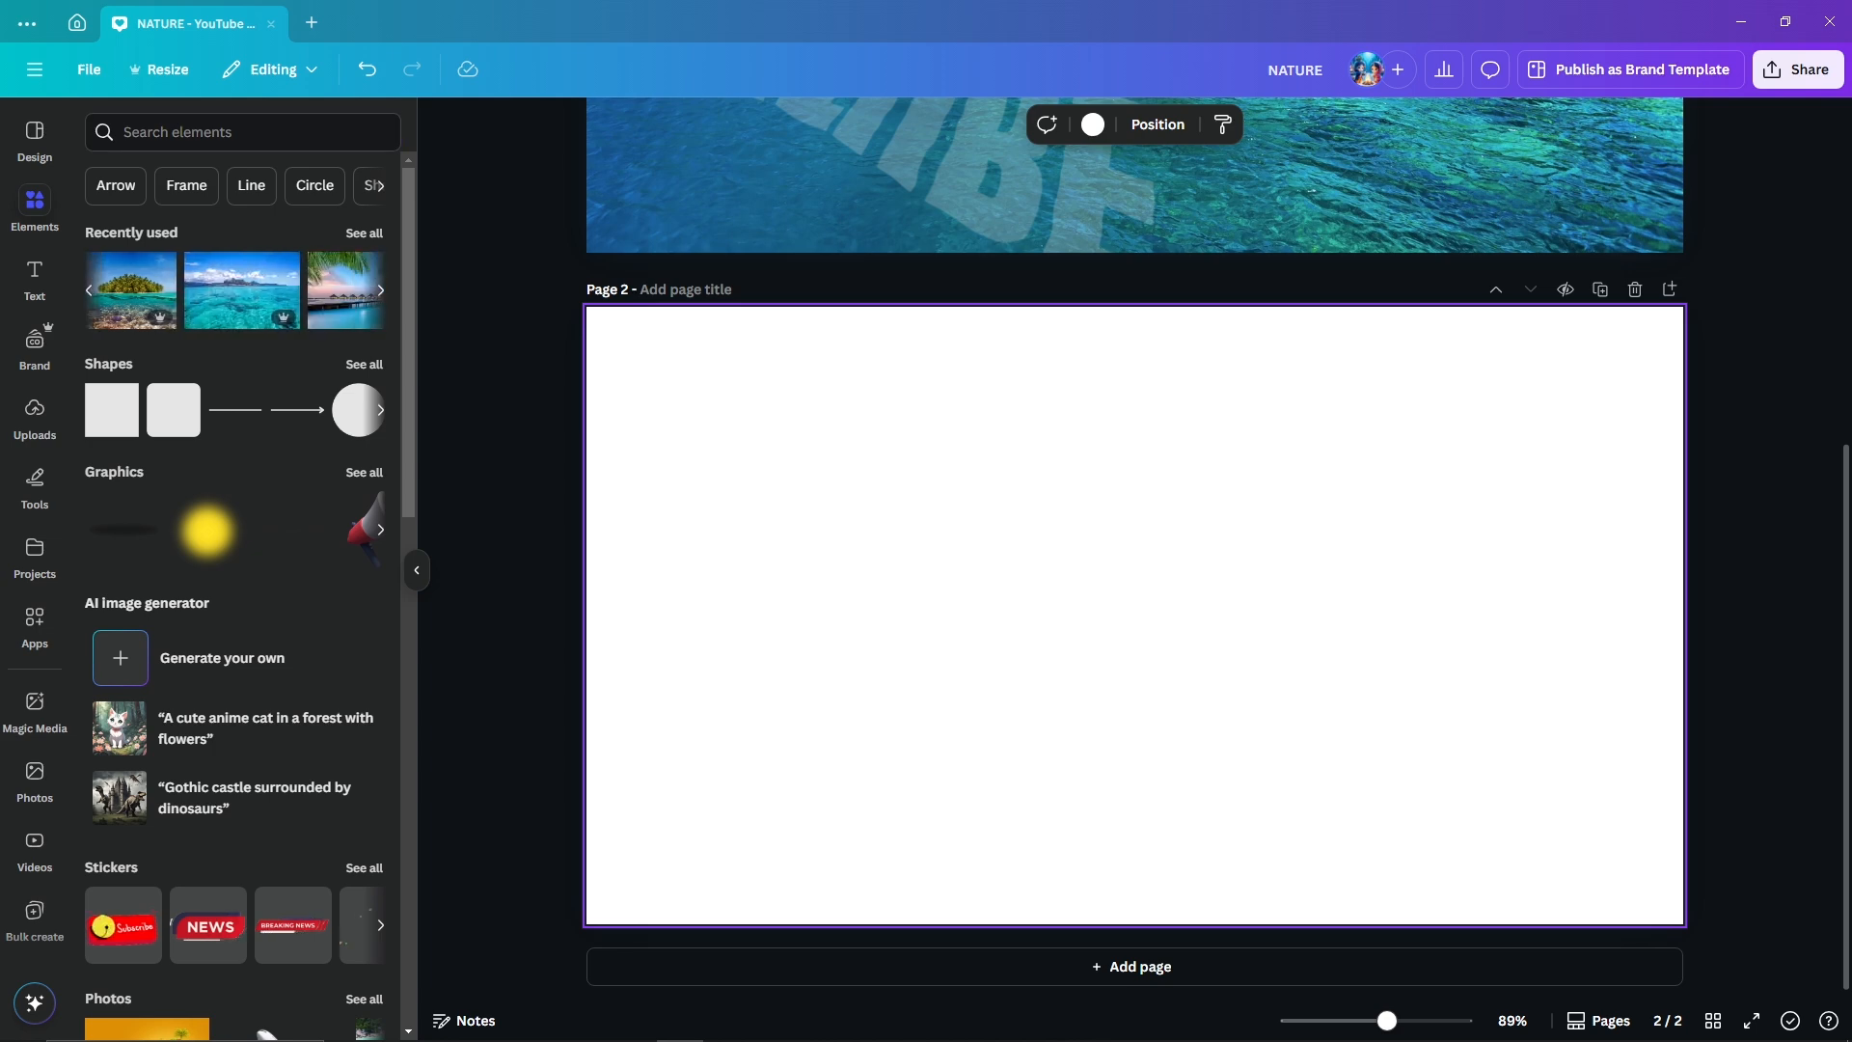
click(241, 291)
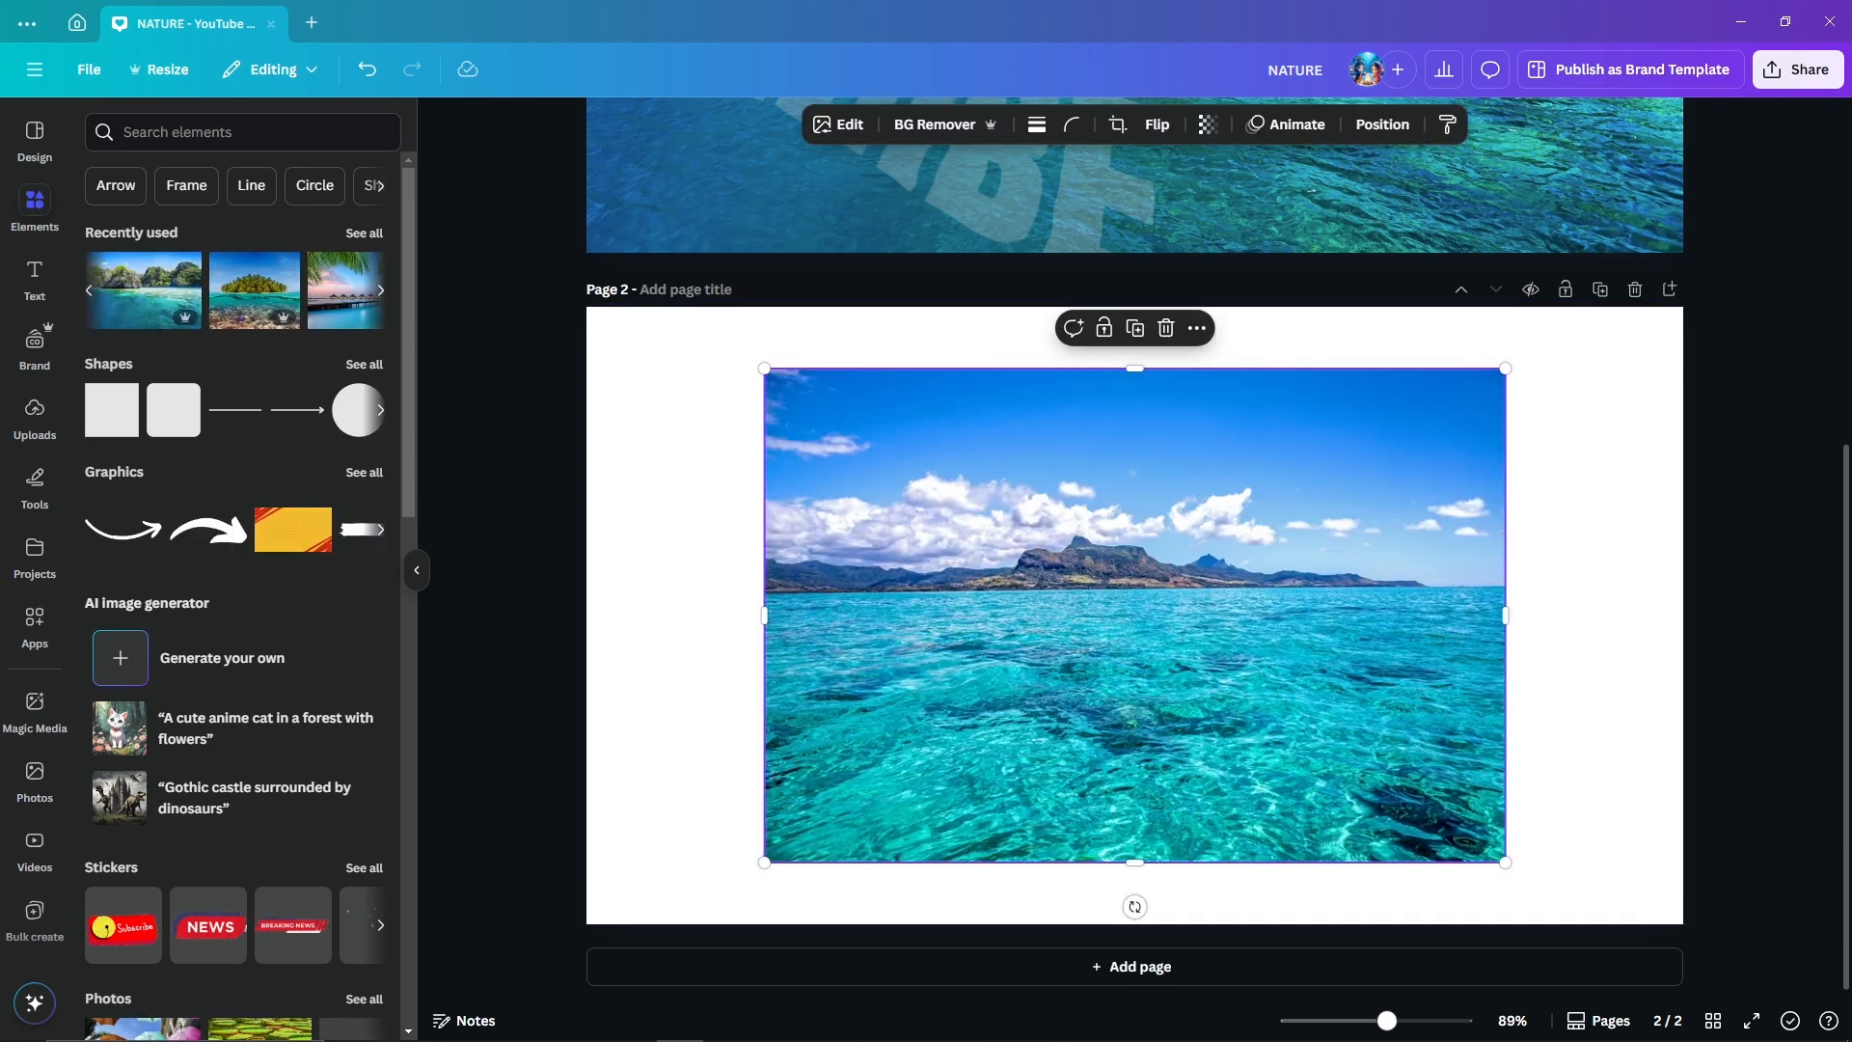
- Move the turquoise sea photo to the page corner and enlarge it to cover all of page 2
drag(1023, 578, 845, 481)
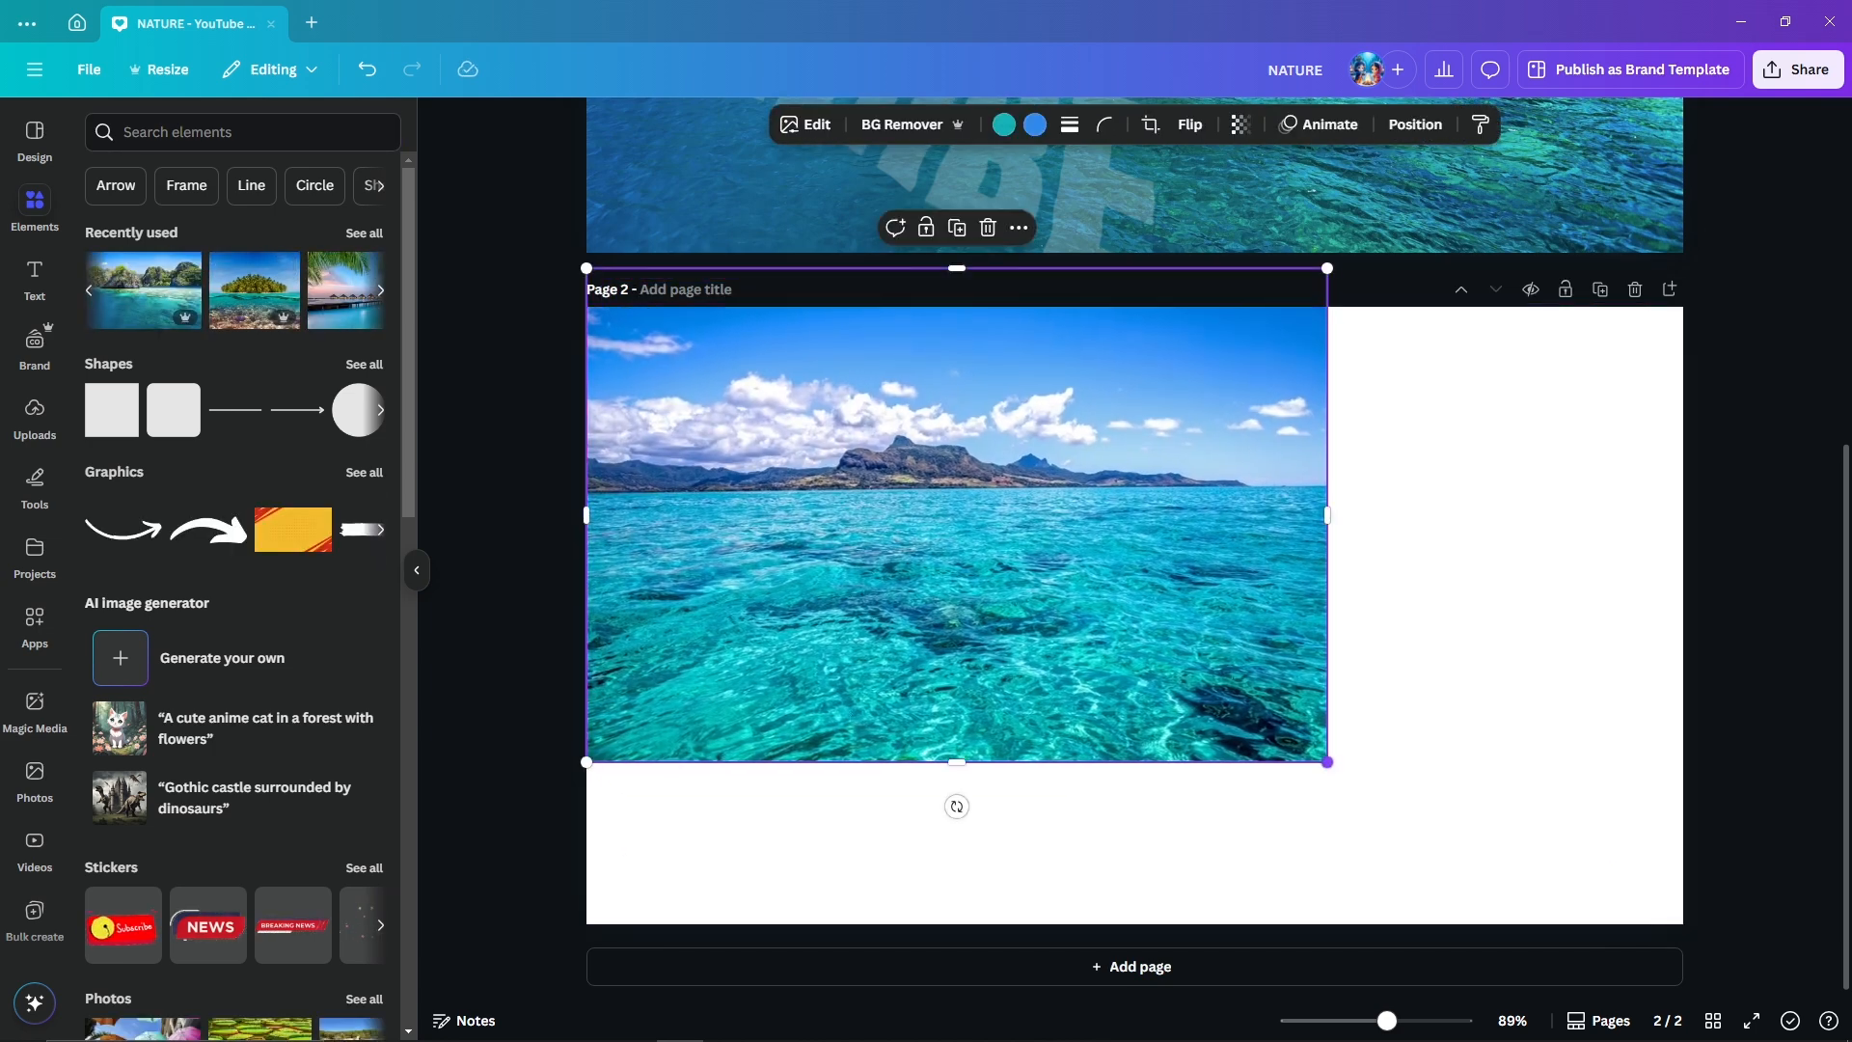
mouse_move(1327, 762)
mouse_down()
mouse_move(1697, 1008)
mouse_move(1334, 731)
mouse_up()
- Copy the NATURE text, its shadow and its reflection from page 1 and paste them onto page 2
scroll(1334, 731, up, 1)
scroll(1157, 598, up, 2)
click(993, 451)
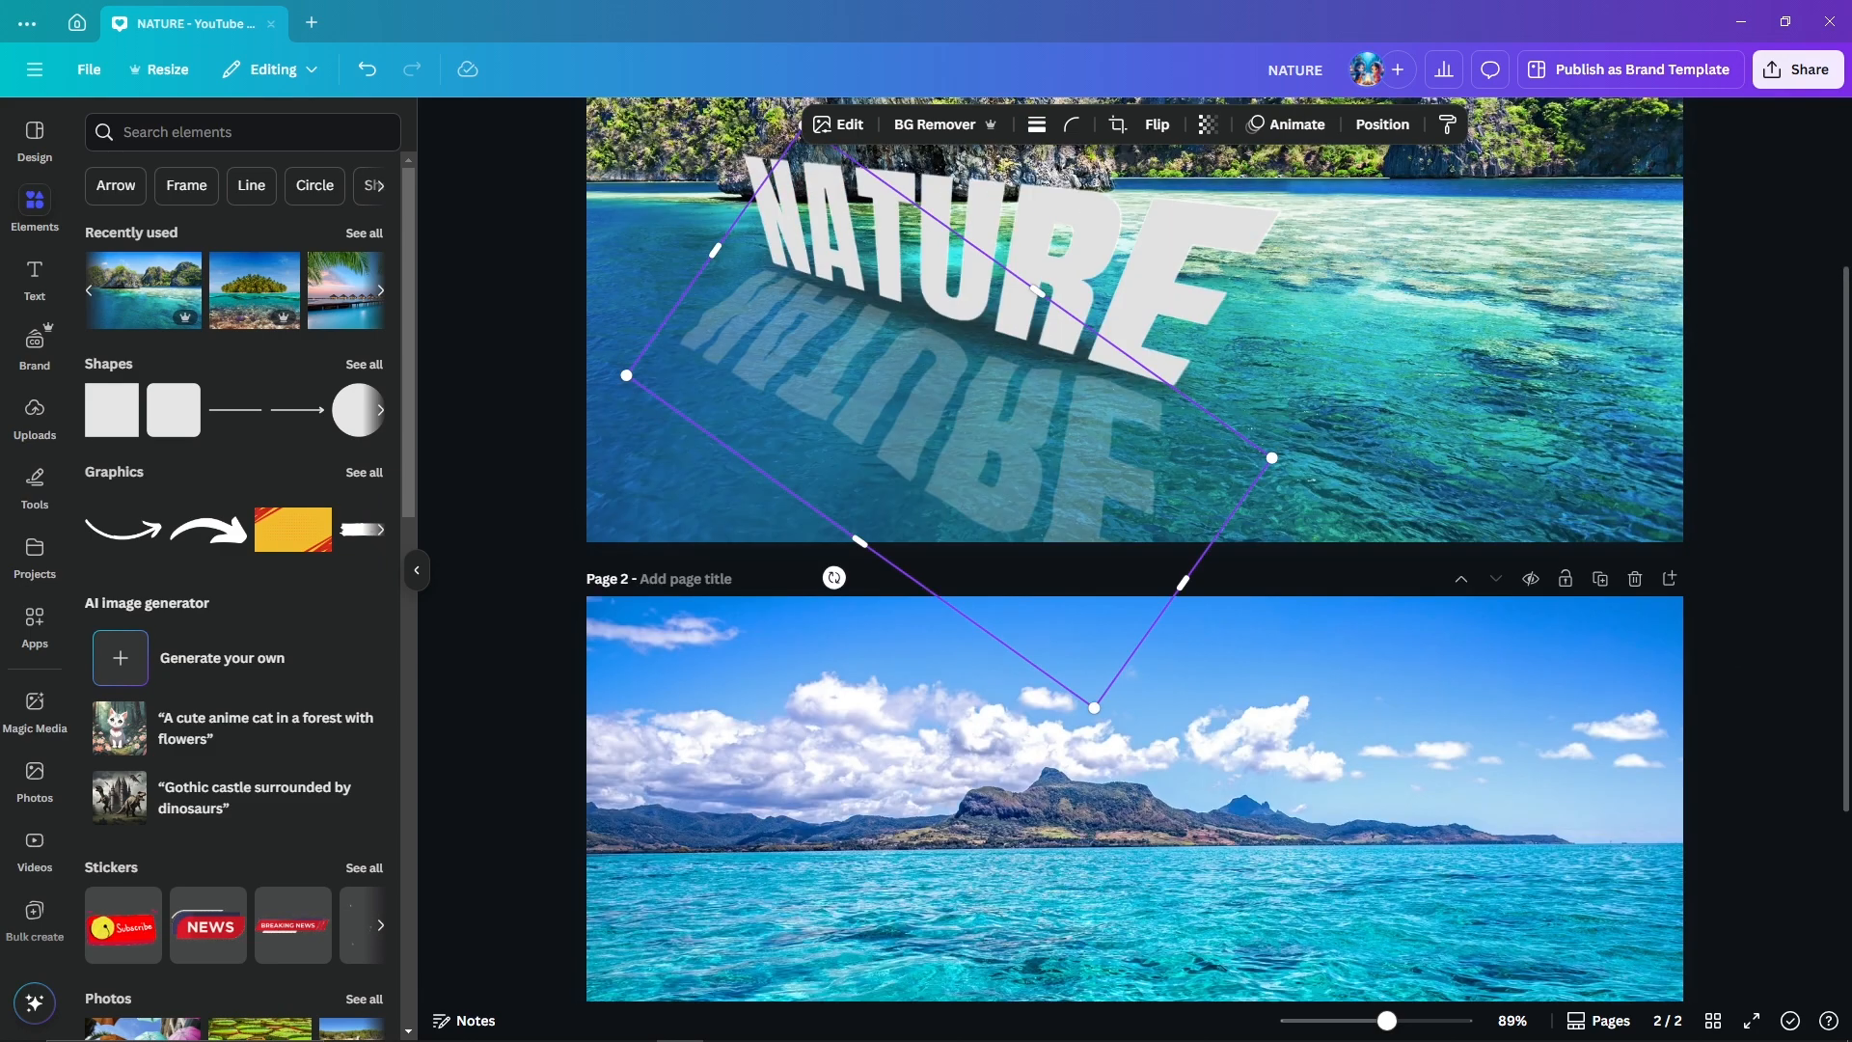
click(1008, 260)
click(1400, 123)
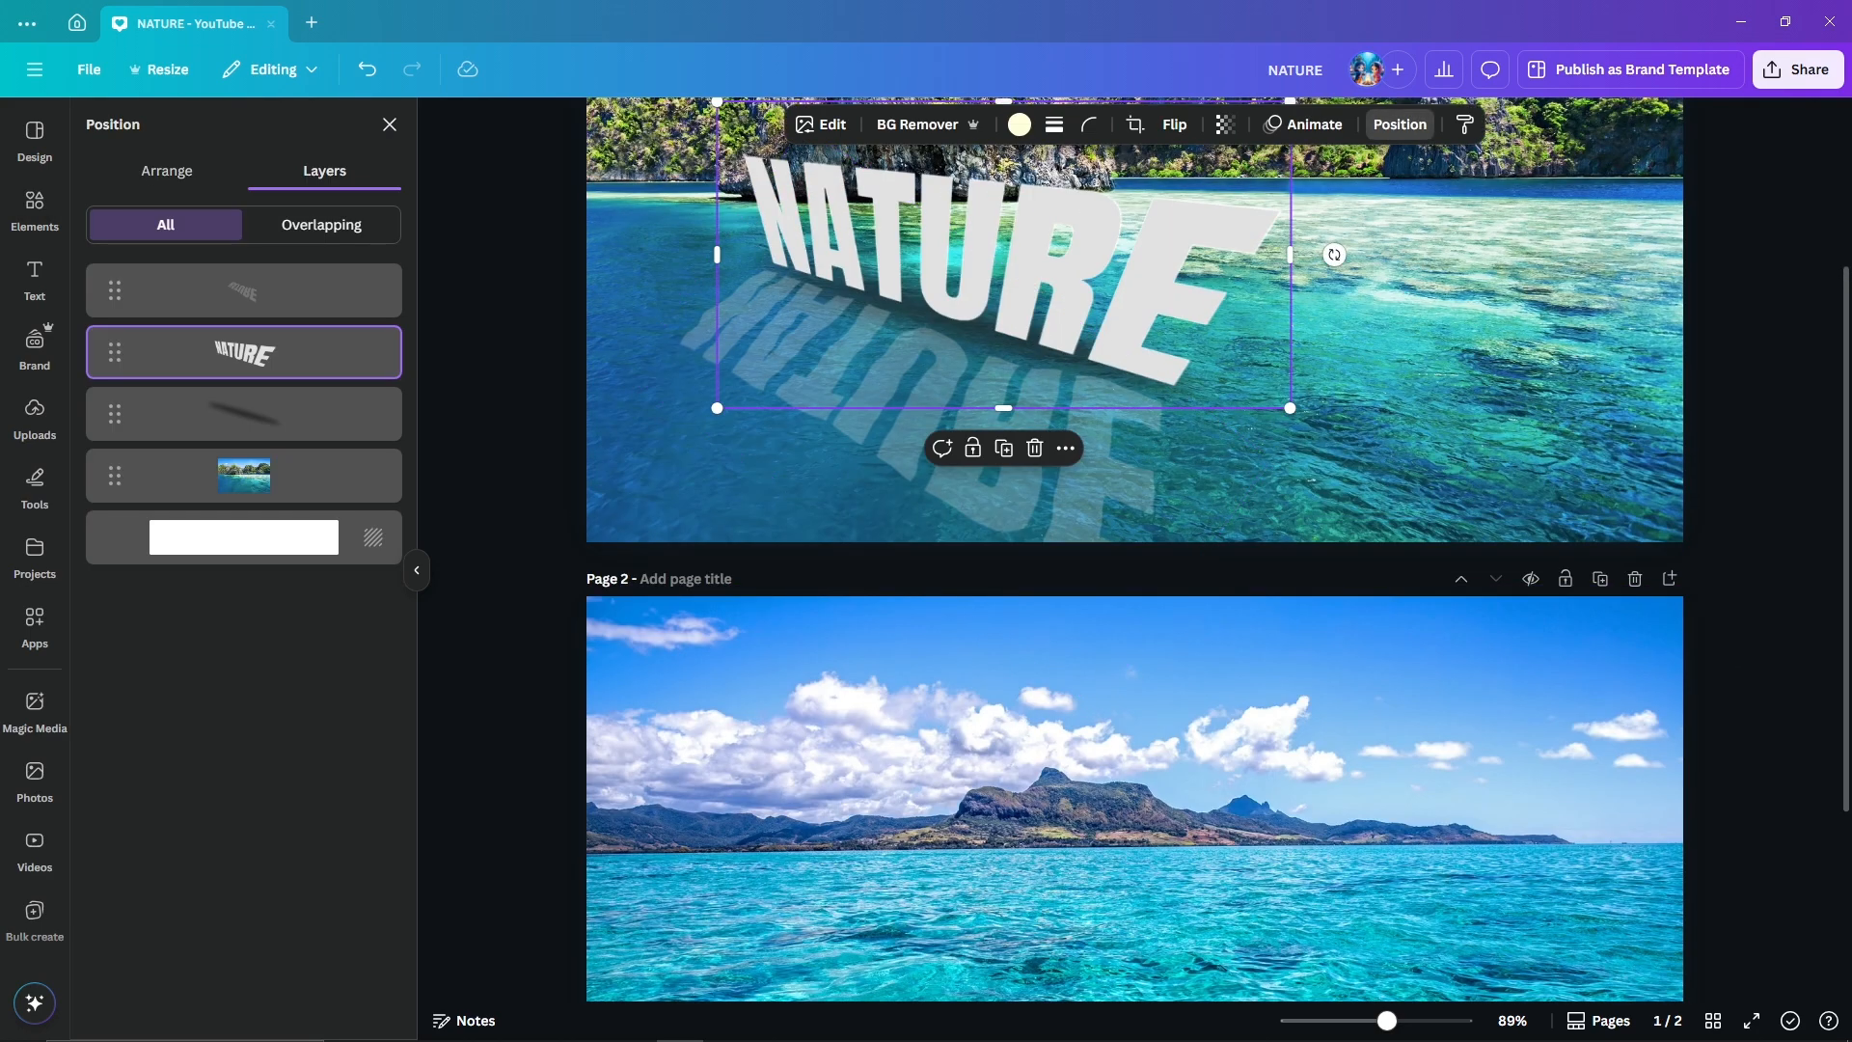
shift+click(241, 414)
shift+click(241, 290)
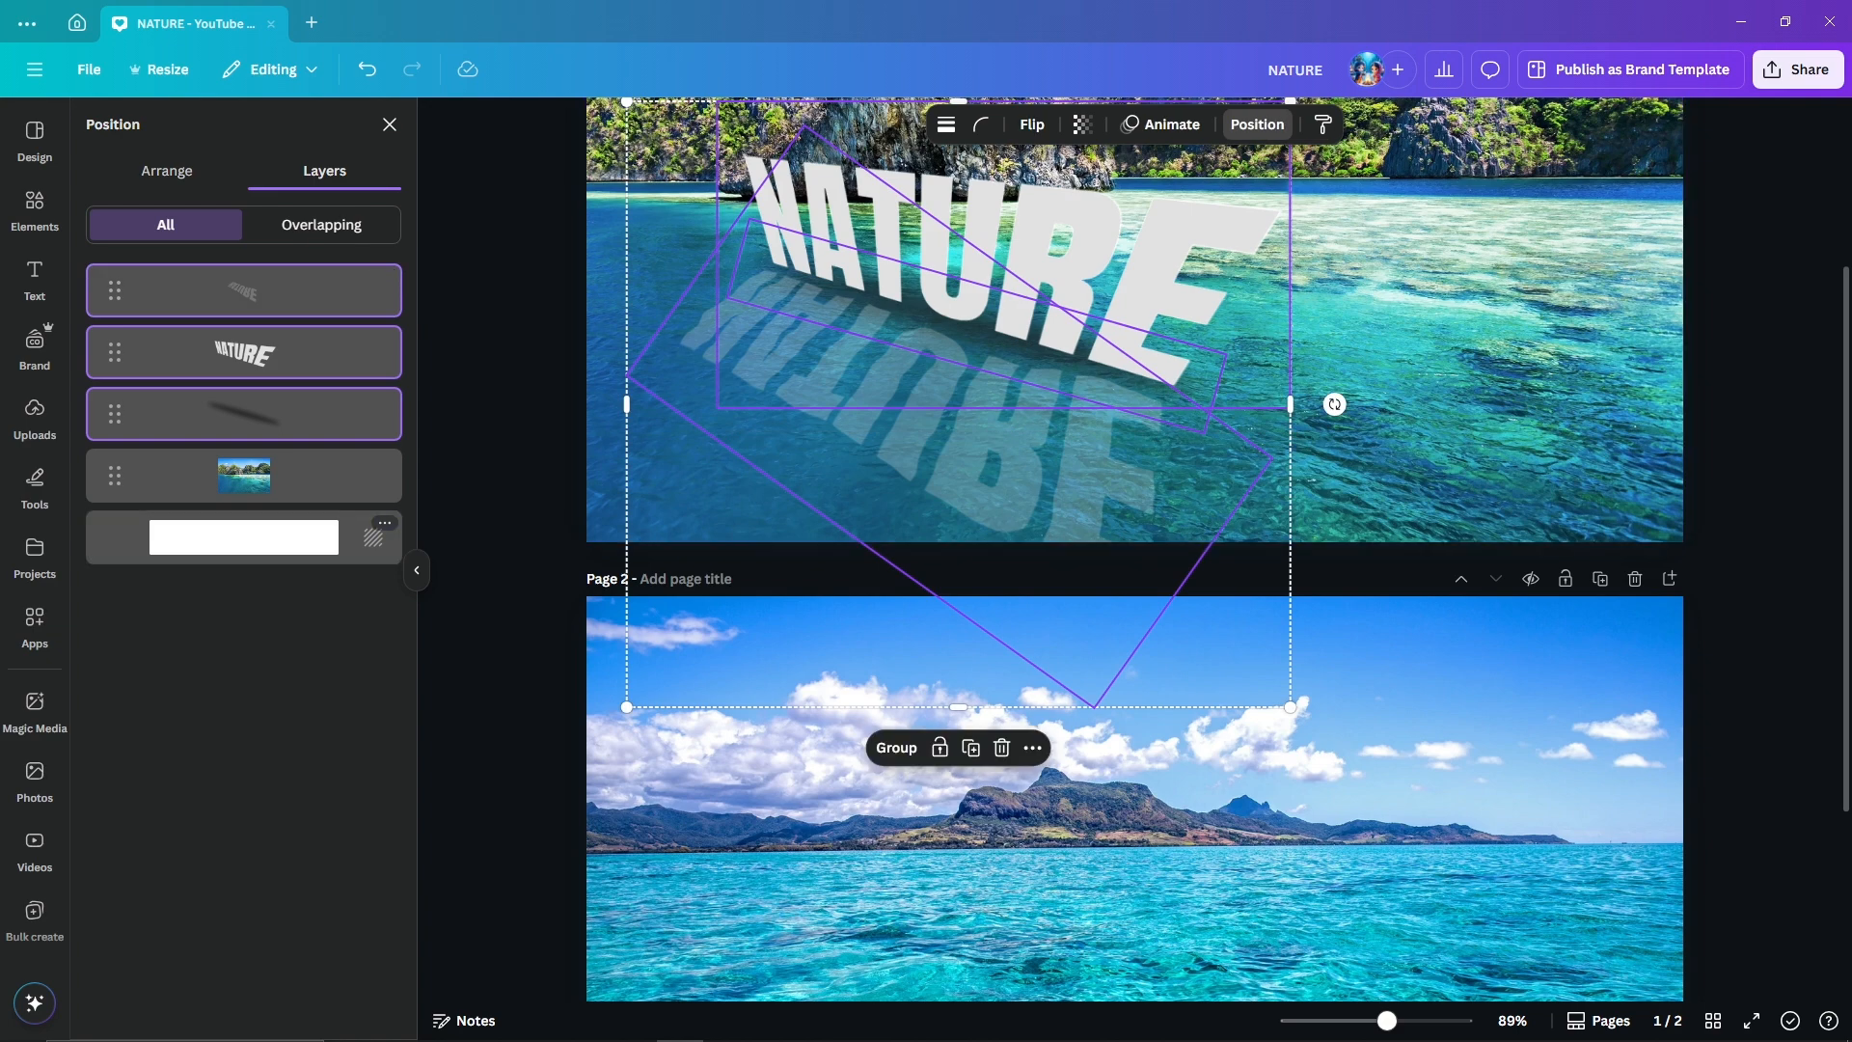
scroll(1013, 617, down, 3)
click(1013, 637)
key(ctrl+v)
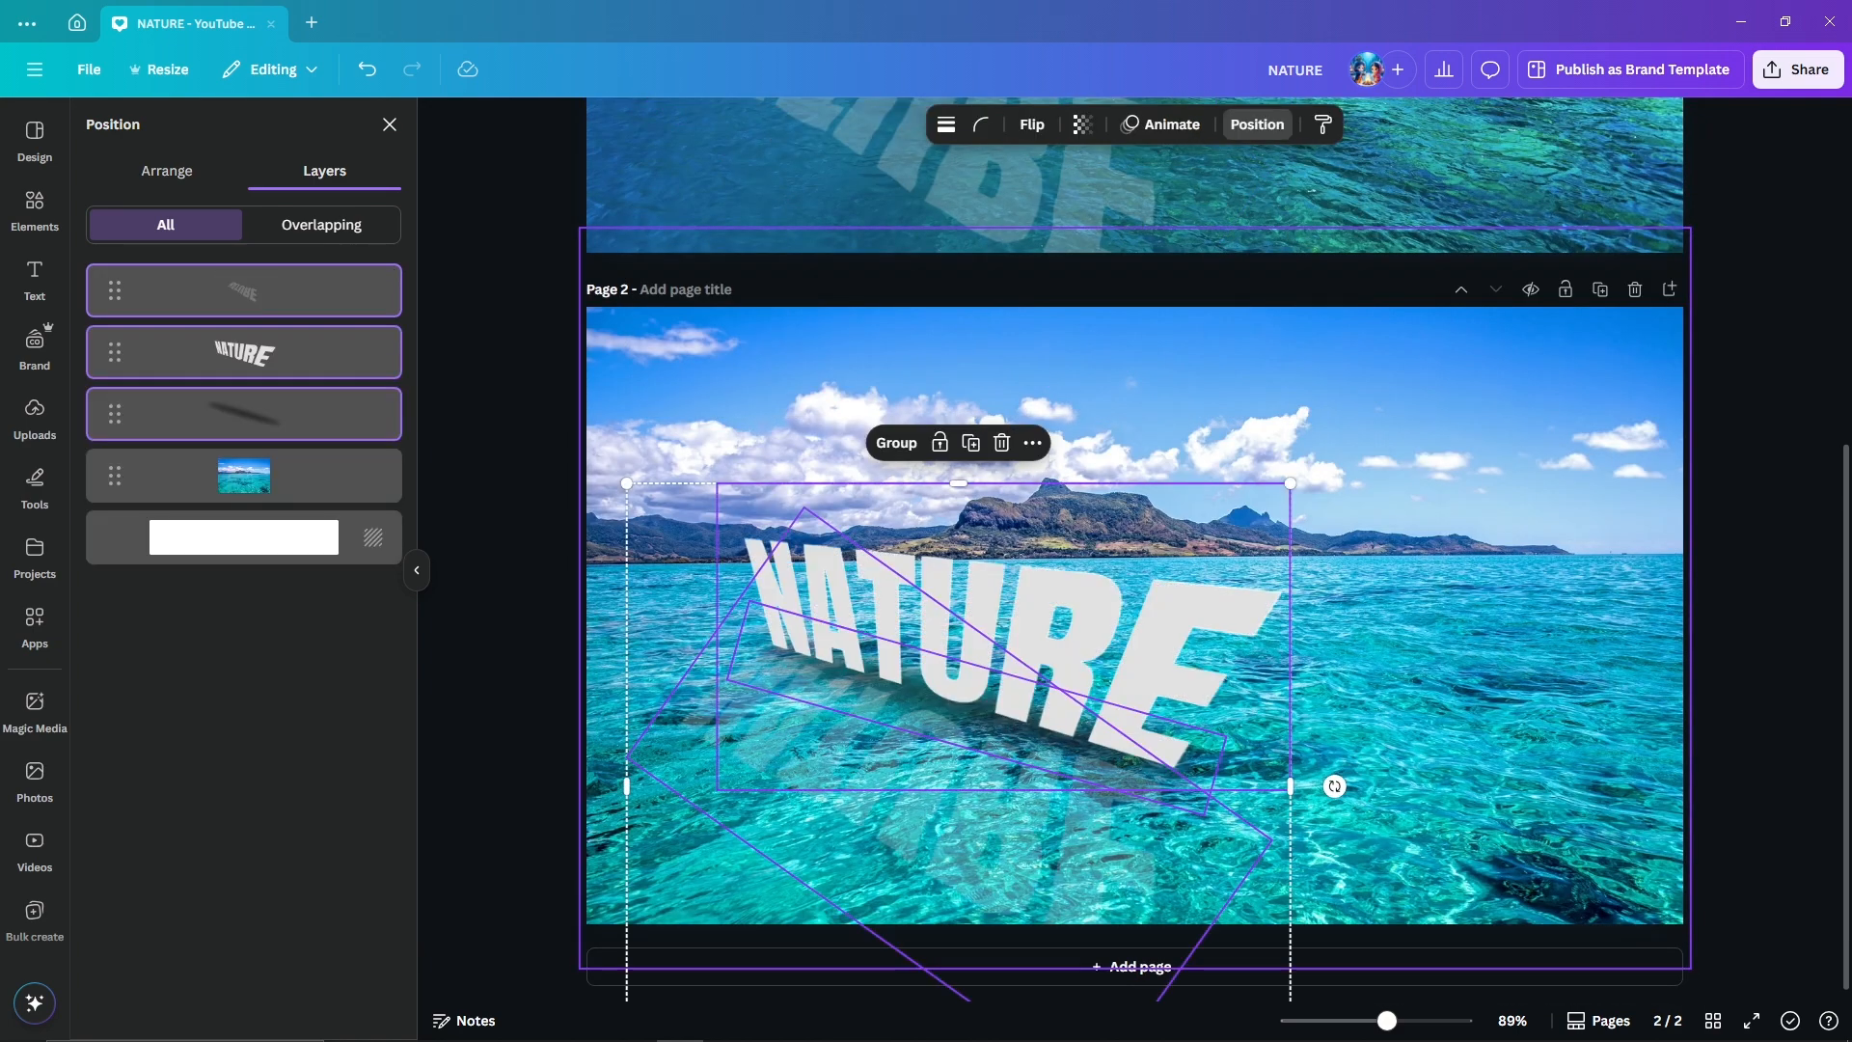
- Move the pasted NATURE text, shadow and reflection to the right side of the sea, rotating them slightly clockwise and scaling them down a little
drag(1013, 637, 1322, 597)
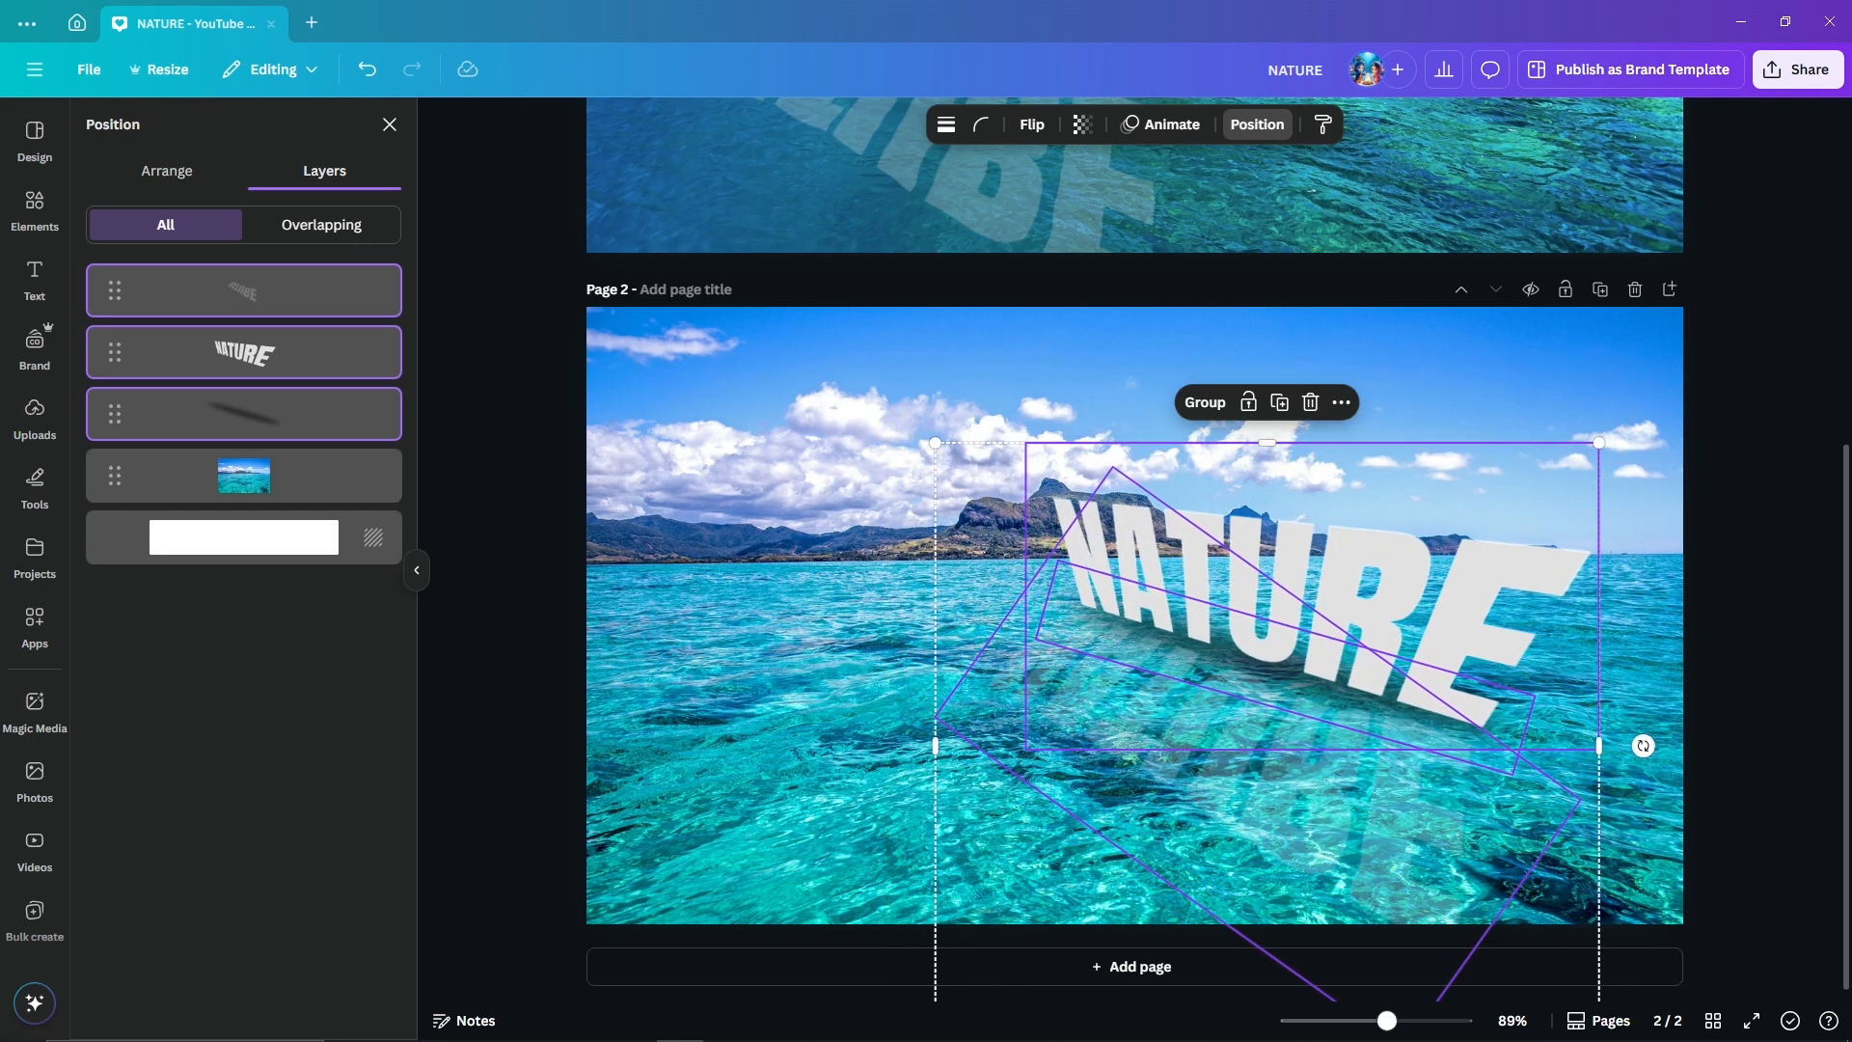
drag(1643, 746, 1708, 779)
drag(1360, 618, 1382, 649)
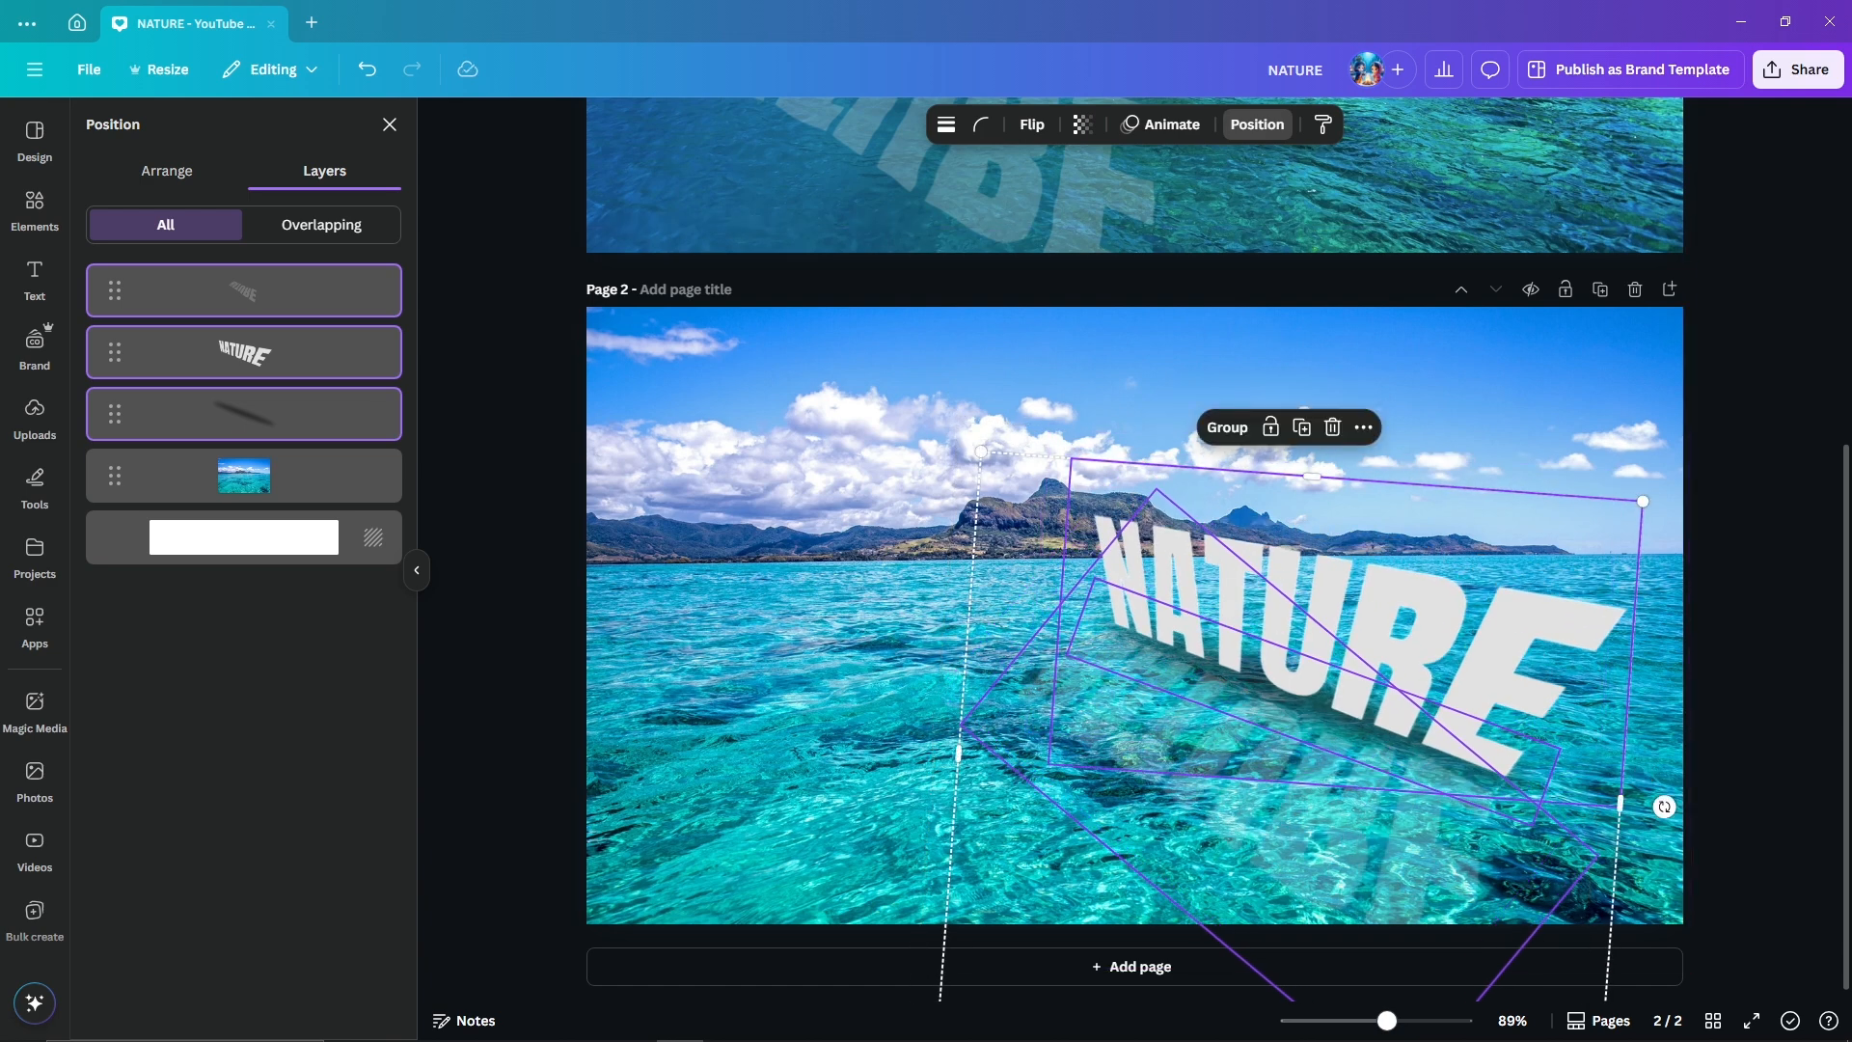
drag(1382, 649, 1423, 651)
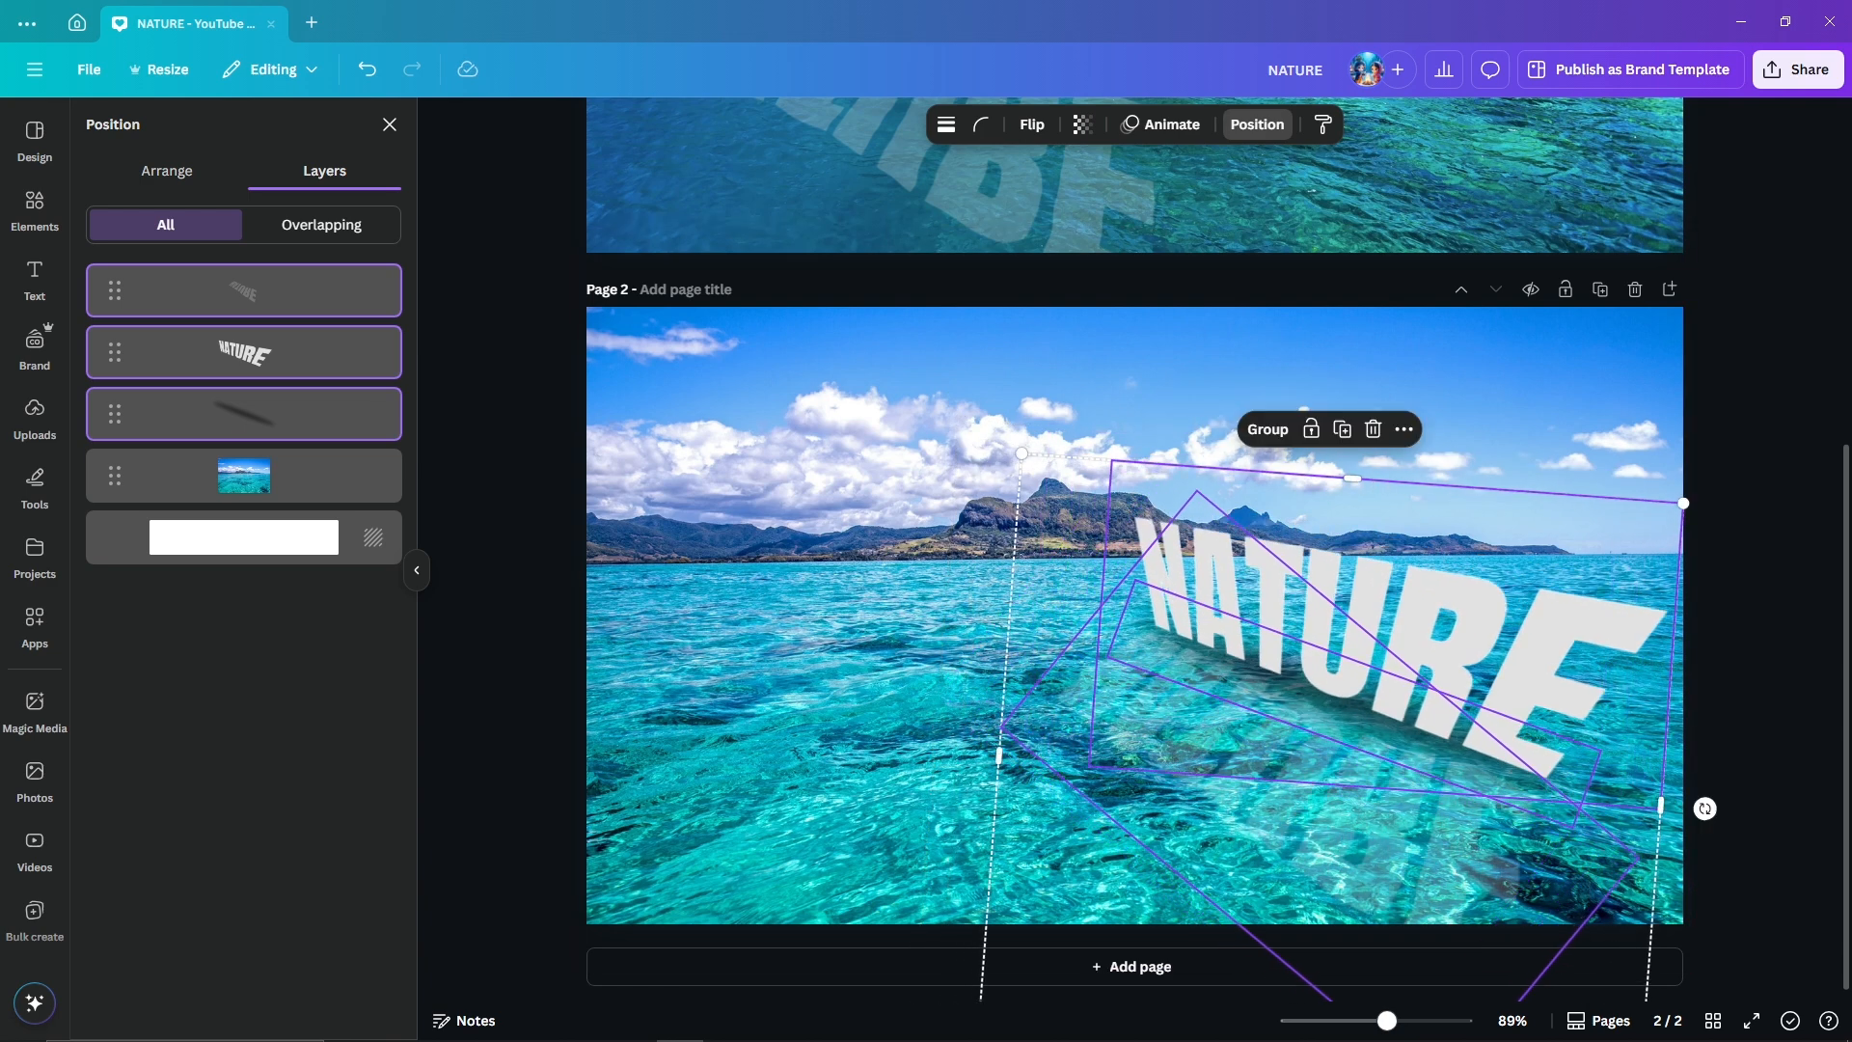
drag(1683, 502, 1637, 541)
drag(1398, 666, 1410, 631)
click(1764, 627)
- Set the transparency value of the NATURE reflection on page 2 to 52
click(1369, 820)
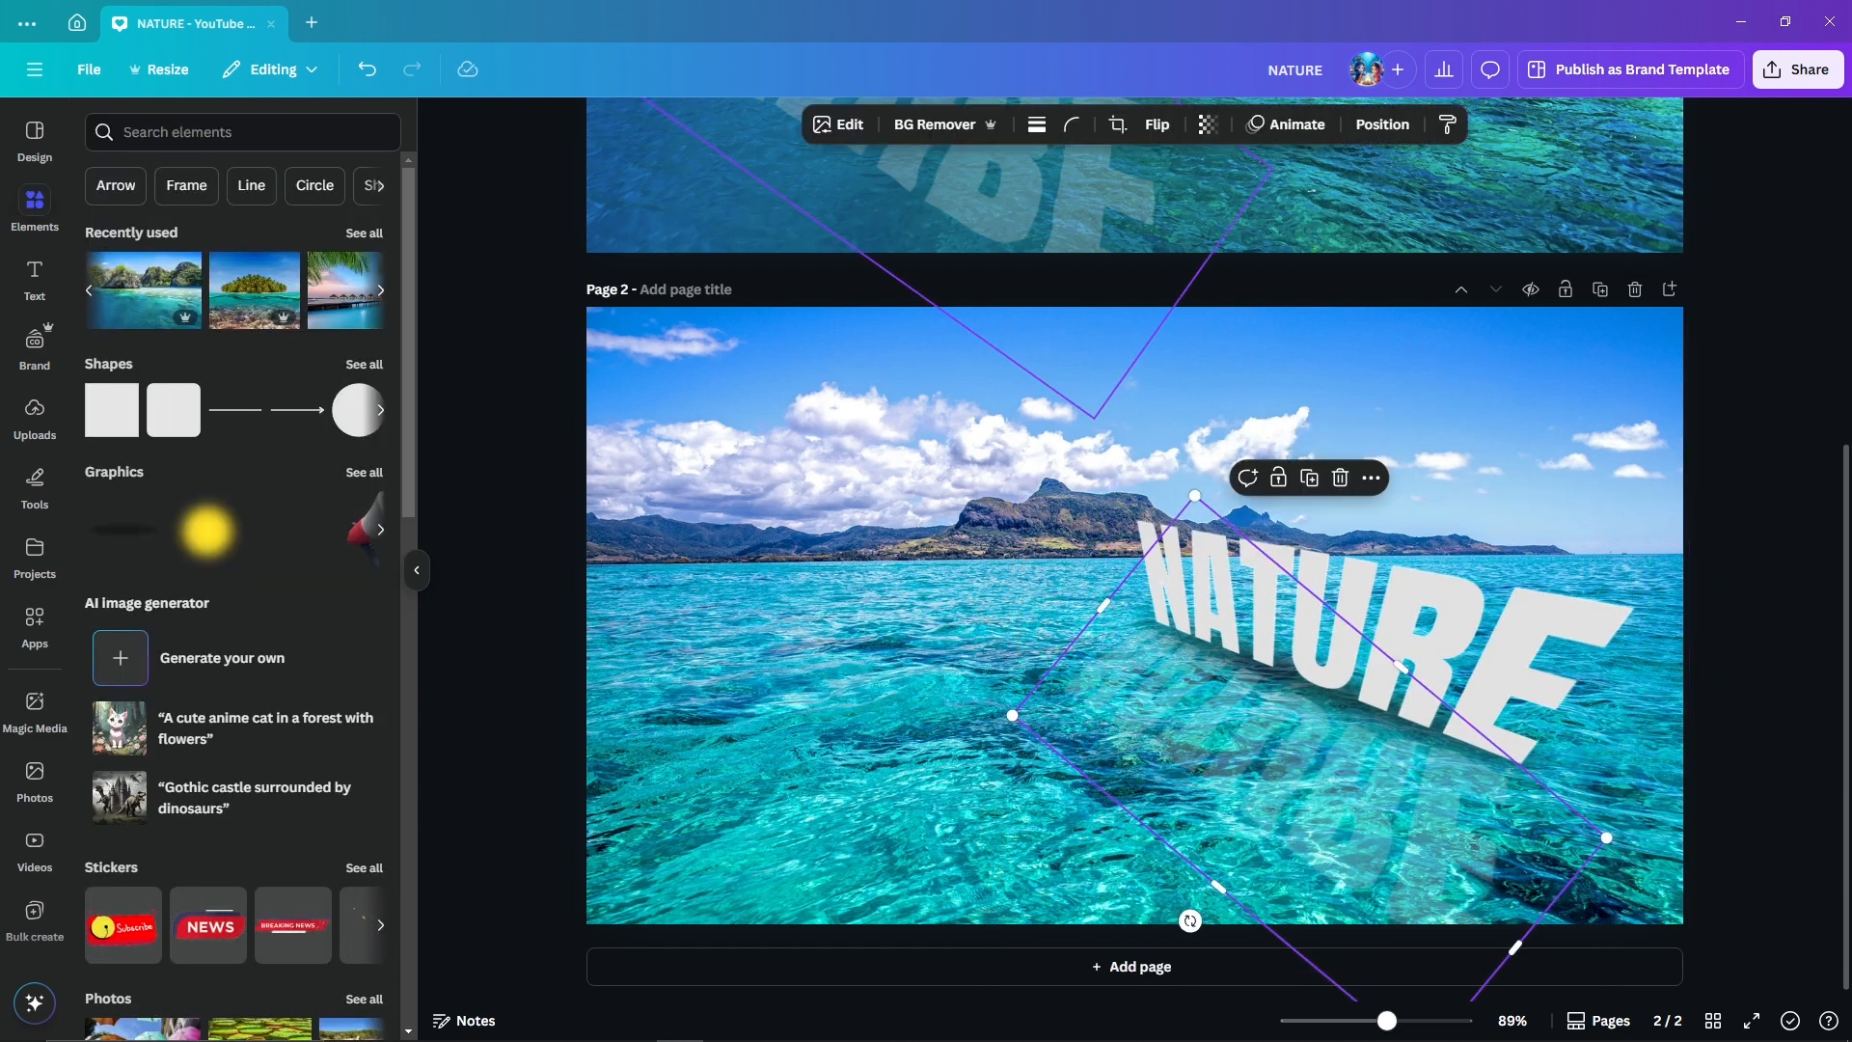
click(1208, 123)
drag(1146, 204, 1192, 204)
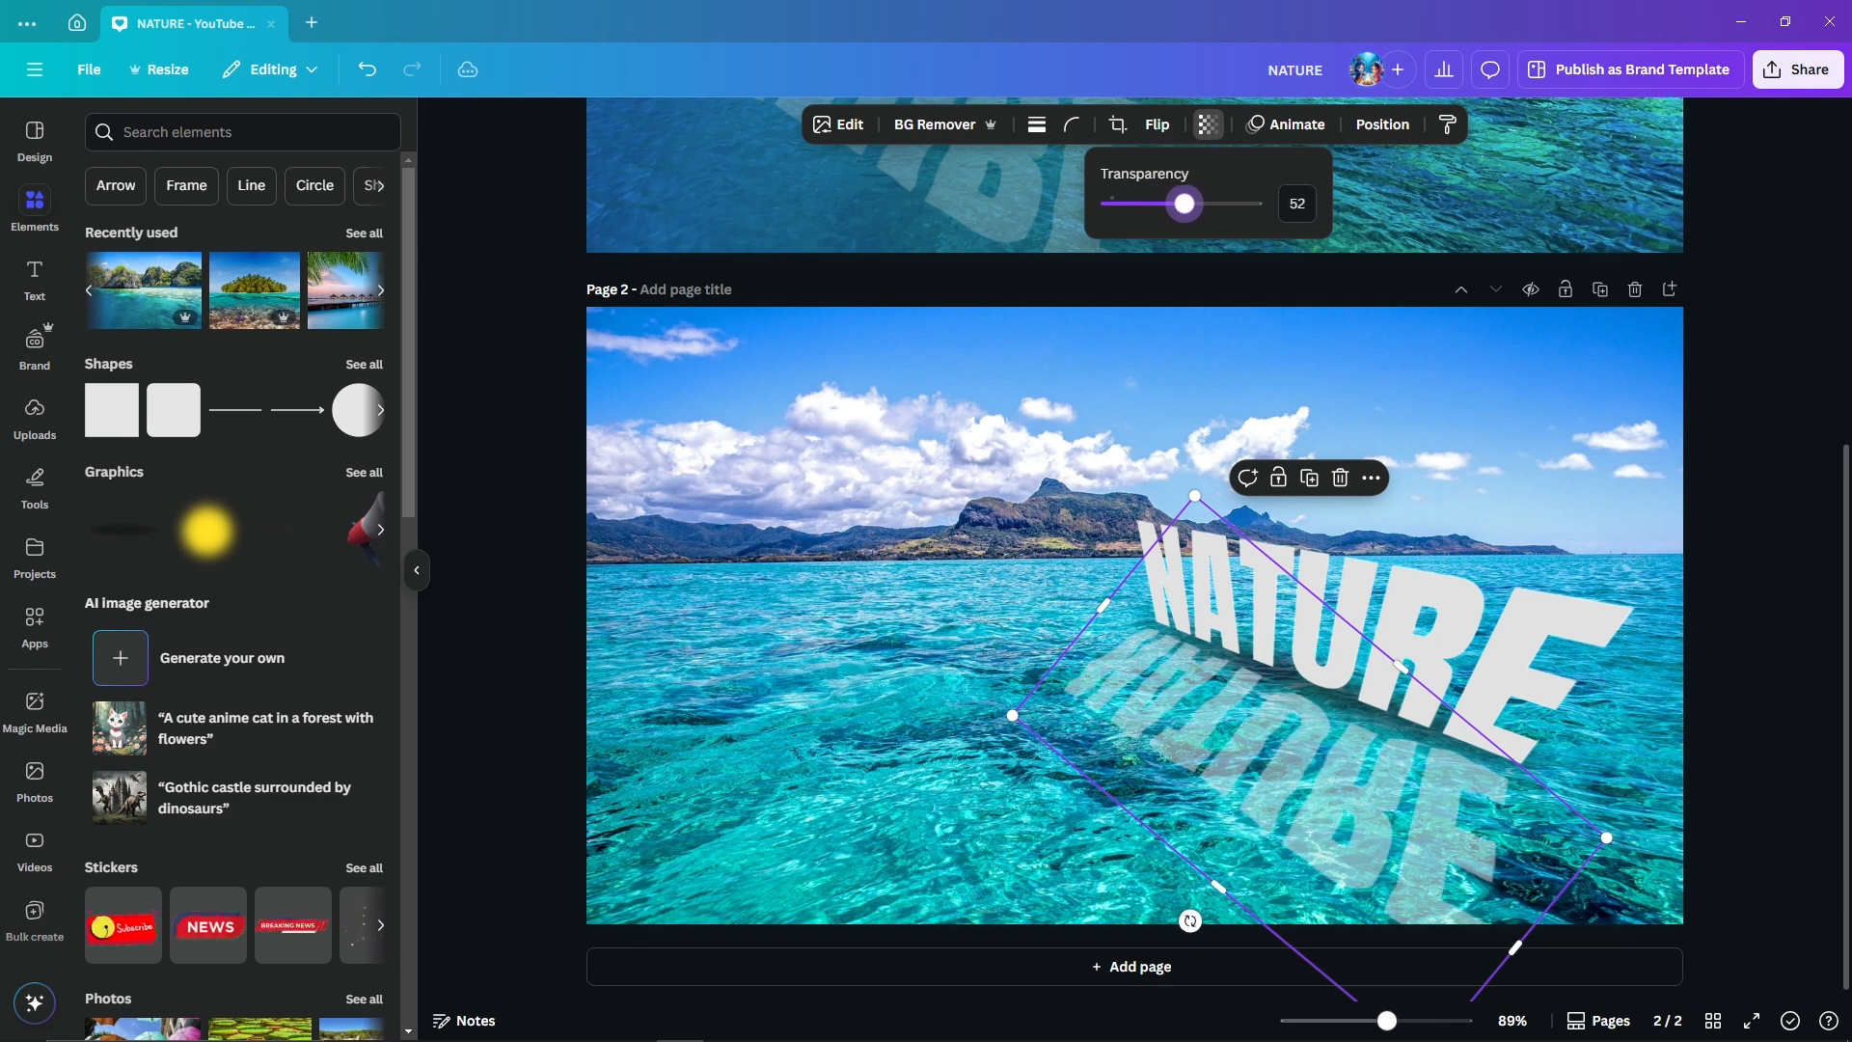
click(1427, 386)
click(1765, 424)
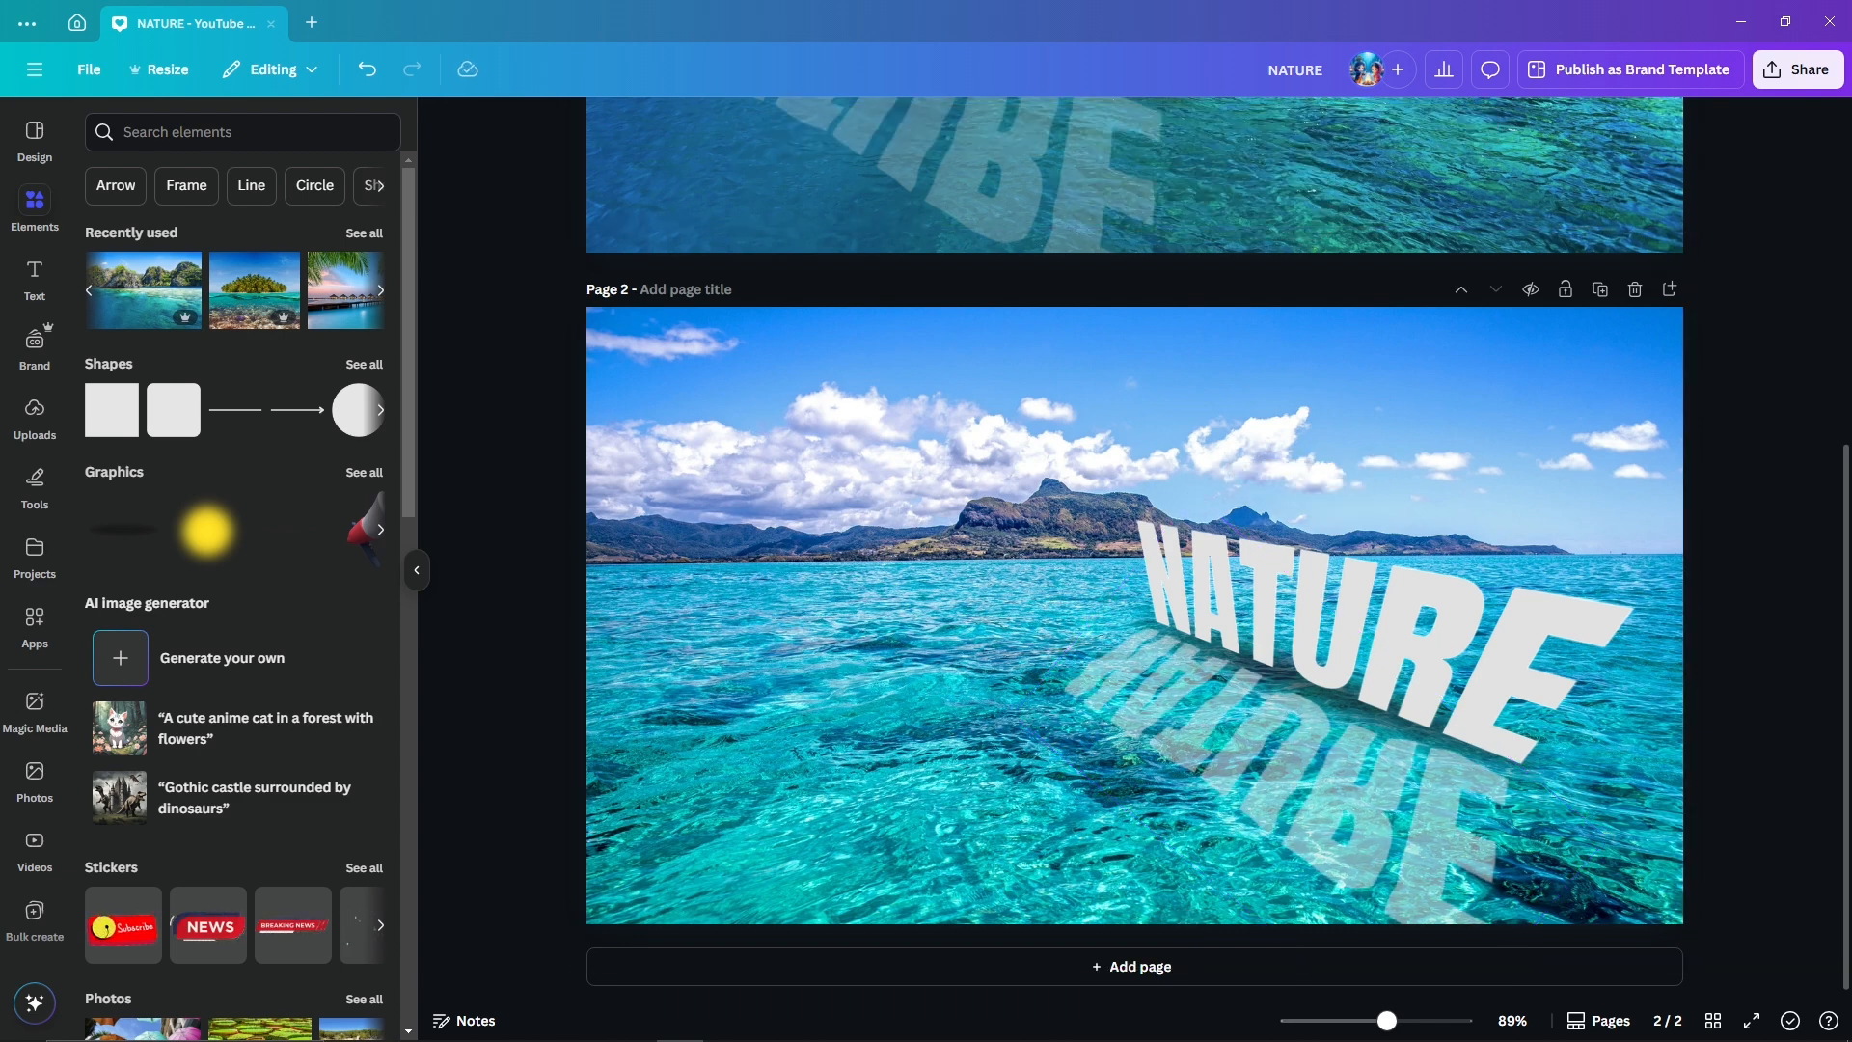
- Review the finished thumbnail on page 1, and switch to the browser window showing the remove.bg result
scroll(1134, 548, up, 5)
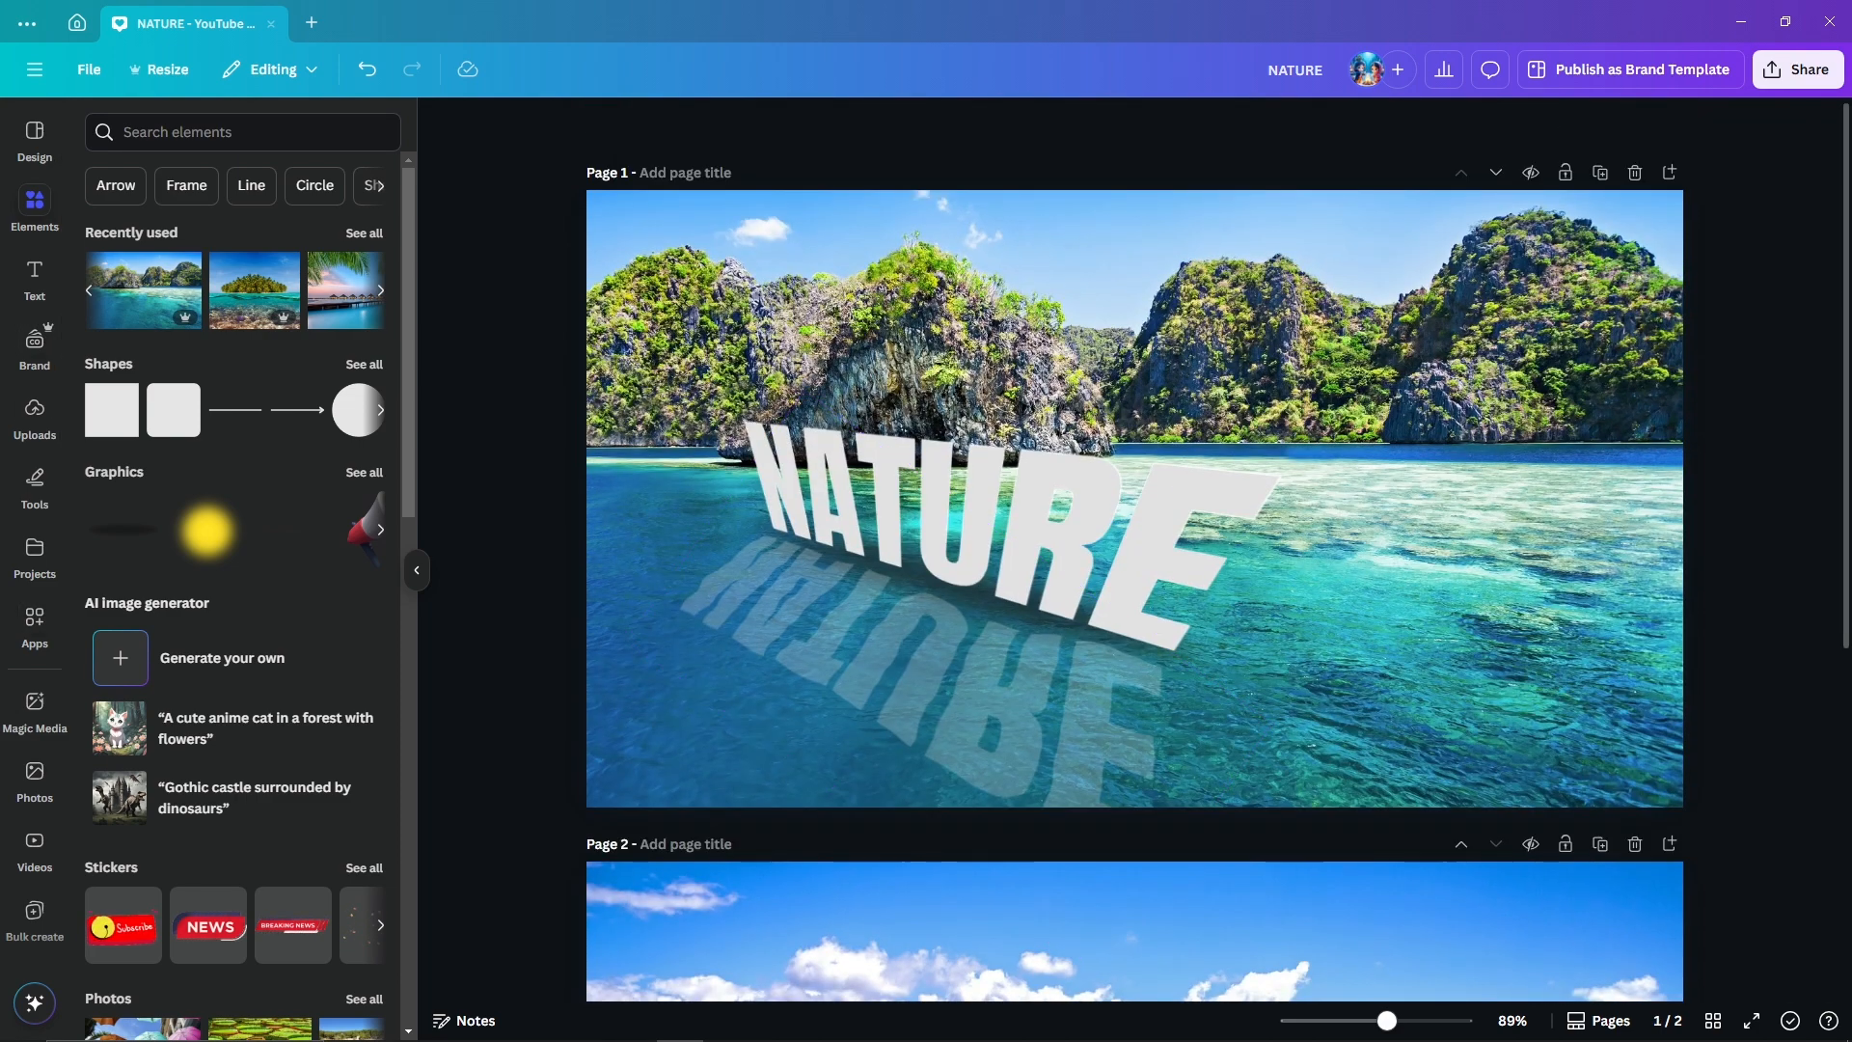
click(728, 1023)
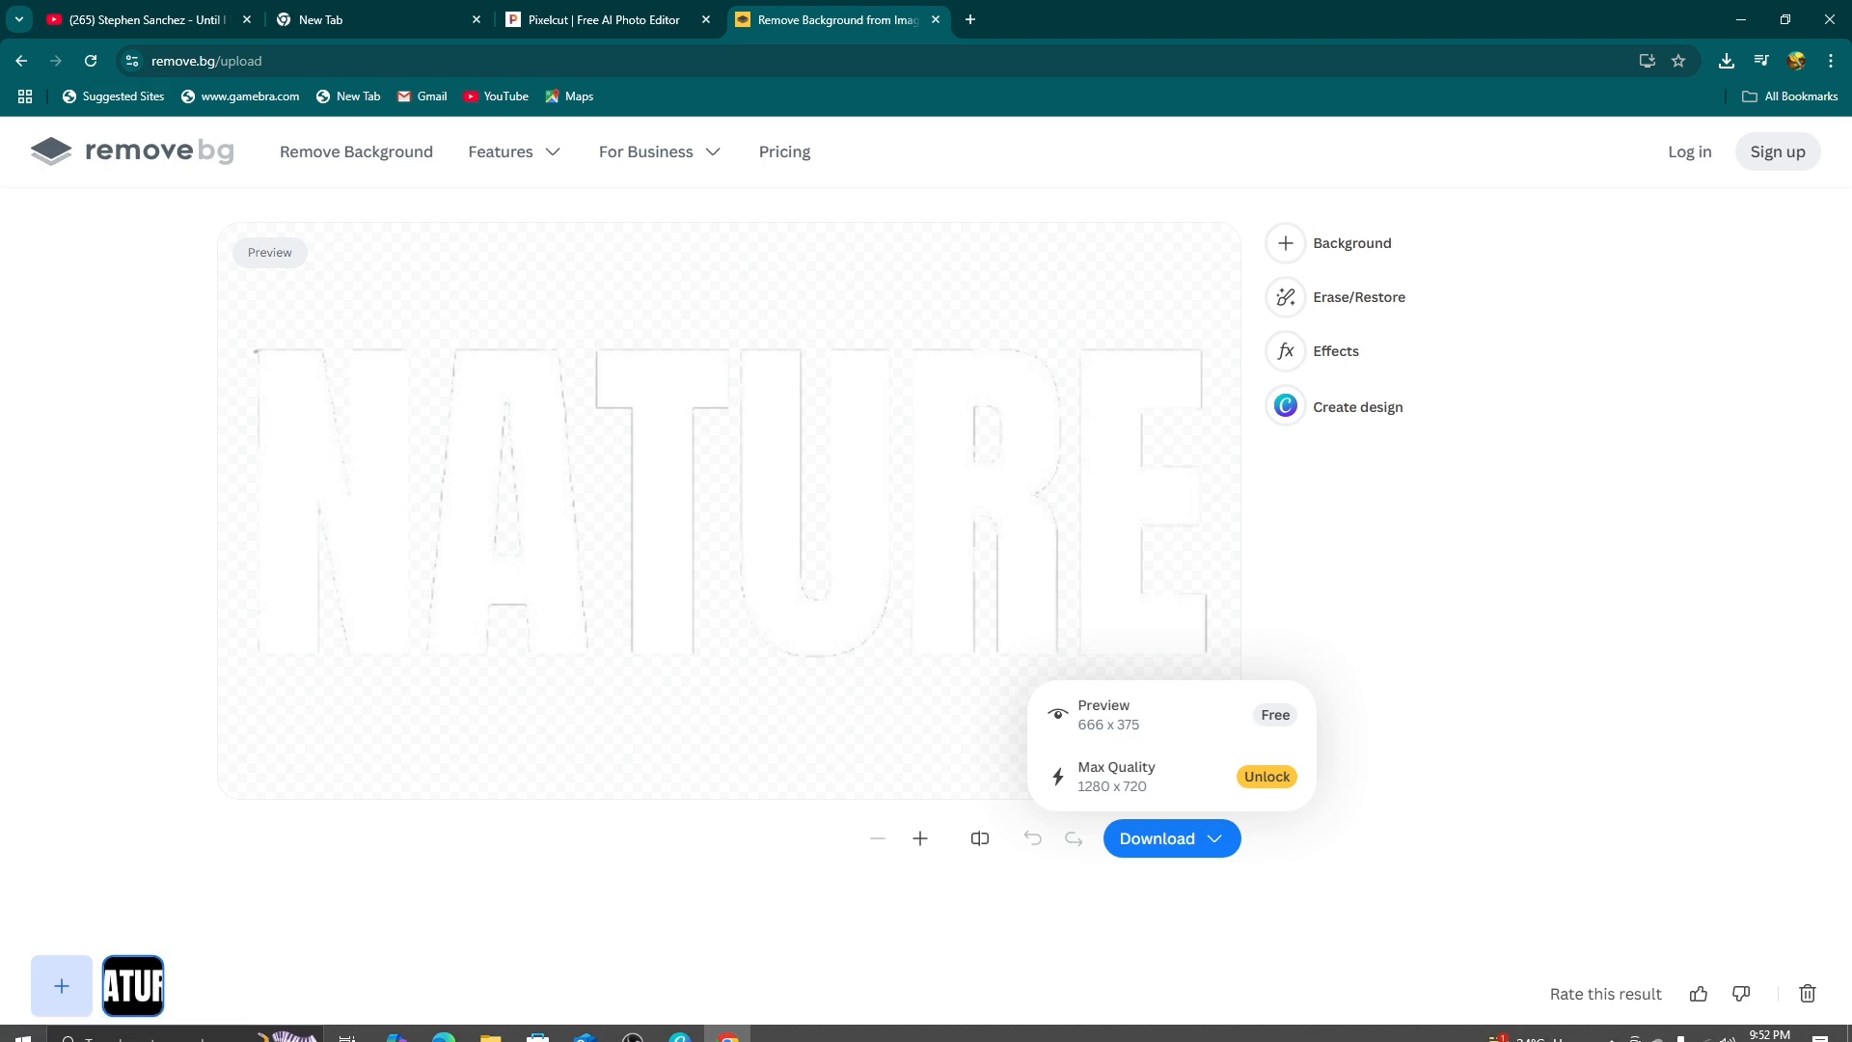